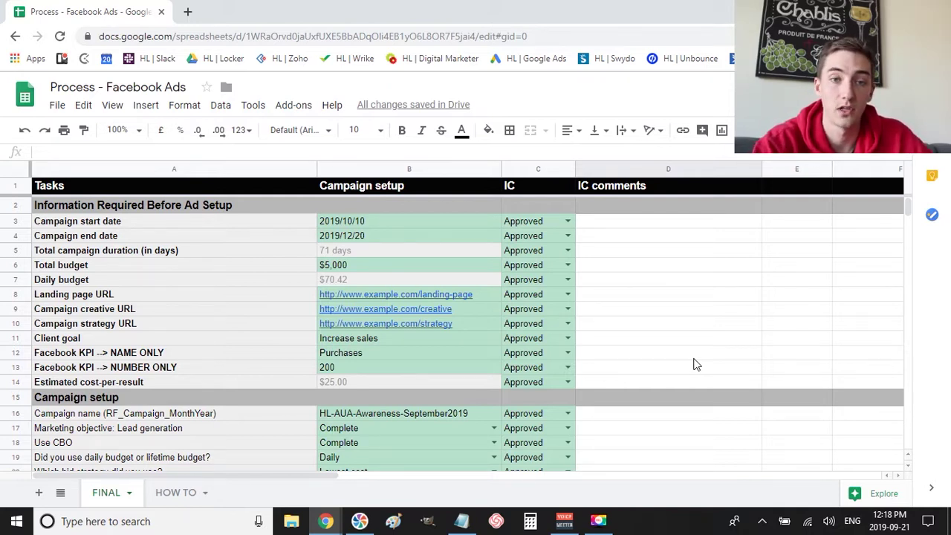
Mark Task 2 in the Ad setup section as Yes and set its IC status to Approved
{"action": "scroll", "coordinate": [695, 364], "scroll_direction": "down", "scroll_amount": 7}
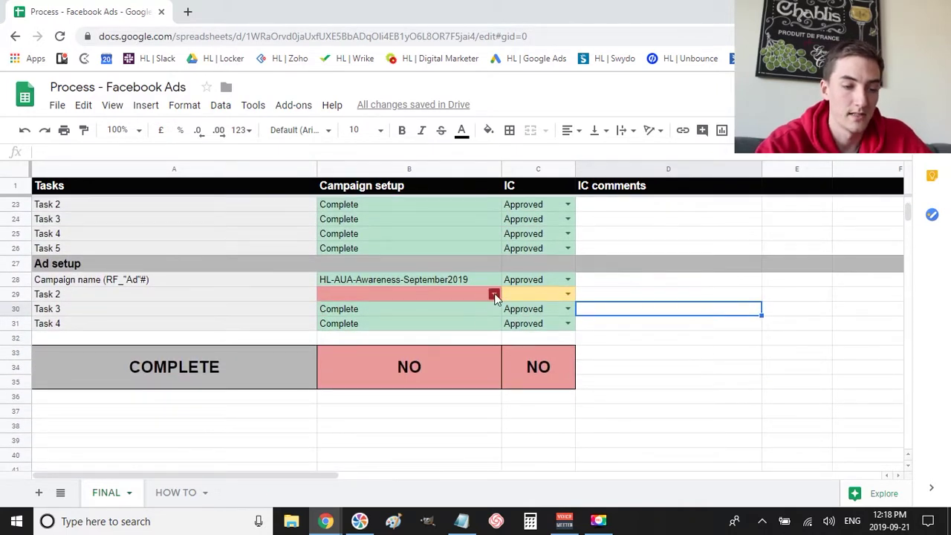
{"action": "left_click", "coordinate": [494, 295]}
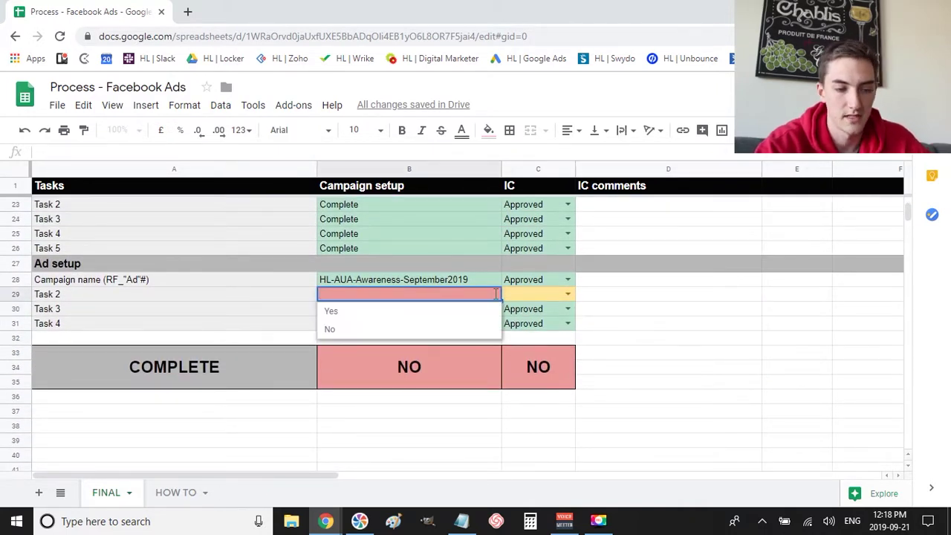
{"action": "left_click", "coordinate": [436, 314]}
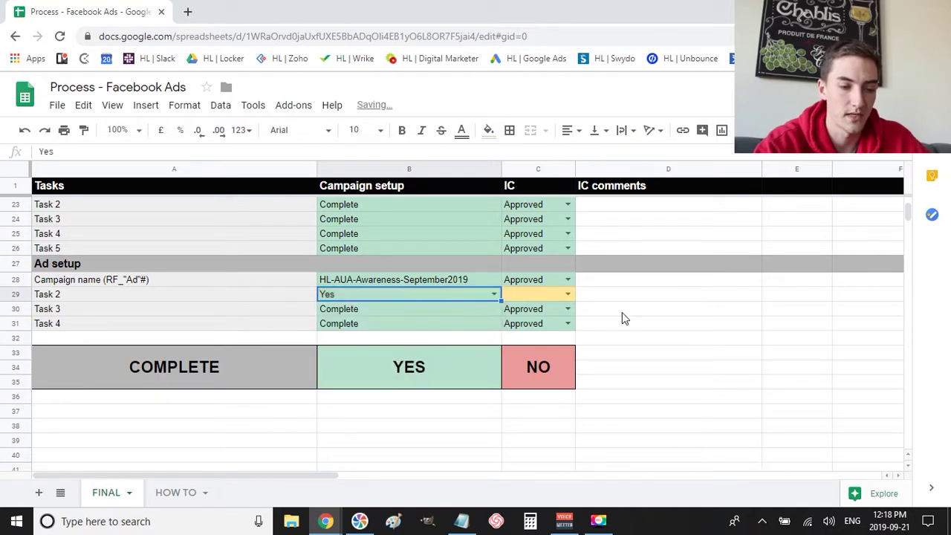
{"action": "left_click", "coordinate": [568, 294]}
{"action": "left_click", "coordinate": [531, 312]}
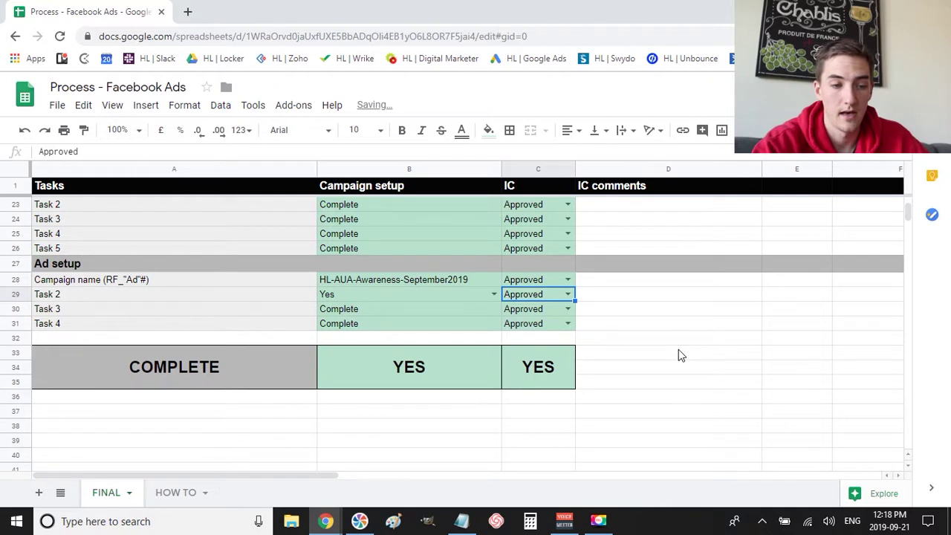
Review the checklist's sections, from the information required before ad setup through campaign, ad set and ad setup to the completion row
{"action": "scroll", "coordinate": [678, 351], "scroll_direction": "up", "scroll_amount": 7}
{"action": "scroll", "coordinate": [678, 351], "scroll_direction": "down", "scroll_amount": 1}
{"action": "scroll", "coordinate": [679, 351], "scroll_direction": "down", "scroll_amount": 6}
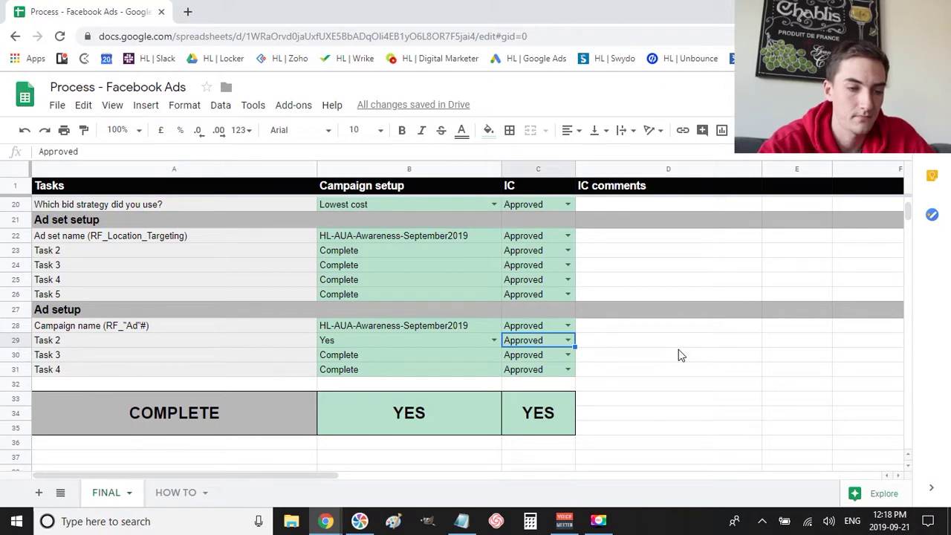
{"action": "scroll", "coordinate": [678, 349], "scroll_direction": "up", "scroll_amount": 6}
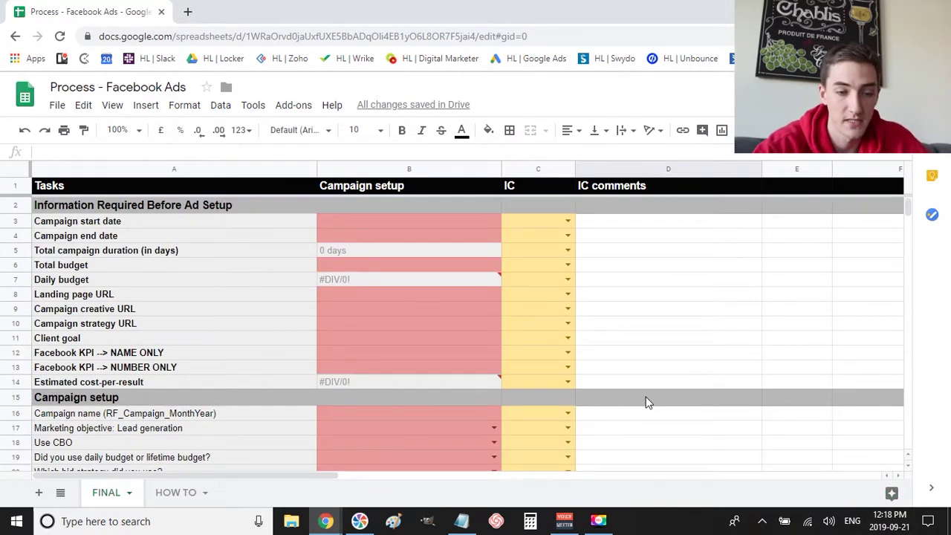
{"action": "scroll", "coordinate": [688, 292], "scroll_direction": "down", "scroll_amount": 1}
{"action": "scroll", "coordinate": [688, 293], "scroll_direction": "up", "scroll_amount": 1}
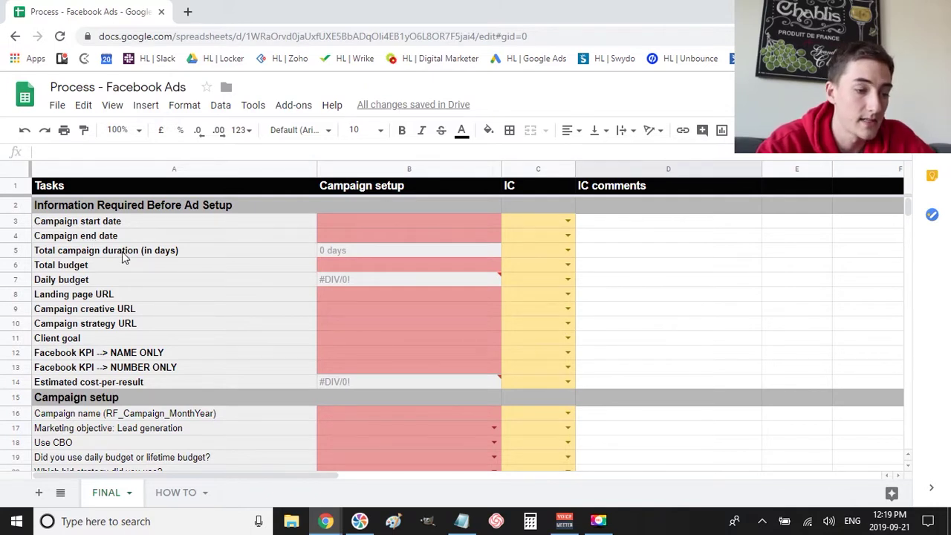
{"action": "scroll", "coordinate": [122, 256], "scroll_direction": "down", "scroll_amount": 2}
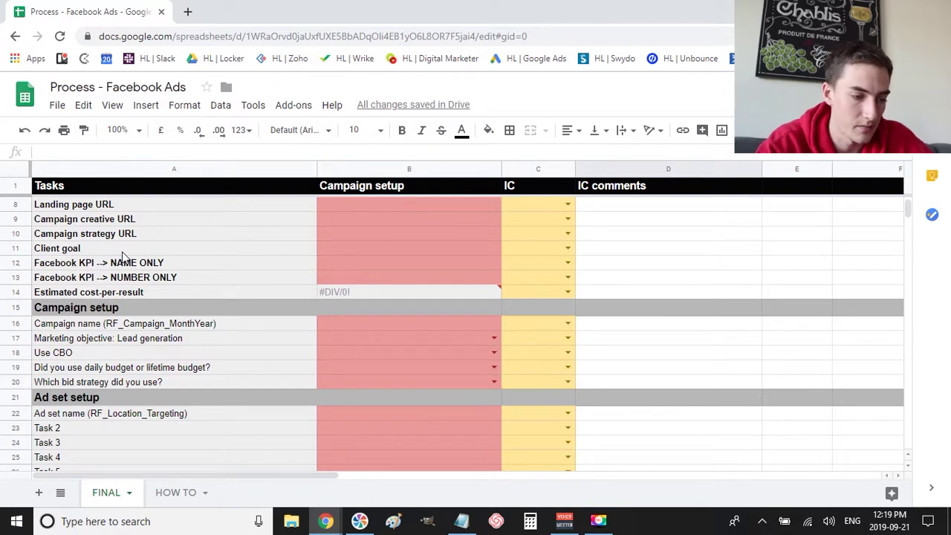
{"action": "scroll", "coordinate": [123, 256], "scroll_direction": "down", "scroll_amount": 4}
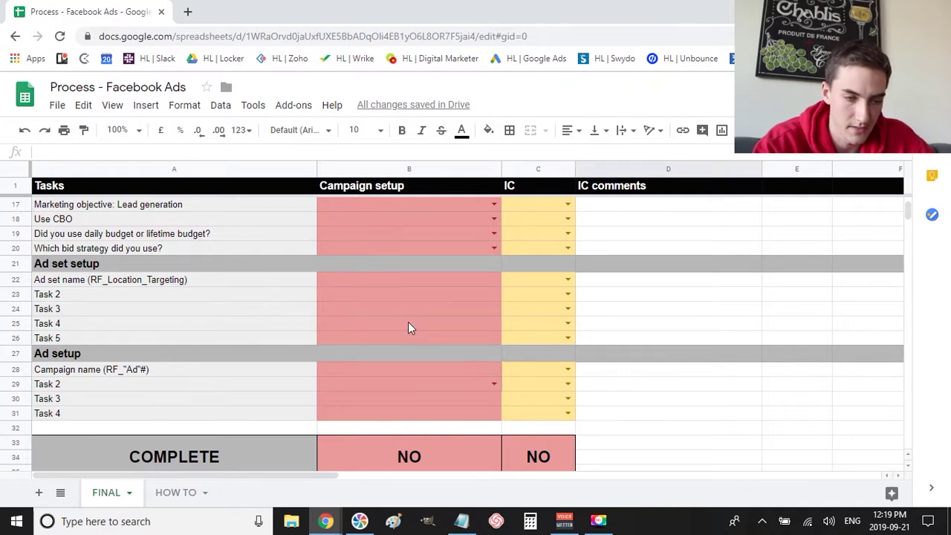
{"action": "scroll", "coordinate": [408, 326], "scroll_direction": "up", "scroll_amount": 5}
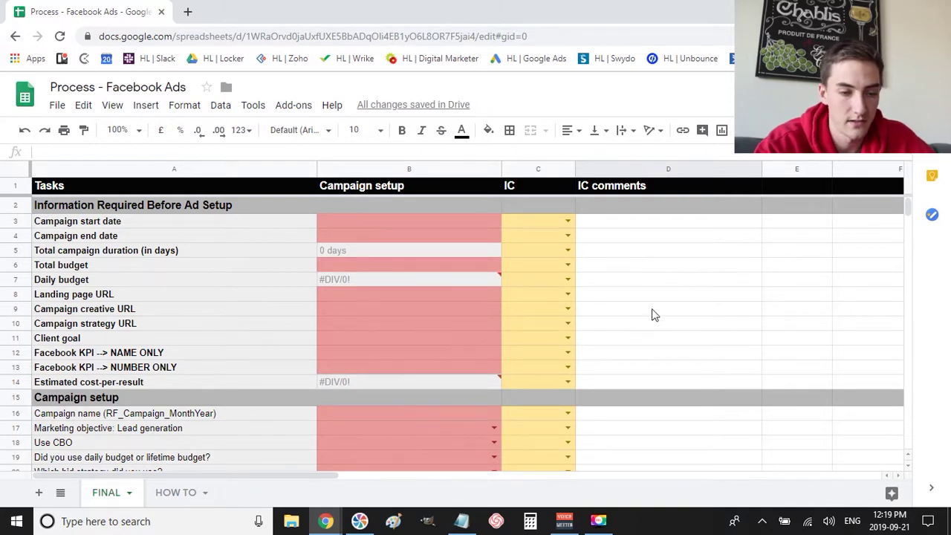
{"action": "scroll", "coordinate": [695, 353], "scroll_direction": "down", "scroll_amount": 2}
{"action": "scroll", "coordinate": [694, 353], "scroll_direction": "up", "scroll_amount": 2}
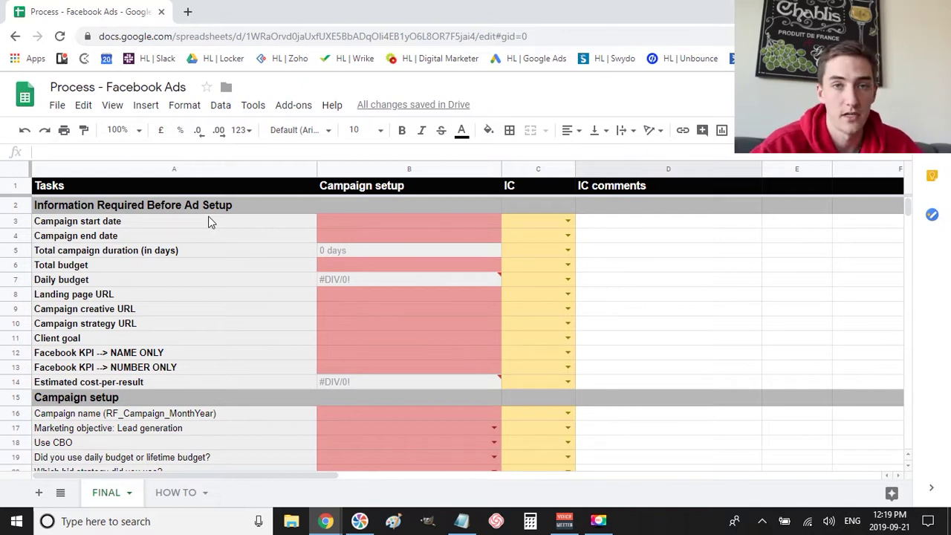
Examine the campaign start date's entry and IC comments cells, the tasks in each section, and the IC completion formula in the COMPLETE row
{"action": "left_click", "coordinate": [344, 223]}
{"action": "left_click", "coordinate": [636, 229]}
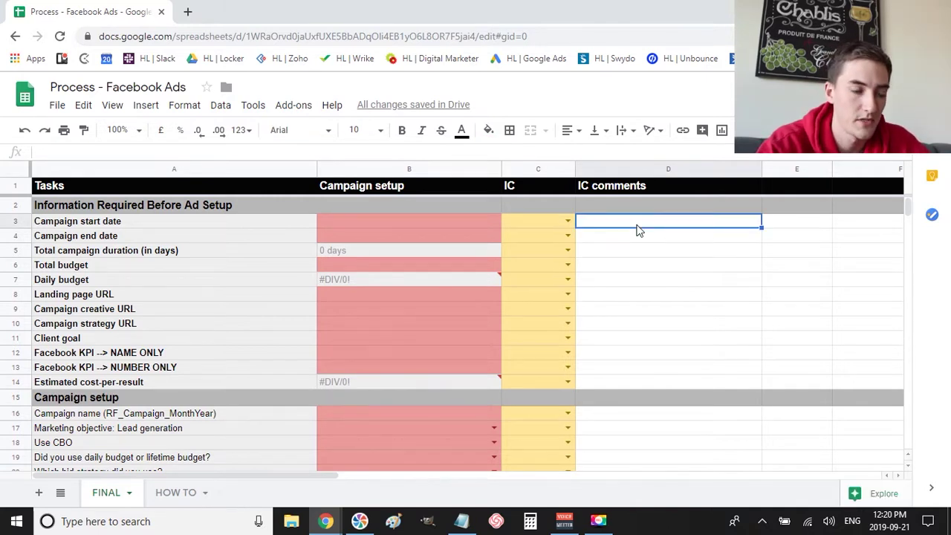
{"action": "left_click", "coordinate": [423, 223]}
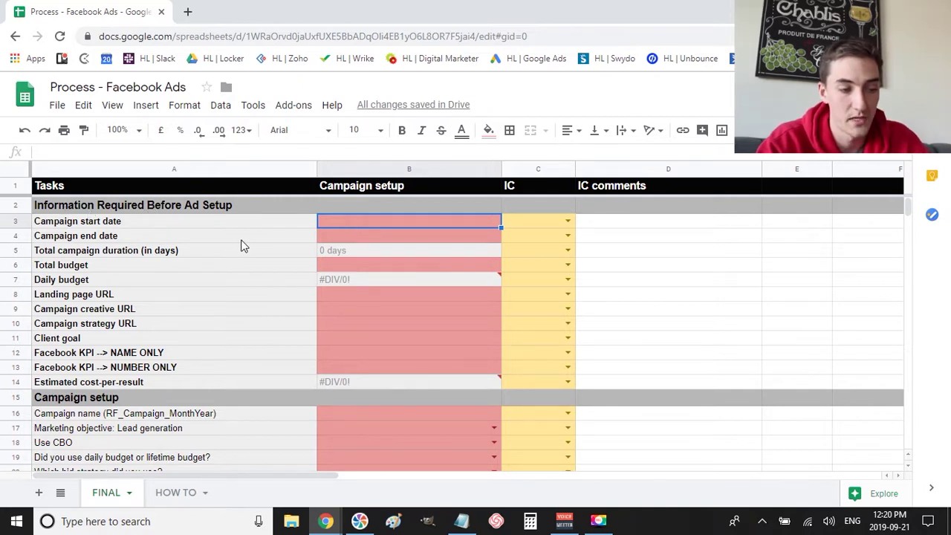
{"action": "scroll", "coordinate": [242, 246], "scroll_direction": "down", "scroll_amount": 1}
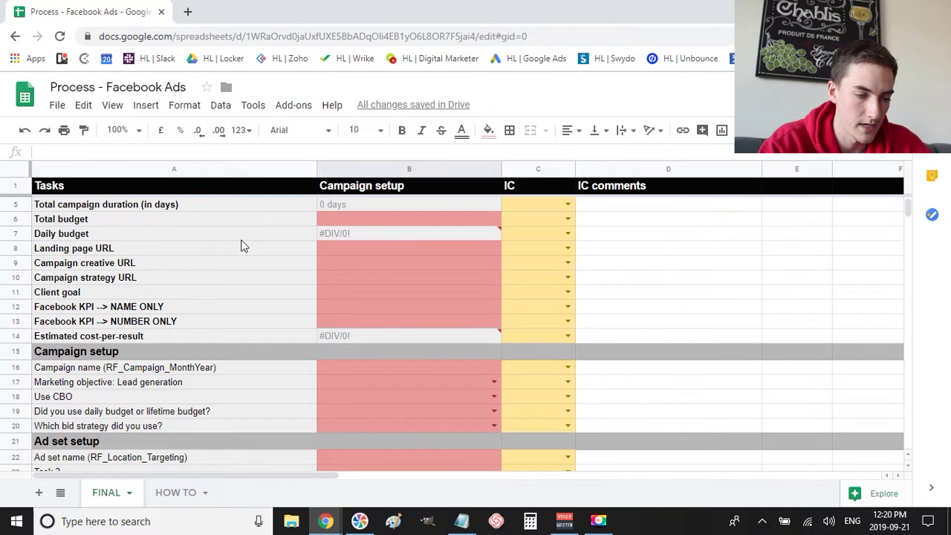
{"action": "scroll", "coordinate": [243, 246], "scroll_direction": "down", "scroll_amount": 3}
{"action": "scroll", "coordinate": [242, 246], "scroll_direction": "down", "scroll_amount": 1}
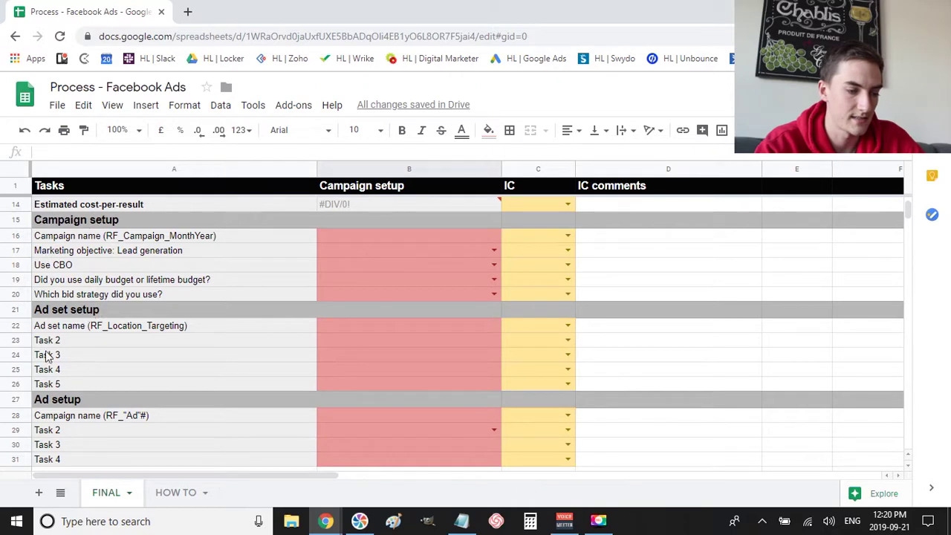
{"action": "scroll", "coordinate": [185, 404], "scroll_direction": "down", "scroll_amount": 2}
{"action": "scroll", "coordinate": [266, 363], "scroll_direction": "down", "scroll_amount": 2}
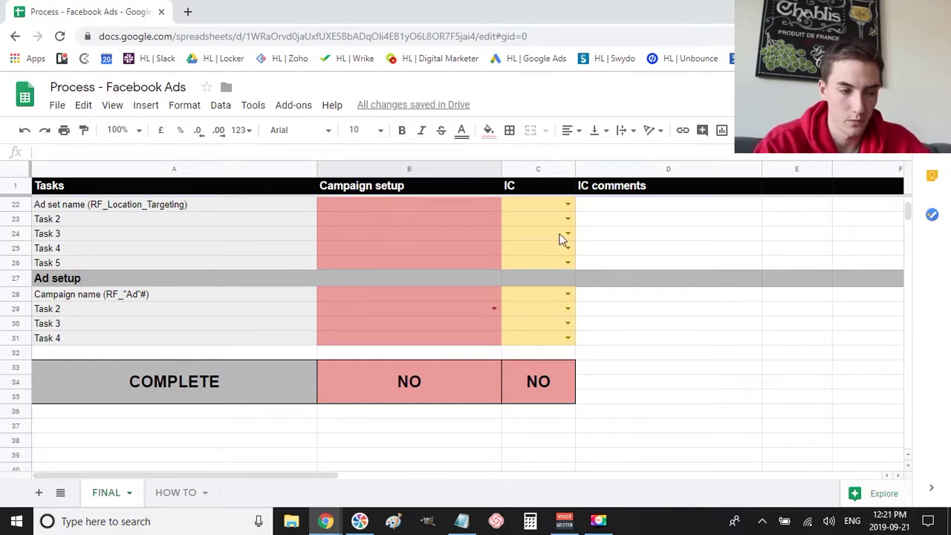
{"action": "left_click", "coordinate": [538, 387]}
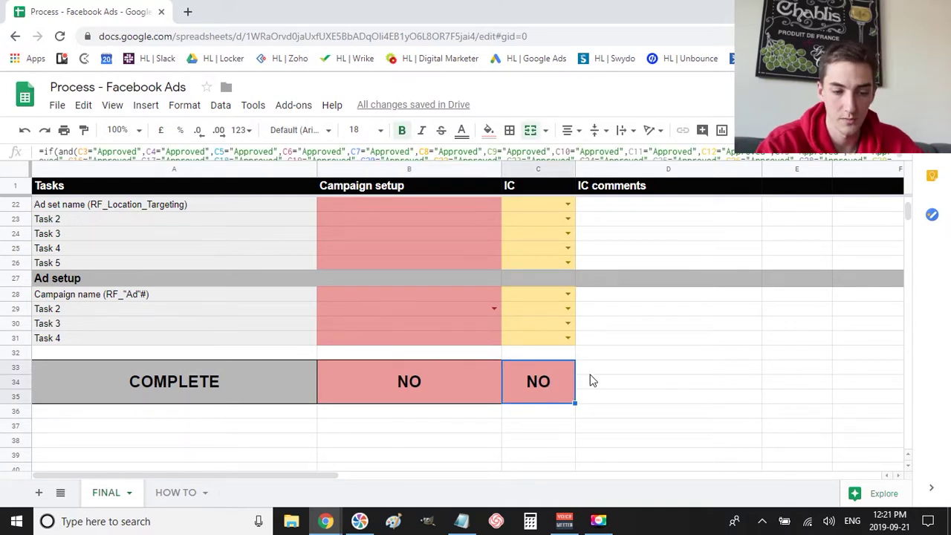
{"action": "left_click", "coordinate": [594, 374]}
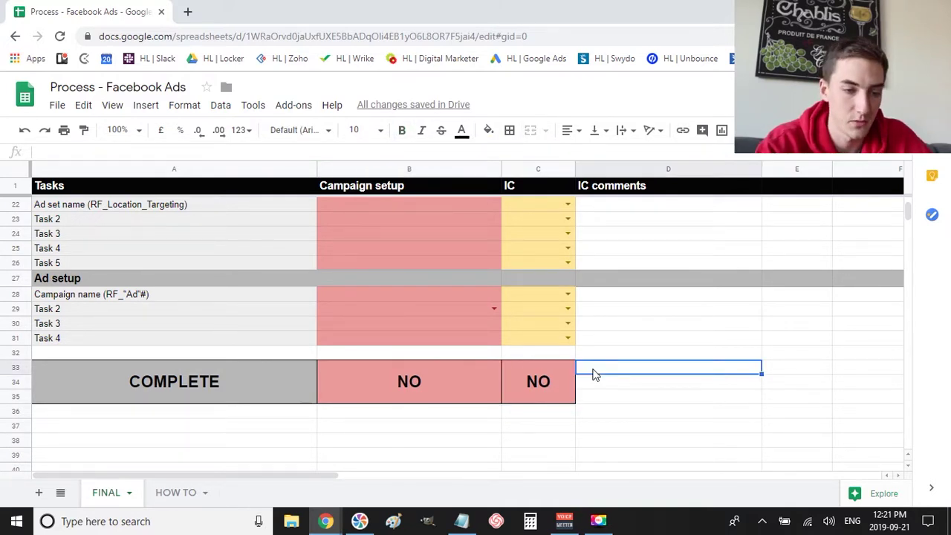
{"action": "scroll", "coordinate": [594, 374], "scroll_direction": "up", "scroll_amount": 6}
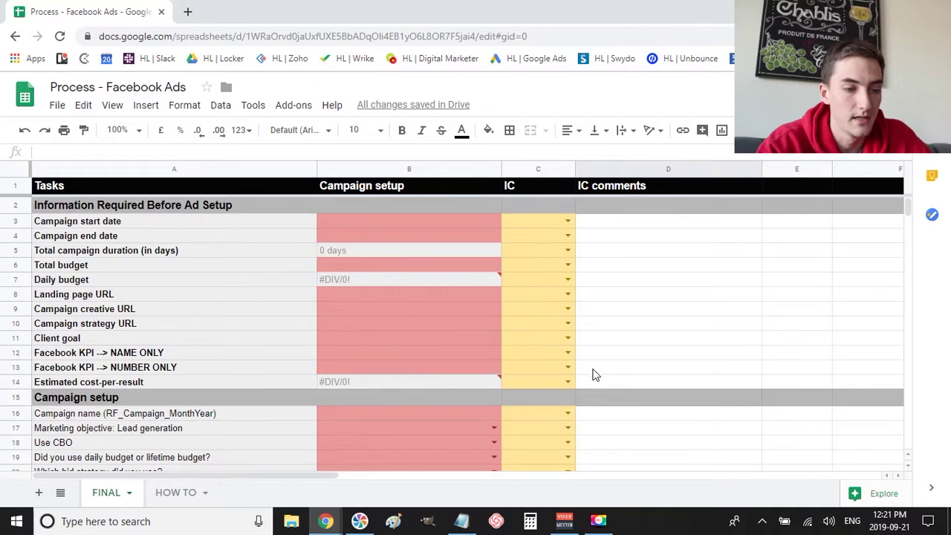
Enter 2019/09/21 as the campaign start date in the Campaign setup column
{"action": "left_click", "coordinate": [369, 223]}
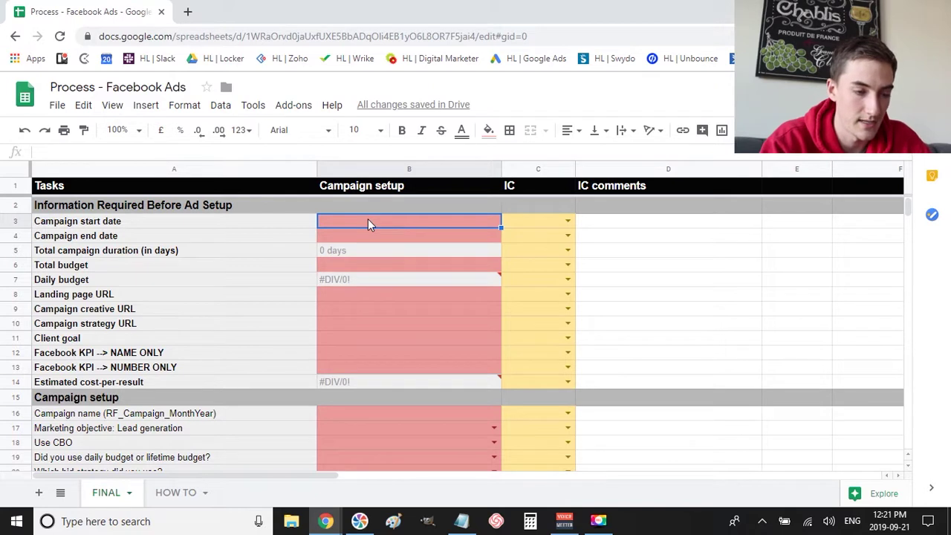
{"action": "type", "text": "2019/"}
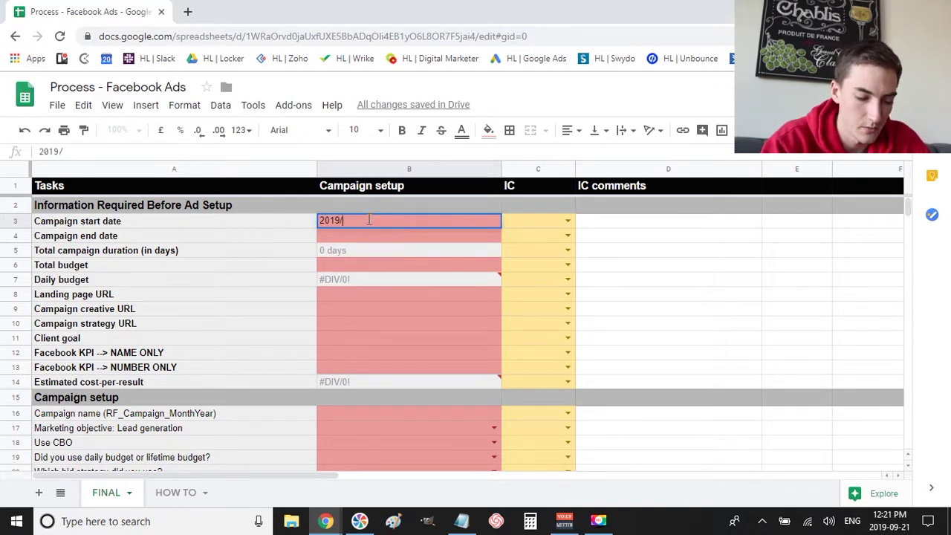
{"action": "type", "text": "09/"}
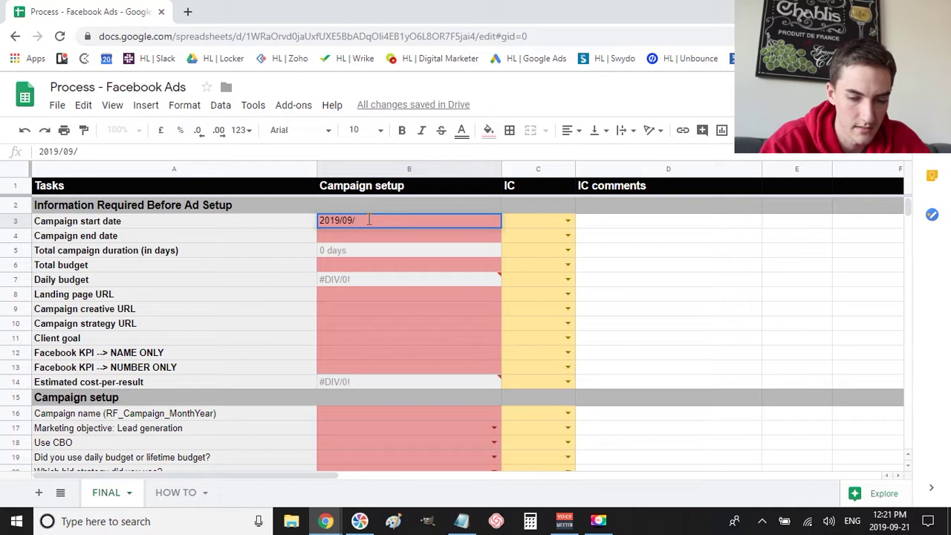
{"action": "type", "text": "21"}
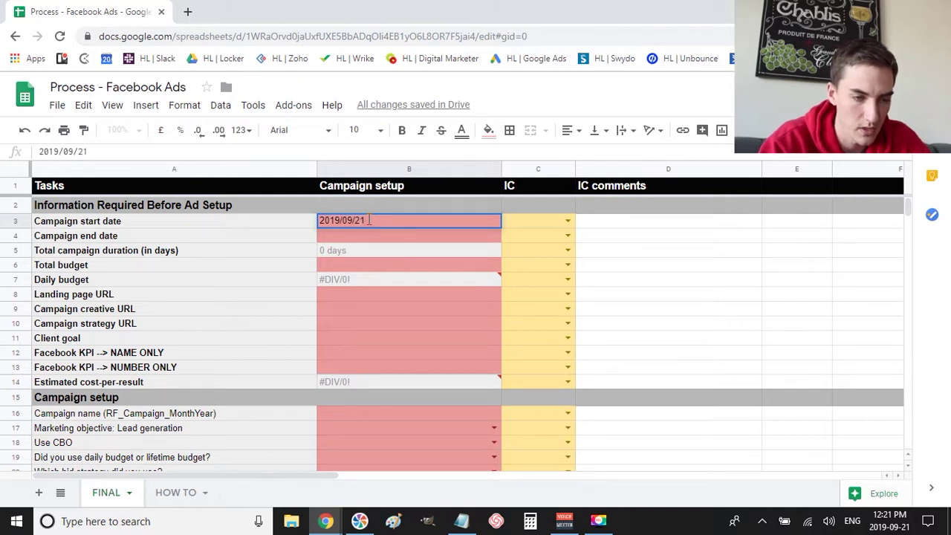
{"action": "key", "text": "Return"}
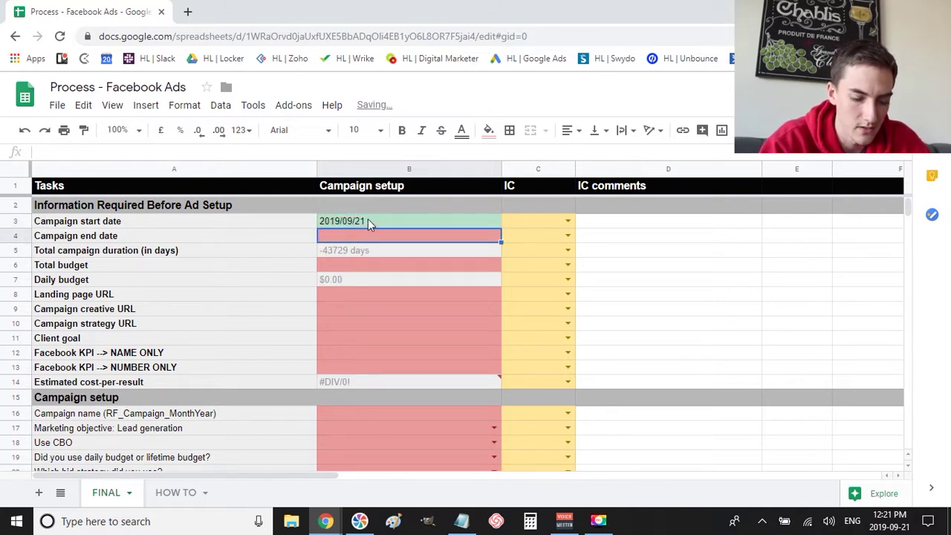
{"action": "left_click", "coordinate": [368, 221]}
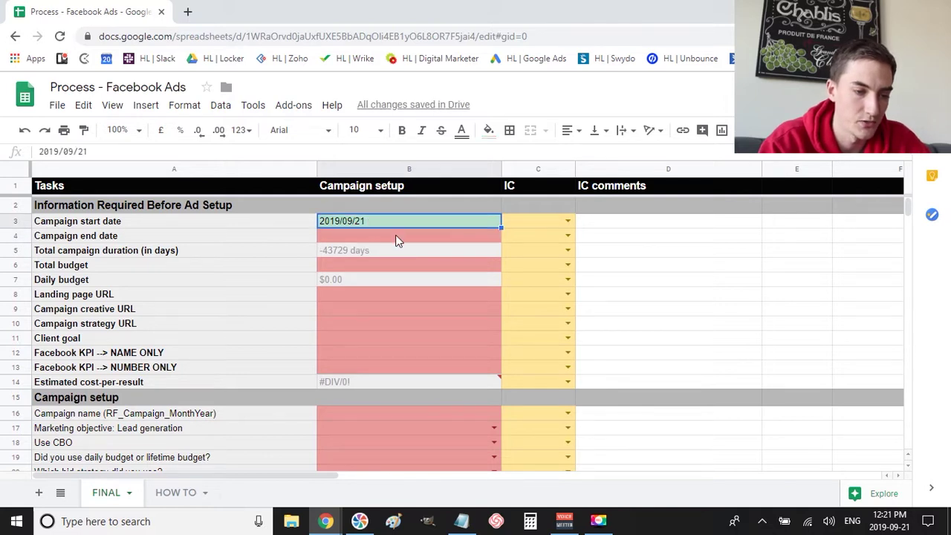
Enter 2019/10/15 as the campaign end date in the Campaign setup column
{"action": "left_click", "coordinate": [396, 236]}
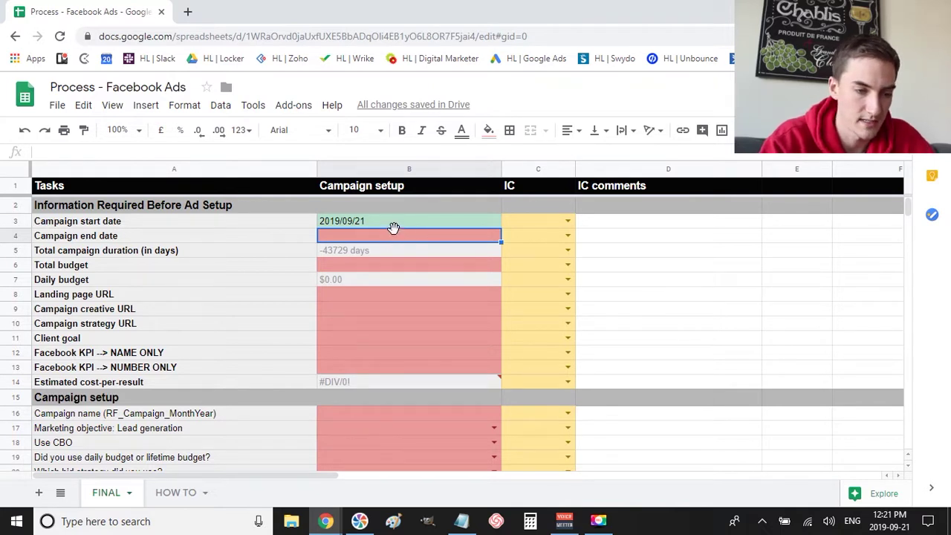
{"action": "type", "text": "2019/"}
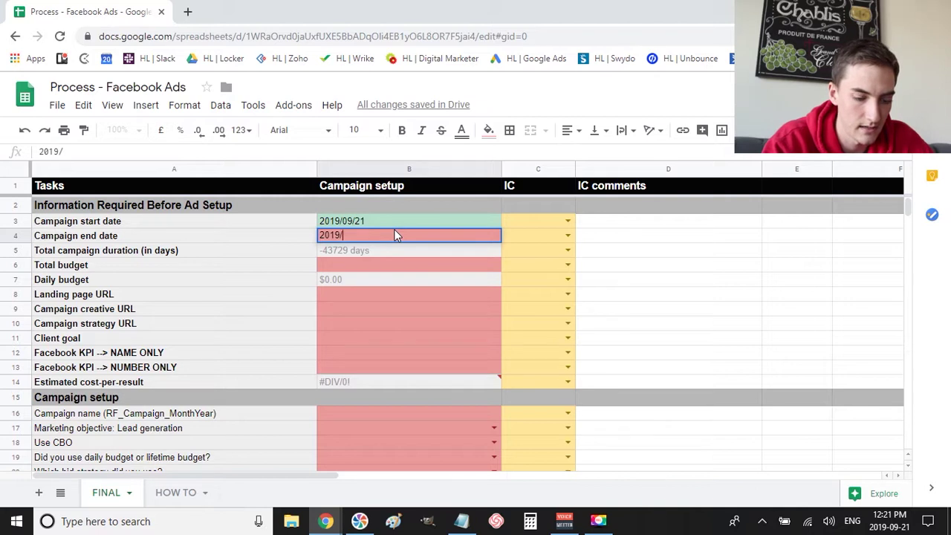
{"action": "type", "text": "10"}
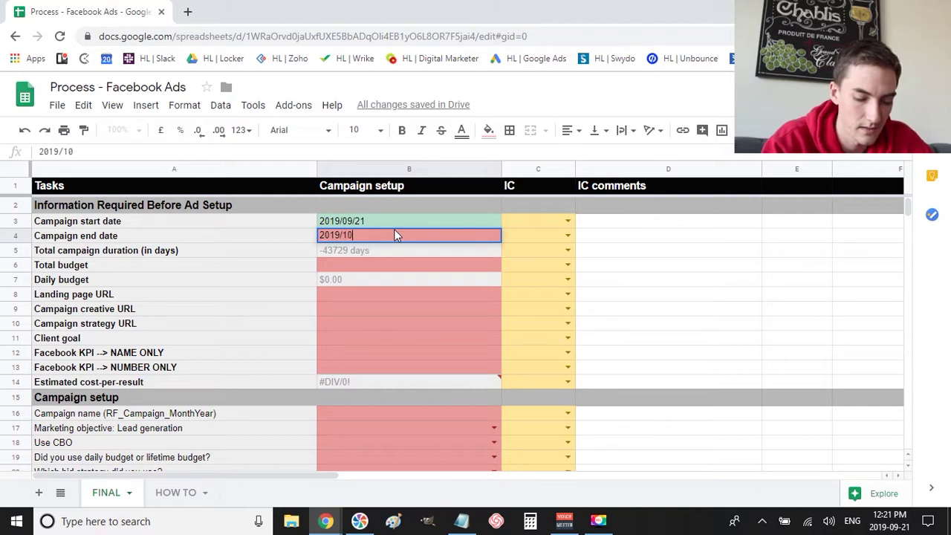
{"action": "type", "text": "/15"}
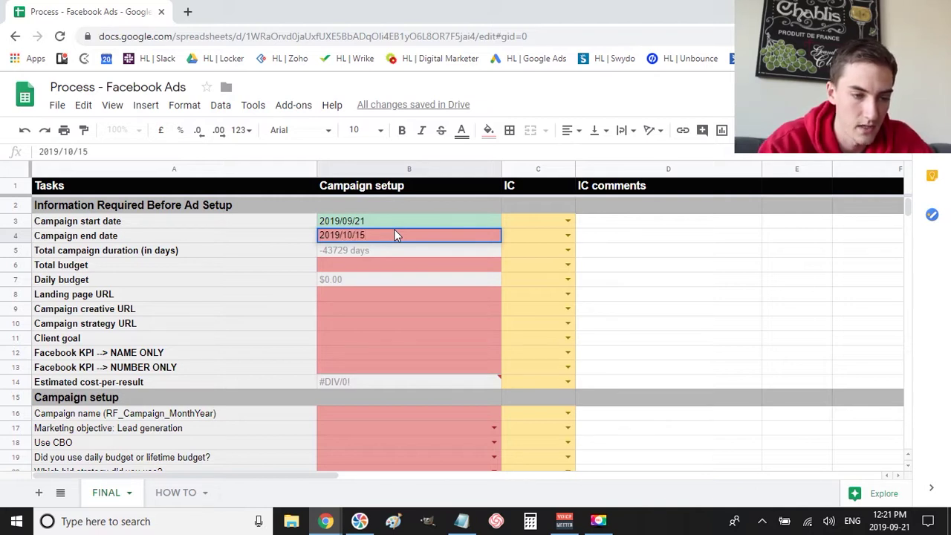
{"action": "key", "text": "Return"}
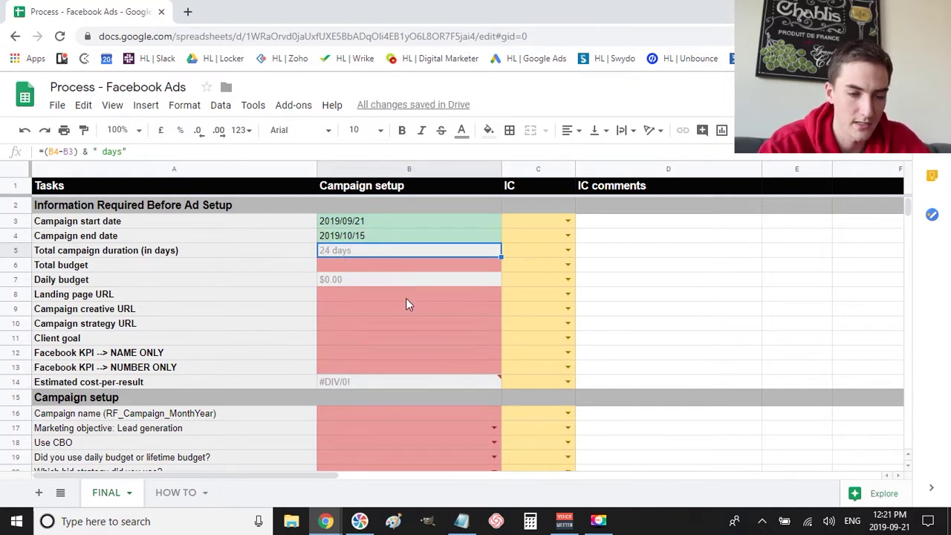
Inspect the calculated cells for estimated cost-per-result, total campaign duration and daily budget
{"action": "left_click", "coordinate": [433, 381]}
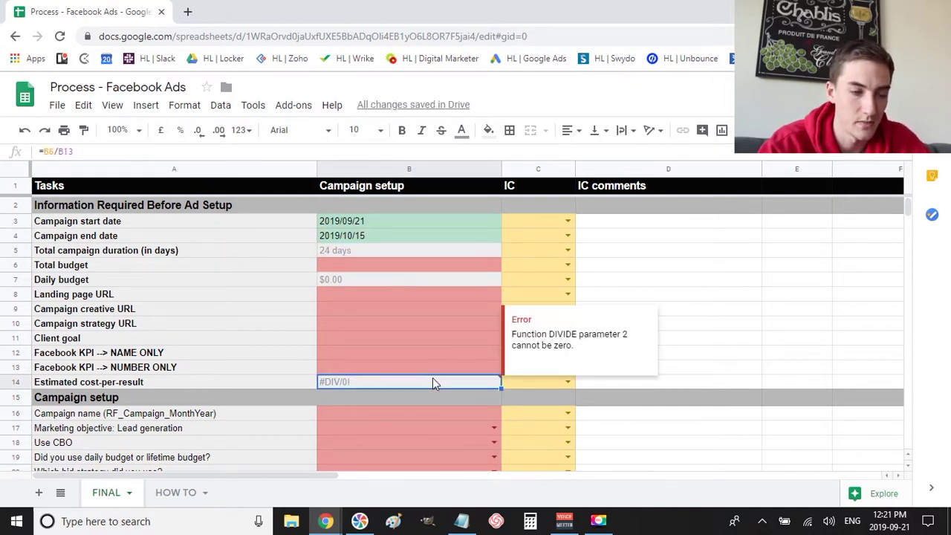
{"action": "left_click", "coordinate": [386, 252]}
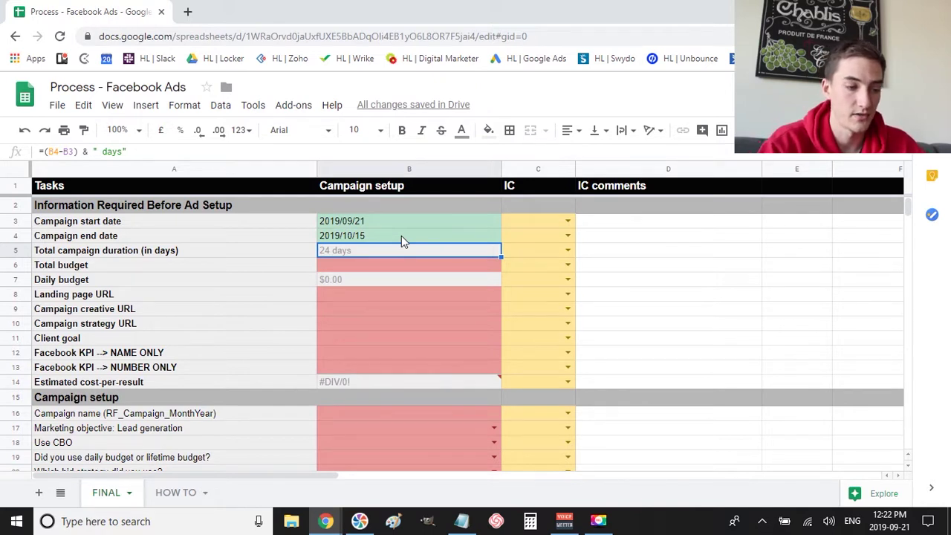
{"action": "left_click", "coordinate": [364, 279]}
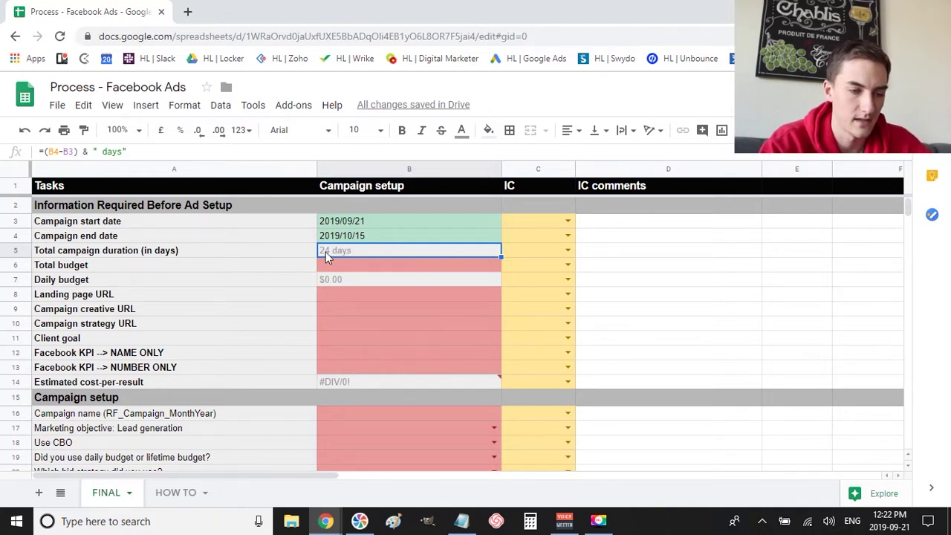
Enter 1000 as the total budget in the Campaign setup column
{"action": "left_click", "coordinate": [345, 268]}
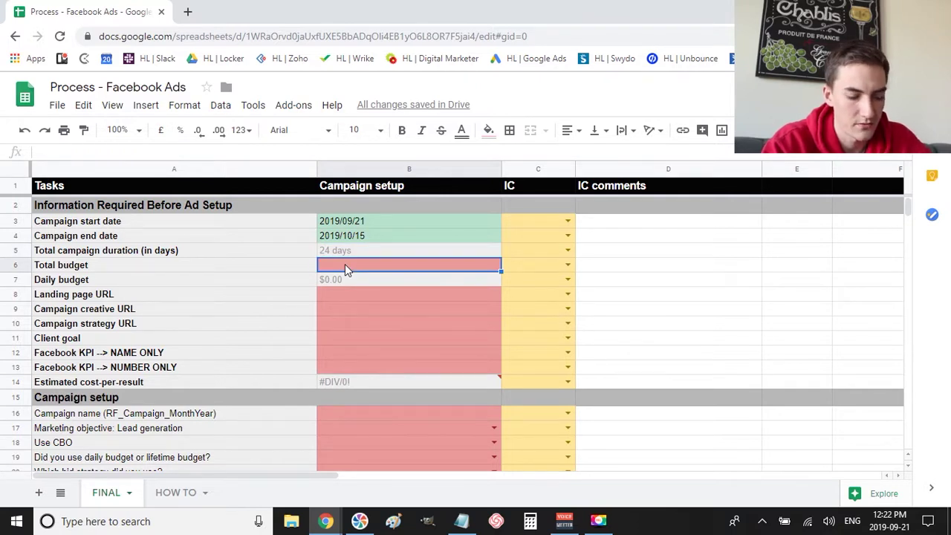
{"action": "type", "text": "1000"}
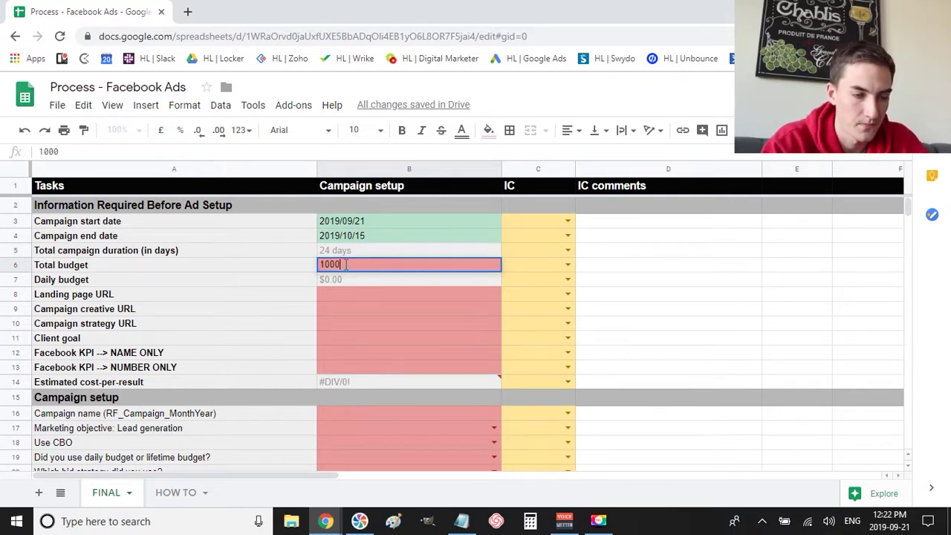
{"action": "key", "text": "Return"}
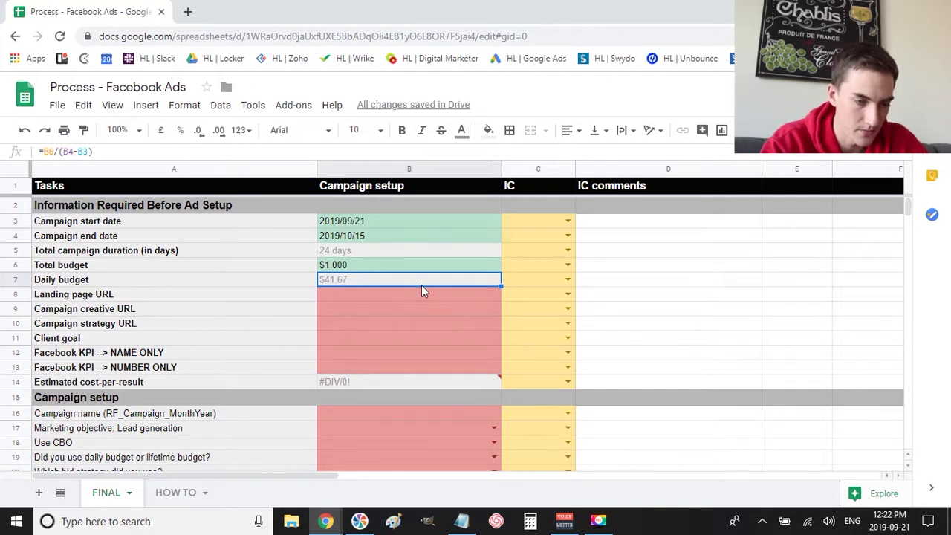
Inspect the total budget, total campaign duration and daily budget cells to see how the daily budget is calculated
{"action": "left_click", "coordinate": [353, 266]}
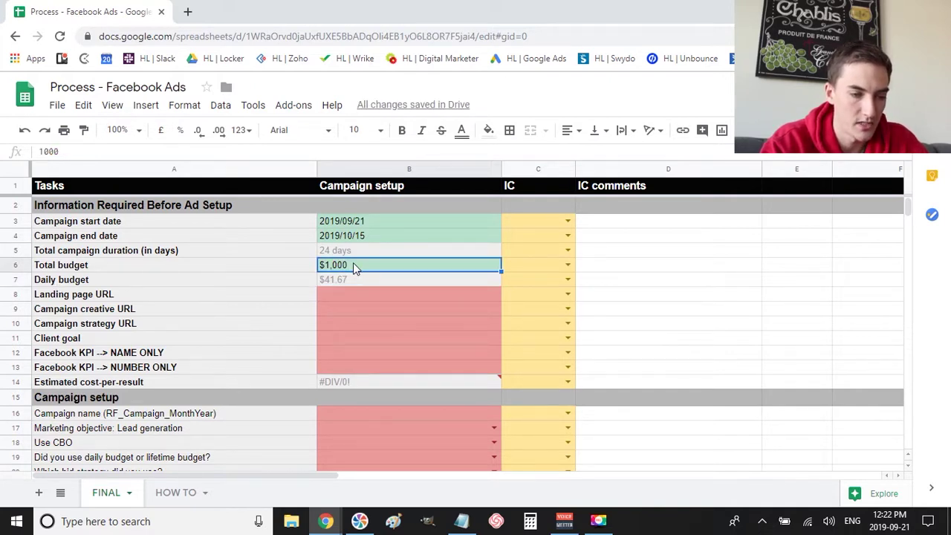
{"action": "left_click", "coordinate": [354, 251]}
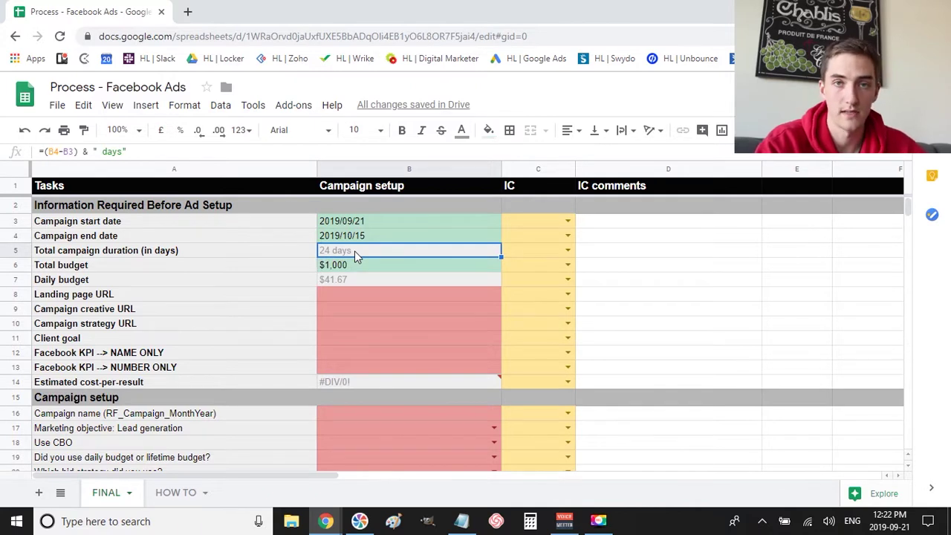
{"action": "left_click", "coordinate": [350, 280]}
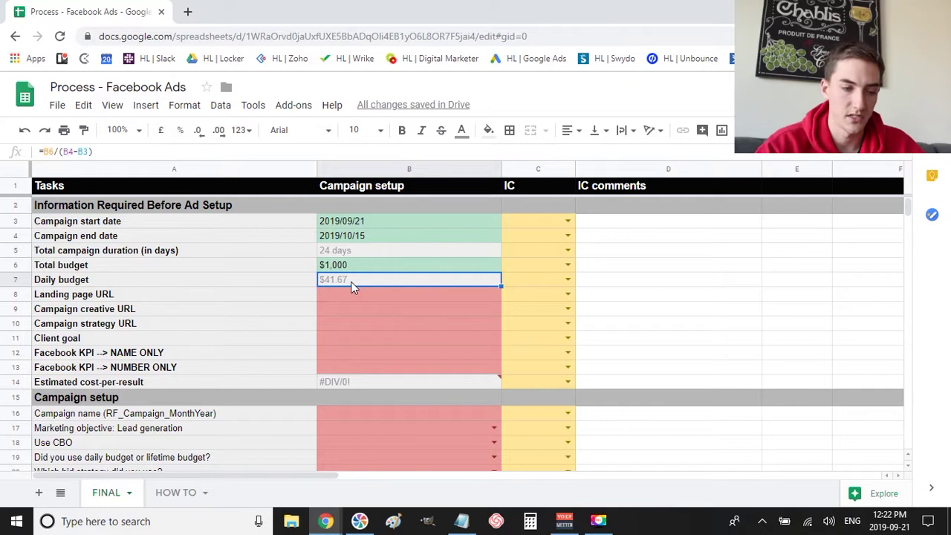
Enter website/com/landing-page as the landing page URL in the Campaign setup column
{"action": "left_click", "coordinate": [352, 297]}
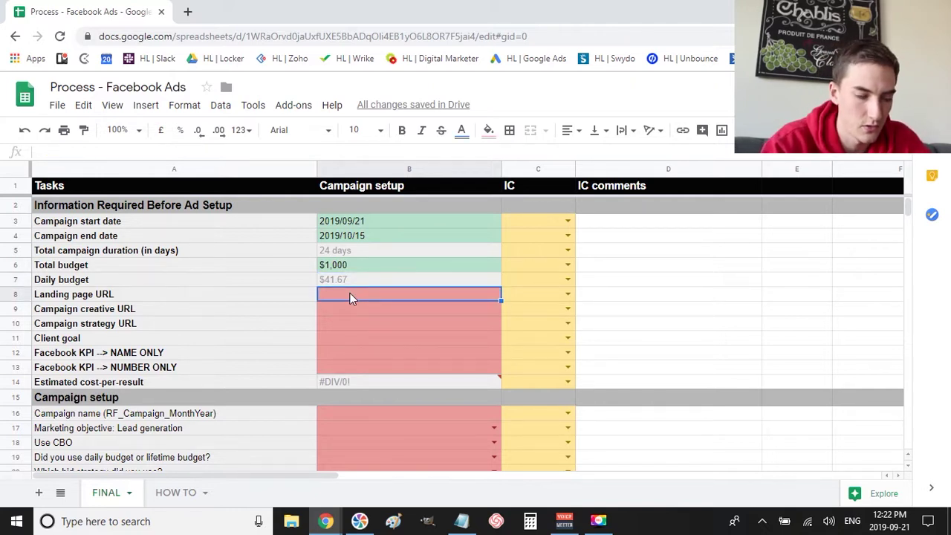
{"action": "type", "text": "website.com"}
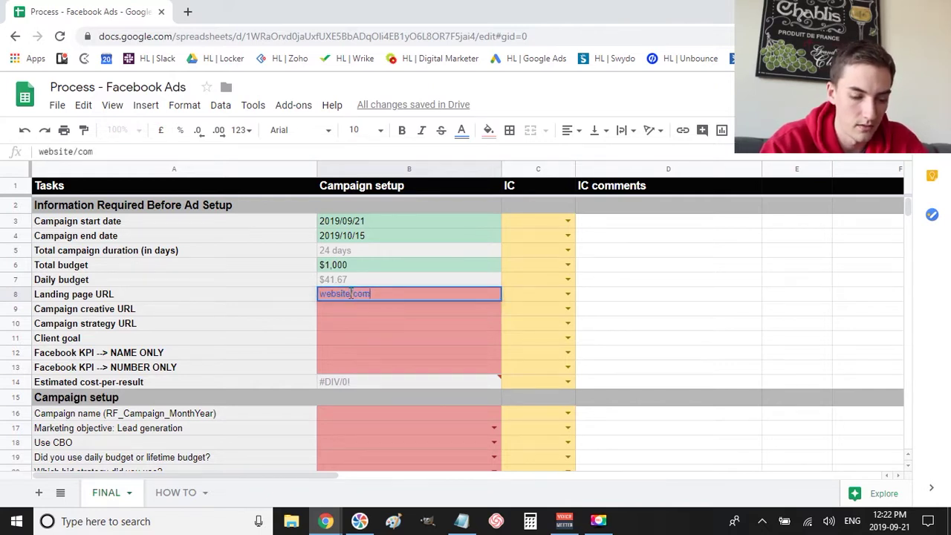
{"action": "type", "text": "/landing"}
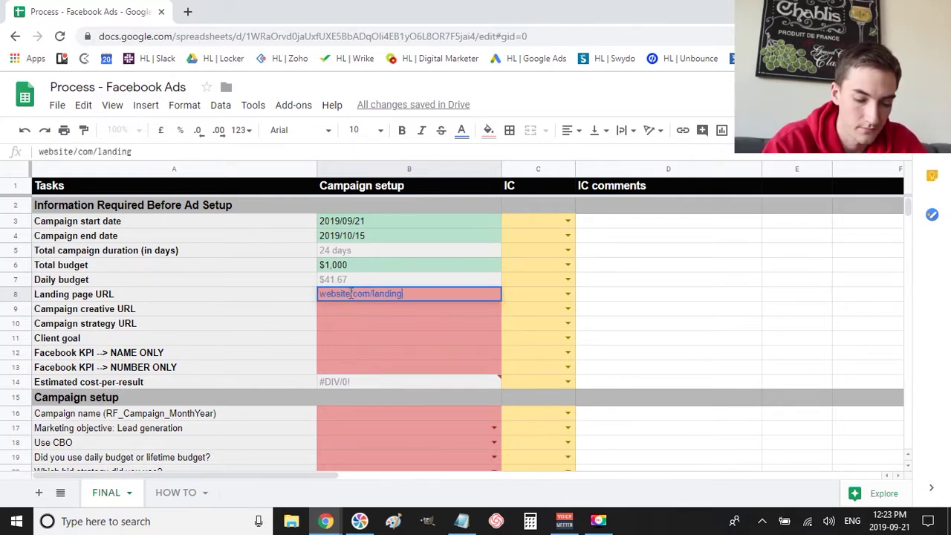
{"action": "type", "text": "-page"}
{"action": "key", "text": "Return"}
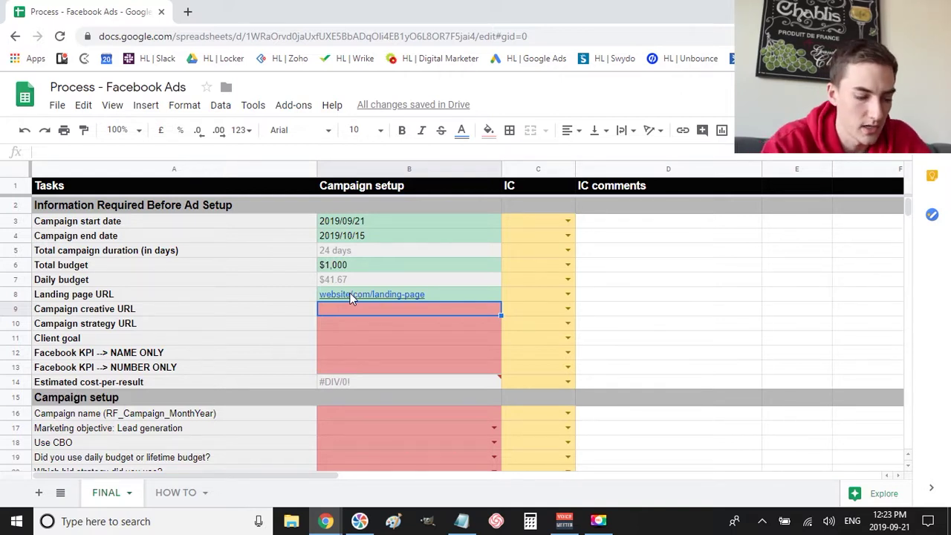
Enter website.com/creative as the campaign creative URL in the Campaign setup column
{"action": "type", "text": "website."}
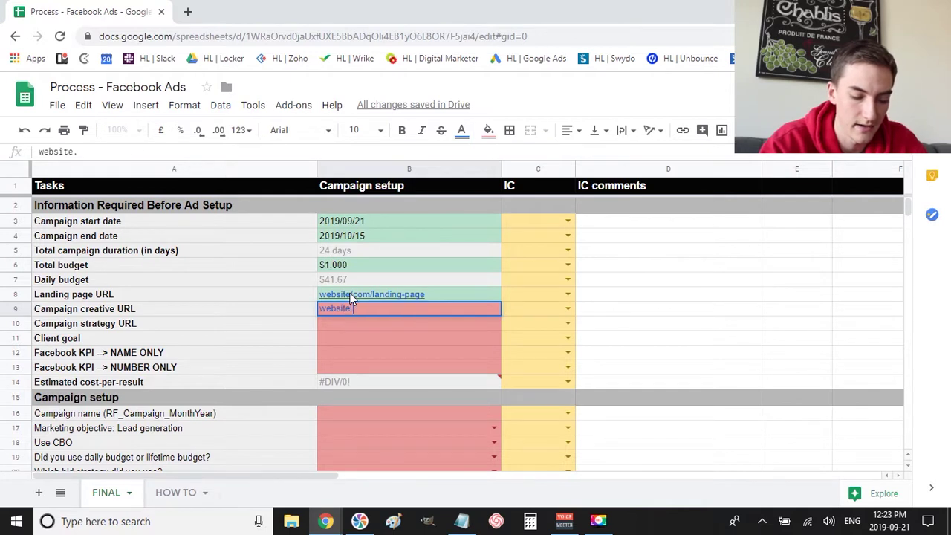
{"action": "type", "text": "com/"}
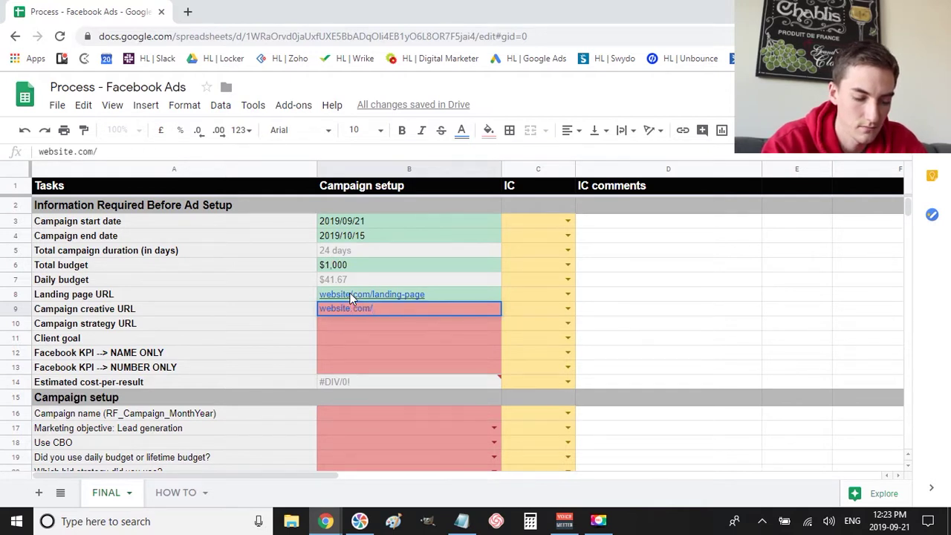
{"action": "type", "text": "creative"}
{"action": "key", "text": "Return"}
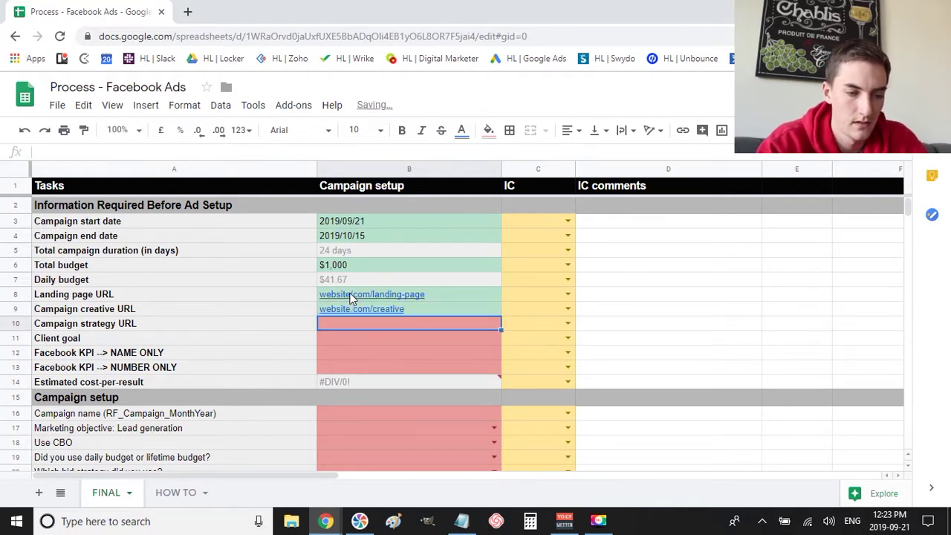
Enter website.com/strategy as the campaign strategy URL in the Campaign setup column
{"action": "mouse_move", "coordinate": [450, 309]}
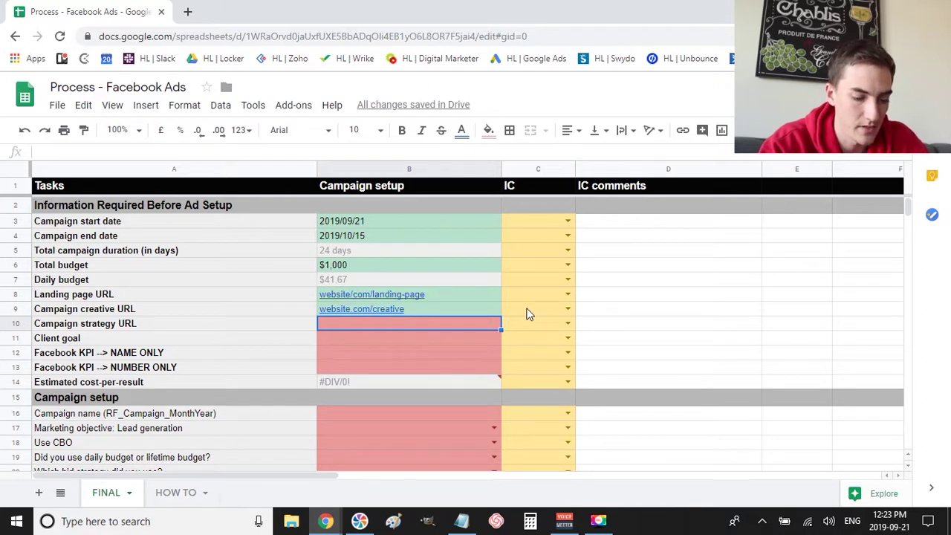
{"action": "type", "text": "webs"}
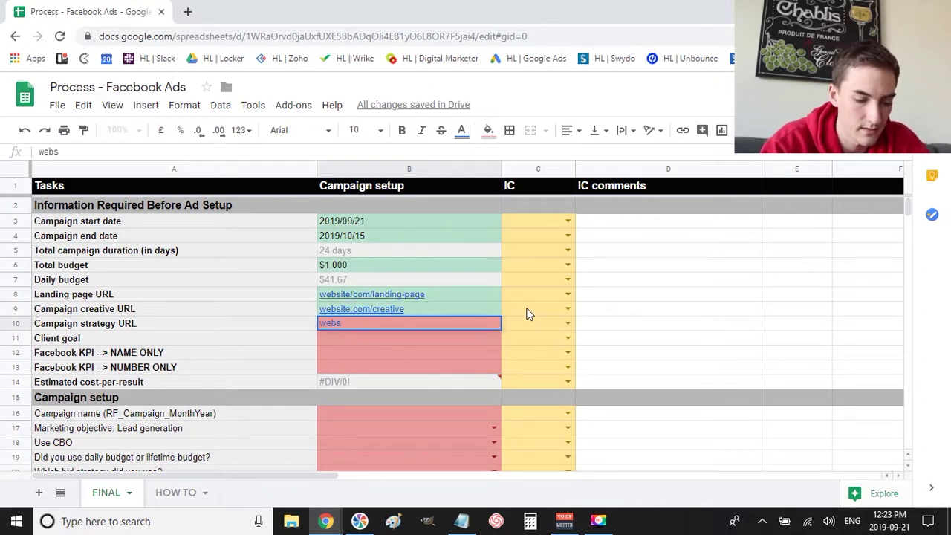
{"action": "type", "text": "ite.com"}
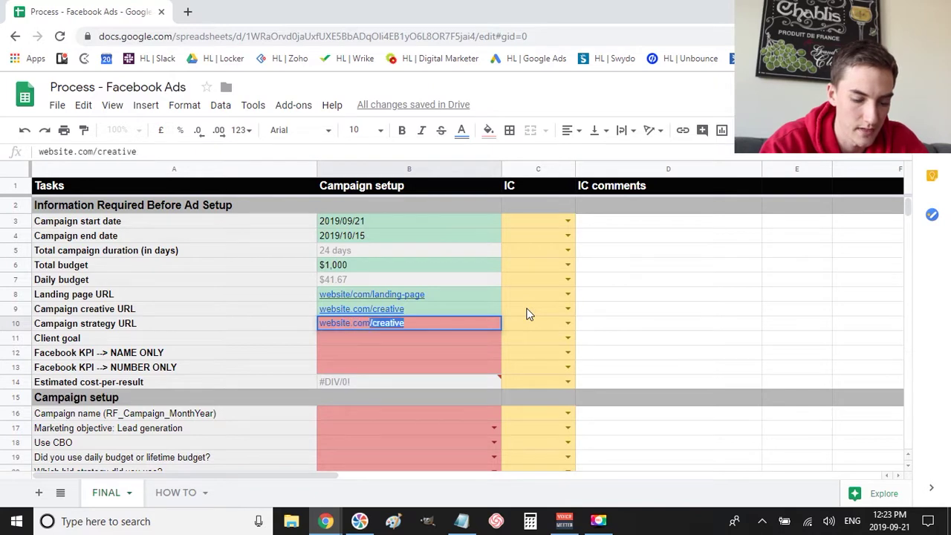
{"action": "type", "text": "/strategy"}
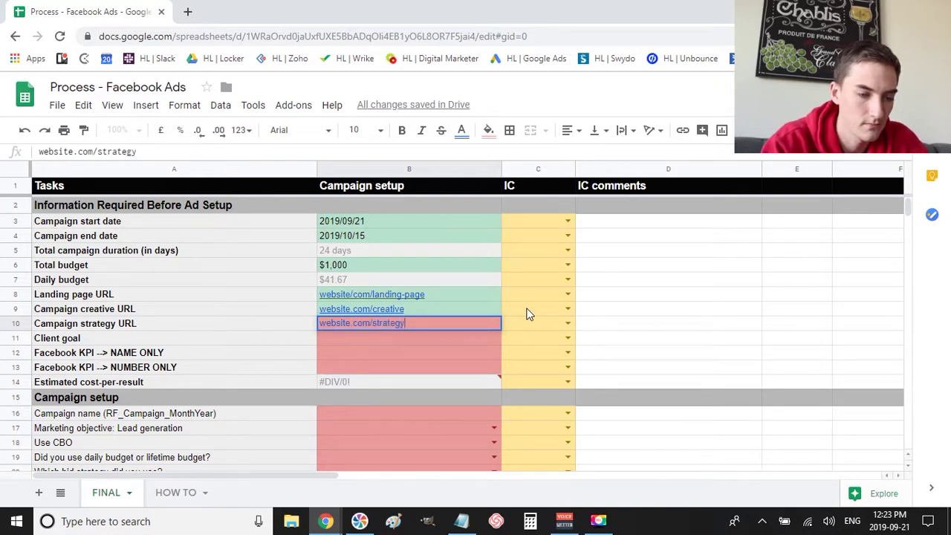
{"action": "key", "text": "Return"}
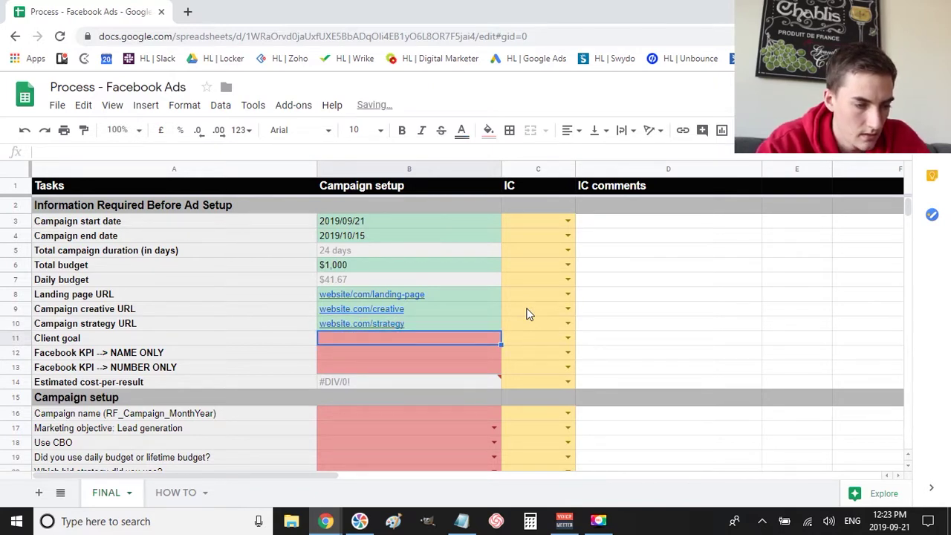
Fill in the client goal as Increase sales and the Facebook KPI as Purchase with the number 200
{"action": "type", "text": "Increase sales"}
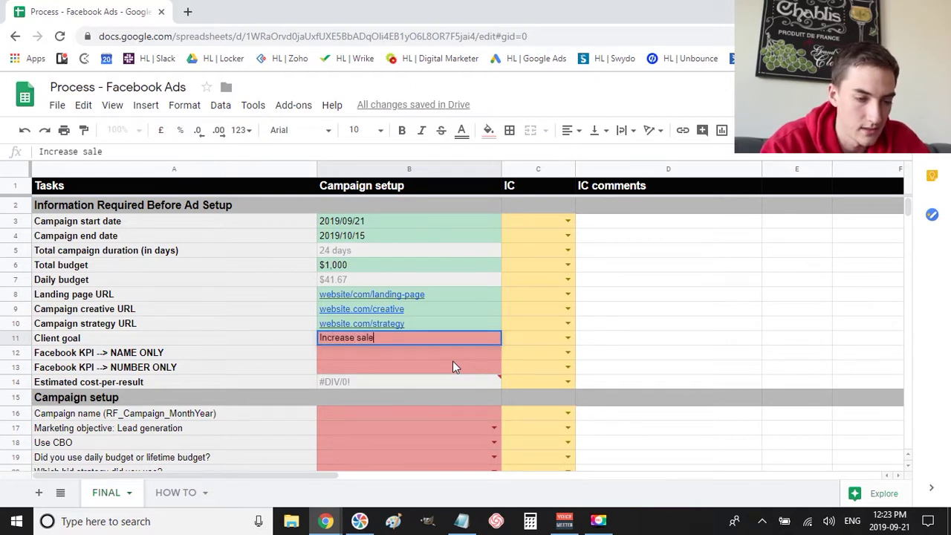
{"action": "key", "text": "Return"}
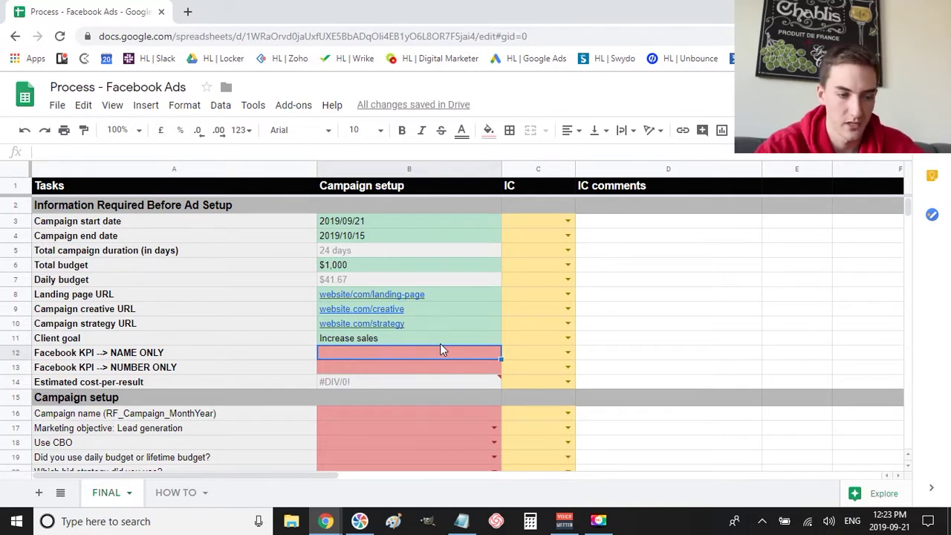
{"action": "type", "text": "Purchase"}
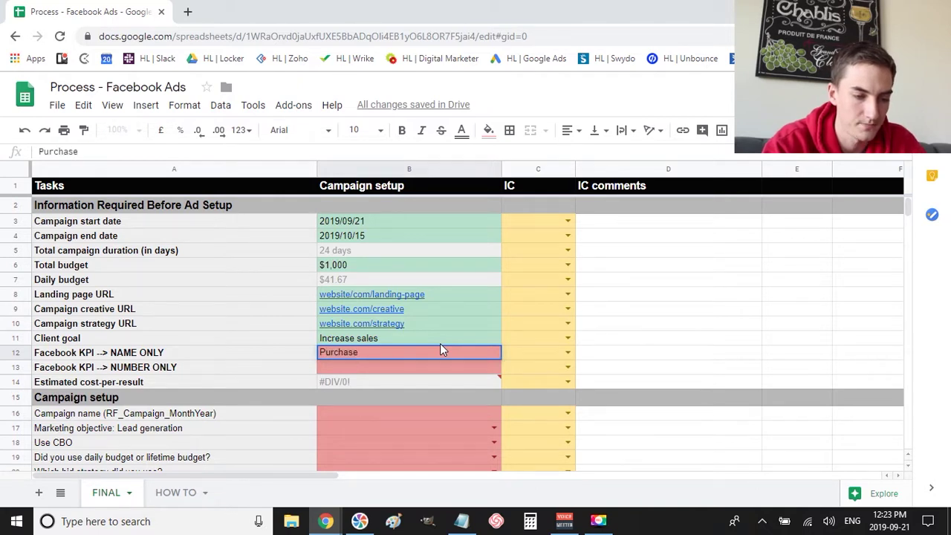
{"action": "key", "text": "Return"}
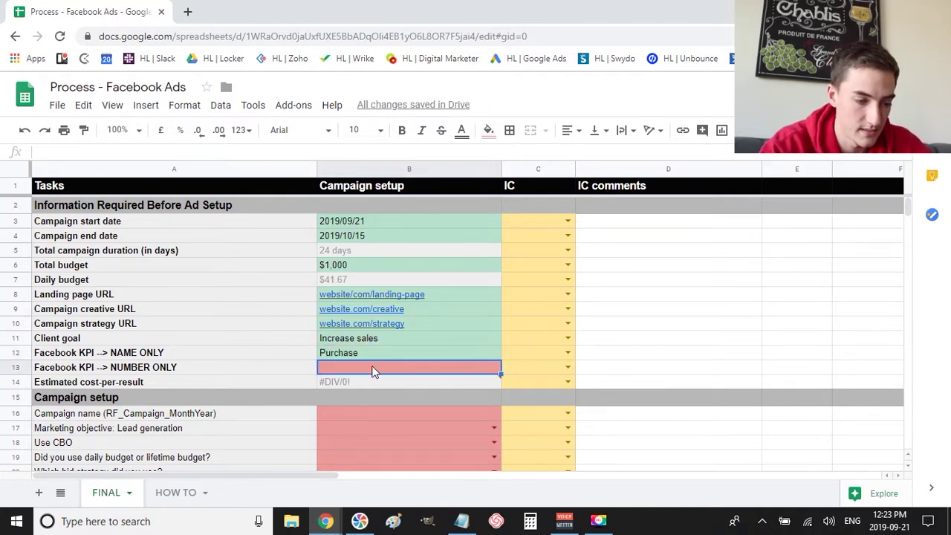
{"action": "type", "text": "200"}
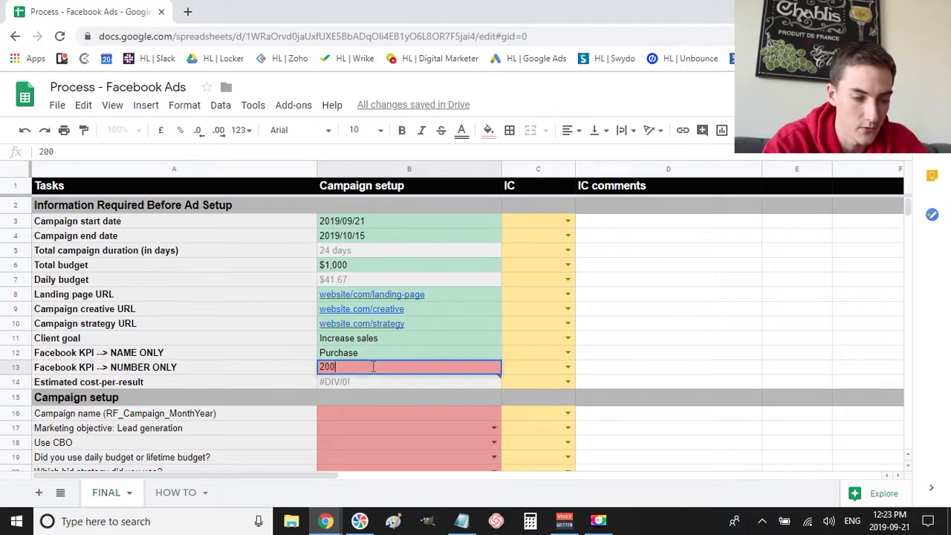
{"action": "key", "text": "Return"}
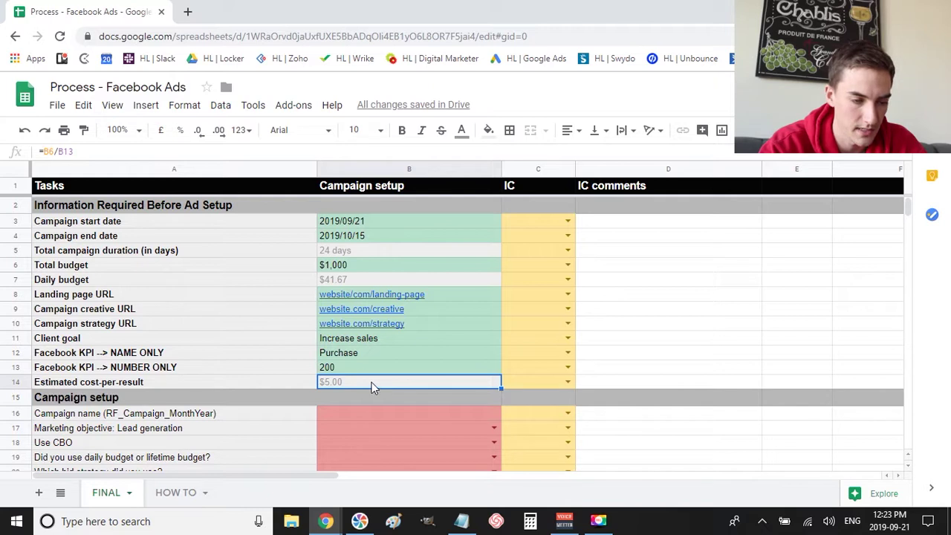
Inspect the total budget, Facebook KPI number and estimated cost-per-result cells to see how the cost-per-result is calculated
{"action": "left_click", "coordinate": [356, 264]}
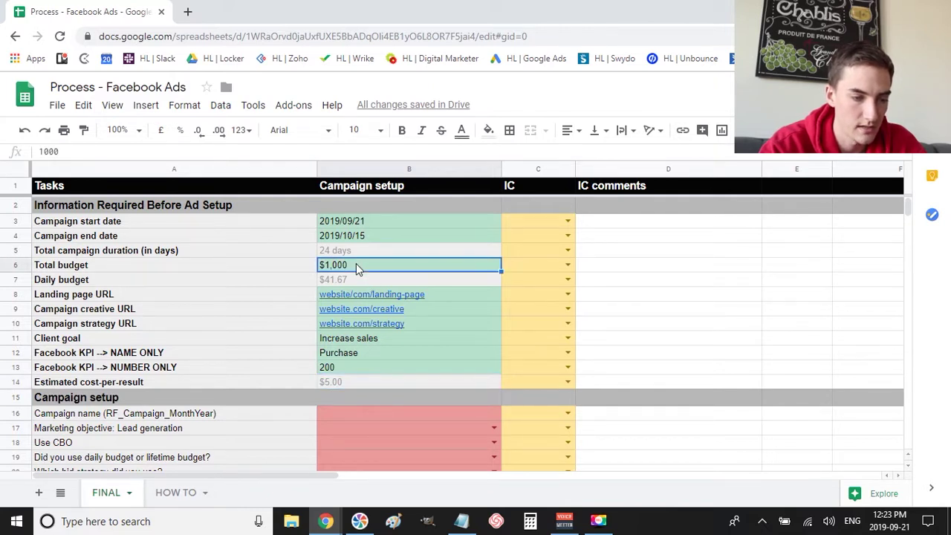
{"action": "left_click", "coordinate": [356, 367]}
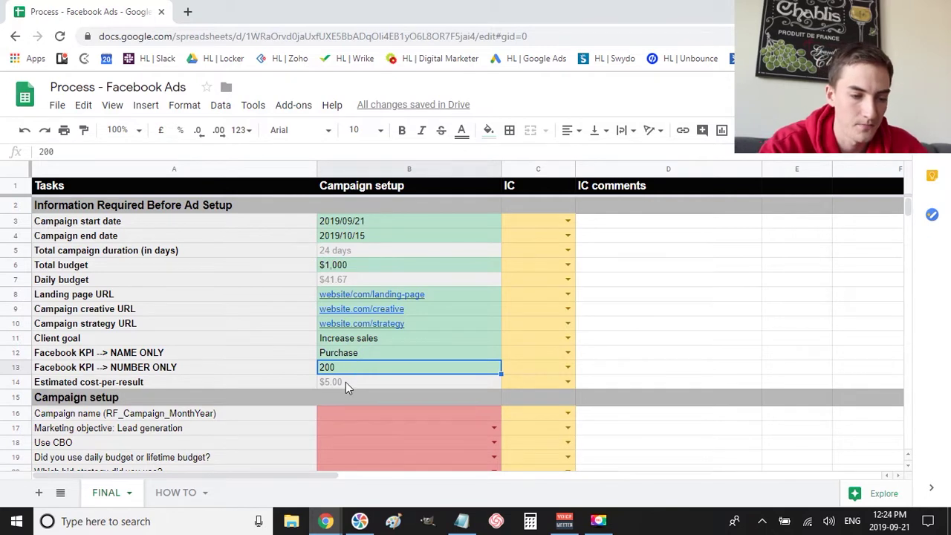
{"action": "left_click", "coordinate": [345, 382]}
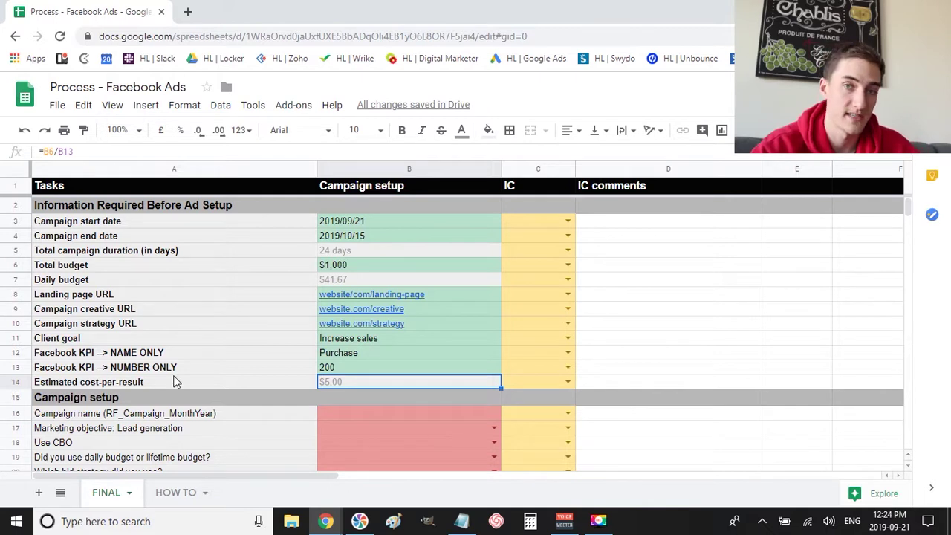
{"action": "left_click", "coordinate": [354, 367]}
{"action": "left_click", "coordinate": [337, 264]}
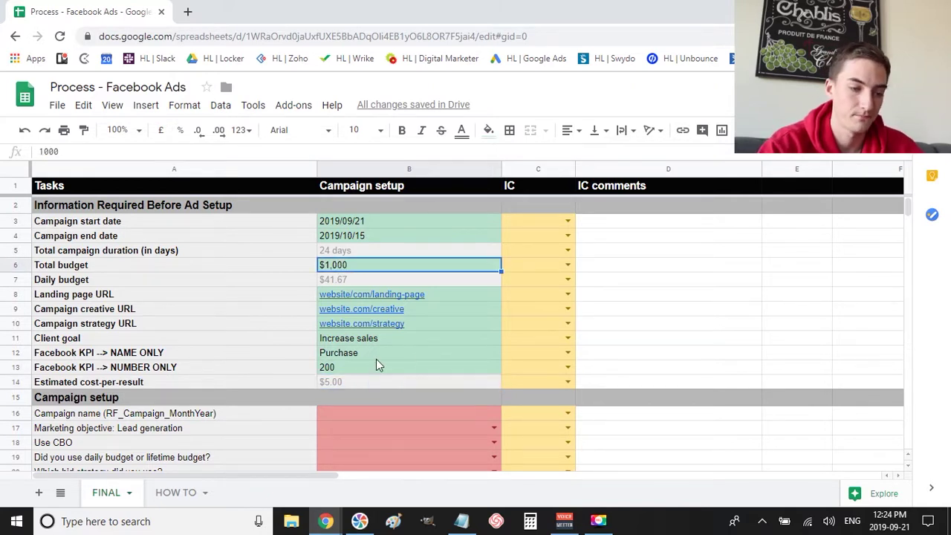
{"action": "left_click", "coordinate": [369, 380]}
Review the Campaign setup, Ad set setup and Ad setup tasks, and select the entry cell for the RF_Campaign_MonthYear campaign name
{"action": "scroll", "coordinate": [672, 340], "scroll_direction": "down", "scroll_amount": 1}
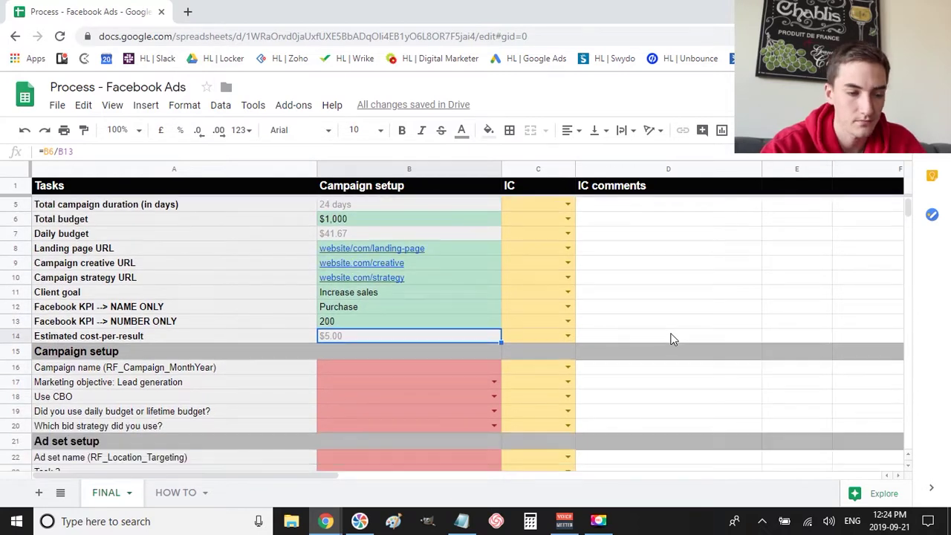
{"action": "scroll", "coordinate": [671, 339], "scroll_direction": "down", "scroll_amount": 4}
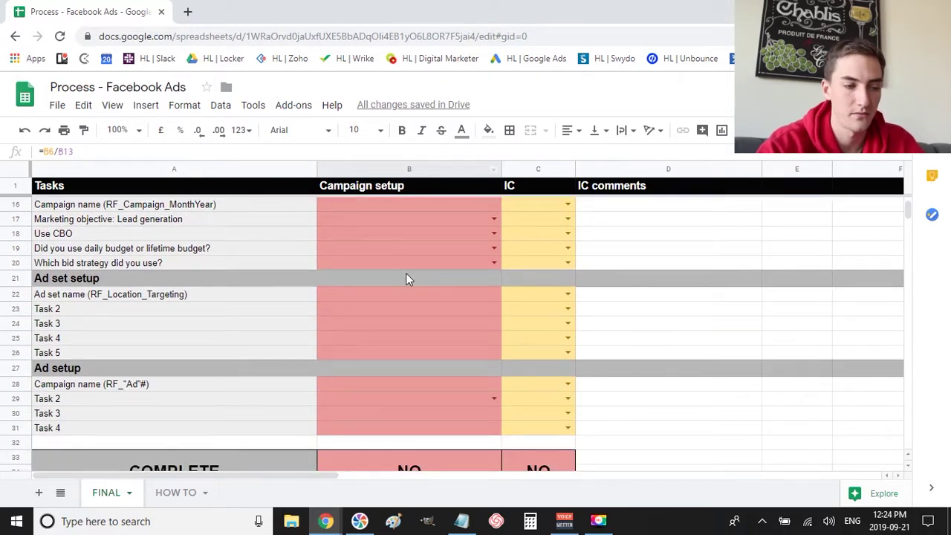
{"action": "scroll", "coordinate": [310, 297], "scroll_direction": "up", "scroll_amount": 1}
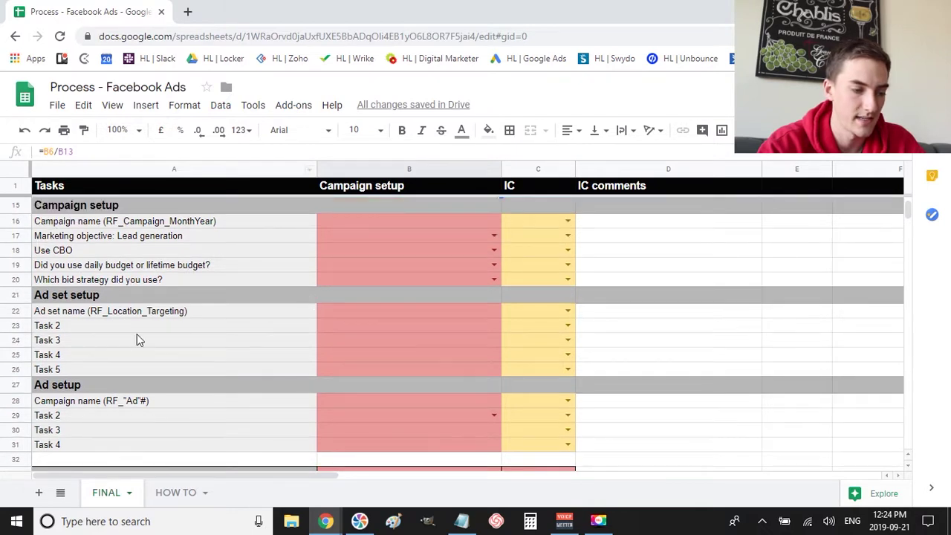
{"action": "left_click", "coordinate": [369, 224]}
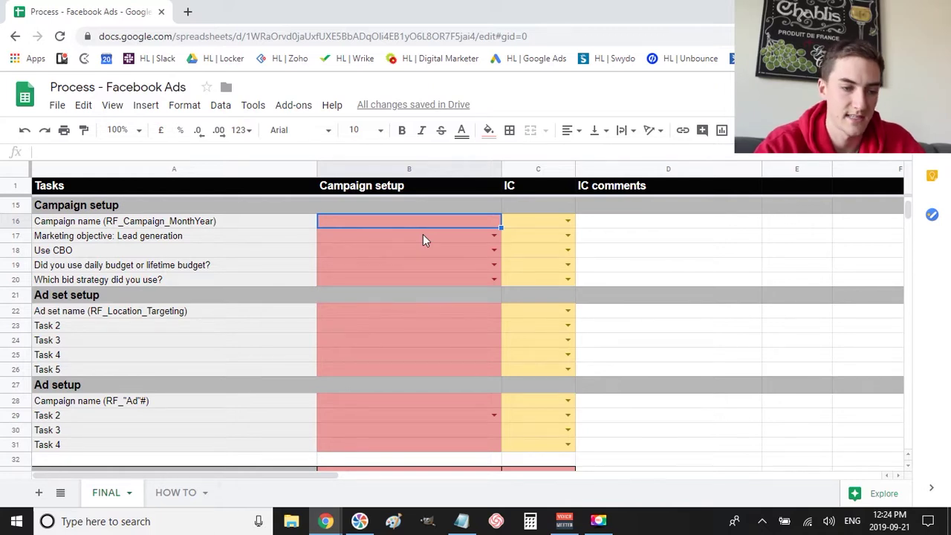
Switch to Facebook Ads Manager and look over the special ad category and marketing objective options for the new campaign
{"action": "key", "text": "alt+Tab"}
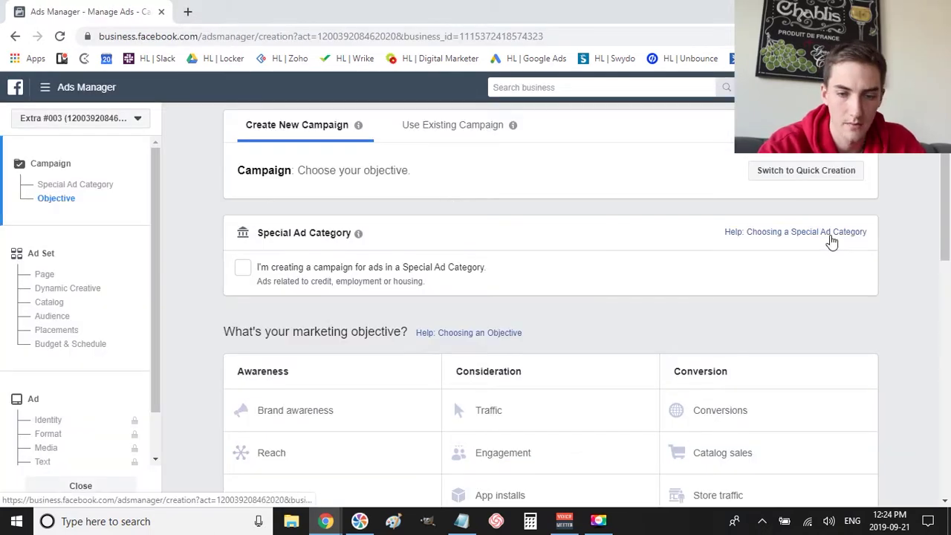
{"action": "scroll", "coordinate": [902, 265], "scroll_direction": "down", "scroll_amount": 3}
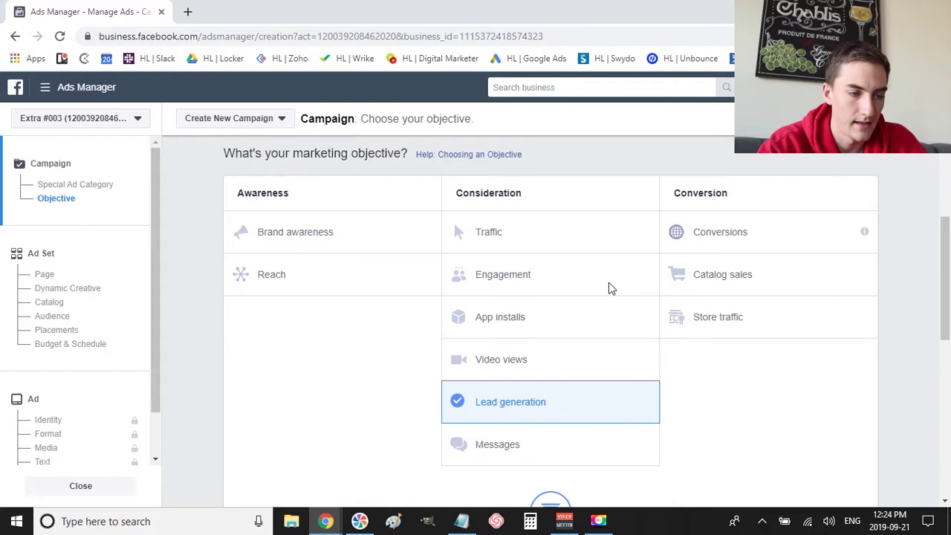
{"action": "scroll", "coordinate": [614, 290], "scroll_direction": "up", "scroll_amount": 3}
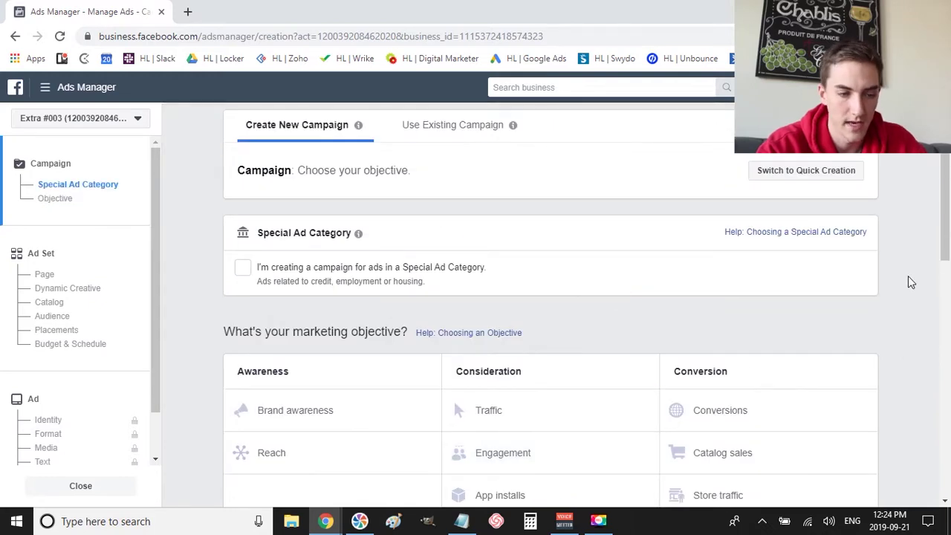
Switch to the Process - Facebook Ads spreadsheet and copy the text RF_Campaign_MonthYear from the campaign name task
{"action": "scroll", "coordinate": [909, 279], "scroll_direction": "down", "scroll_amount": 3}
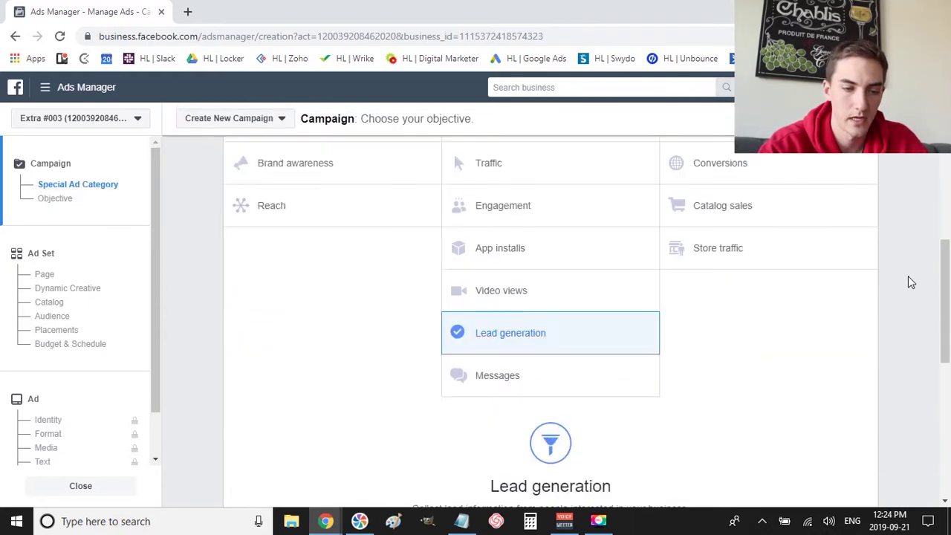
{"action": "scroll", "coordinate": [899, 282], "scroll_direction": "down", "scroll_amount": 1}
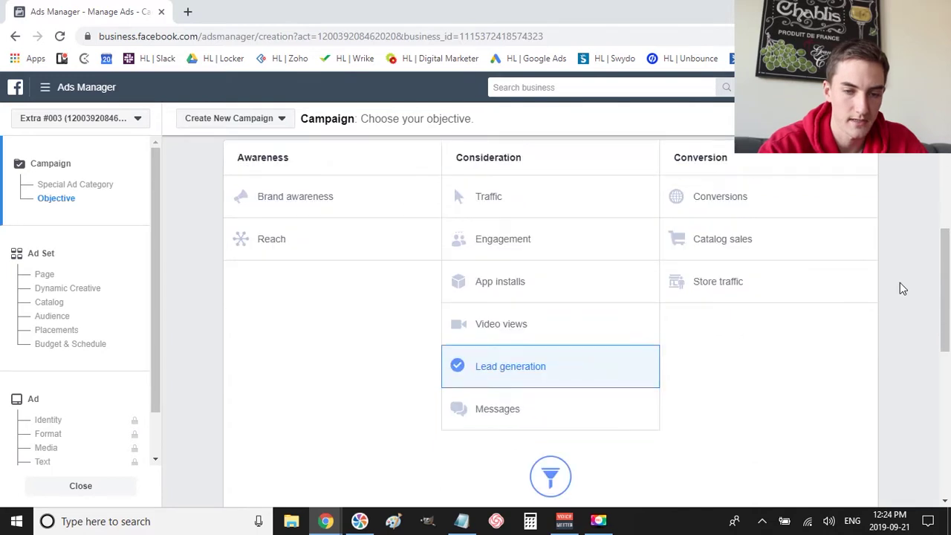
{"action": "key", "text": "alt+Tab"}
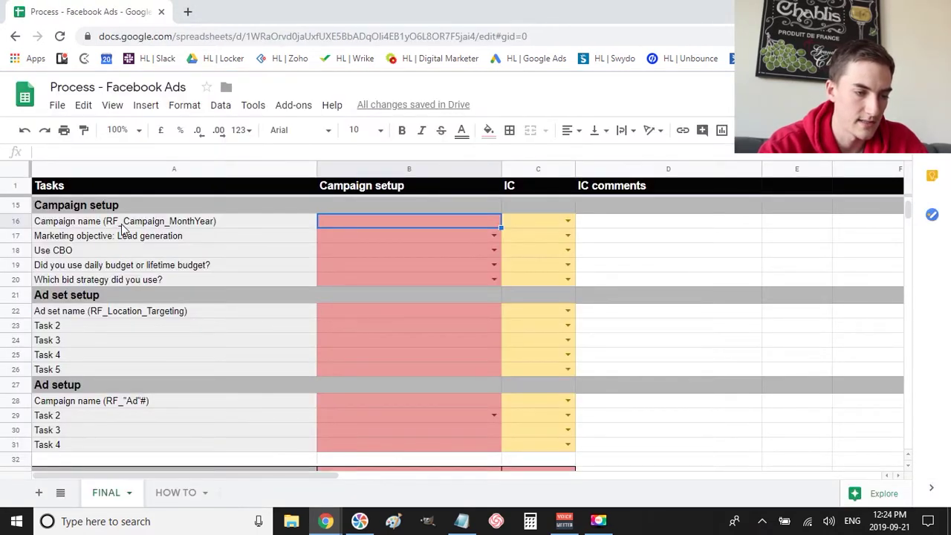
{"action": "left_click", "coordinate": [186, 226]}
{"action": "double_click", "coordinate": [214, 221]}
{"action": "left_click_drag", "start_coordinate": [215, 221], "coordinate": [108, 225]}
{"action": "key", "text": "ctrl+c"}
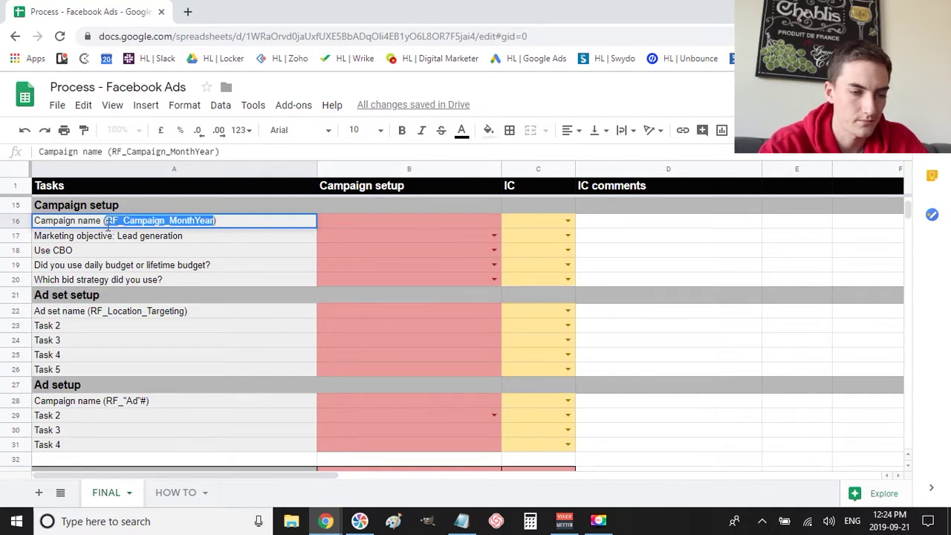
Switch to Ads Manager and replace the lead generation campaign's name with the copied RF_Campaign_MonthYear pattern
{"action": "key", "text": "alt+Tab"}
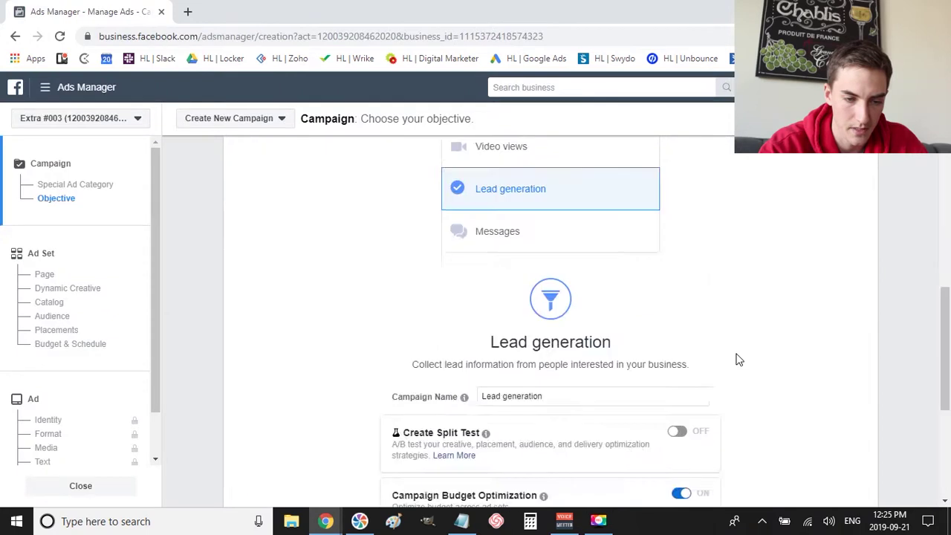
{"action": "scroll", "coordinate": [569, 370], "scroll_direction": "down", "scroll_amount": 3}
{"action": "scroll", "coordinate": [572, 368], "scroll_direction": "up", "scroll_amount": 2}
{"action": "triple_click", "coordinate": [567, 333]}
{"action": "key", "text": "ctrl+v"}
Replace the word Campaign in the campaign name with FallSalesEvent
{"action": "double_click", "coordinate": [526, 336]}
{"action": "left_click", "coordinate": [525, 335]}
{"action": "left_click_drag", "start_coordinate": [535, 336], "coordinate": [497, 334]}
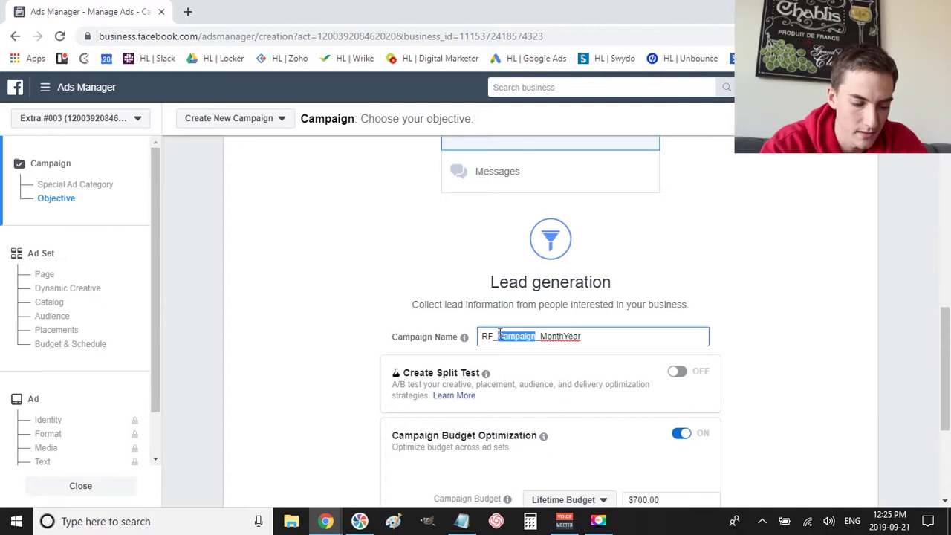
{"action": "key", "text": "BackSpace"}
{"action": "type", "text": "Ca"}
{"action": "type", "text": "ll"}
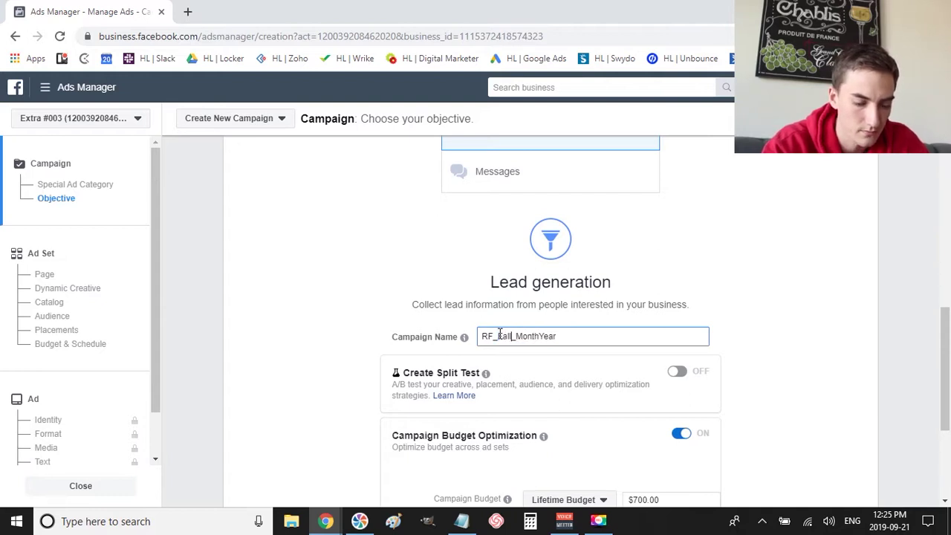
{"action": "type", "text": "Sales"}
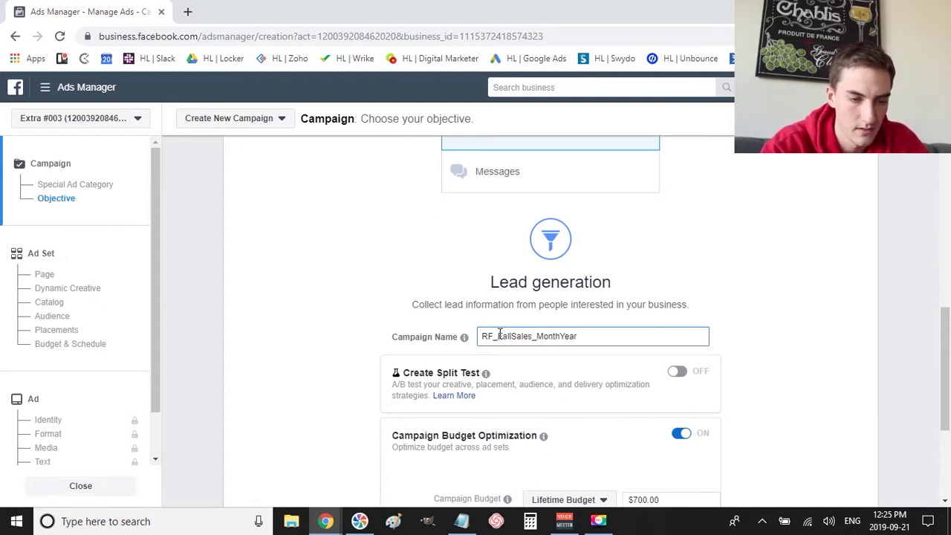
{"action": "type", "text": "Event"}
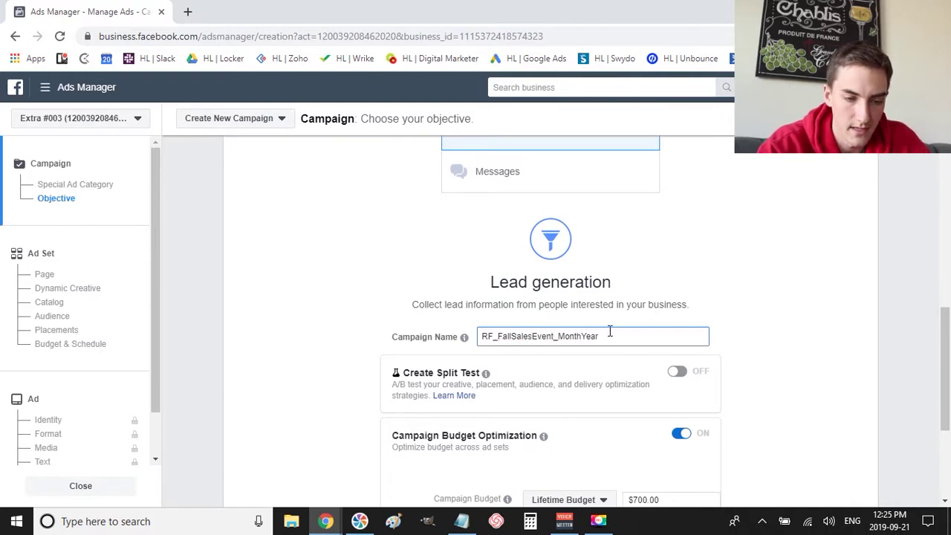
Replace MonthYear in the campaign name with September2019
{"action": "left_click_drag", "start_coordinate": [598, 336], "coordinate": [558, 336]}
{"action": "key", "text": "BackSpace"}
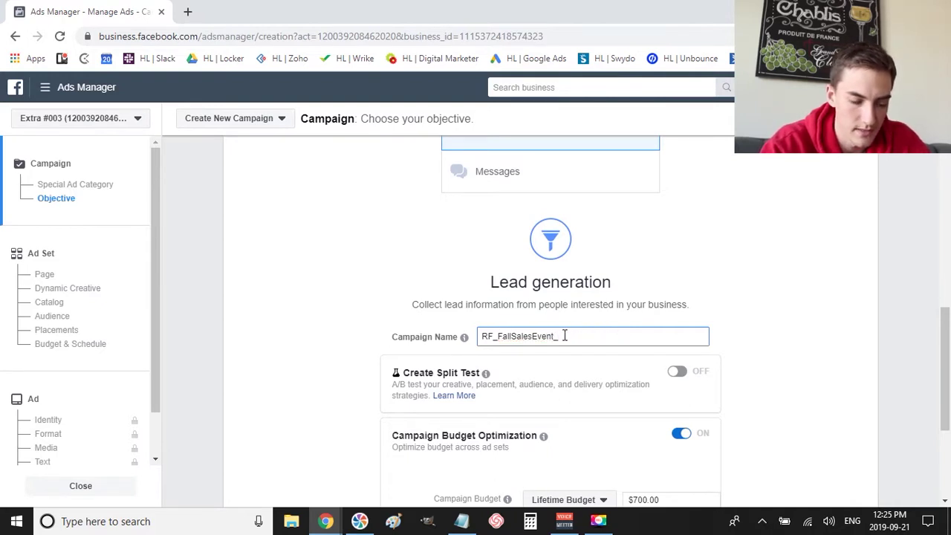
{"action": "type", "text": "Septemebr"}
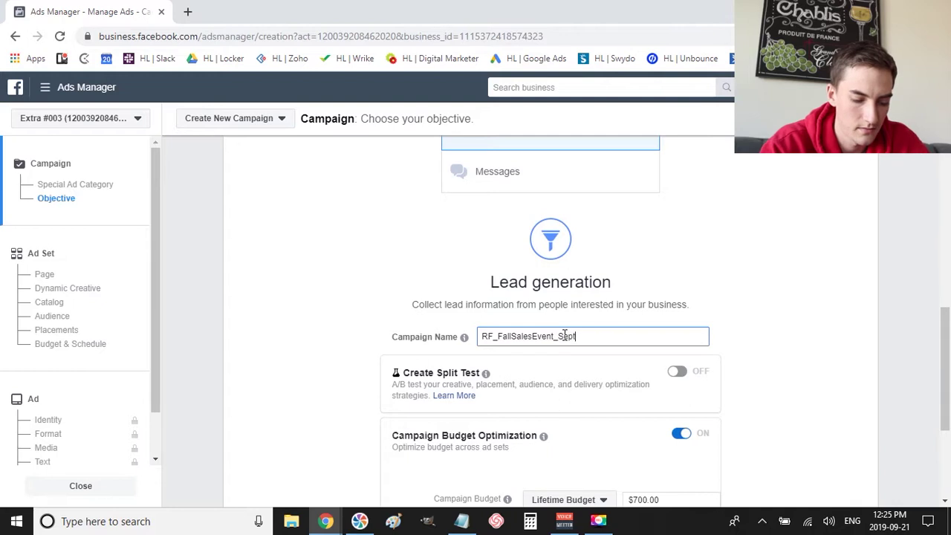
{"action": "key", "text": "BackSpace"}
{"action": "key", "text": "BackSpace"}
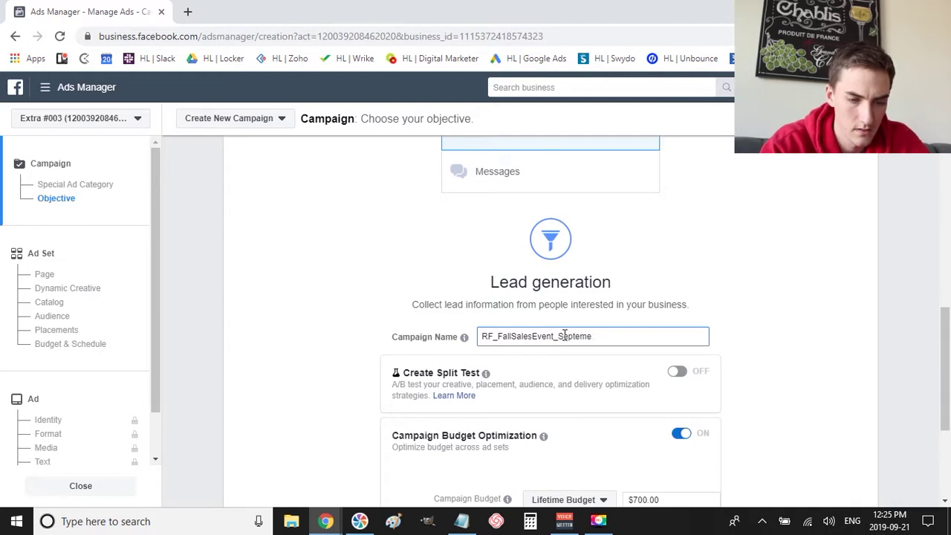
{"action": "key", "text": "BackSpace"}
{"action": "key", "text": "BackSpace"}
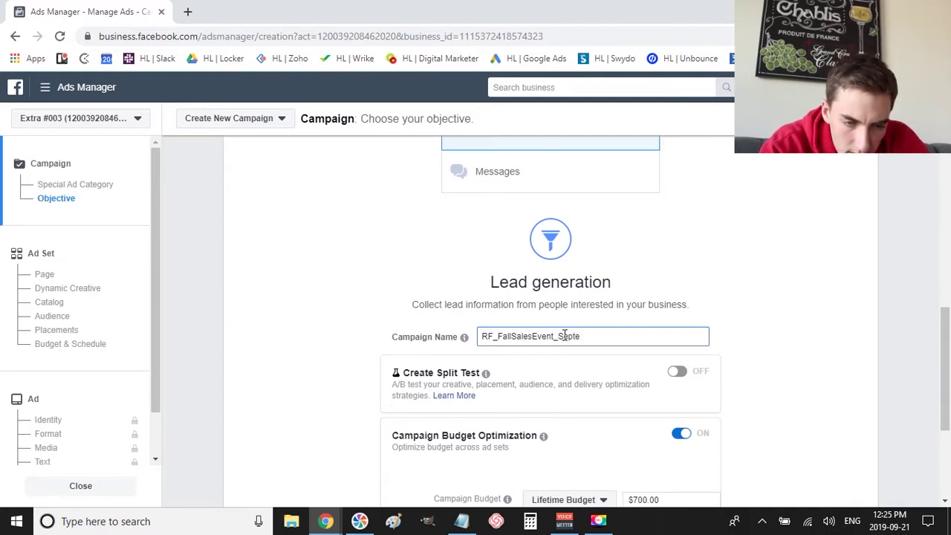
{"action": "type", "text": "mber2019"}
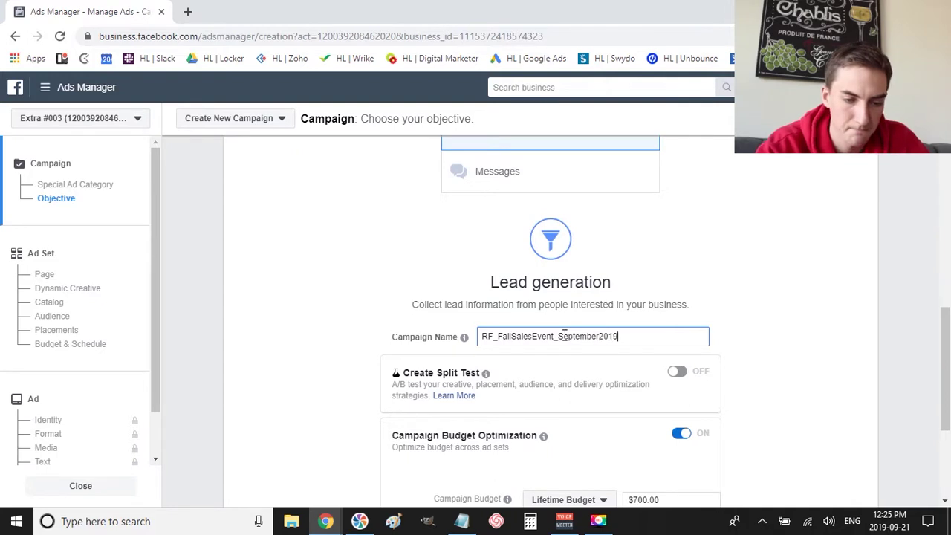
Copy the campaign name RF_FallSalesEvent_September2019 from Ads Manager into the campaign name entry cell of the spreadsheet
{"action": "key", "text": "alt+Tab"}
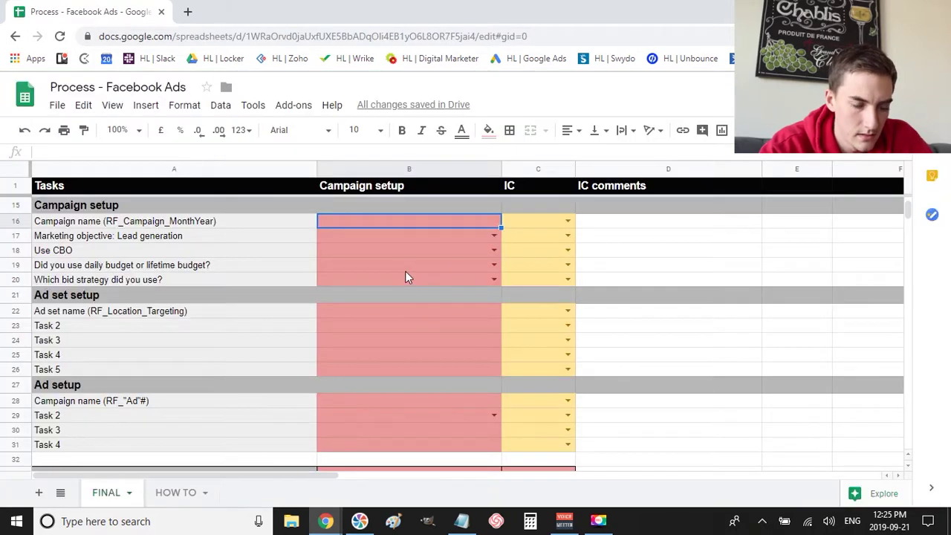
{"action": "key", "text": "alt+Tab"}
{"action": "left_click", "coordinate": [631, 320]}
{"action": "key", "text": "ctrl+a"}
{"action": "key", "text": "alt+Tab"}
{"action": "left_click", "coordinate": [609, 339]}
{"action": "key", "text": "ctrl+a"}
{"action": "key", "text": "ctrl+c"}
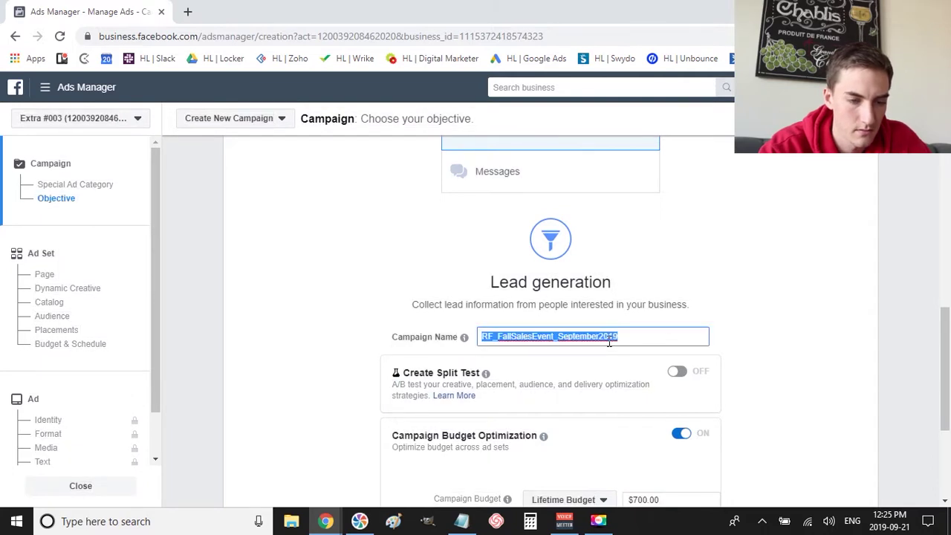
{"action": "key", "text": "alt+Tab"}
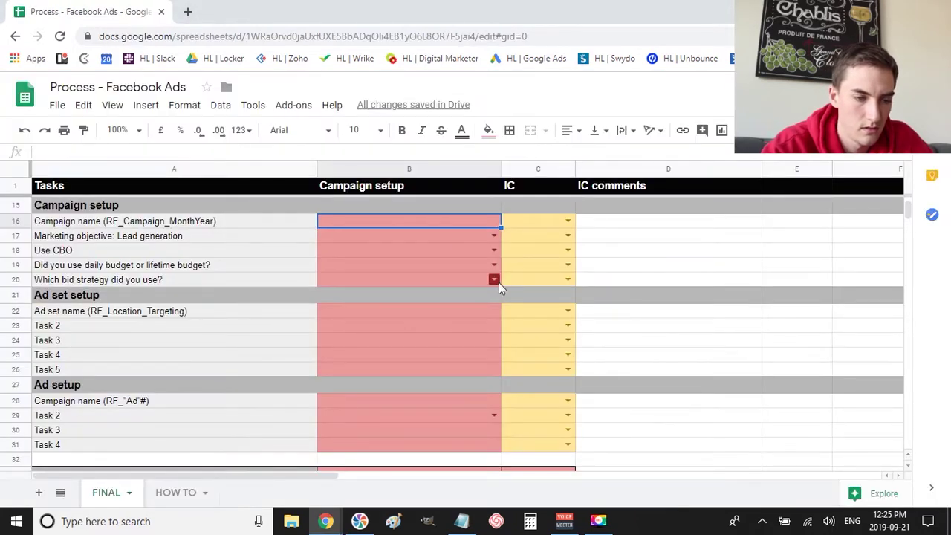
{"action": "key", "text": "ctrl+v"}
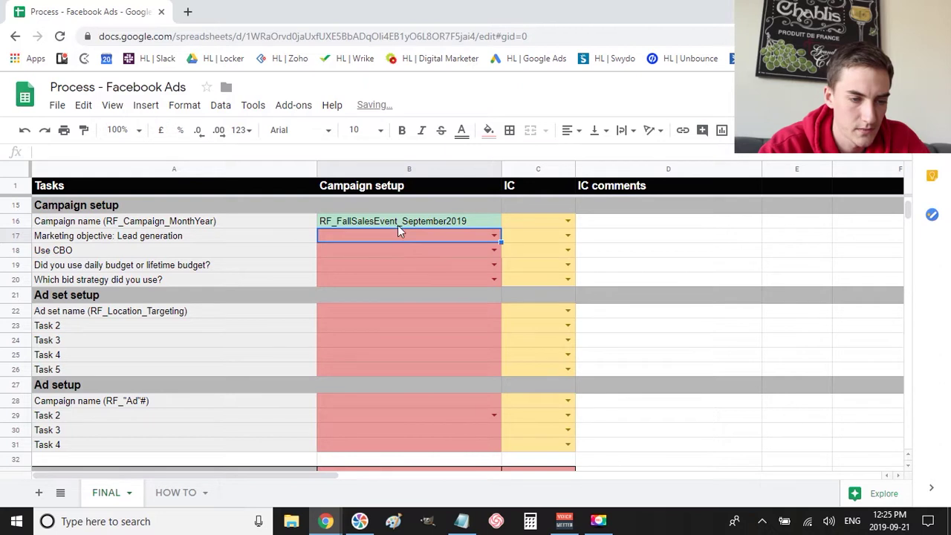
{"action": "left_click", "coordinate": [393, 222]}
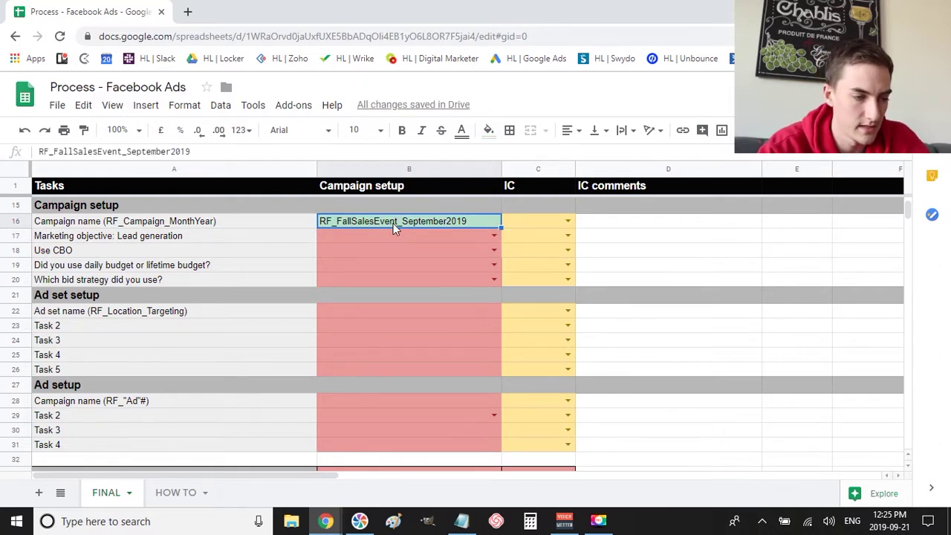
{"action": "left_click", "coordinate": [382, 235]}
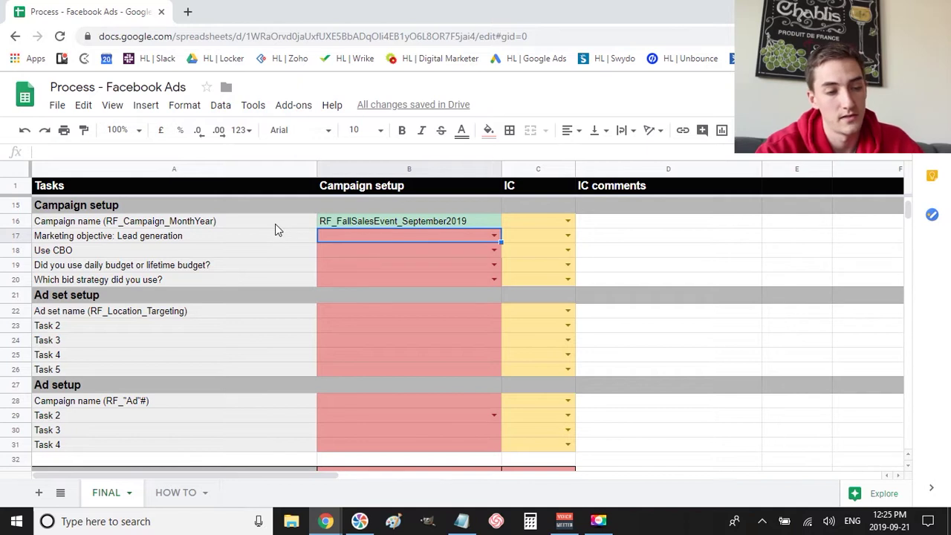
{"action": "left_click", "coordinate": [326, 224]}
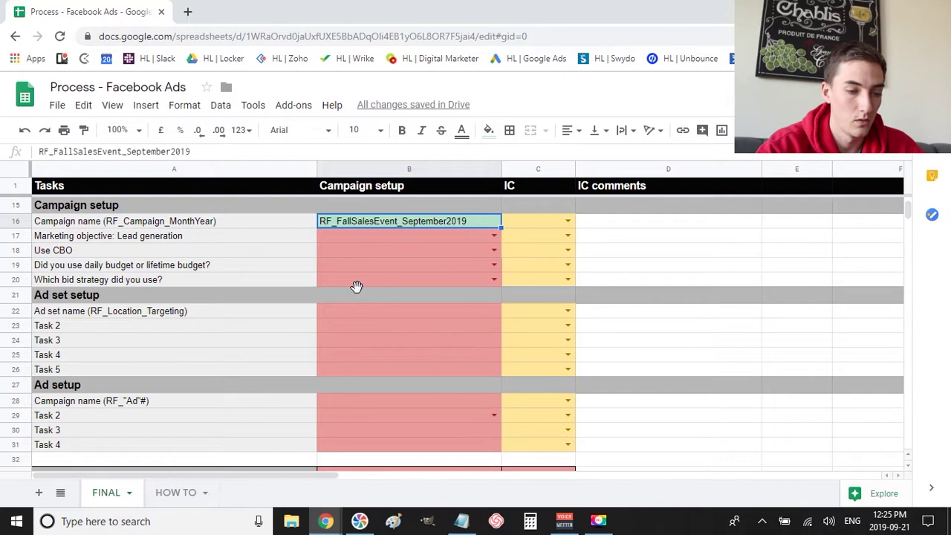
Answer the bid strategy question in the Campaign setup section with Bid cap
{"action": "left_click", "coordinate": [291, 279]}
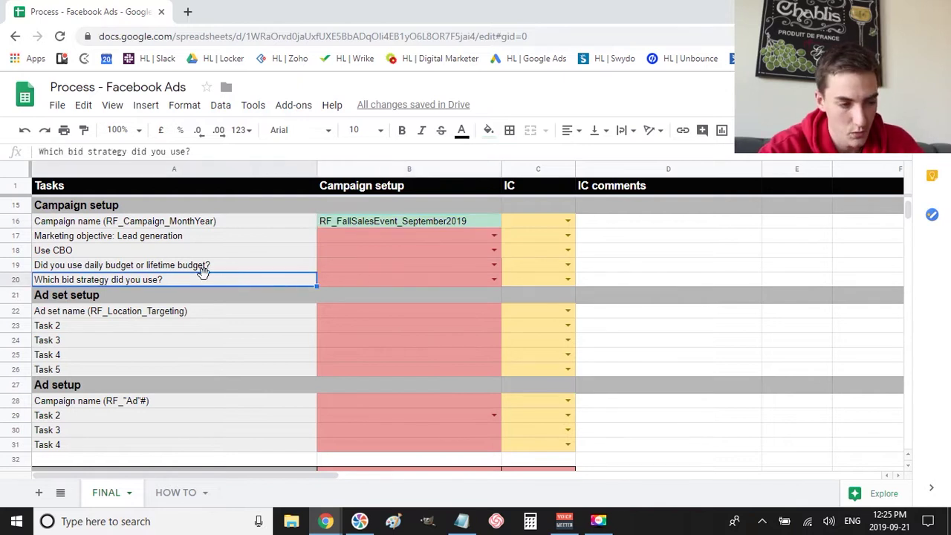
{"action": "left_click", "coordinate": [494, 279]}
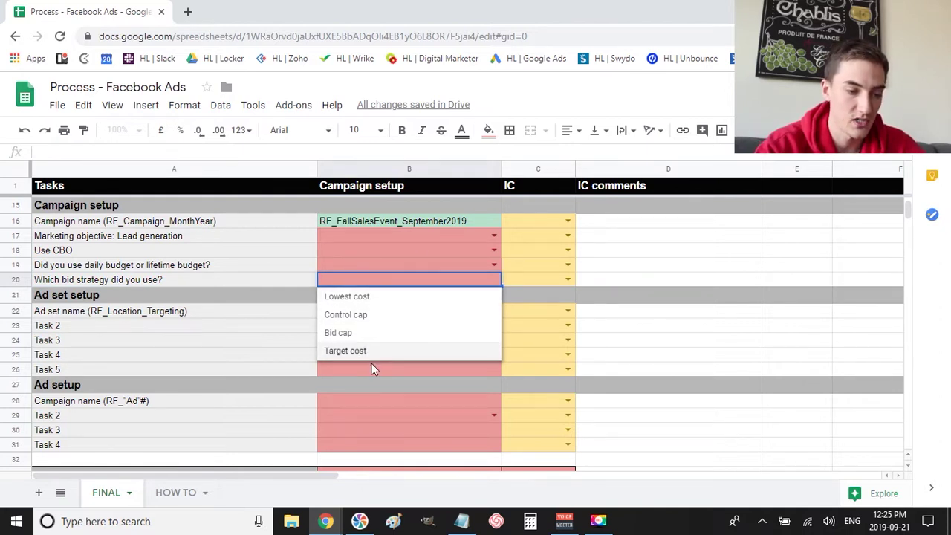
{"action": "left_click", "coordinate": [364, 335]}
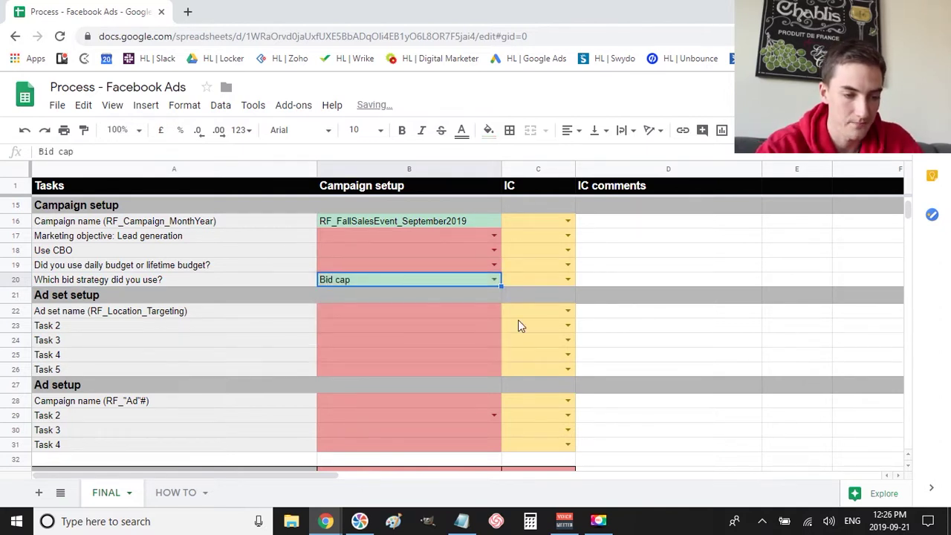
Switch to Ads Manager and set the campaign bid strategy to Bid cap
{"action": "key", "text": "alt+Tab"}
{"action": "scroll", "coordinate": [686, 320], "scroll_direction": "down", "scroll_amount": 3}
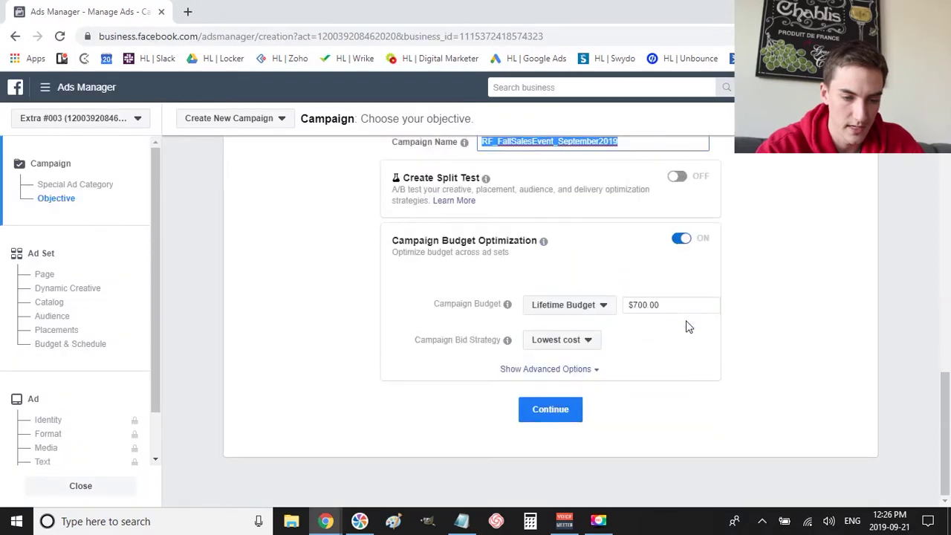
{"action": "left_click", "coordinate": [565, 339]}
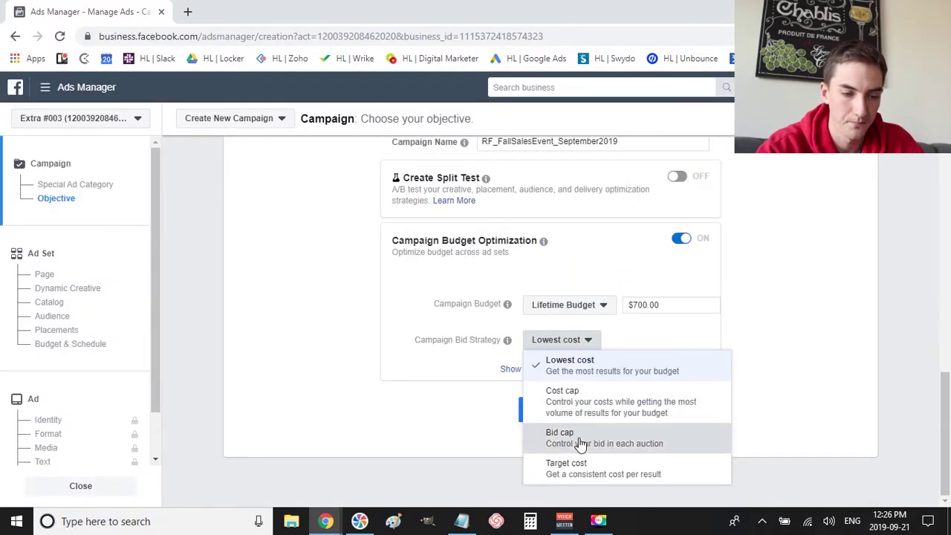
{"action": "key", "text": "Return"}
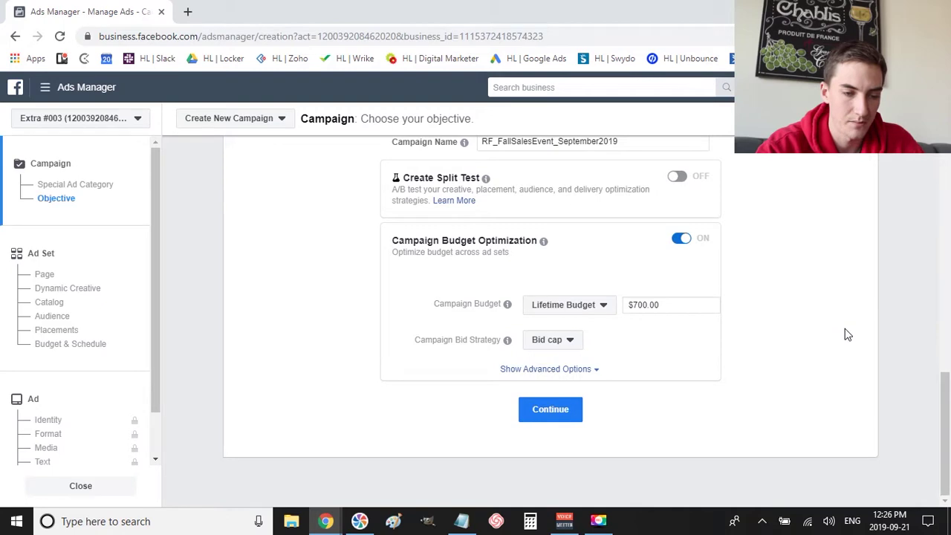
Switch to the spreadsheet and mark the Lead generation marketing objective task as Complete
{"action": "key", "text": "alt+Tab"}
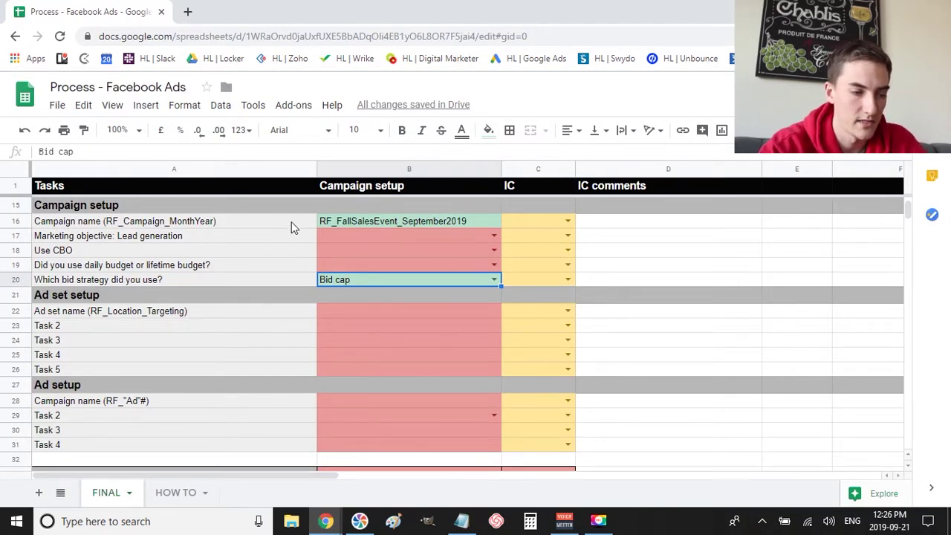
{"action": "left_click", "coordinate": [269, 236]}
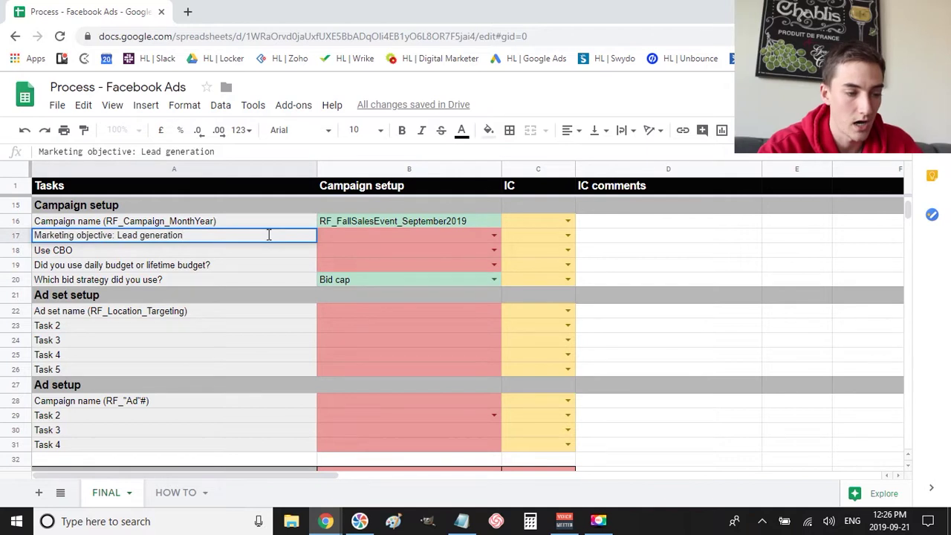
{"action": "left_click", "coordinate": [497, 237]}
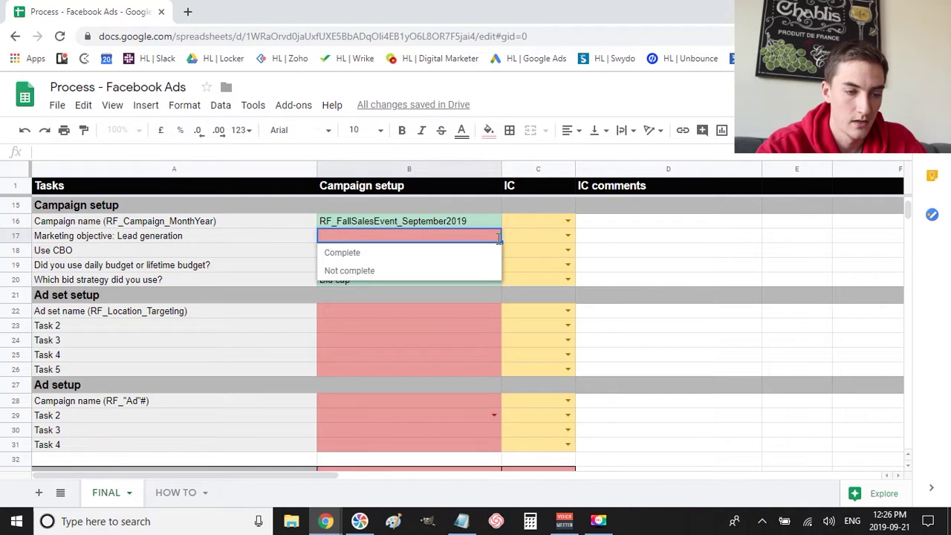
{"action": "left_click", "coordinate": [385, 254]}
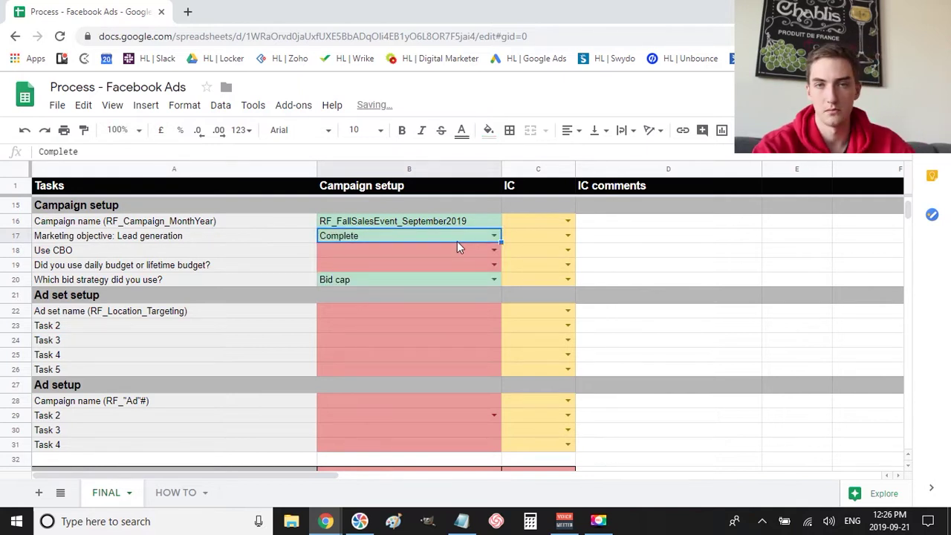
Mark the Use CBO task as Complete and check the Campaign Budget Optimization setting in Ads Manager
{"action": "left_click", "coordinate": [372, 248]}
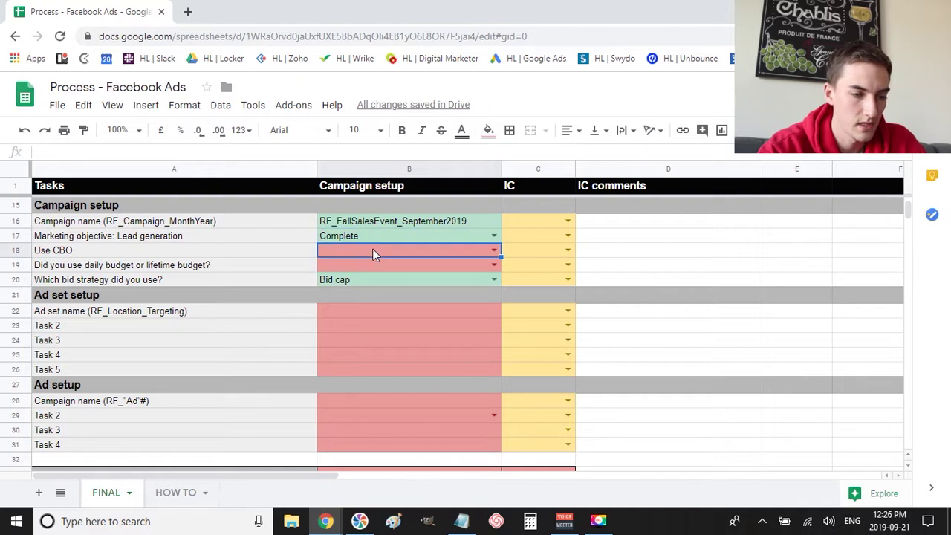
{"action": "left_click", "coordinate": [493, 251]}
{"action": "key", "text": "alt+Tab"}
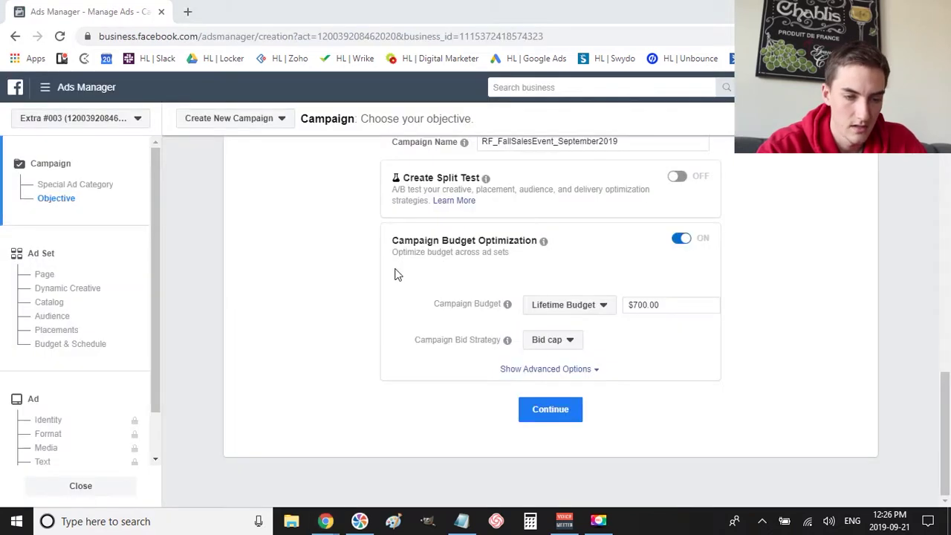
{"action": "key", "text": "alt+Tab"}
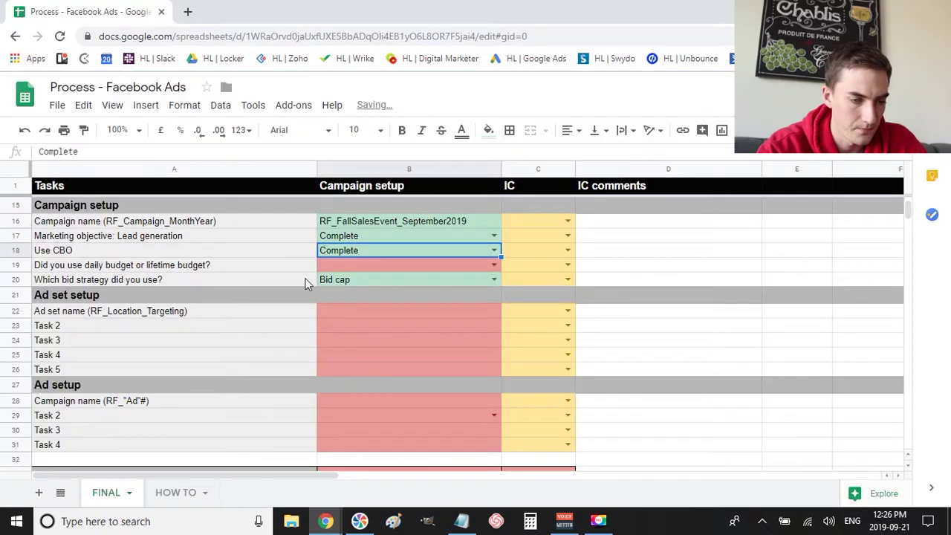
Switch to Ads Manager and set the campaign budget type to Daily Budget
{"action": "left_click", "coordinate": [354, 265]}
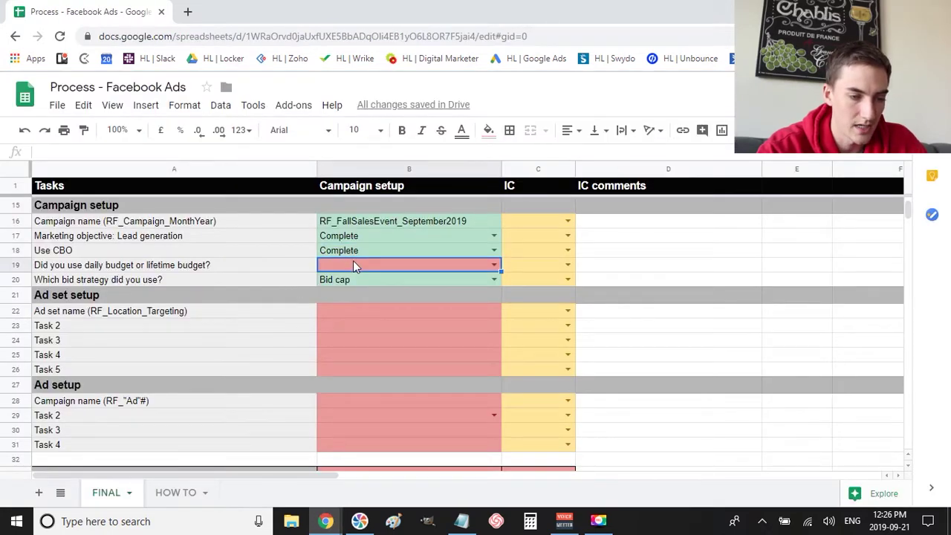
{"action": "key", "text": "alt+Tab"}
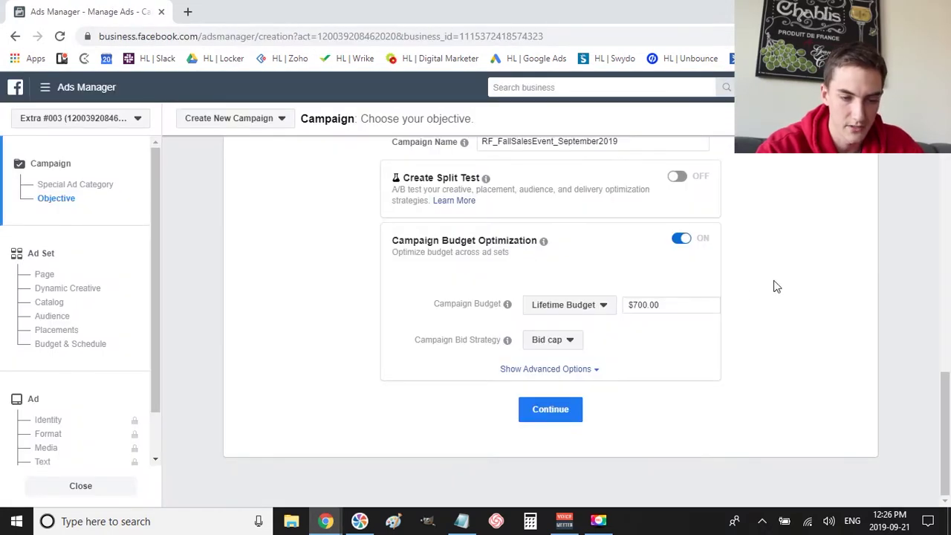
{"action": "left_click", "coordinate": [556, 313]}
{"action": "left_click", "coordinate": [571, 327]}
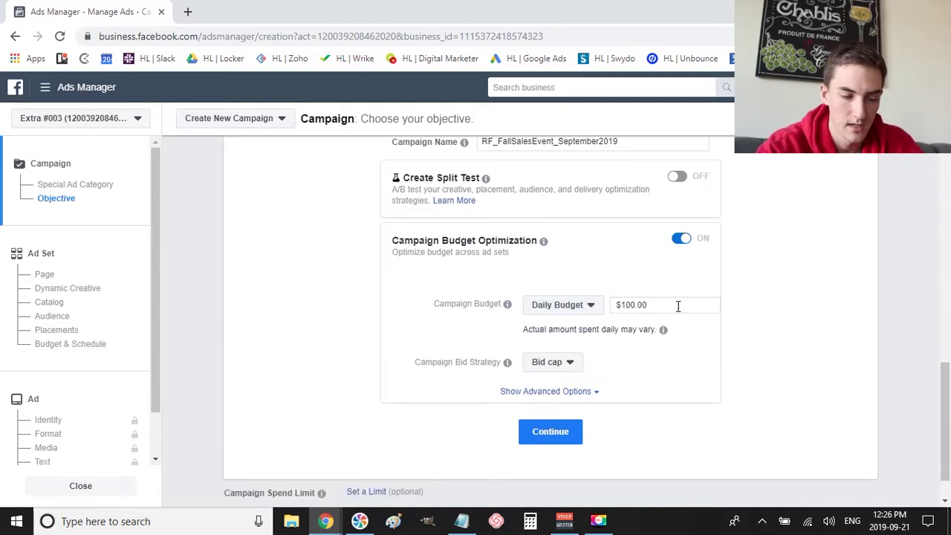
Switch to the spreadsheet and answer the daily or lifetime budget question with Daily
{"action": "key", "text": "alt+Tab"}
{"action": "left_click", "coordinate": [494, 265]}
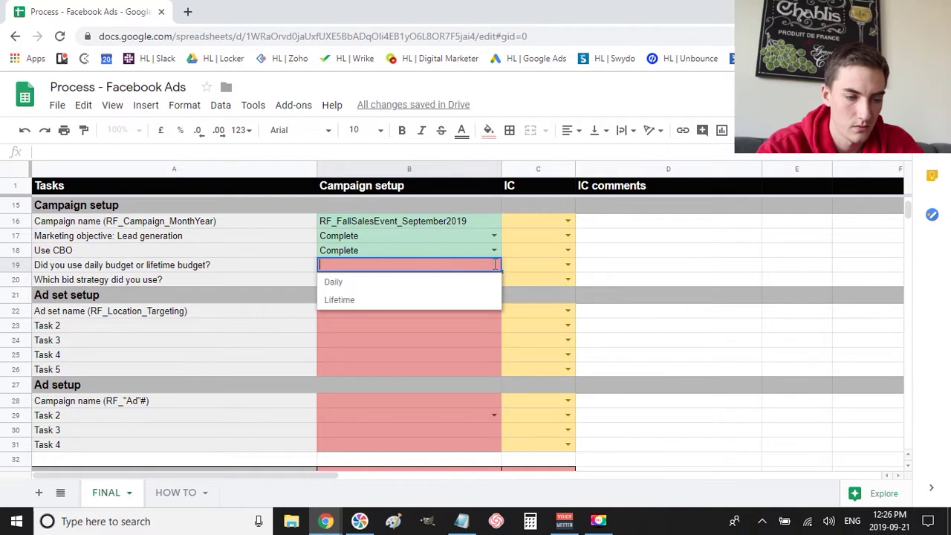
{"action": "left_click", "coordinate": [407, 286]}
Look up the Daily budget in the spreadsheet, then switch to Ads Manager and set the campaign's daily budget to $41.67
{"action": "scroll", "coordinate": [824, 272], "scroll_direction": "up", "scroll_amount": 5}
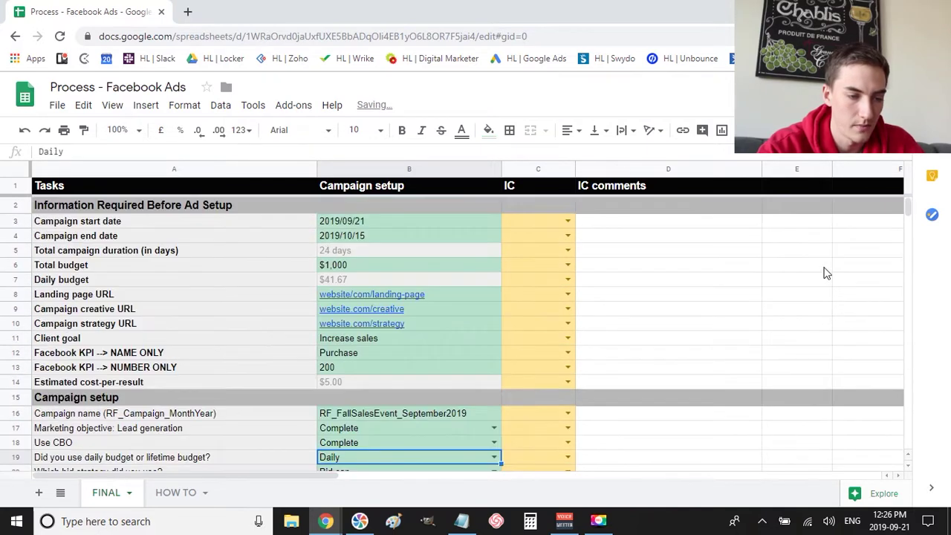
{"action": "left_click", "coordinate": [349, 275]}
{"action": "key", "text": "alt+Tab"}
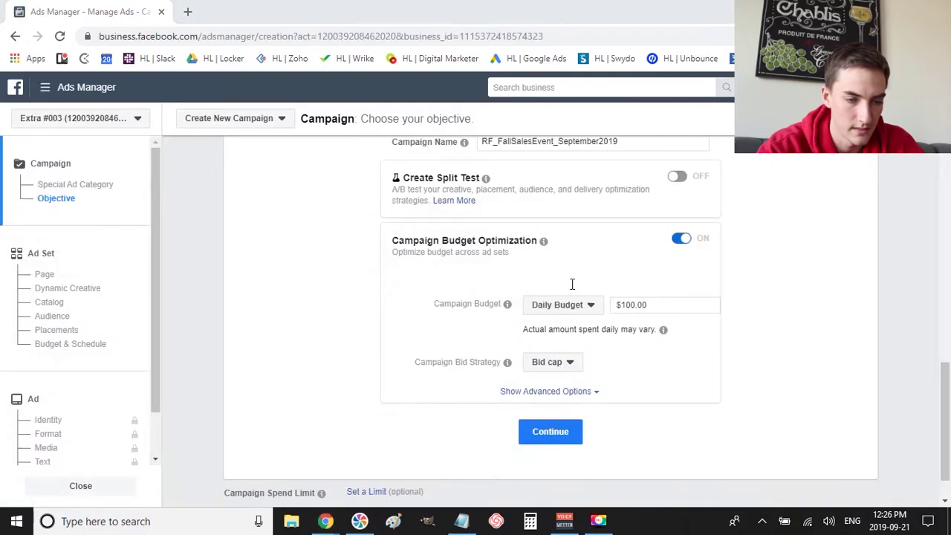
{"action": "triple_click", "coordinate": [664, 304]}
{"action": "type", "text": "41.67"}
Switch to the spreadsheet and fill all Campaign setup answers in the Ad set setup and Ad setup sections with Yes
{"action": "key", "text": "alt+Tab"}
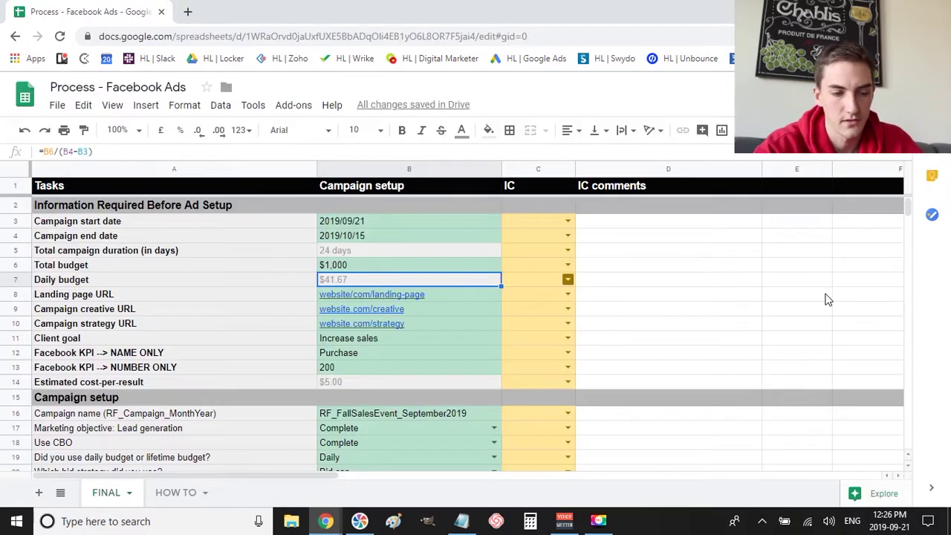
{"action": "scroll", "coordinate": [615, 322], "scroll_direction": "down", "scroll_amount": 1}
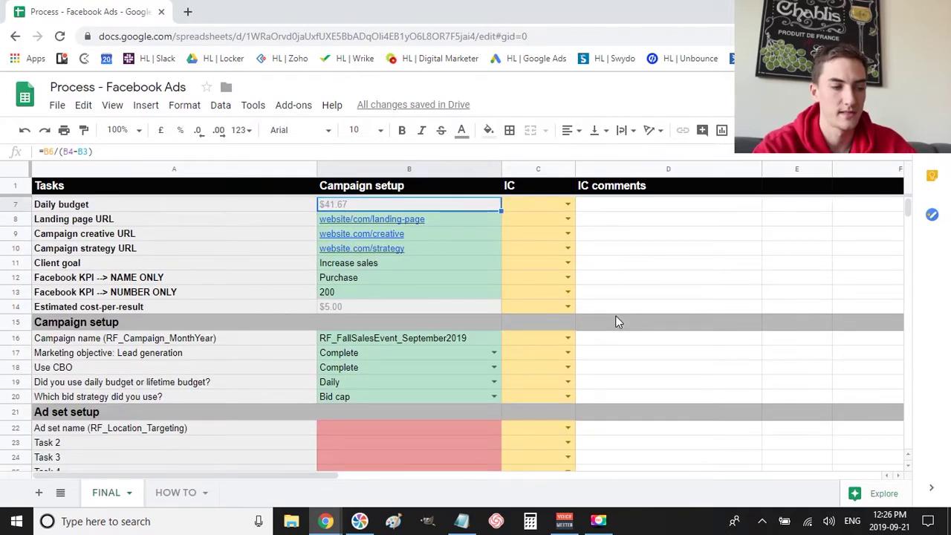
{"action": "scroll", "coordinate": [666, 335], "scroll_direction": "down", "scroll_amount": 1}
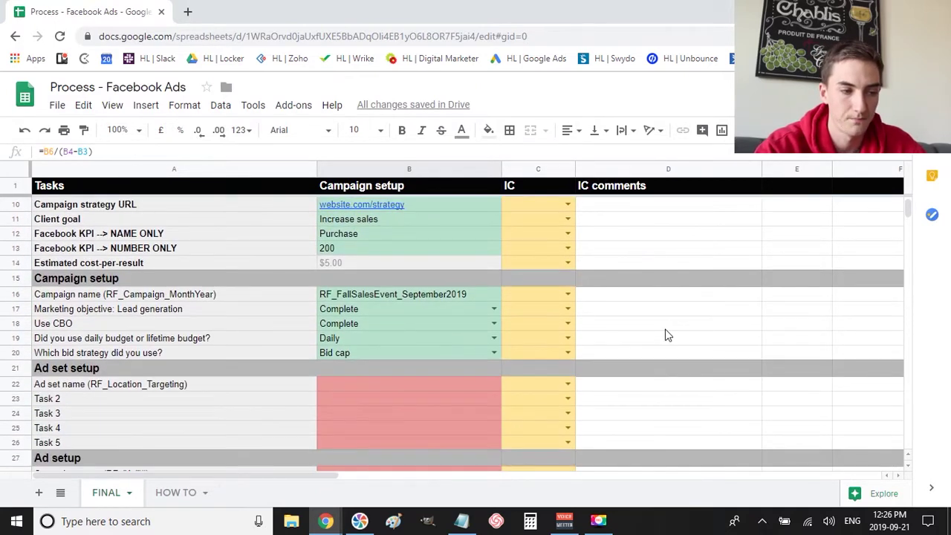
{"action": "scroll", "coordinate": [666, 335], "scroll_direction": "down", "scroll_amount": 1}
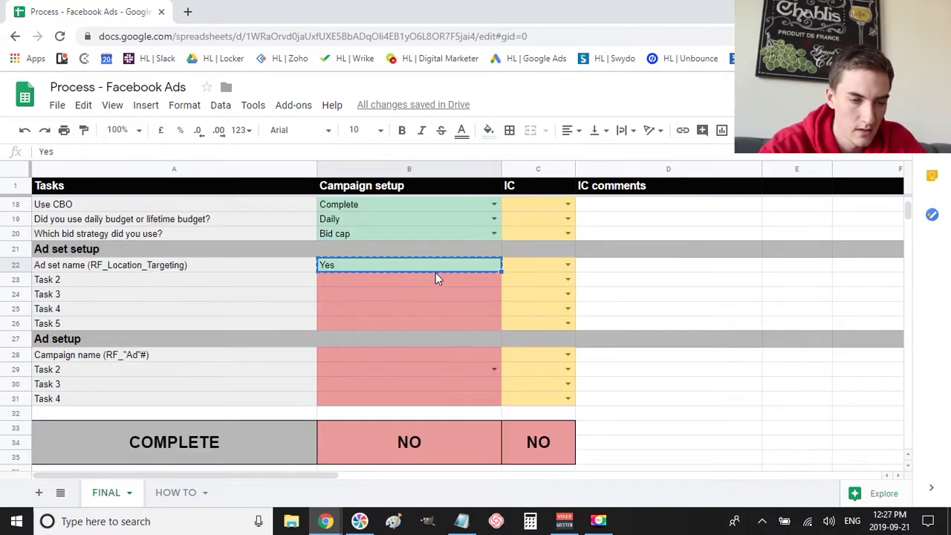
{"action": "key", "text": "ctrl+c"}
{"action": "left_click_drag", "start_coordinate": [435, 279], "coordinate": [452, 398]}
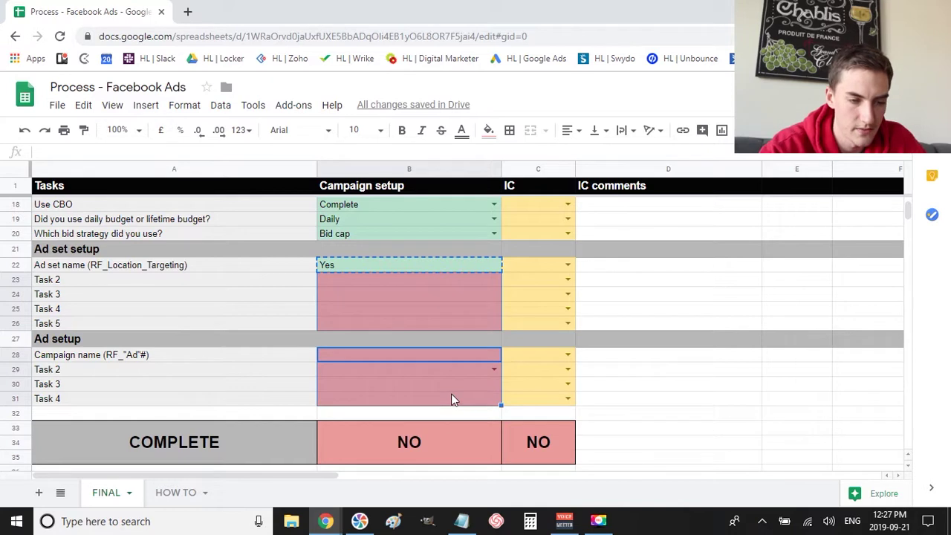
{"action": "key", "text": "ctrl+v"}
{"action": "left_click", "coordinate": [758, 327]}
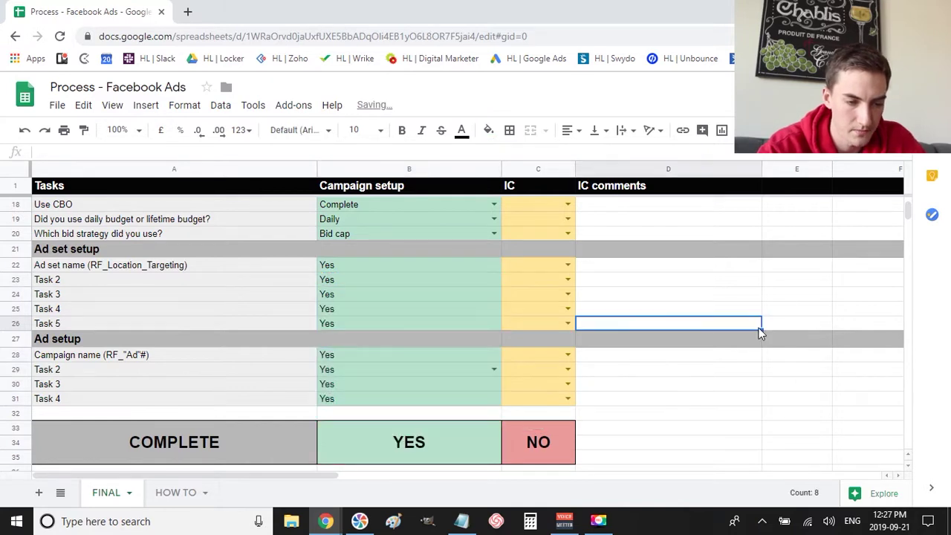
{"action": "left_click", "coordinate": [494, 371]}
{"action": "left_click", "coordinate": [416, 388]}
{"action": "left_click", "coordinate": [794, 342]}
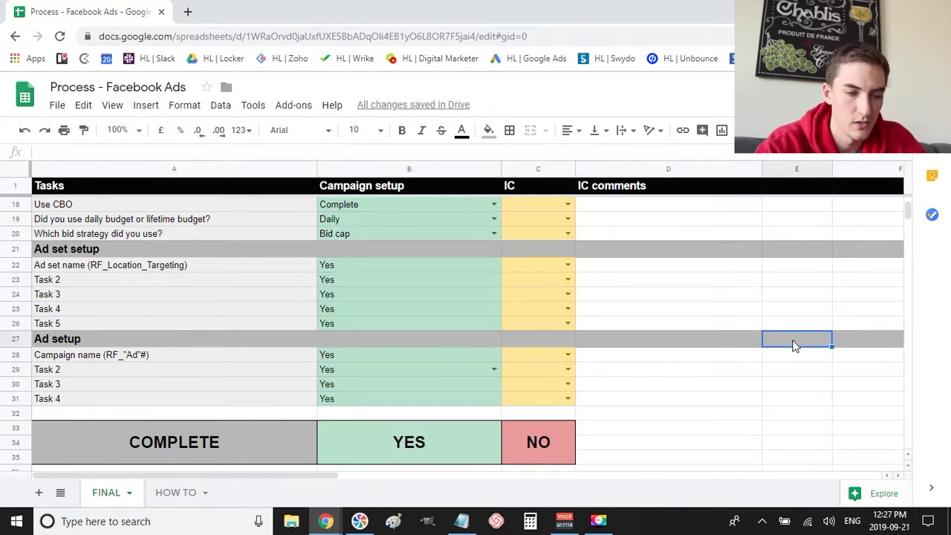
Examine the formula in the Campaign setup column's COMPLETE cell and review the filled-in answers throughout the checklist
{"action": "scroll", "coordinate": [707, 384], "scroll_direction": "down", "scroll_amount": 2}
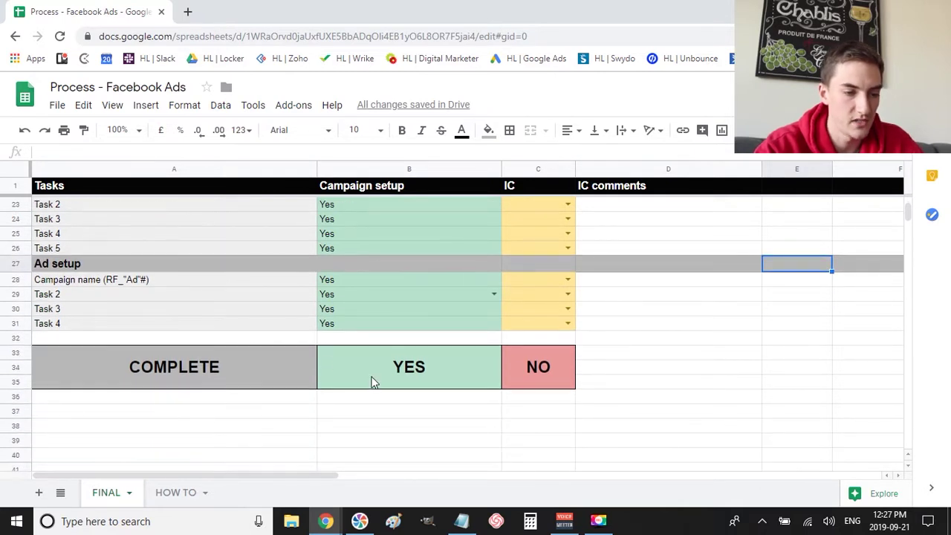
{"action": "left_click", "coordinate": [371, 386]}
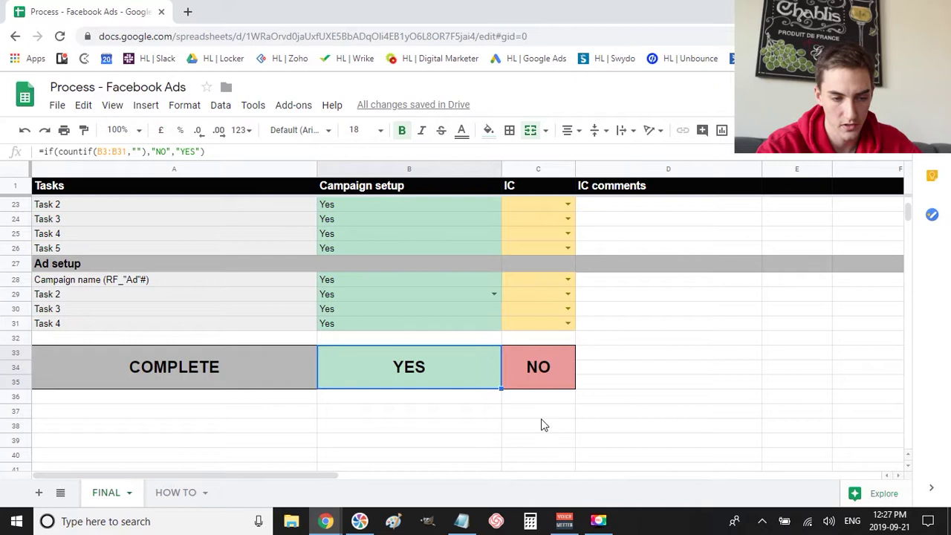
{"action": "scroll", "coordinate": [708, 356], "scroll_direction": "down", "scroll_amount": 2}
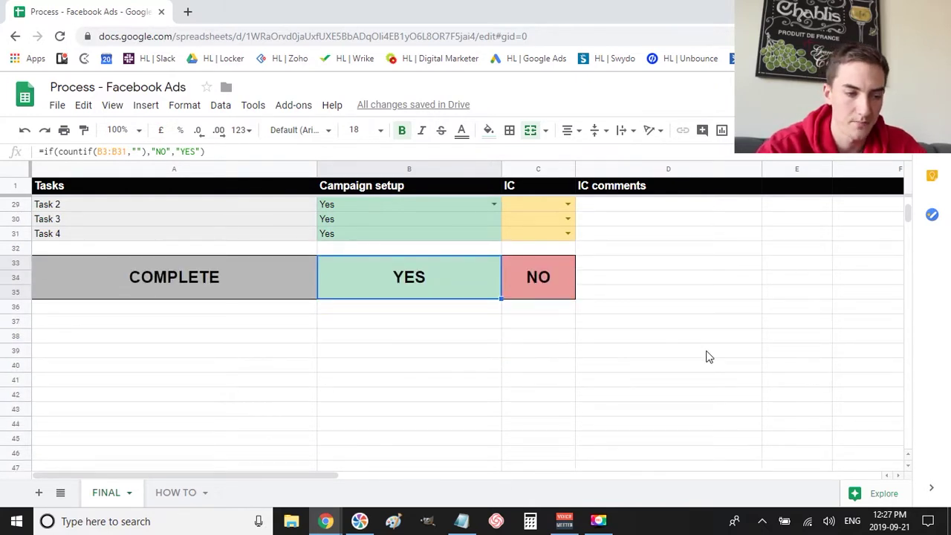
{"action": "scroll", "coordinate": [708, 357], "scroll_direction": "up", "scroll_amount": 9}
{"action": "scroll", "coordinate": [707, 357], "scroll_direction": "down", "scroll_amount": 3}
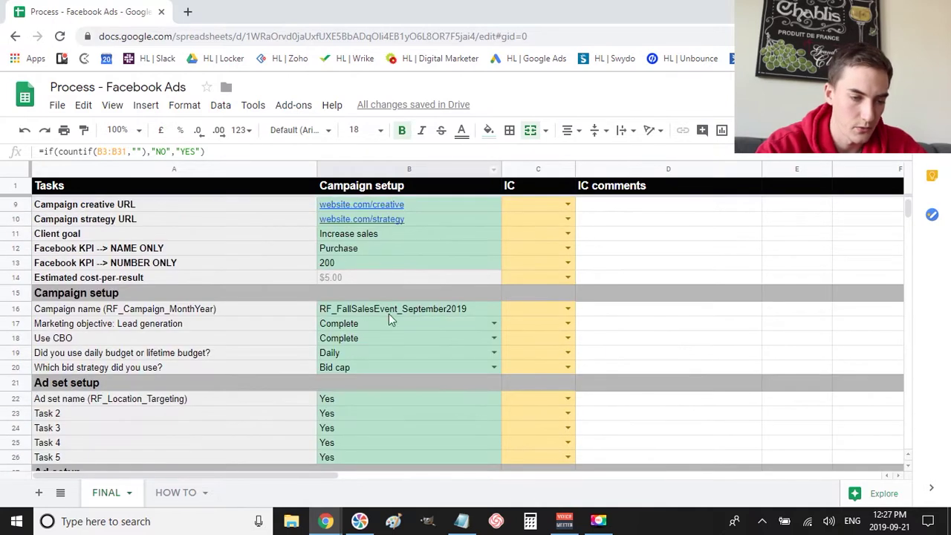
{"action": "scroll", "coordinate": [609, 348], "scroll_direction": "down", "scroll_amount": 3}
{"action": "scroll", "coordinate": [609, 347], "scroll_direction": "down", "scroll_amount": 2}
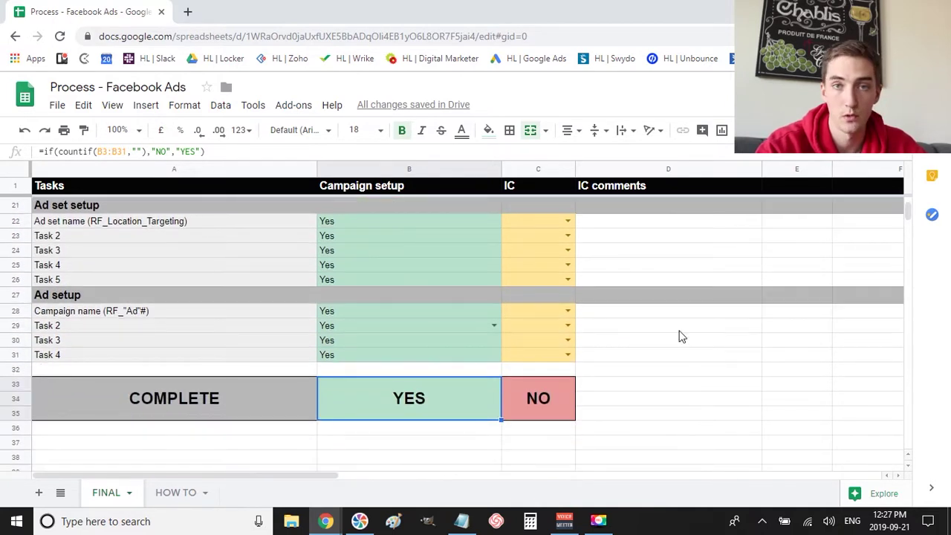
{"action": "scroll", "coordinate": [681, 336], "scroll_direction": "up", "scroll_amount": 6}
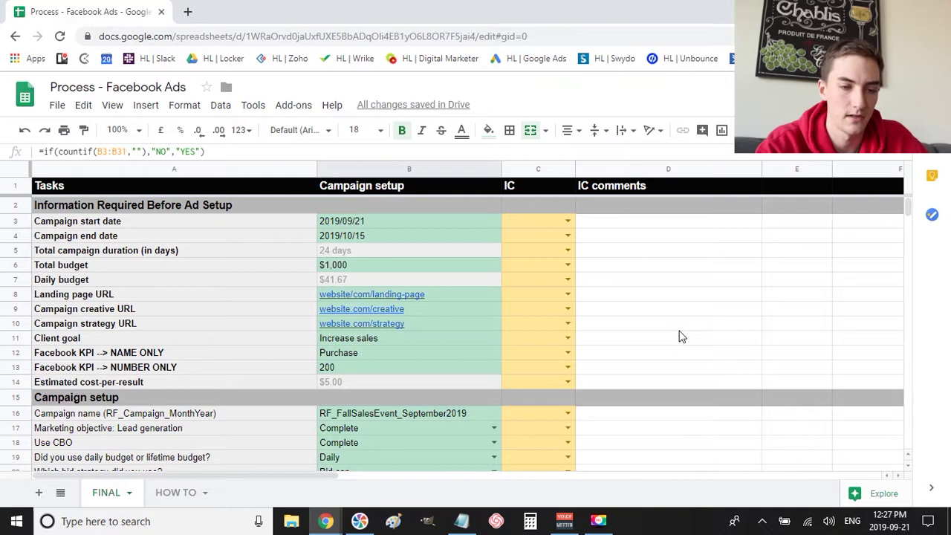
Compare with the campaign in Ads Manager, then mark the Campaign start date and Campaign end date as Approved in the IC column
{"action": "left_click", "coordinate": [608, 225]}
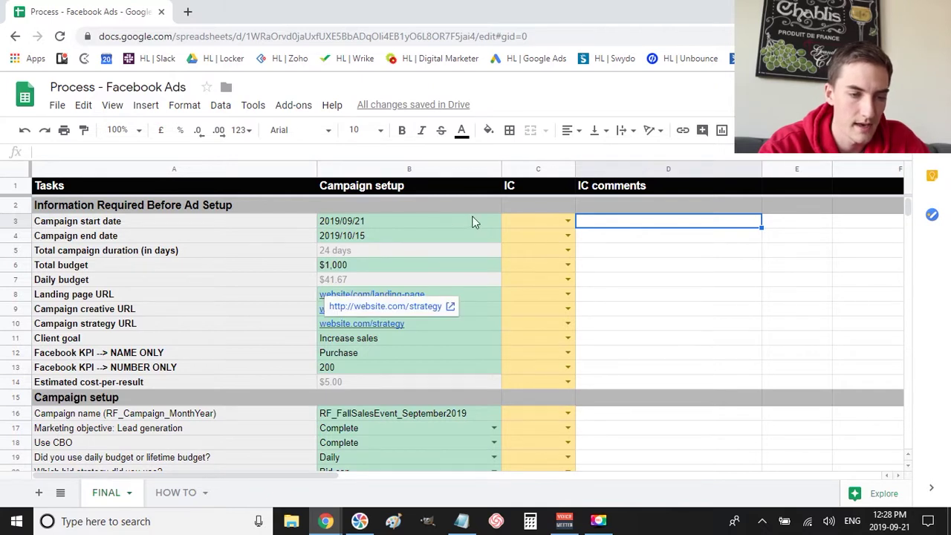
{"action": "left_click", "coordinate": [532, 224]}
{"action": "key", "text": "alt+Tab"}
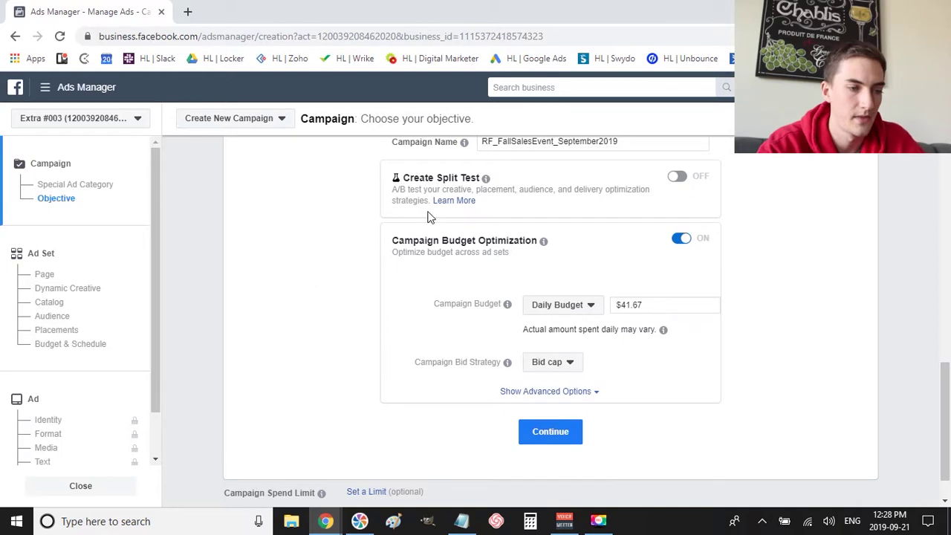
{"action": "key", "text": "alt+Tab"}
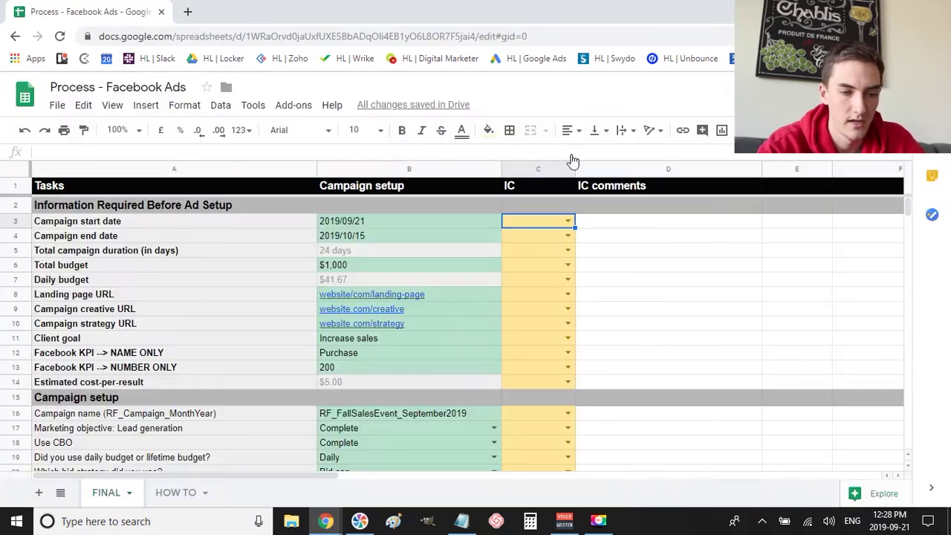
{"action": "left_click", "coordinate": [567, 221]}
{"action": "left_click", "coordinate": [534, 238]}
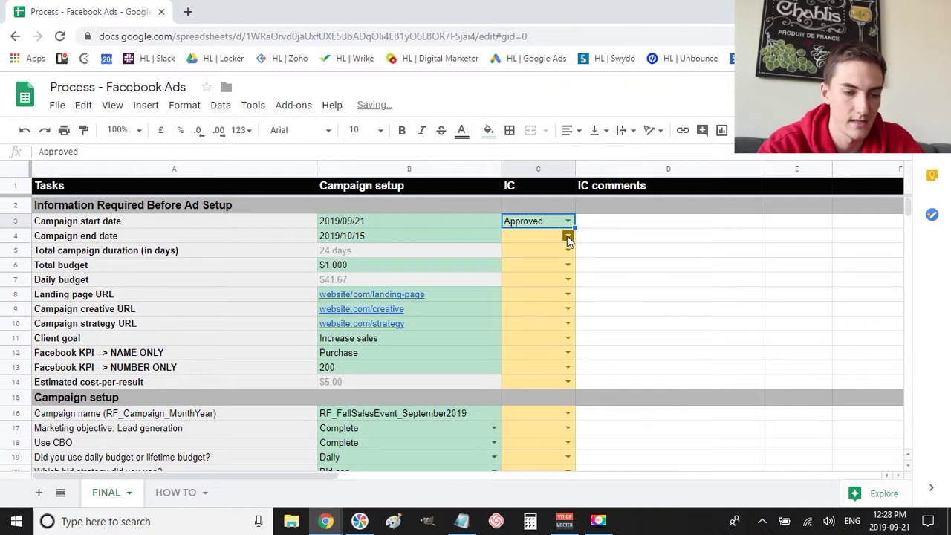
{"action": "left_click", "coordinate": [567, 236]}
{"action": "left_click", "coordinate": [530, 254]}
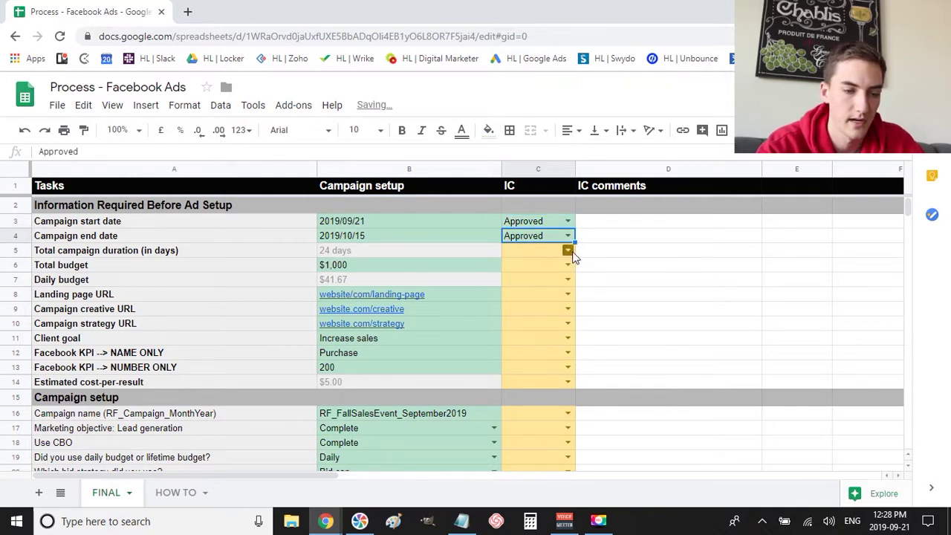
Mark the Total campaign duration and Total budget rows as Approved in the IC column
{"action": "left_click", "coordinate": [567, 250]}
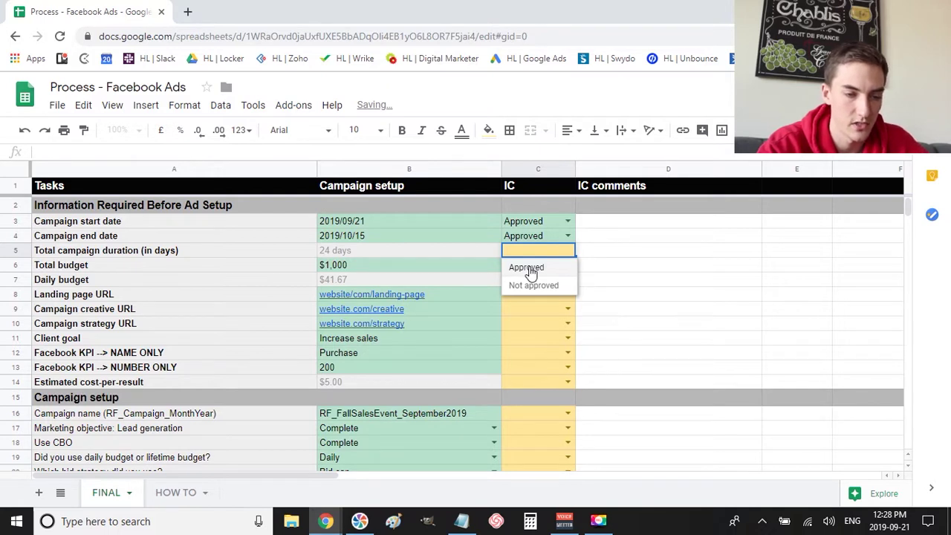
{"action": "left_click", "coordinate": [530, 267]}
{"action": "key", "text": "Down"}
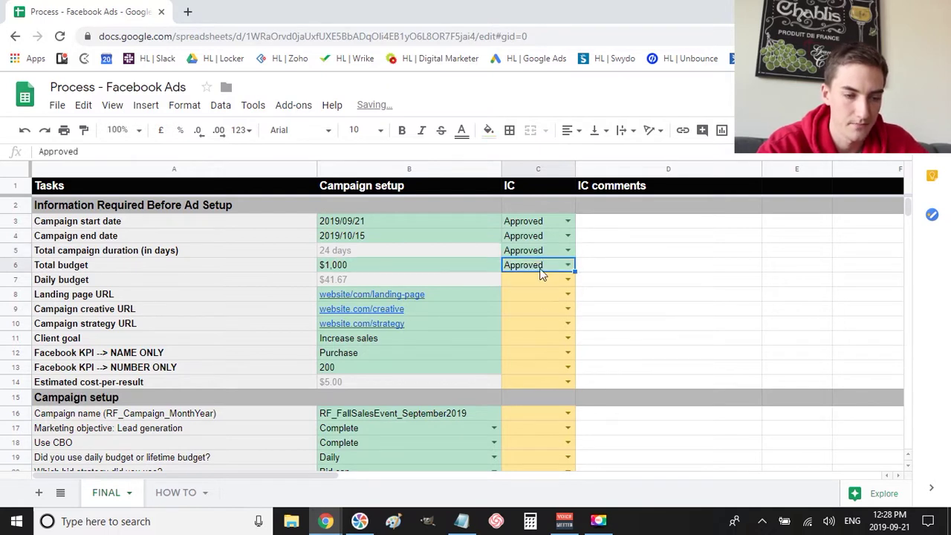
{"action": "key", "text": "Down"}
{"action": "key", "text": "Down"}
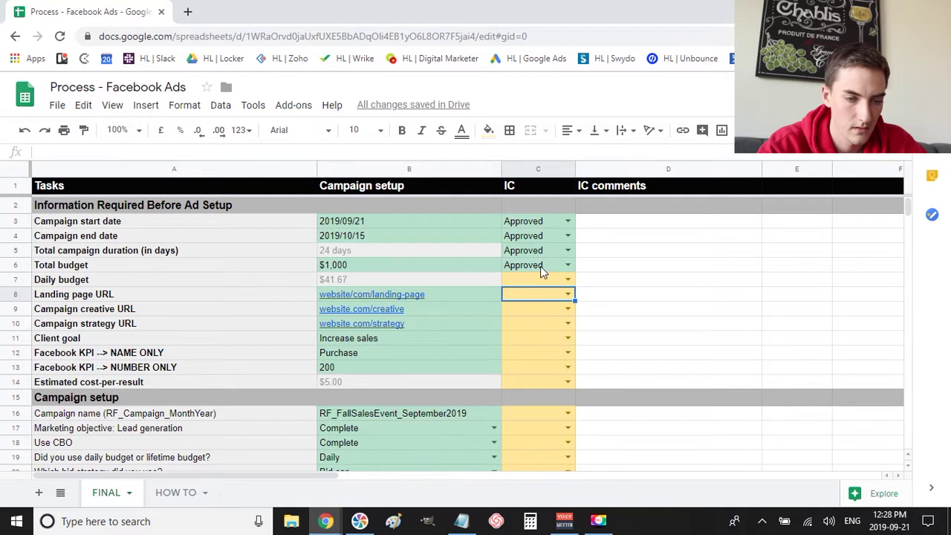
Copy the Total budget row's Approved status to the IC cells from Daily budget through Estimated cost-per-result
{"action": "left_click", "coordinate": [540, 266]}
{"action": "key", "text": "ctrl+c"}
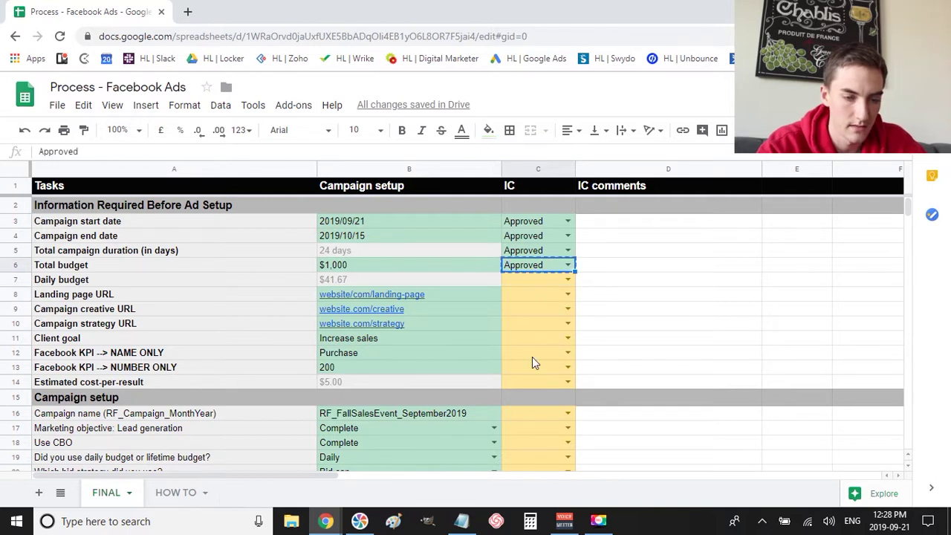
{"action": "left_click_drag", "start_coordinate": [534, 280], "coordinate": [535, 382]}
{"action": "key", "text": "ctrl+v"}
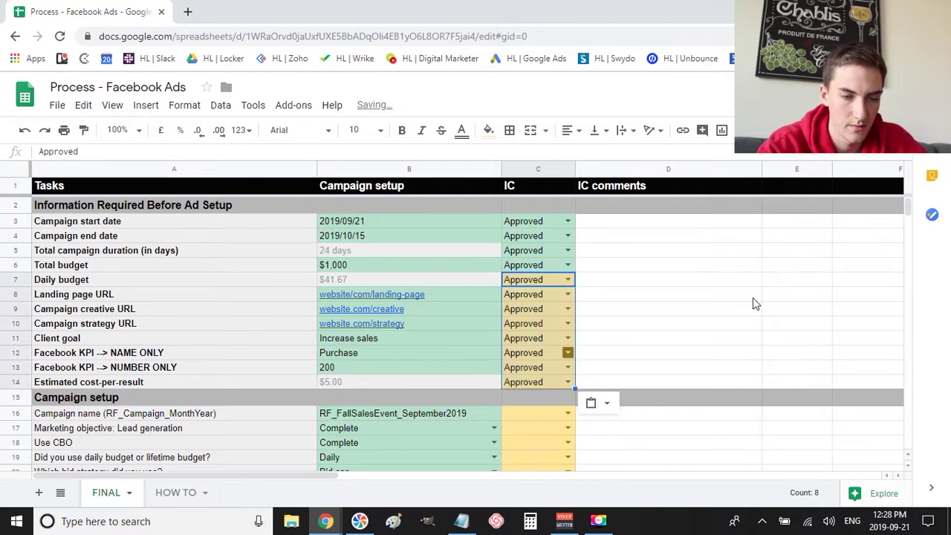
Mark the Campaign name and Marketing objective rows as Approved in the IC column
{"action": "scroll", "coordinate": [754, 303], "scroll_direction": "down", "scroll_amount": 1}
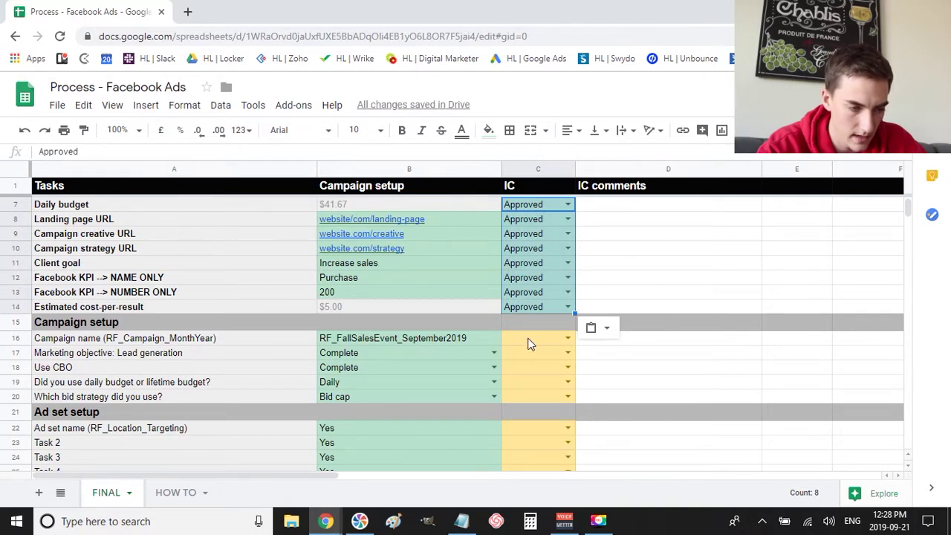
{"action": "left_click", "coordinate": [628, 355]}
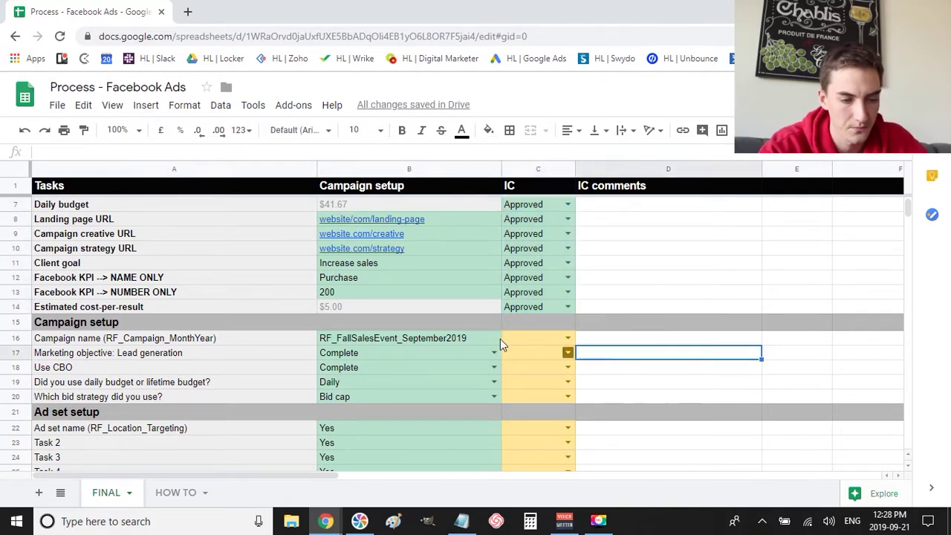
{"action": "left_click", "coordinate": [568, 338]}
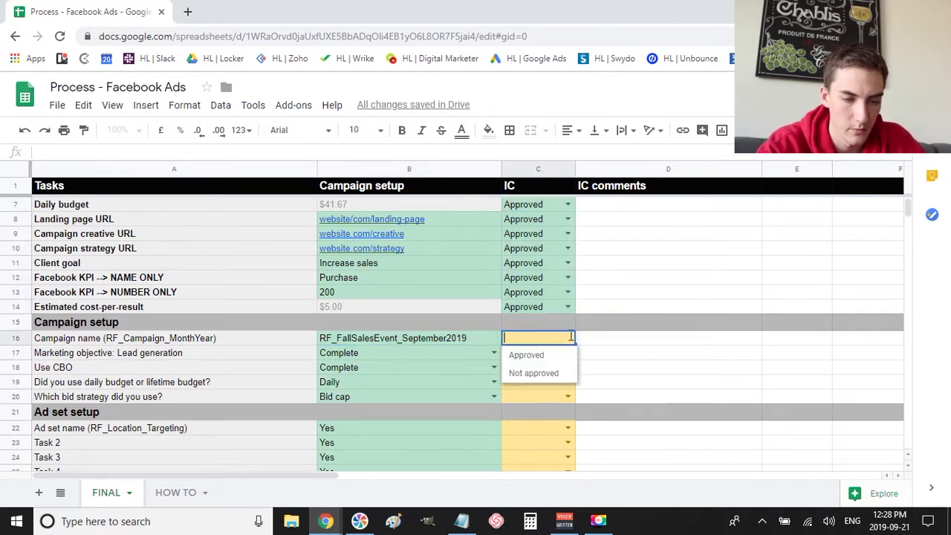
{"action": "left_click", "coordinate": [526, 355]}
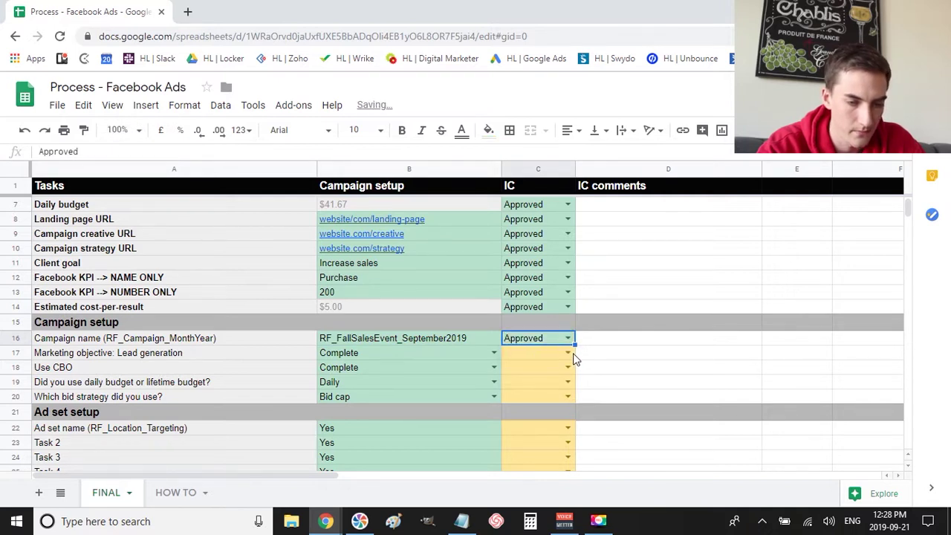
{"action": "left_click", "coordinate": [568, 354]}
{"action": "left_click", "coordinate": [520, 369]}
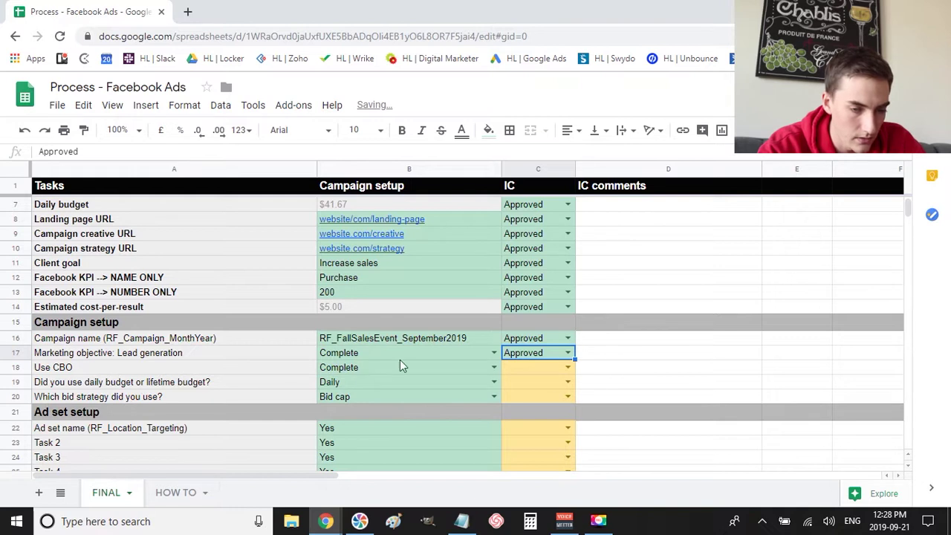
Mark the Use CBO row and the daily or lifetime budget row as Approved in the IC column
{"action": "left_click", "coordinate": [568, 367]}
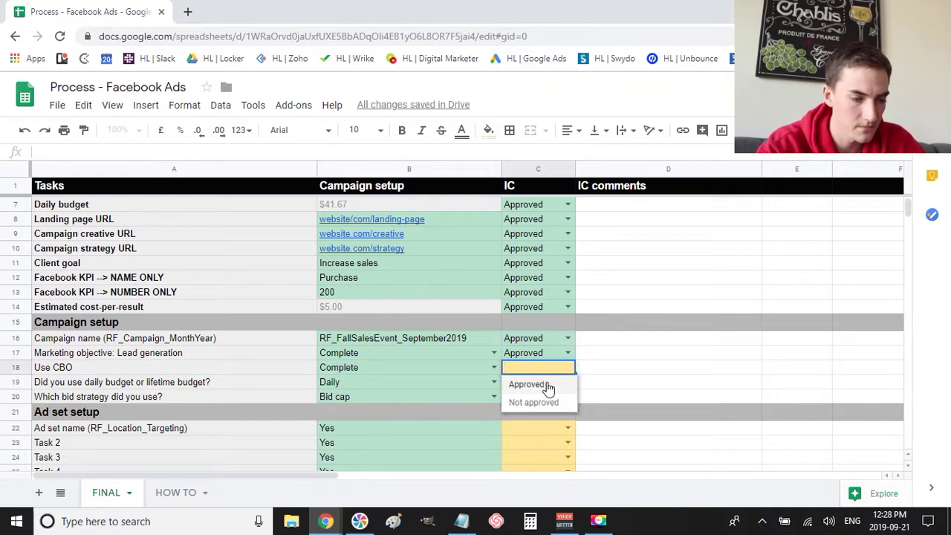
{"action": "left_click", "coordinate": [546, 385]}
{"action": "left_click", "coordinate": [542, 383]}
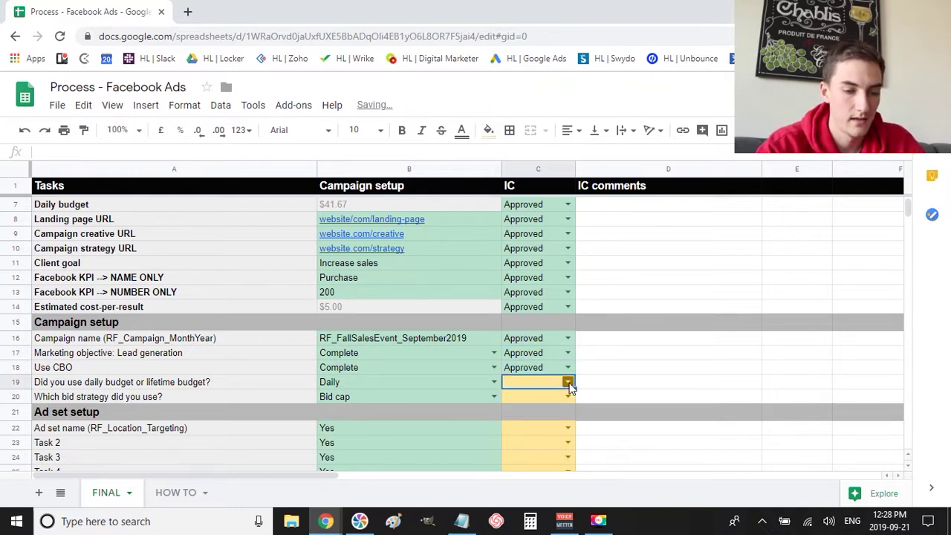
{"action": "double_click", "coordinate": [553, 376]}
{"action": "left_click", "coordinate": [532, 363]}
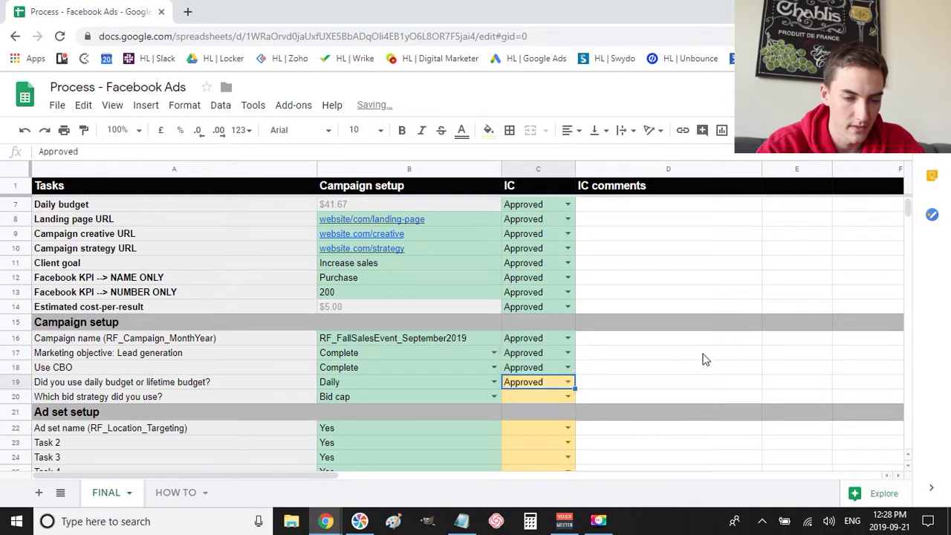
Check the bid strategy row against the Campaign Bid Strategy in Ads Manager, cancelling any change to it, and return to the checklist
{"action": "scroll", "coordinate": [704, 359], "scroll_direction": "down", "scroll_amount": 1}
{"action": "scroll", "coordinate": [705, 359], "scroll_direction": "down", "scroll_amount": 1}
{"action": "left_click", "coordinate": [536, 338]}
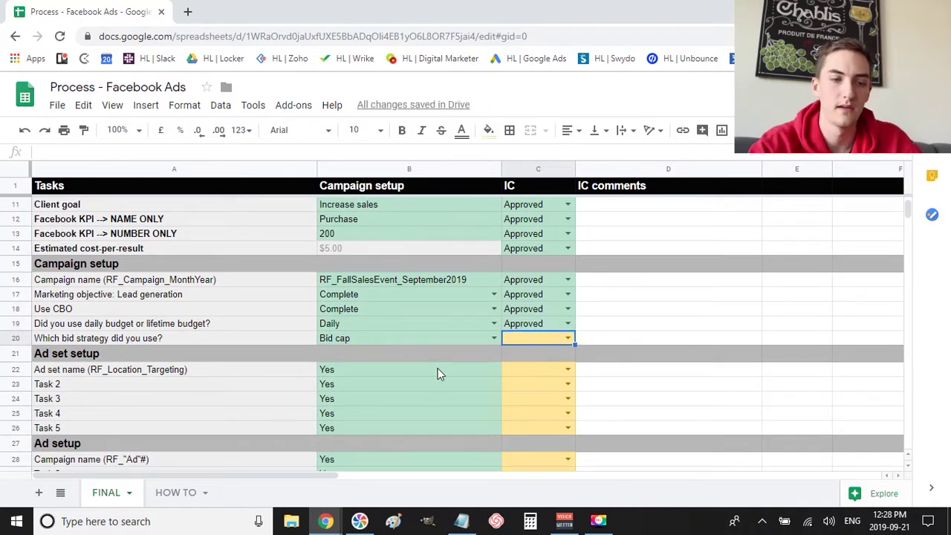
{"action": "key", "text": "alt+Tab"}
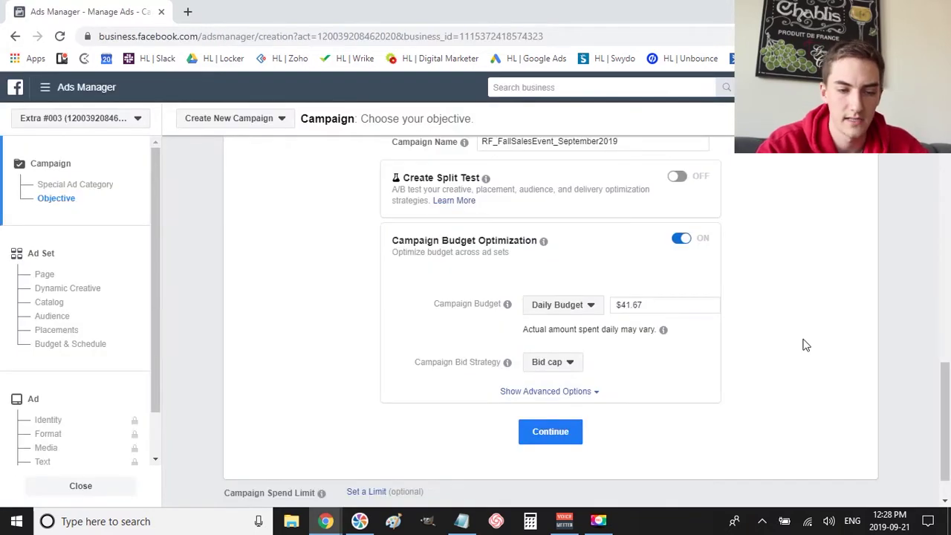
{"action": "left_click", "coordinate": [565, 369]}
{"action": "left_click", "coordinate": [858, 332]}
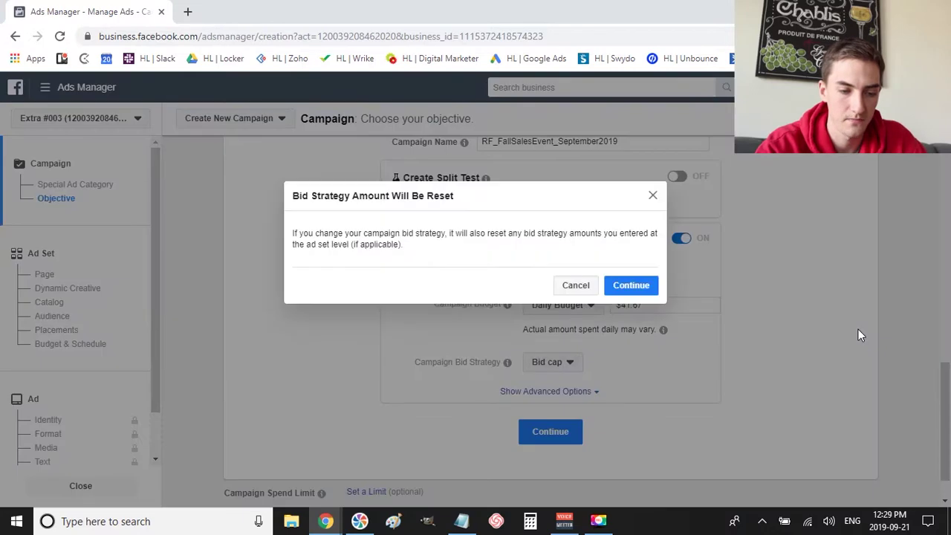
{"action": "left_click", "coordinate": [574, 287]}
{"action": "key", "text": "alt+Tab"}
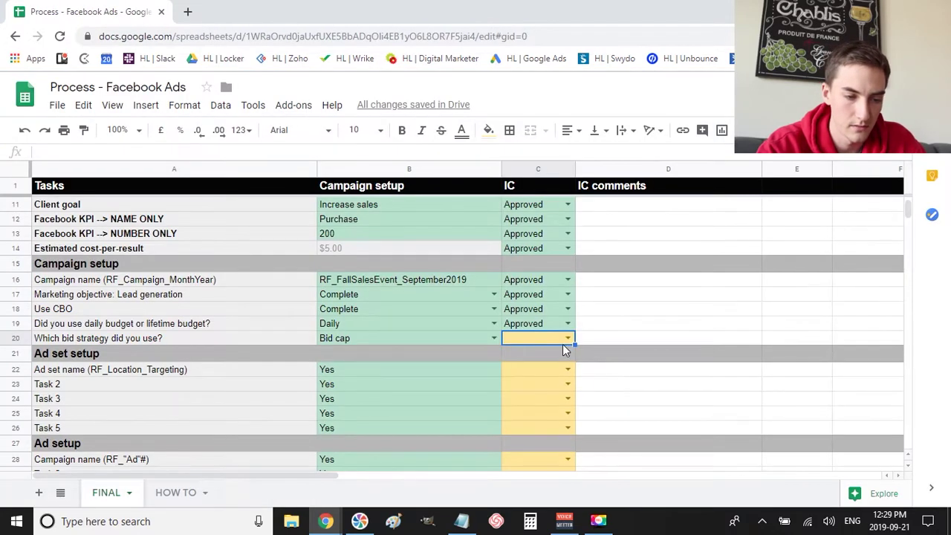
Mark the bid strategy row as Not approved in the IC column and add the comment "Please use Lowest cost bid strategy because __."
{"action": "left_click", "coordinate": [567, 338]}
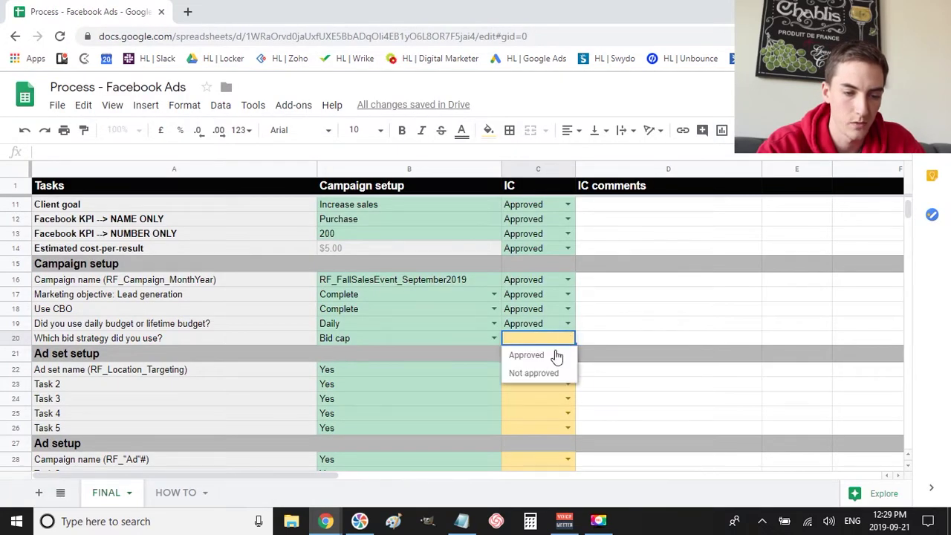
{"action": "left_click", "coordinate": [540, 376]}
{"action": "left_click", "coordinate": [594, 339]}
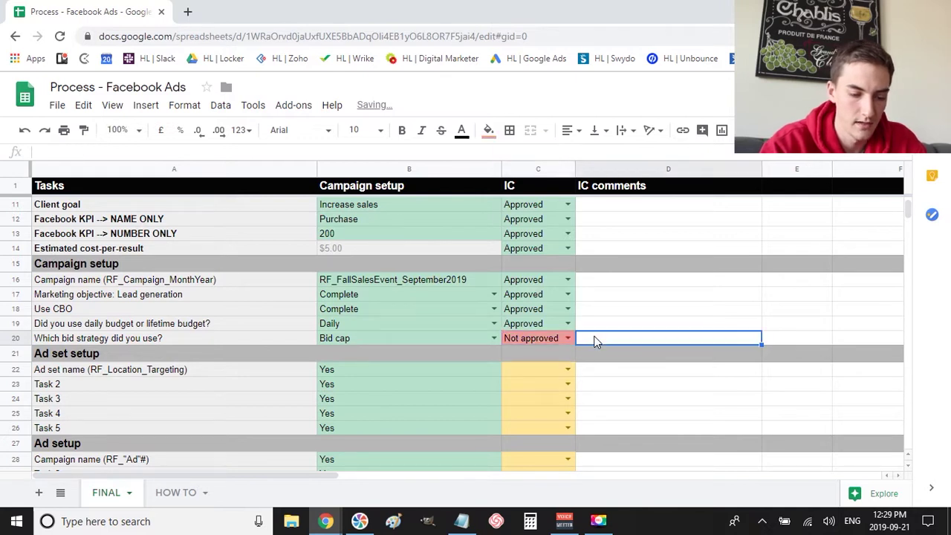
{"action": "type", "text": "Please use"}
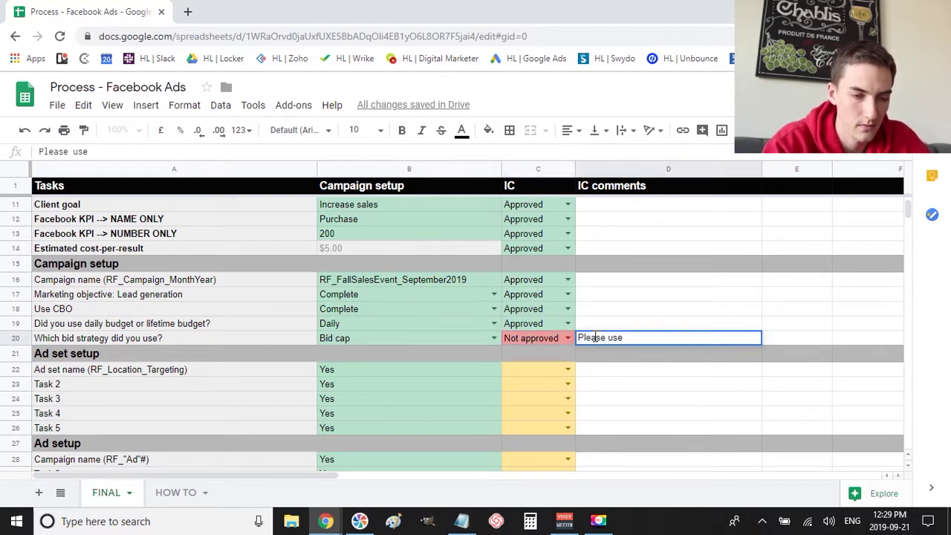
{"action": "key", "text": "alt+Tab"}
{"action": "left_click", "coordinate": [574, 361]}
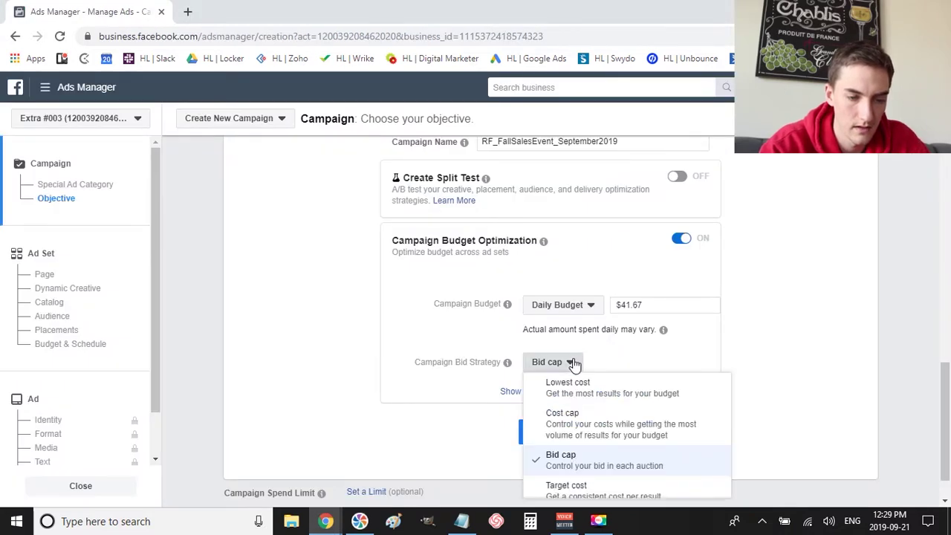
{"action": "key", "text": "alt+Tab"}
{"action": "type", "text": "Lowe"}
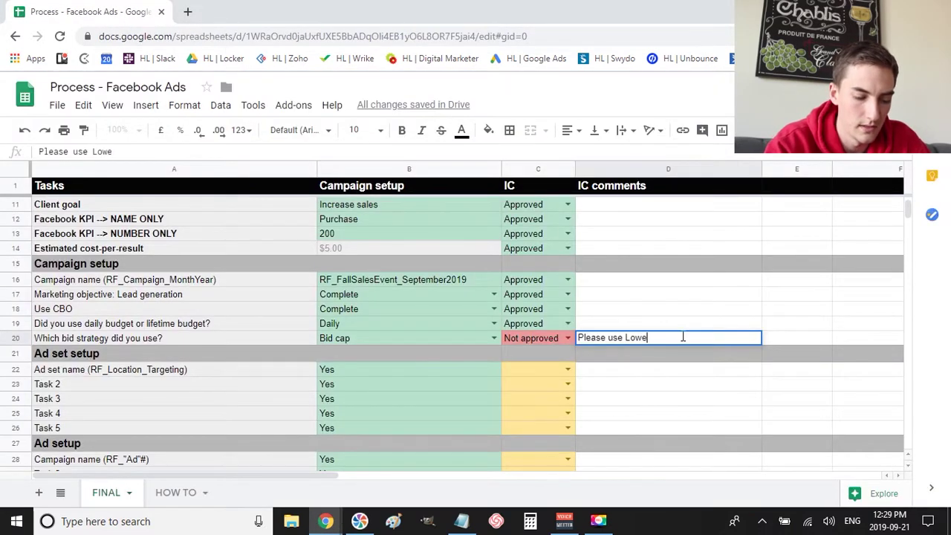
{"action": "type", "text": "st cost bid strat"}
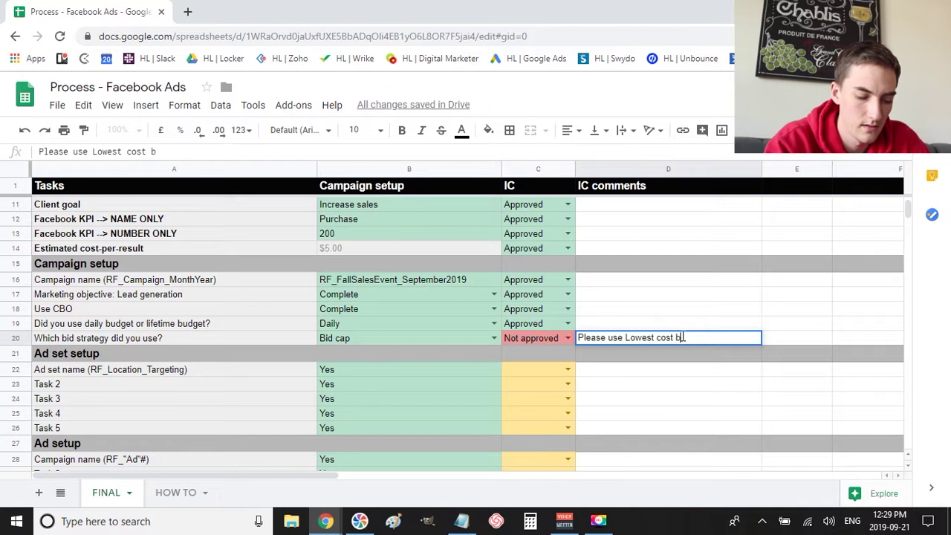
{"action": "type", "text": "because __."}
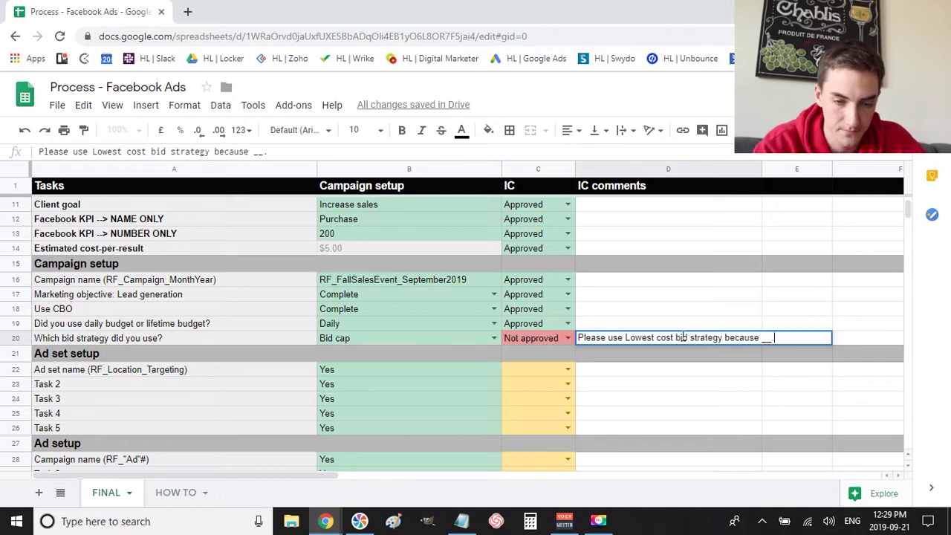
{"action": "key", "text": "Return"}
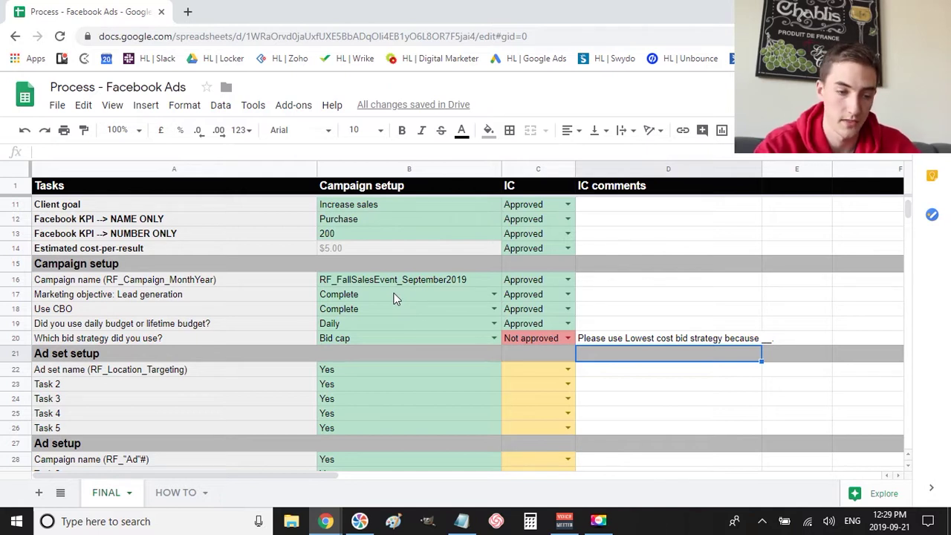
{"action": "scroll", "coordinate": [737, 377], "scroll_direction": "up", "scroll_amount": 3}
{"action": "scroll", "coordinate": [737, 376], "scroll_direction": "down", "scroll_amount": 3}
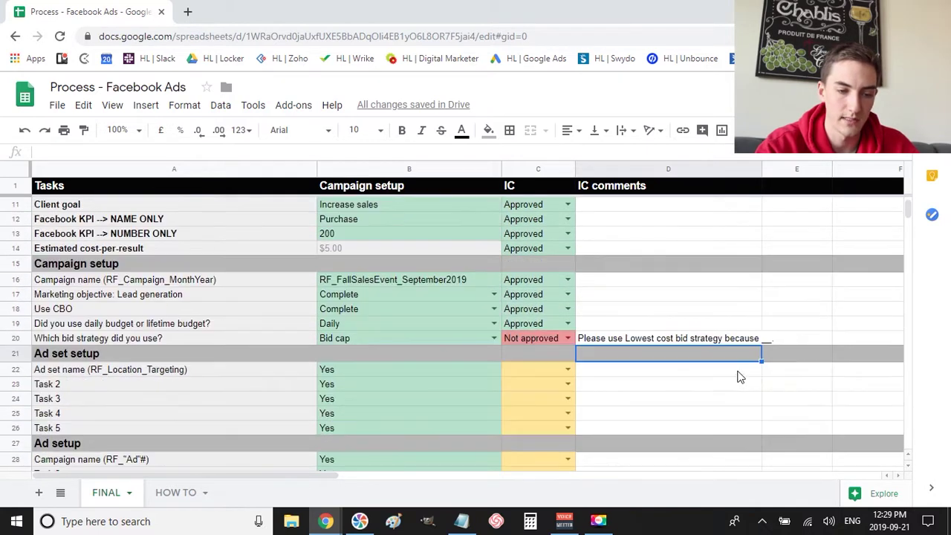
{"action": "left_click", "coordinate": [537, 339]}
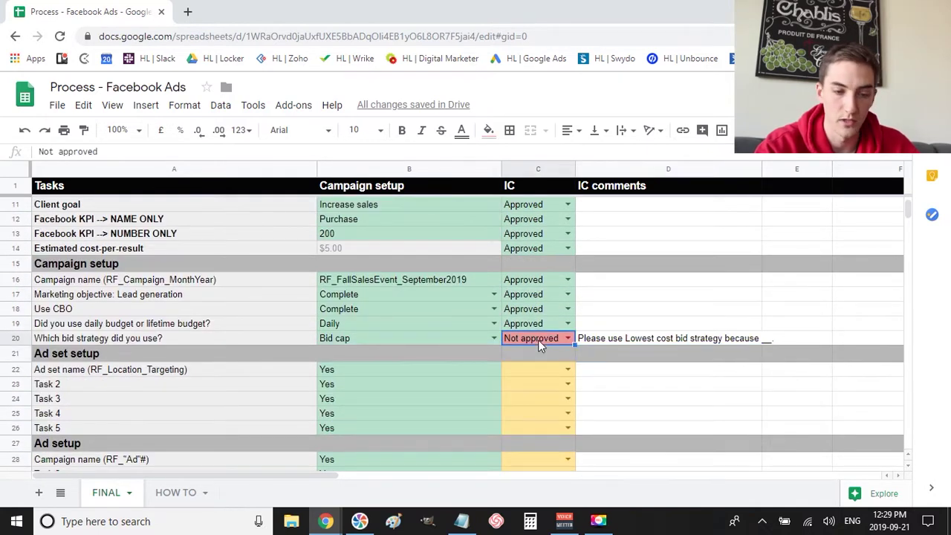
{"action": "left_click", "coordinate": [624, 341]}
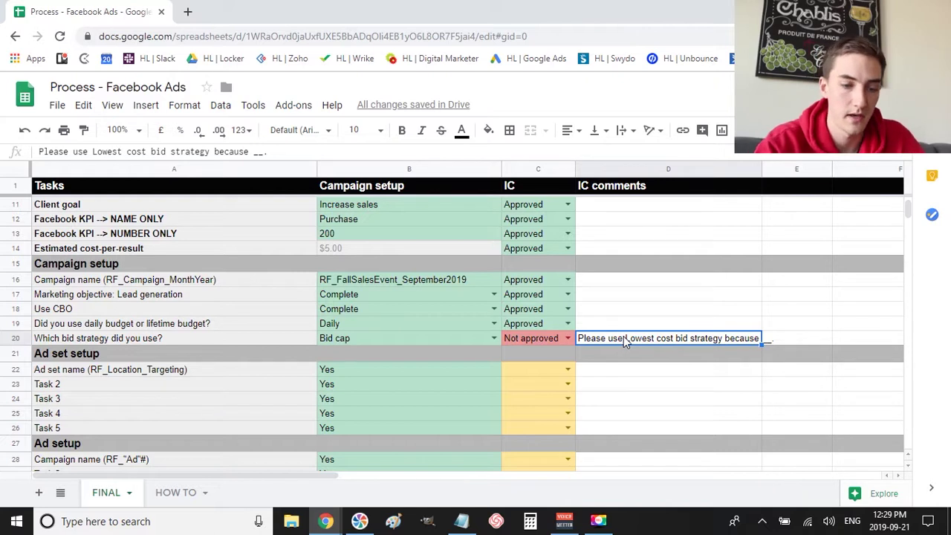
Copy the daily or lifetime budget row's Approved status to all IC cells under Ad set setup and Ad setup
{"action": "scroll", "coordinate": [629, 390], "scroll_direction": "down", "scroll_amount": 2}
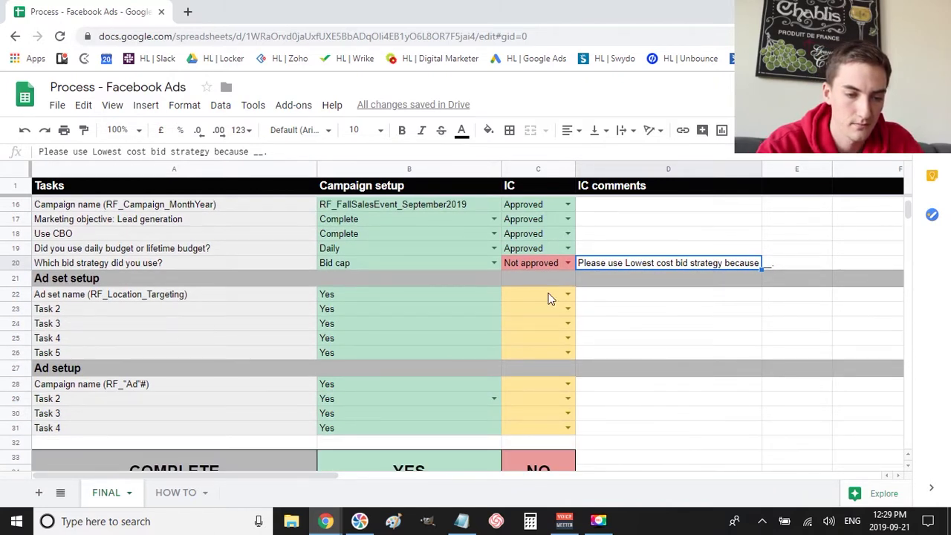
{"action": "left_click", "coordinate": [529, 248]}
{"action": "key", "text": "ctrl+c"}
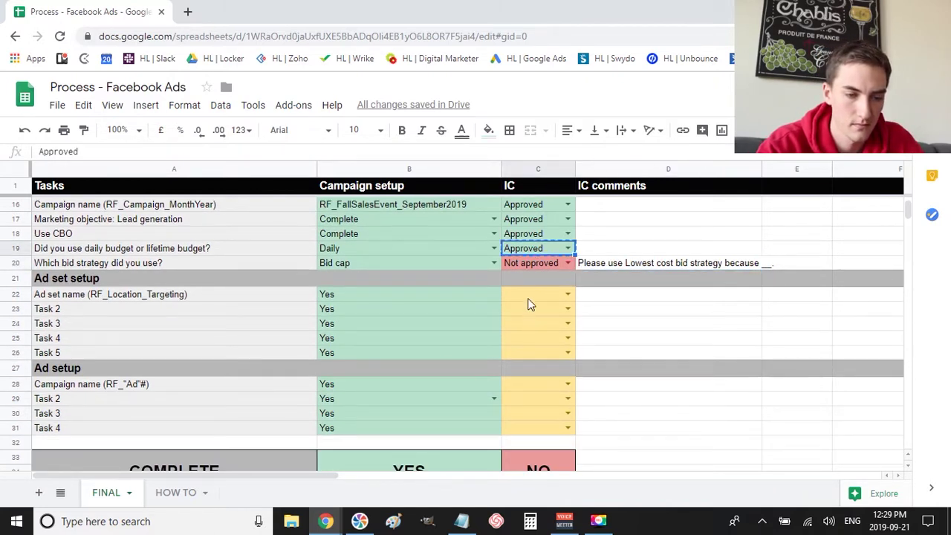
{"action": "left_click", "coordinate": [528, 298]}
{"action": "left_click_drag", "start_coordinate": [531, 343], "coordinate": [528, 352]}
{"action": "left_click_drag", "start_coordinate": [534, 386], "coordinate": [533, 435]}
{"action": "key", "text": "ctrl+v"}
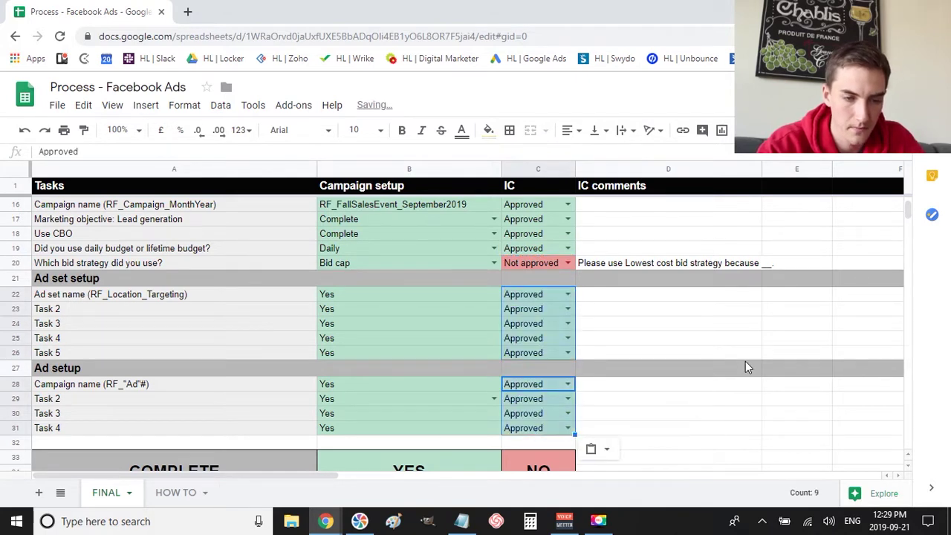
Change the bid strategy row's IC status to Approved and check the COMPLETE row
{"action": "left_click", "coordinate": [745, 358]}
{"action": "left_click", "coordinate": [567, 264]}
{"action": "left_click", "coordinate": [536, 300]}
{"action": "left_click", "coordinate": [768, 353]}
{"action": "scroll", "coordinate": [768, 353], "scroll_direction": "down", "scroll_amount": 2}
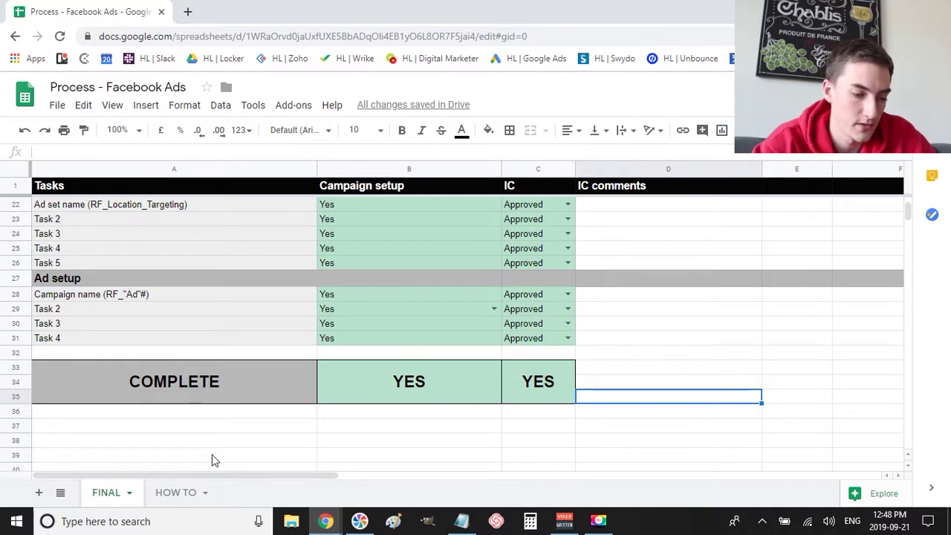
Switch to the HOW TO sheet and look over its blank checklist, including the campaign duration and Daily budget cells
{"action": "left_click", "coordinate": [173, 496]}
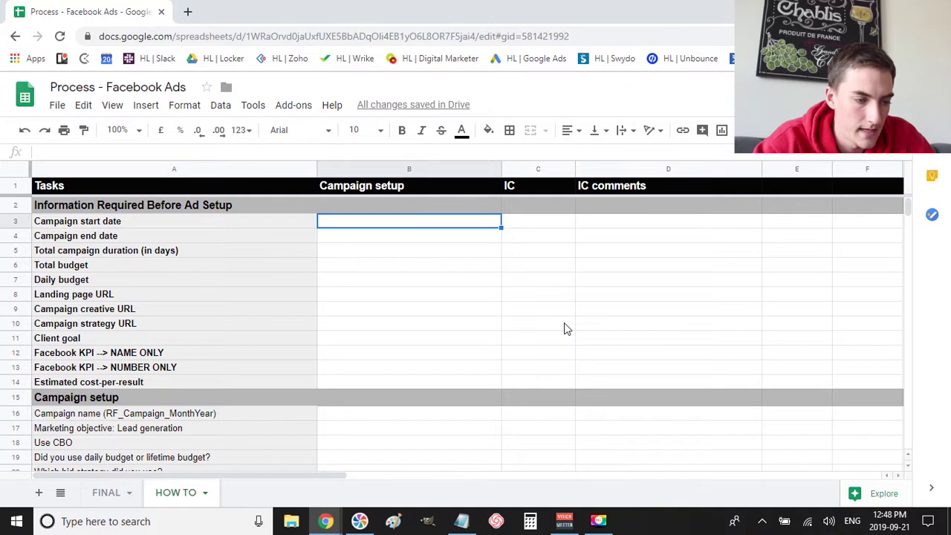
{"action": "scroll", "coordinate": [565, 327], "scroll_direction": "down", "scroll_amount": 3}
{"action": "scroll", "coordinate": [565, 327], "scroll_direction": "up", "scroll_amount": 1}
{"action": "scroll", "coordinate": [564, 330], "scroll_direction": "up", "scroll_amount": 2}
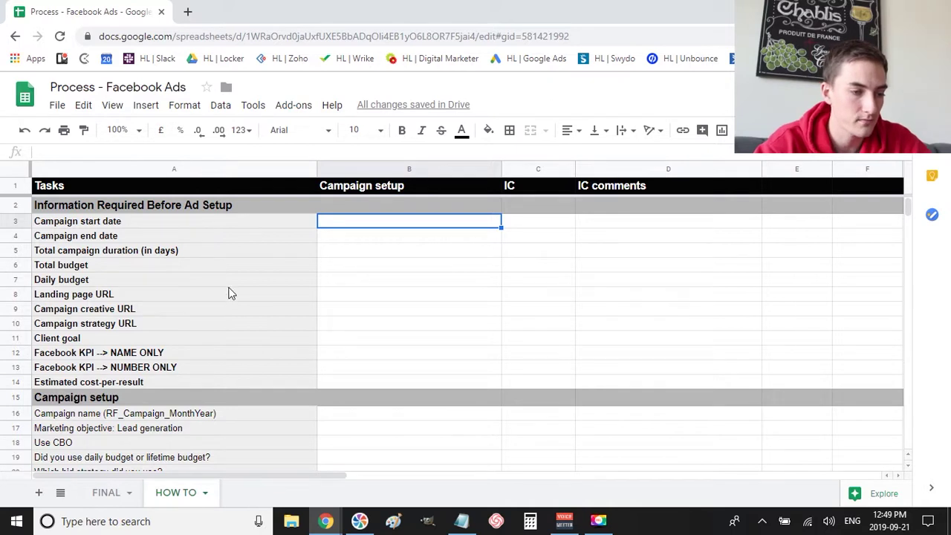
{"action": "left_click", "coordinate": [341, 255]}
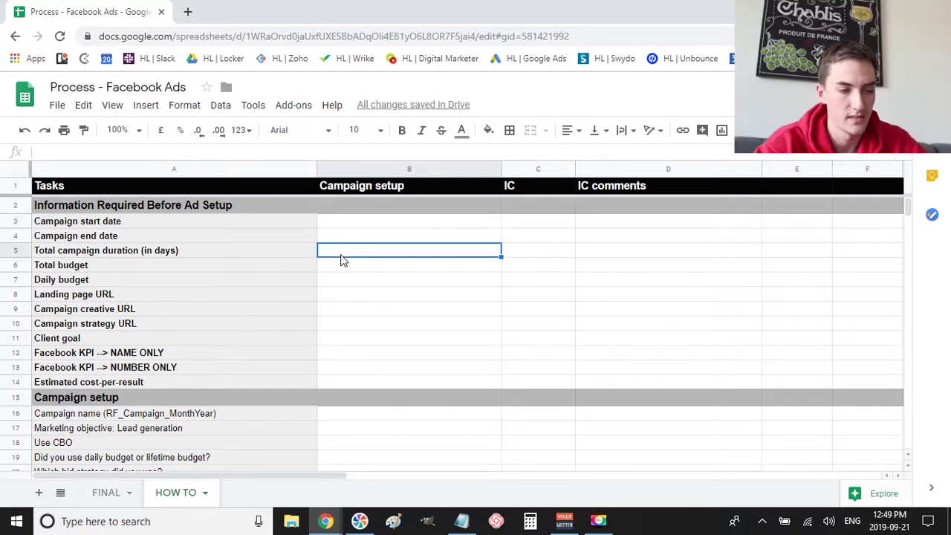
{"action": "left_click", "coordinate": [332, 281]}
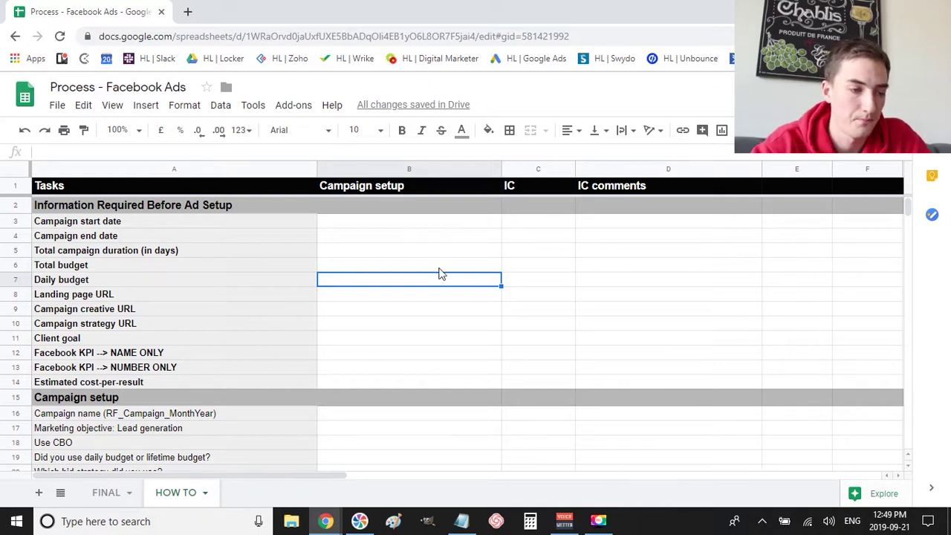
{"action": "left_click", "coordinate": [367, 225]}
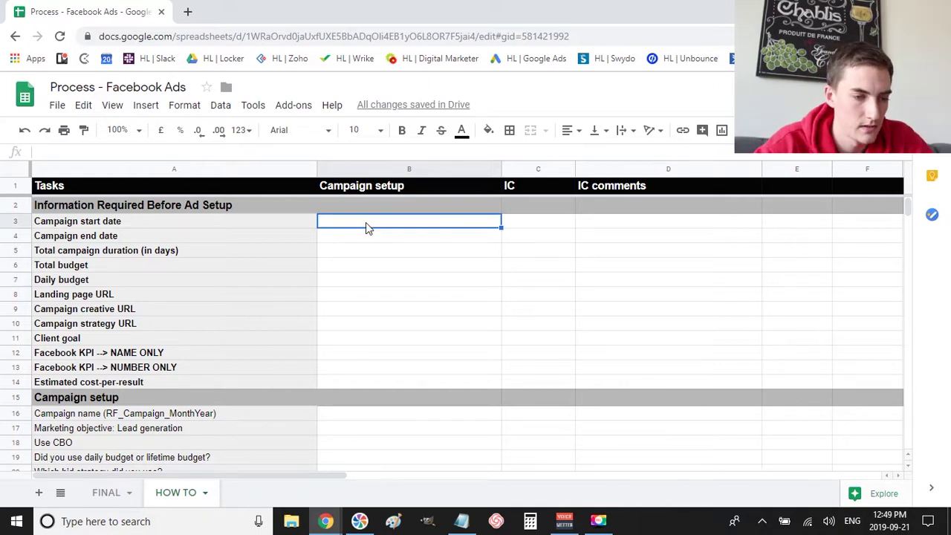
Enter the formula =(B4-B3) & " days" in the Total campaign duration cell of the Campaign setup column
{"action": "left_click", "coordinate": [335, 255]}
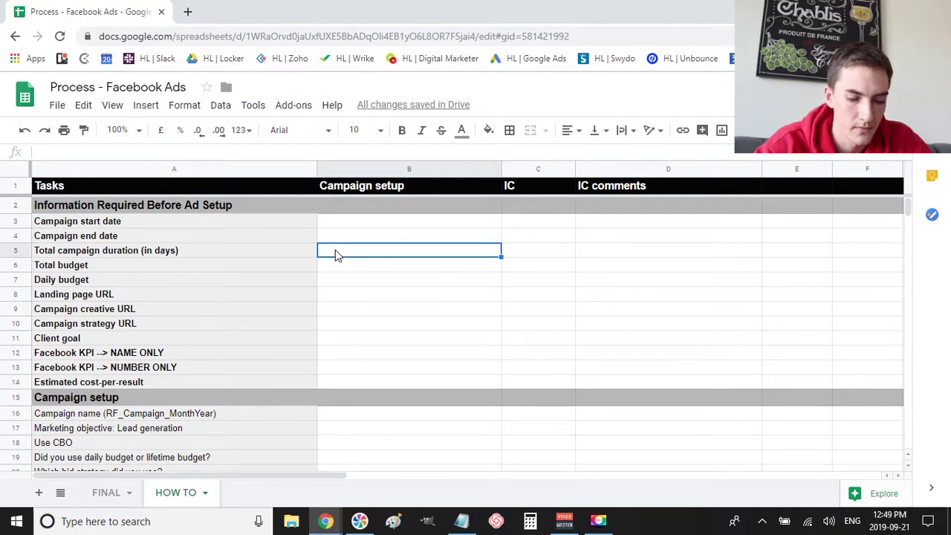
{"action": "type", "text": "="}
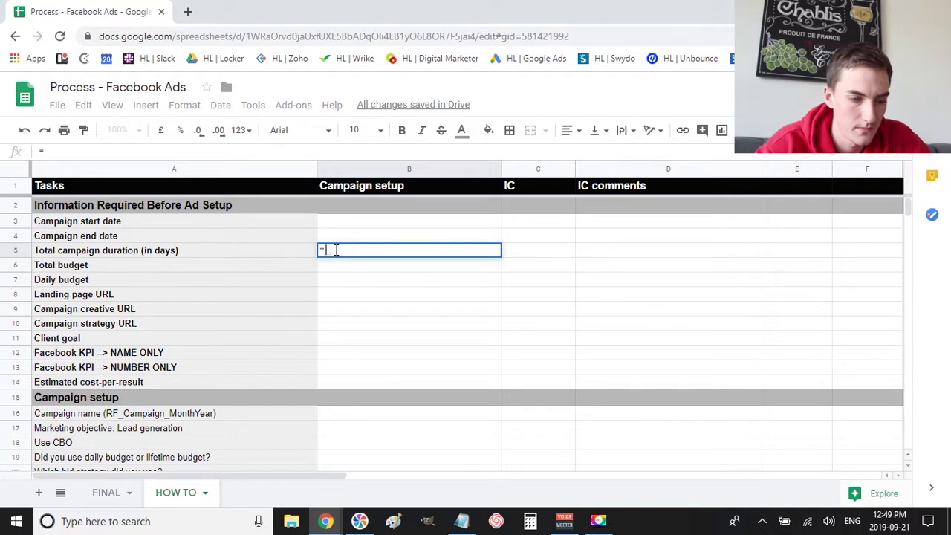
{"action": "type", "text": "("}
{"action": "left_click", "coordinate": [339, 237]}
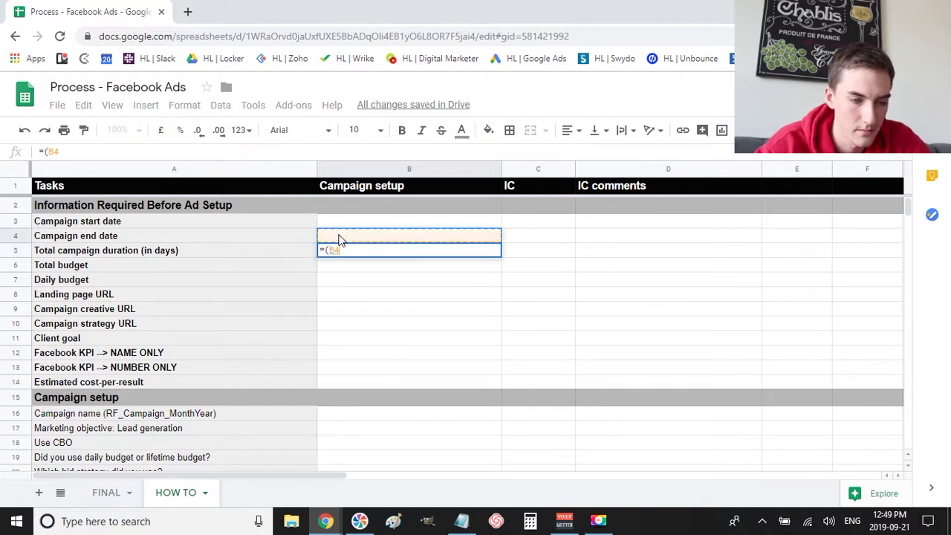
{"action": "type", "text": "-"}
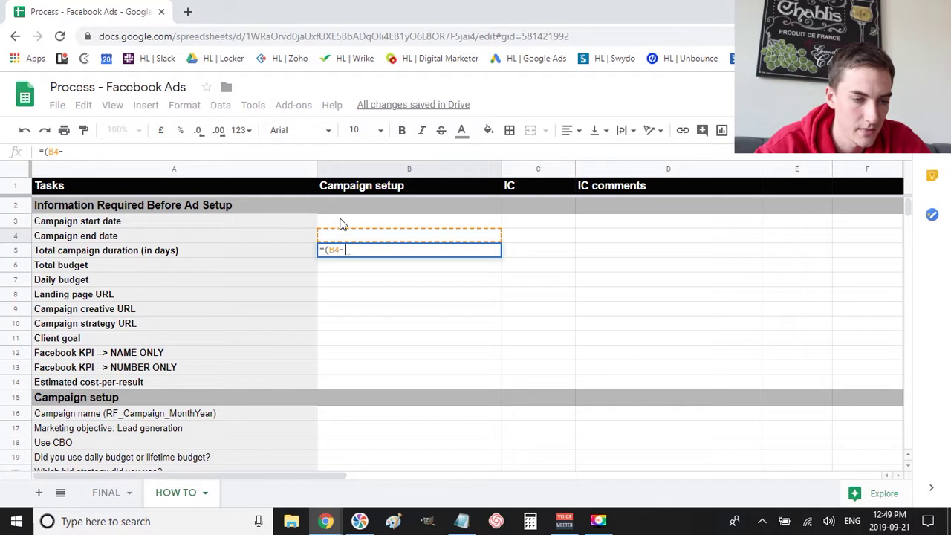
{"action": "left_click", "coordinate": [342, 224]}
{"action": "type", "text": ") &"}
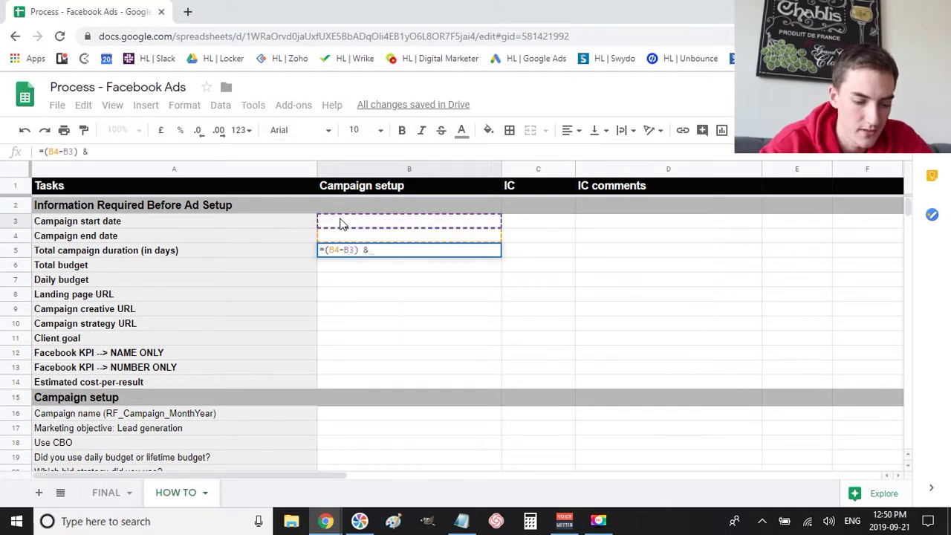
{"action": "type", "text": " \" days\""}
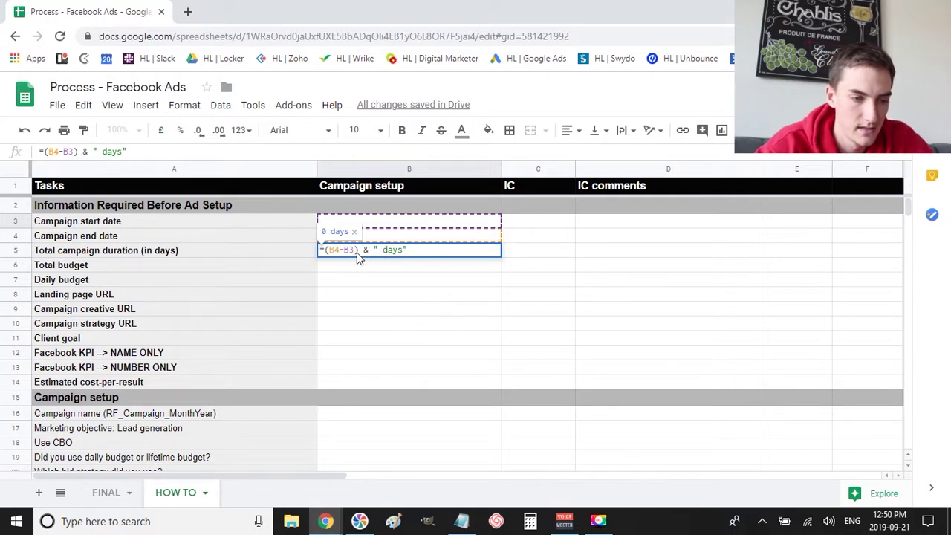
{"action": "key", "text": "Return"}
{"action": "left_click", "coordinate": [353, 253]}
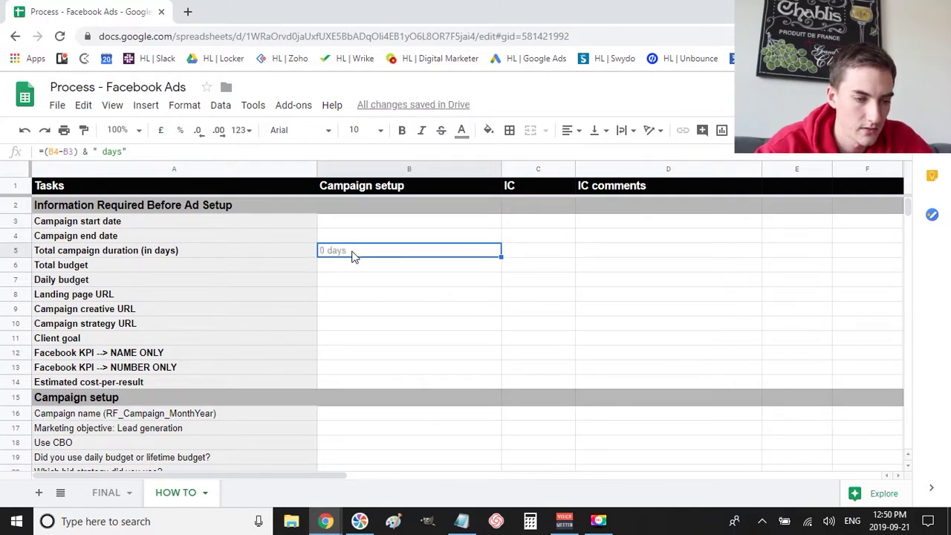
Enter 2019/09/21 as the campaign start date and 2019/10/12 as the campaign end date
{"action": "left_click", "coordinate": [349, 269]}
{"action": "left_click", "coordinate": [347, 225]}
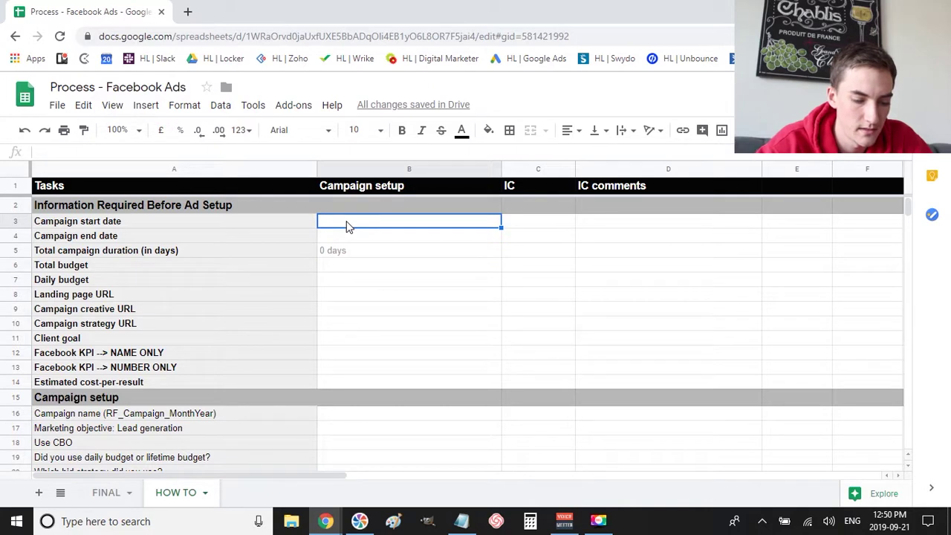
{"action": "type", "text": "2019/09/21"}
{"action": "key", "text": "Return"}
{"action": "type", "text": "2019/10/12"}
{"action": "key", "text": "Return"}
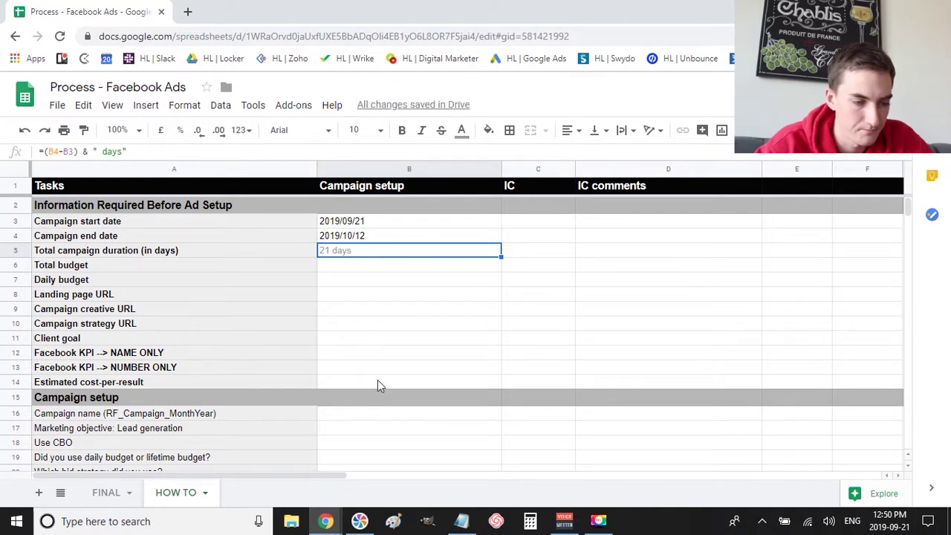
Apply the custom year/month/day date format with slashes to the campaign start and end date cells
{"action": "left_click", "coordinate": [352, 221]}
{"action": "key", "text": "shift+Down"}
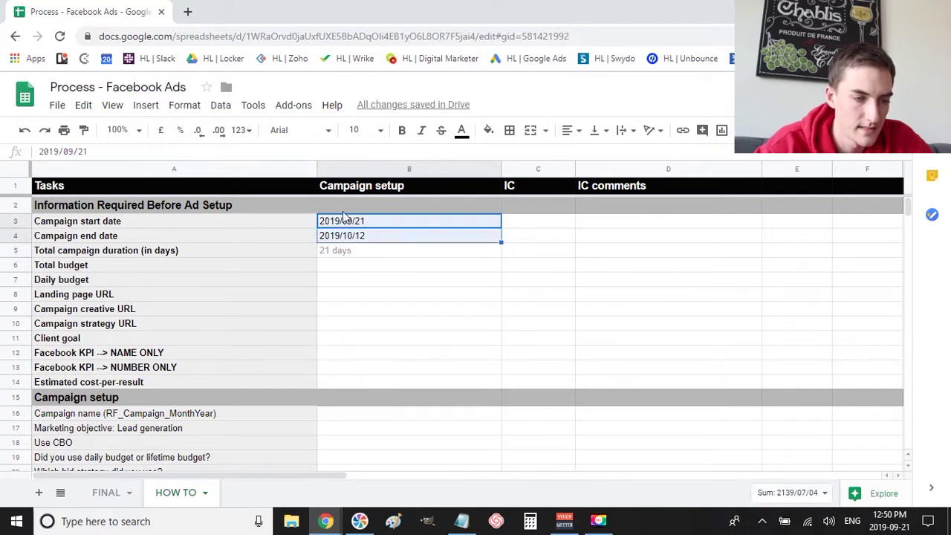
{"action": "left_click", "coordinate": [192, 107]}
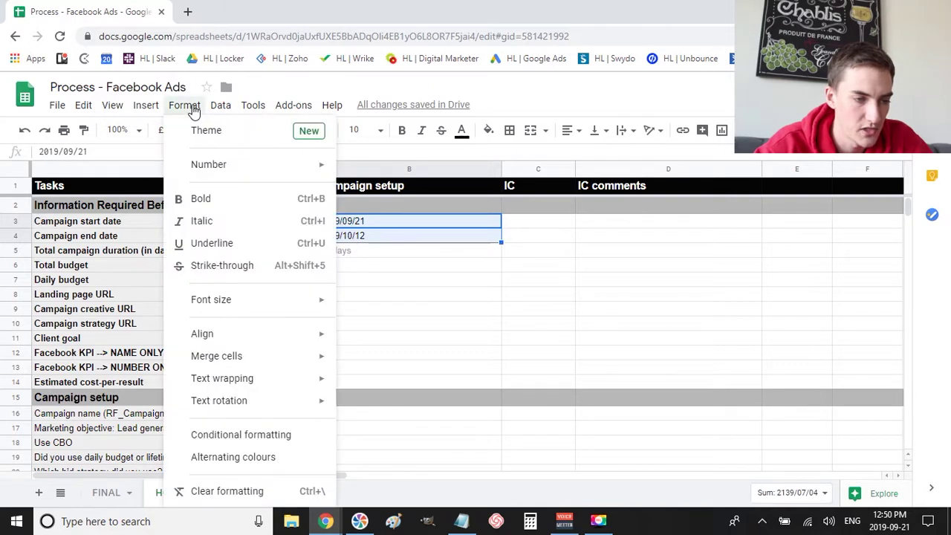
{"action": "mouse_move", "coordinate": [227, 166]}
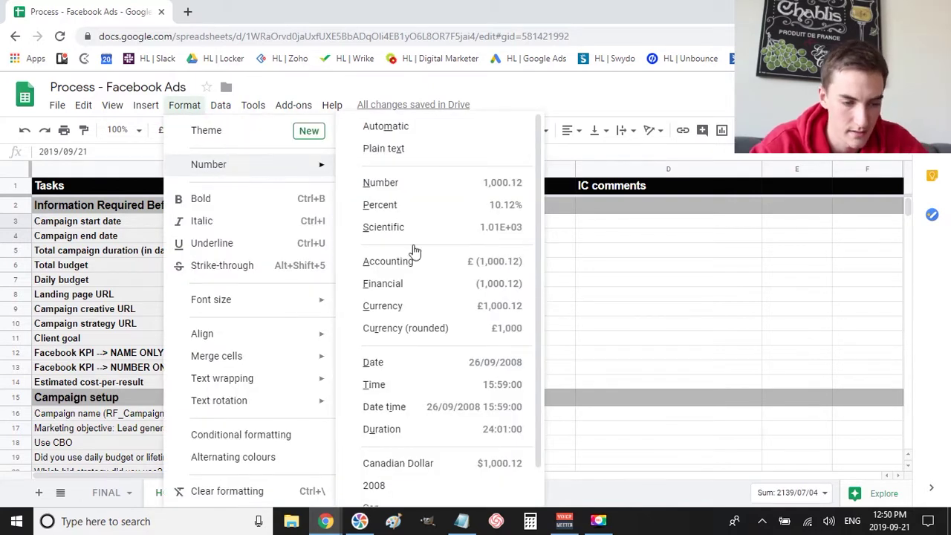
{"action": "scroll", "coordinate": [455, 357], "scroll_direction": "down", "scroll_amount": 1}
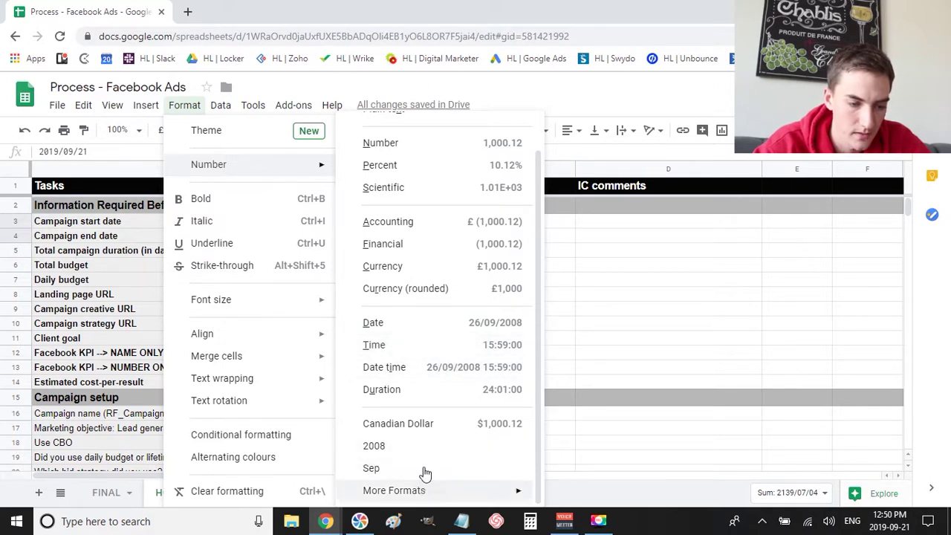
{"action": "mouse_move", "coordinate": [449, 490]}
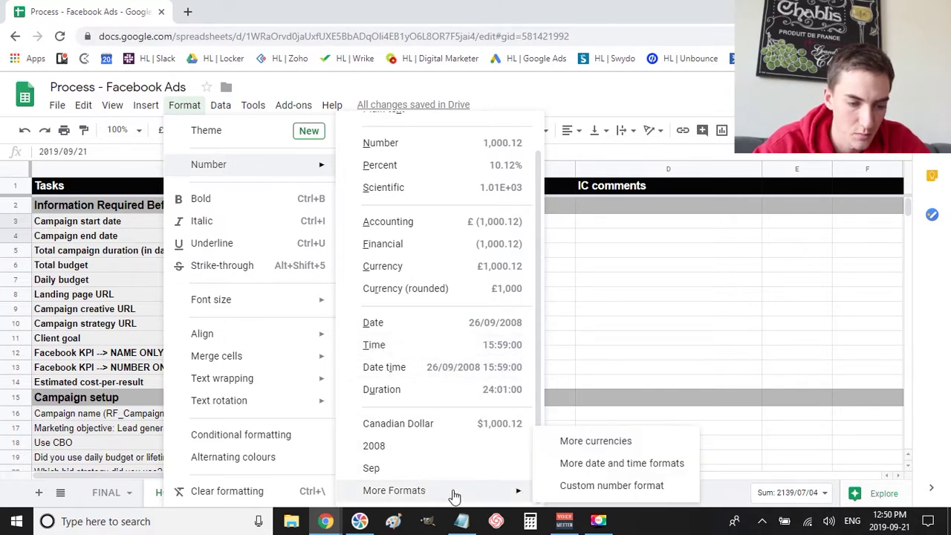
{"action": "left_click", "coordinate": [619, 466]}
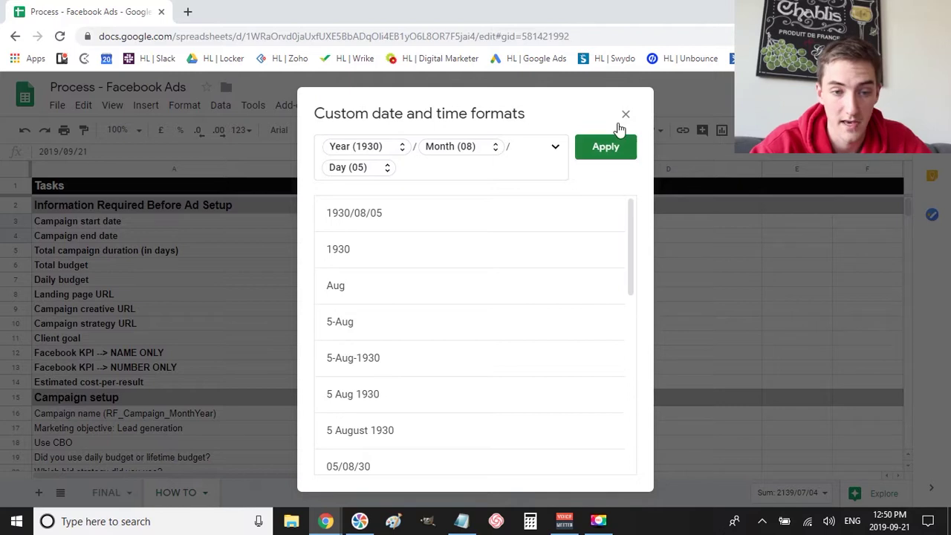
{"action": "left_click", "coordinate": [616, 146]}
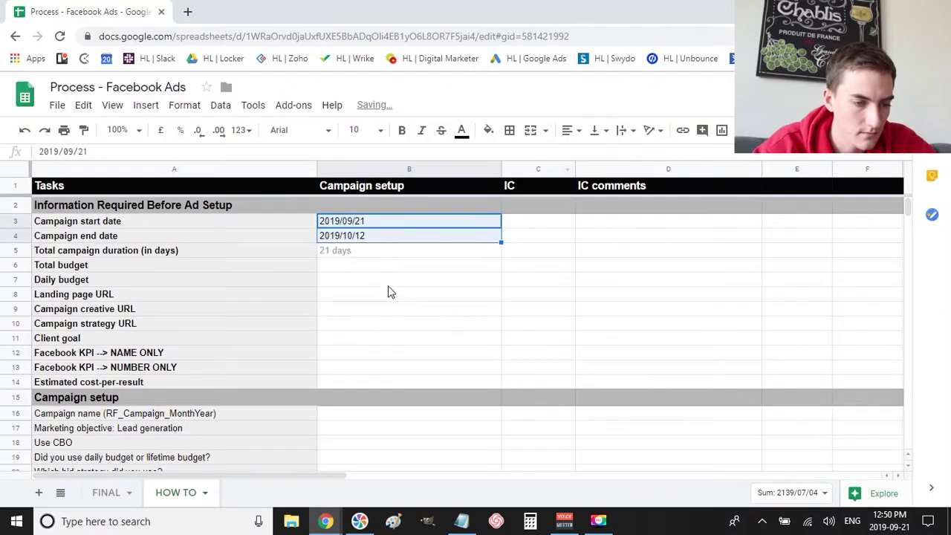
Give the Total campaign duration cell grey text and a light grey fill
{"action": "left_click", "coordinate": [382, 259]}
{"action": "left_click", "coordinate": [381, 253]}
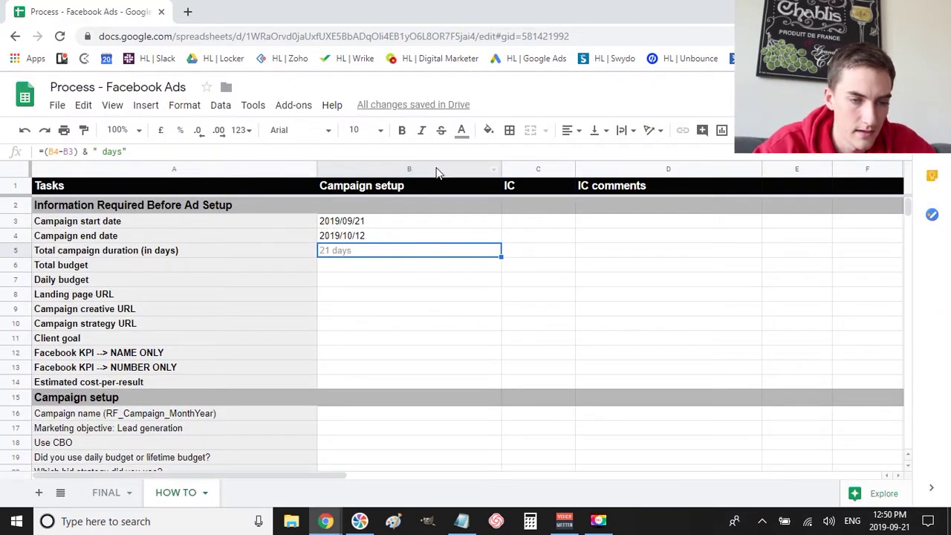
{"action": "left_click", "coordinate": [461, 131]}
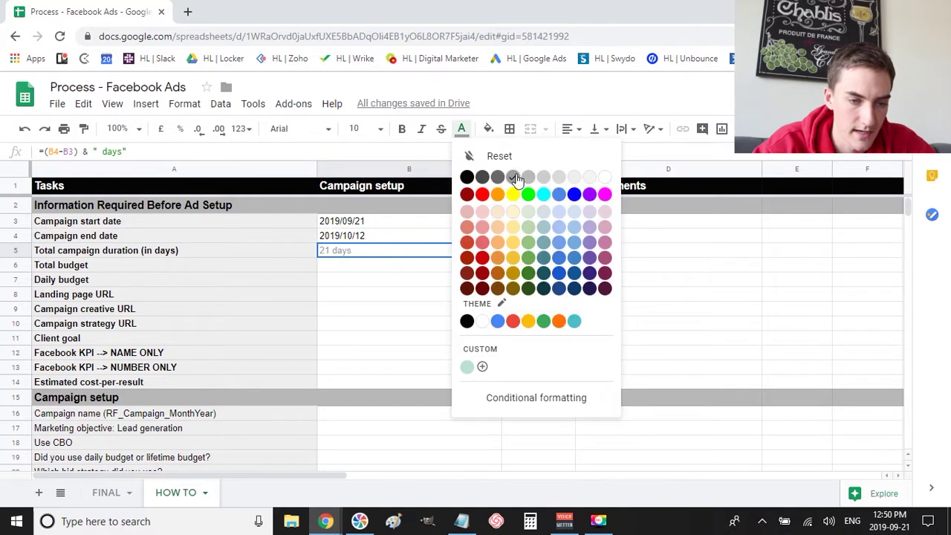
{"action": "left_click", "coordinate": [513, 178]}
{"action": "left_click", "coordinate": [488, 128]}
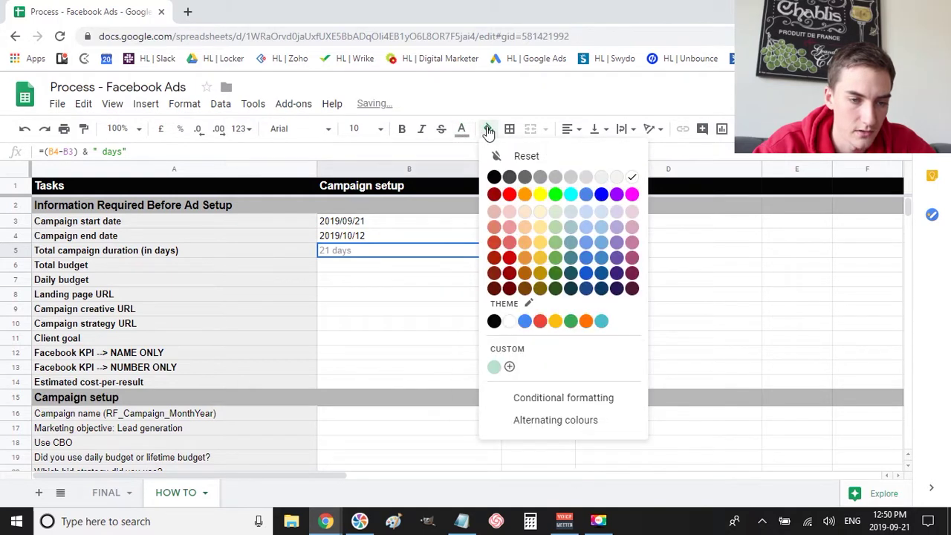
{"action": "left_click", "coordinate": [603, 178]}
{"action": "left_click", "coordinate": [390, 292]}
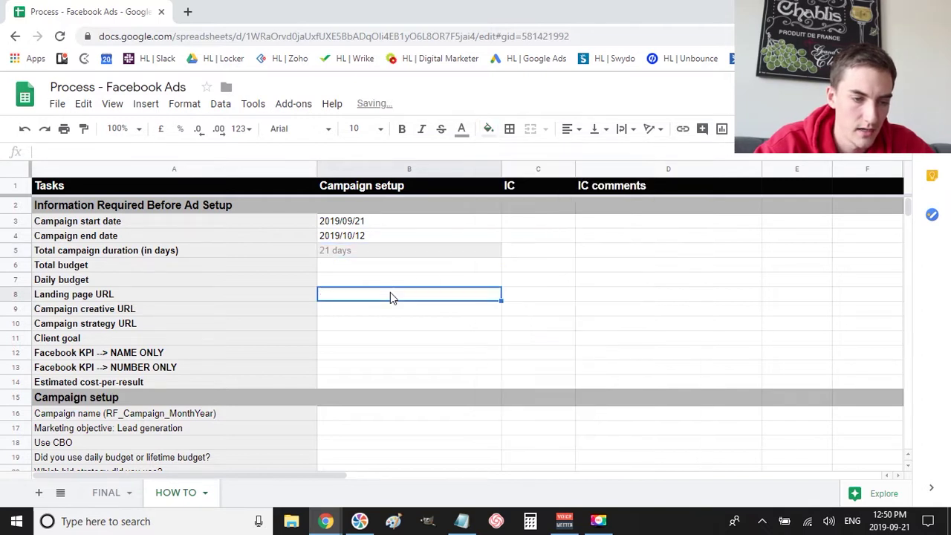
Format the Total budget and Daily budget cells with the standard two-decimal Currency number format
{"action": "left_click", "coordinate": [374, 265]}
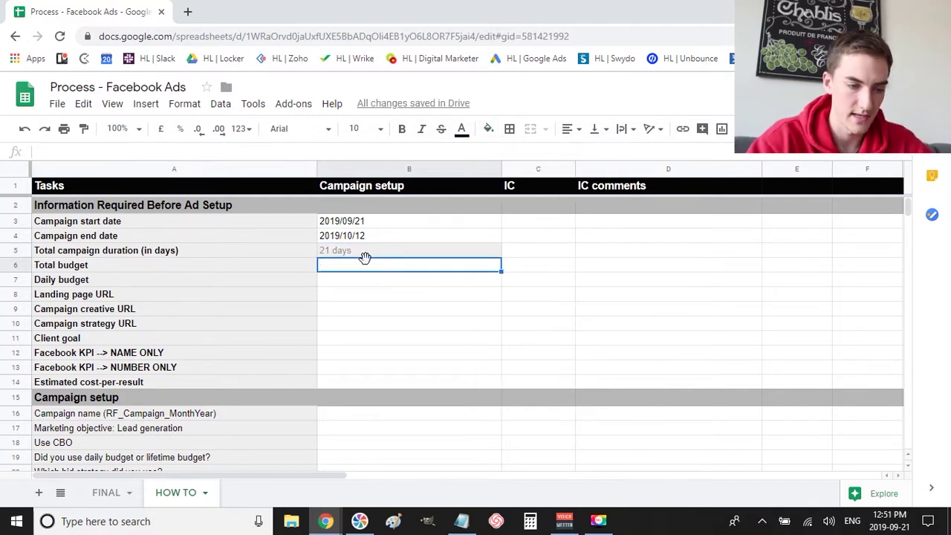
{"action": "left_click", "coordinate": [372, 255]}
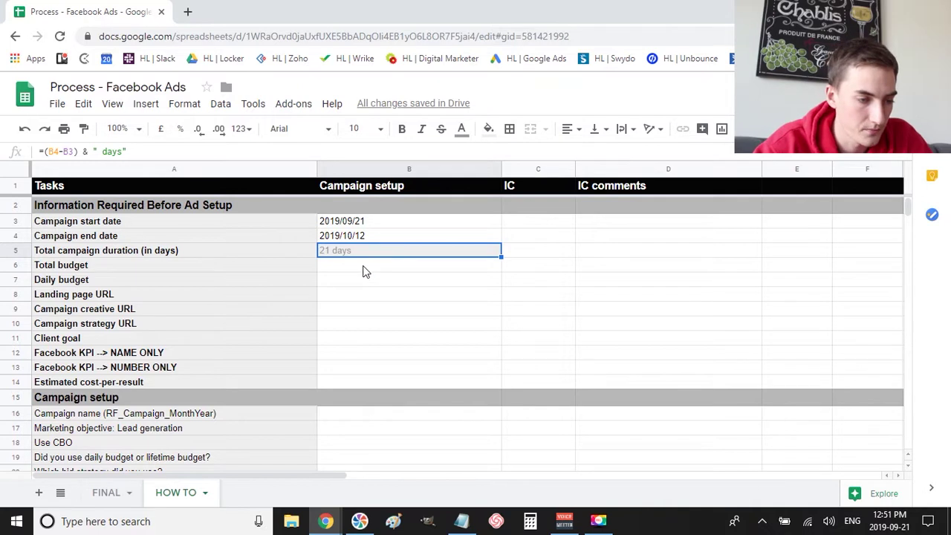
{"action": "left_click", "coordinate": [363, 268]}
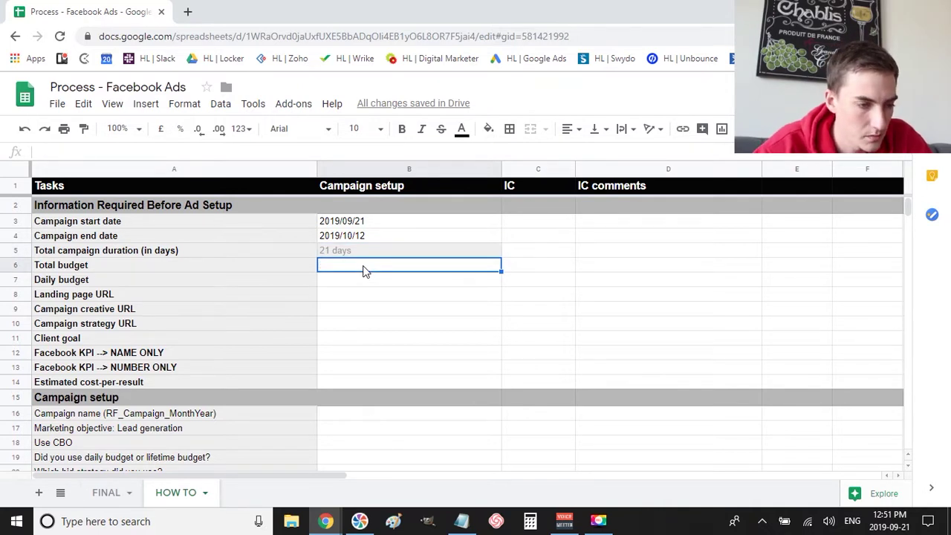
{"action": "key", "text": "shift+Down"}
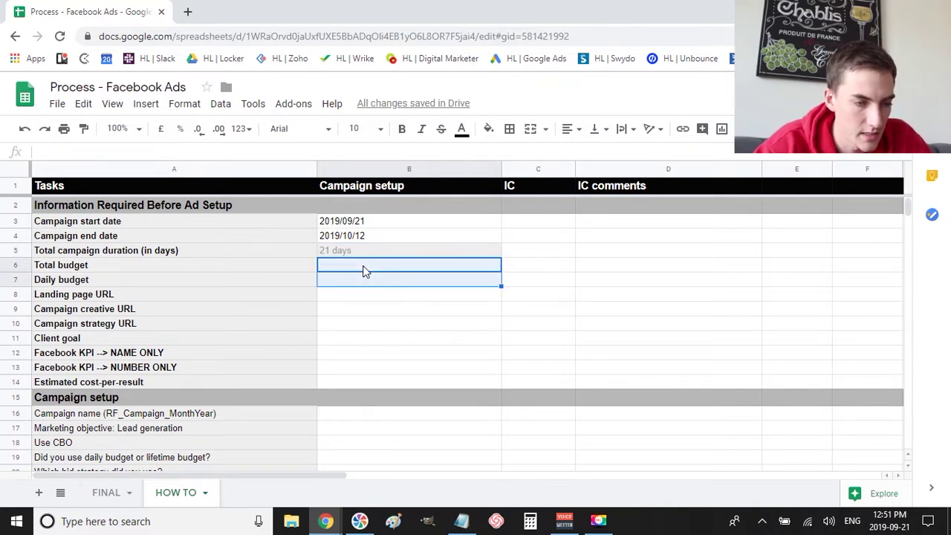
{"action": "left_click", "coordinate": [179, 108]}
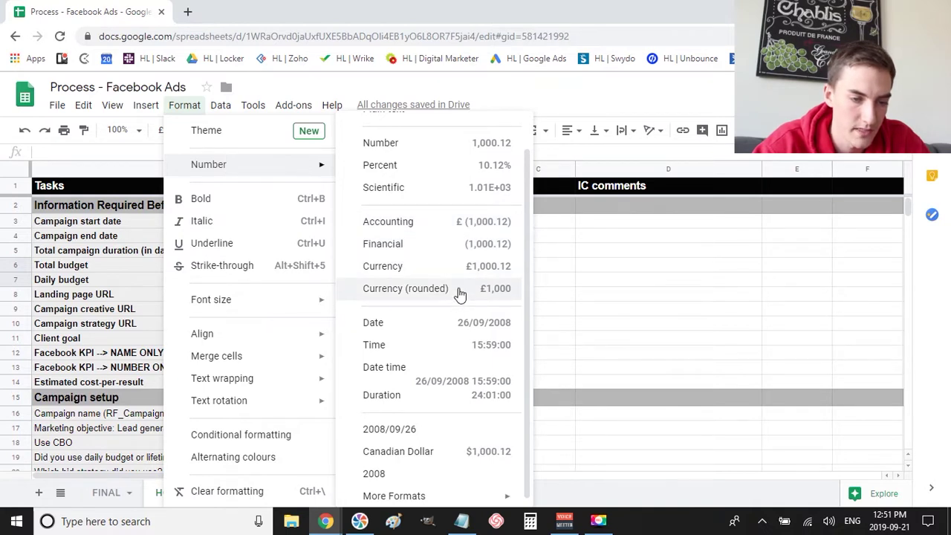
{"action": "left_click", "coordinate": [409, 265]}
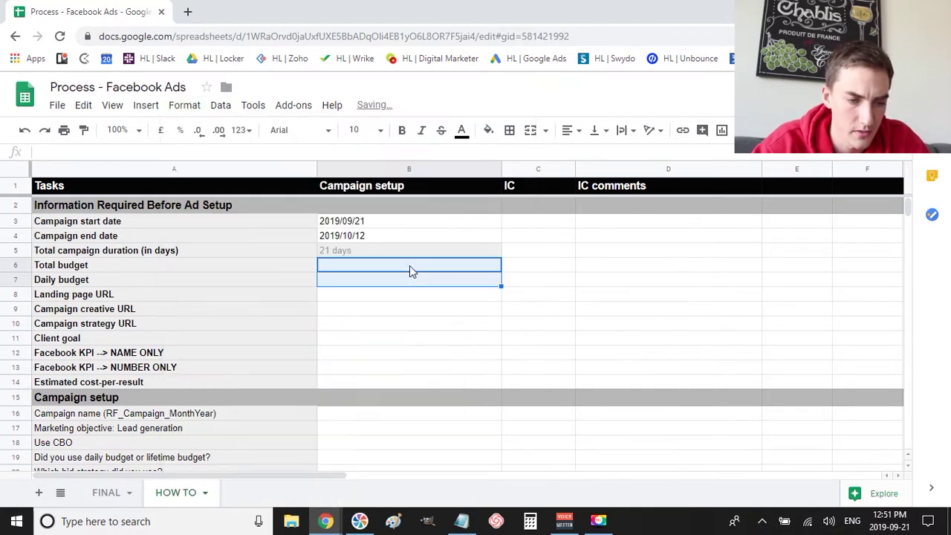
Enter 32.12 as the Total budget and copy it down to the Daily budget cell
{"action": "left_click", "coordinate": [403, 282]}
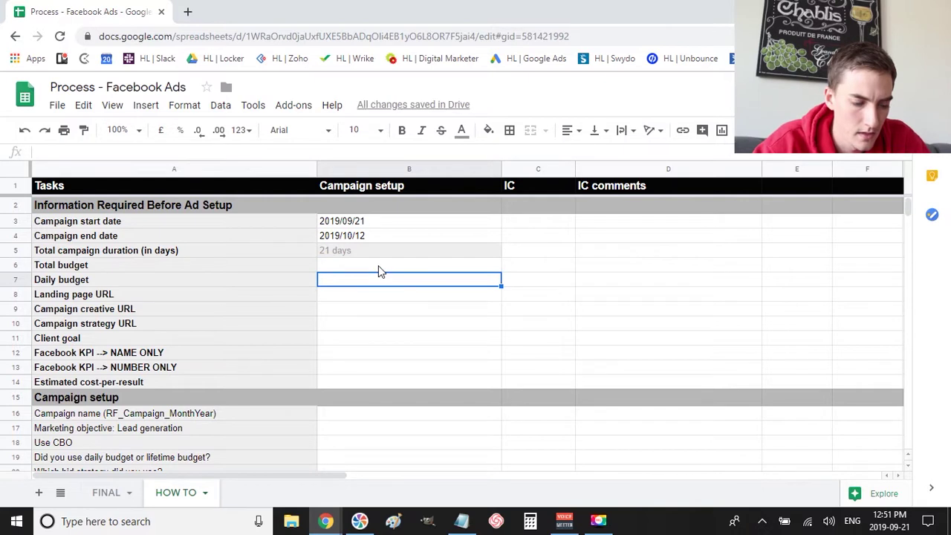
{"action": "left_click", "coordinate": [377, 271]}
{"action": "type", "text": "321"}
{"action": "key", "text": "BackSpace"}
{"action": "type", "text": ".12"}
{"action": "key", "text": "Return"}
{"action": "left_click_drag", "start_coordinate": [377, 269], "coordinate": [373, 287]}
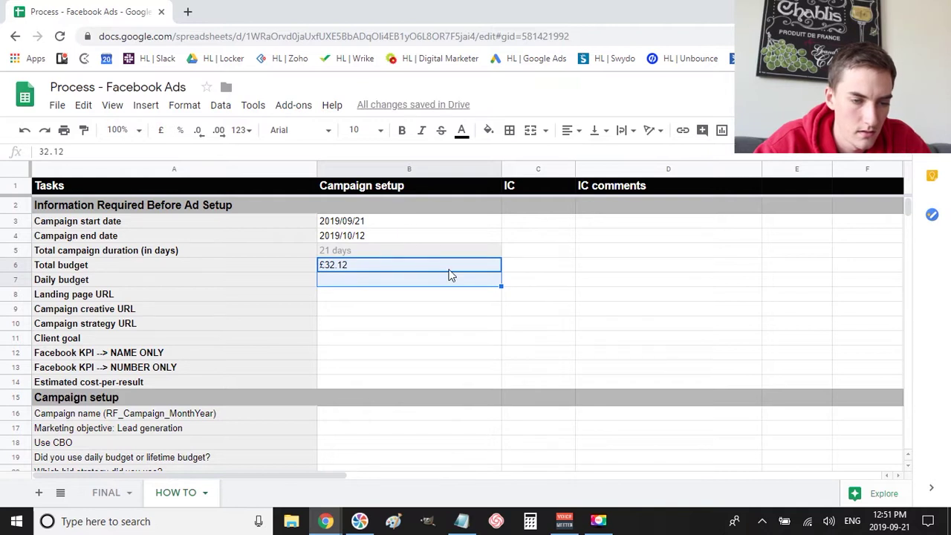
{"action": "left_click", "coordinate": [498, 269]}
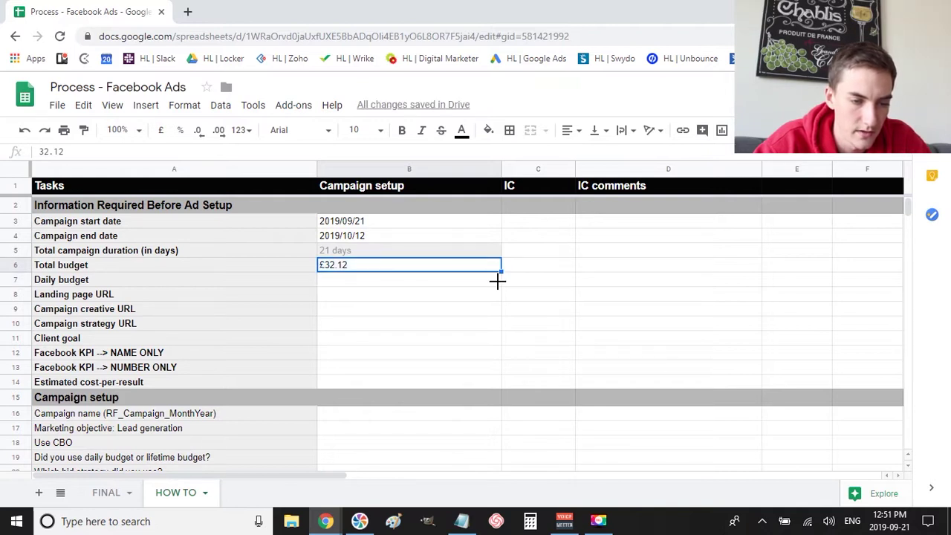
{"action": "left_click_drag", "start_coordinate": [498, 282], "coordinate": [495, 283]}
{"action": "left_click", "coordinate": [439, 323]}
Apply the Canadian Dollar number format to the Total budget and Daily budget cells
{"action": "left_click_drag", "start_coordinate": [349, 265], "coordinate": [357, 282]}
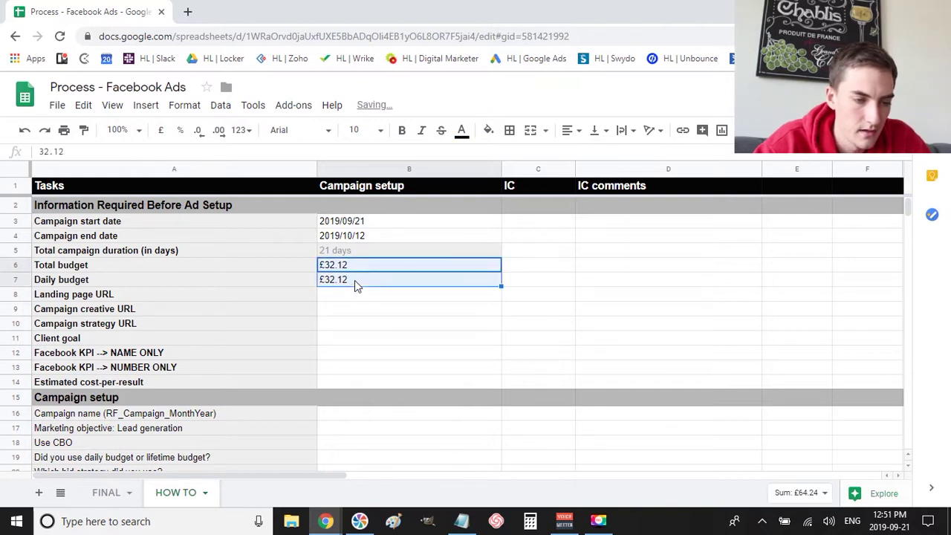
{"action": "left_click", "coordinate": [182, 105]}
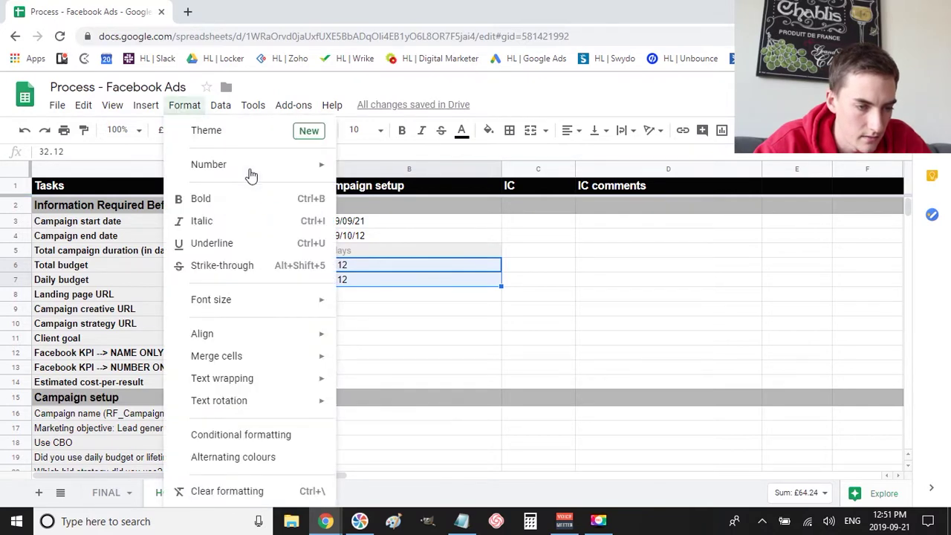
{"action": "mouse_move", "coordinate": [251, 164]}
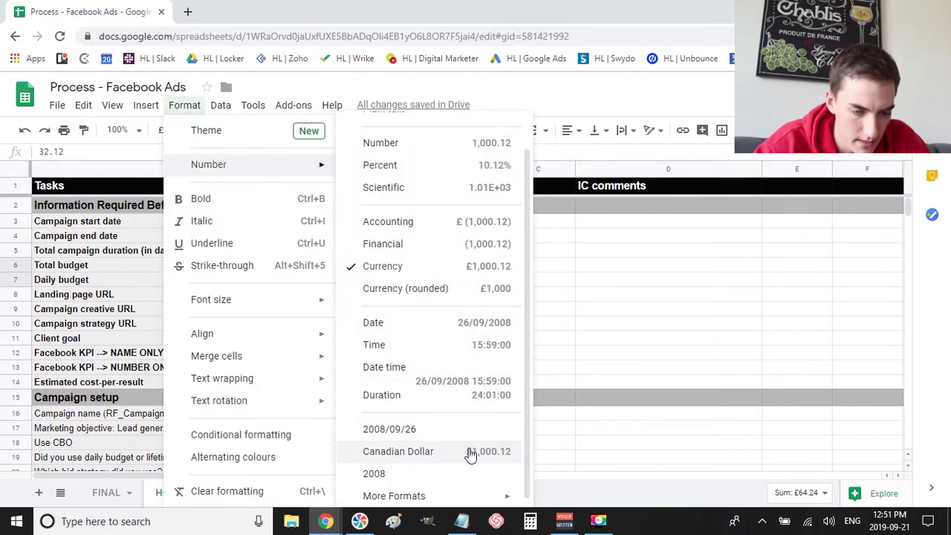
{"action": "left_click", "coordinate": [471, 451]}
{"action": "left_click", "coordinate": [488, 325]}
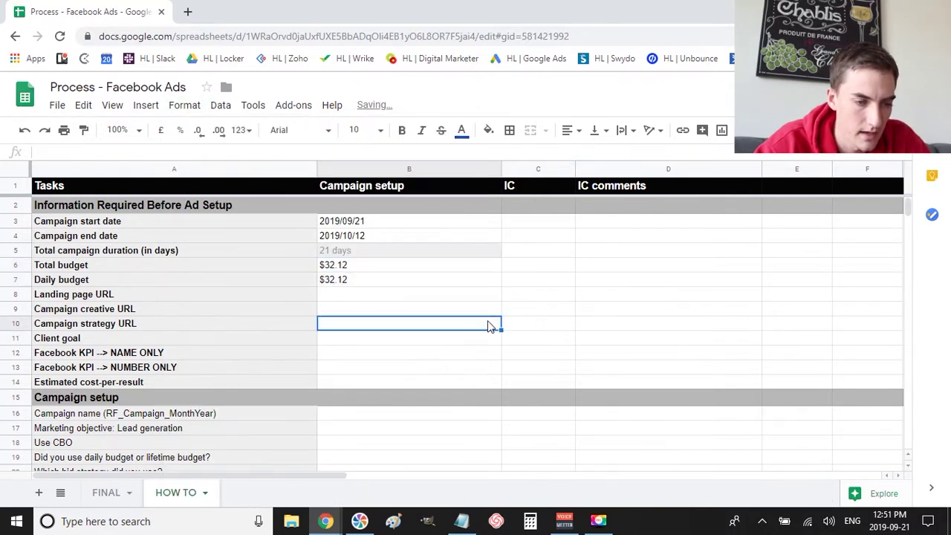
Reduce the Daily budget by one decimal place and restore that decimal place
{"action": "left_click", "coordinate": [362, 280]}
{"action": "left_click", "coordinate": [199, 132]}
{"action": "left_click", "coordinate": [219, 130]}
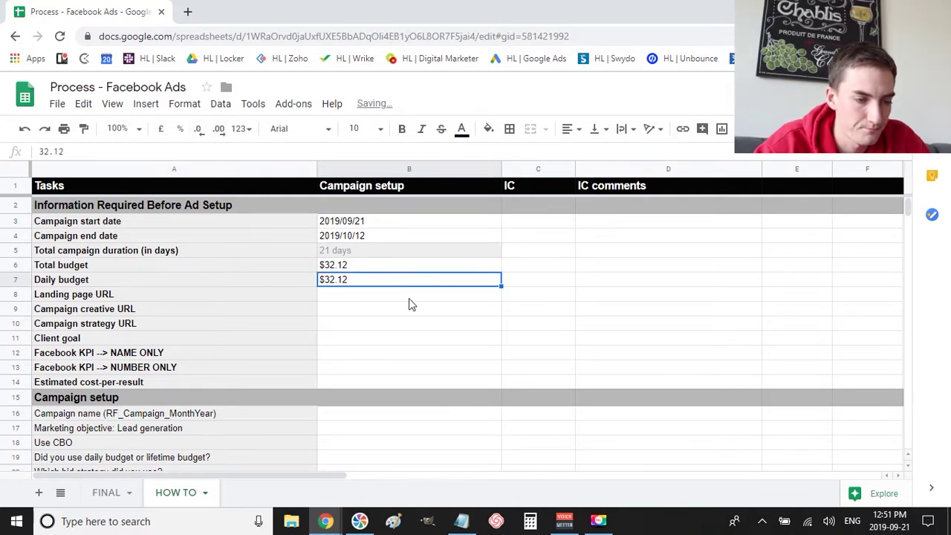
{"action": "left_click", "coordinate": [410, 300]}
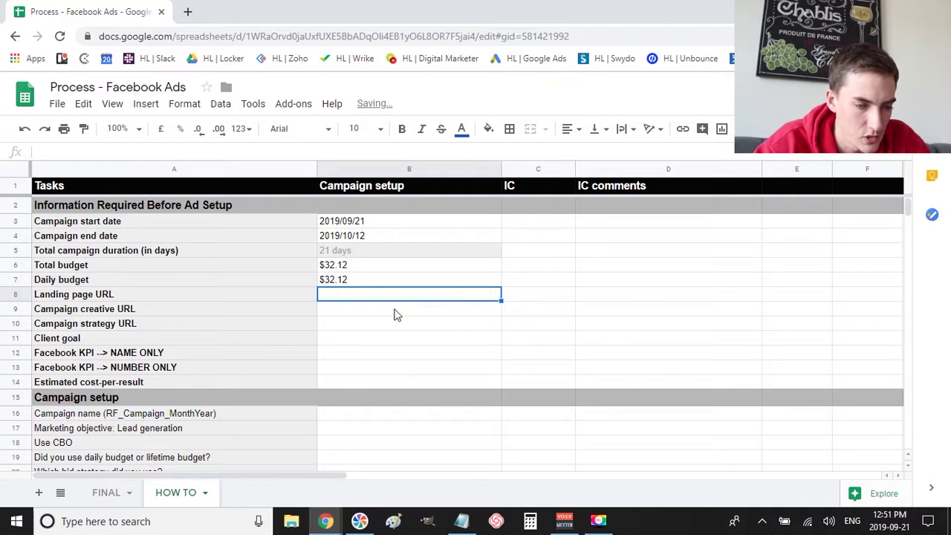
{"action": "left_click_drag", "start_coordinate": [388, 329], "coordinate": [383, 296]}
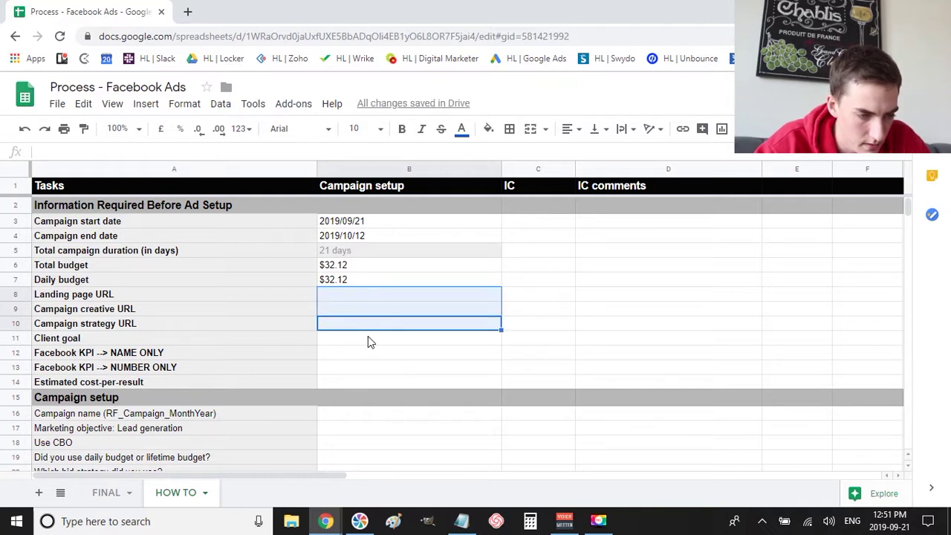
{"action": "left_click", "coordinate": [360, 339]}
{"action": "left_click", "coordinate": [341, 382]}
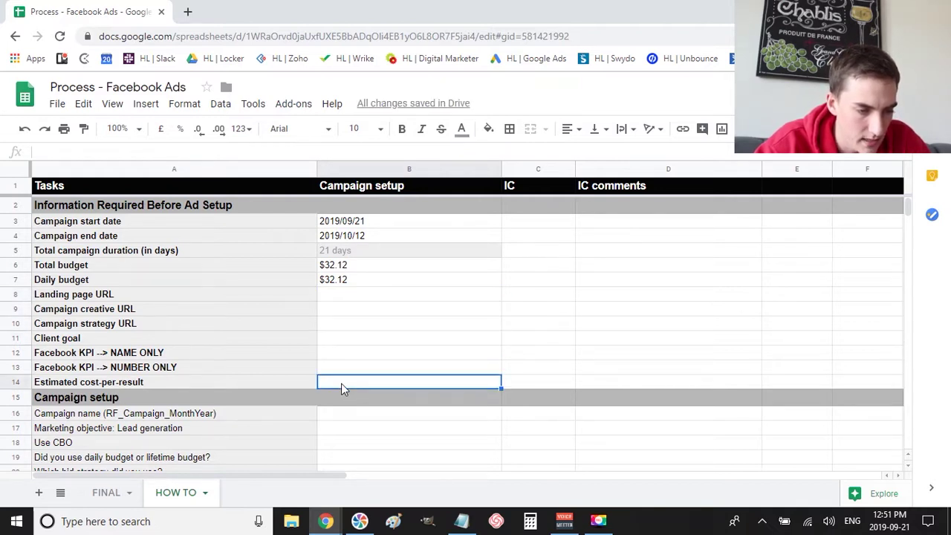
Enter a Daily budget formula dividing the Total budget by the total campaign duration, =B6/B5
{"action": "left_click", "coordinate": [334, 284]}
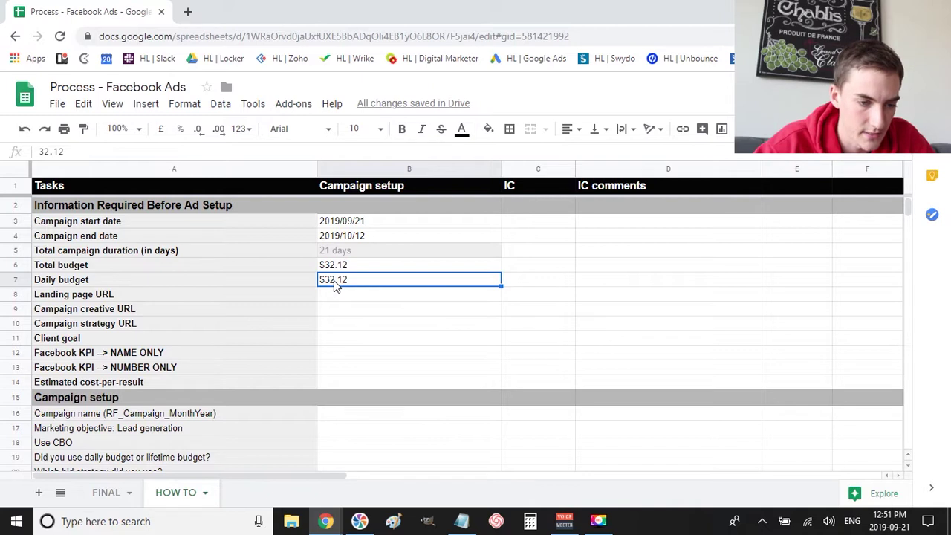
{"action": "type", "text": "="}
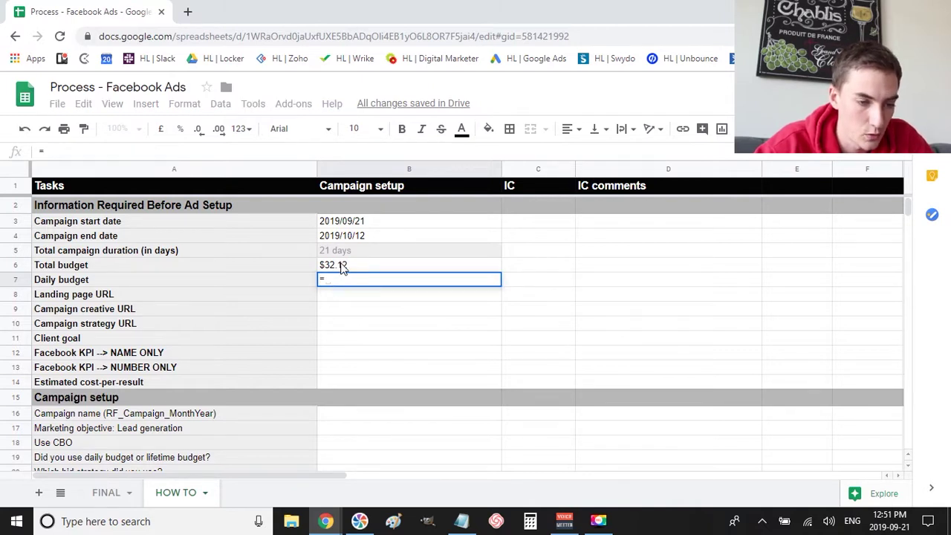
{"action": "left_click", "coordinate": [342, 263]}
{"action": "type", "text": "/"}
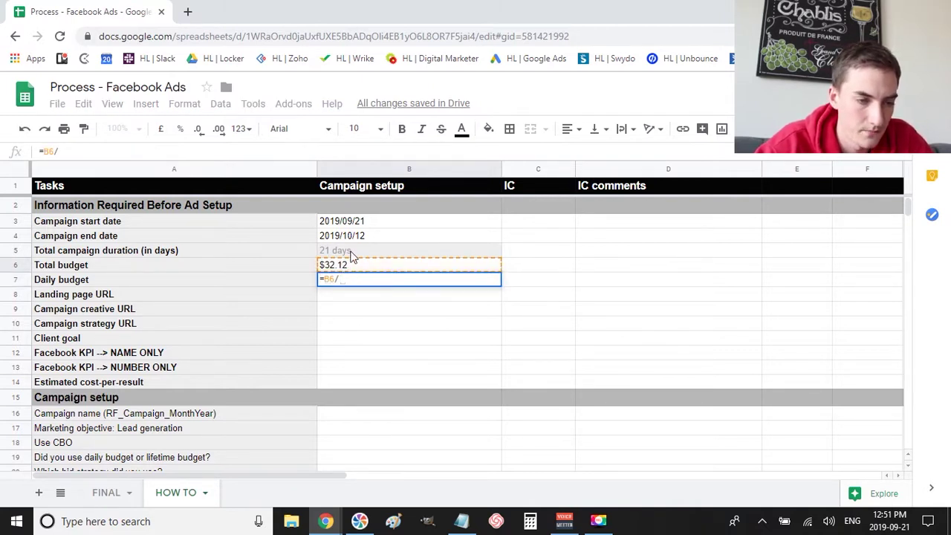
{"action": "left_click", "coordinate": [343, 250]}
{"action": "key", "text": "Return"}
{"action": "left_click", "coordinate": [364, 281]}
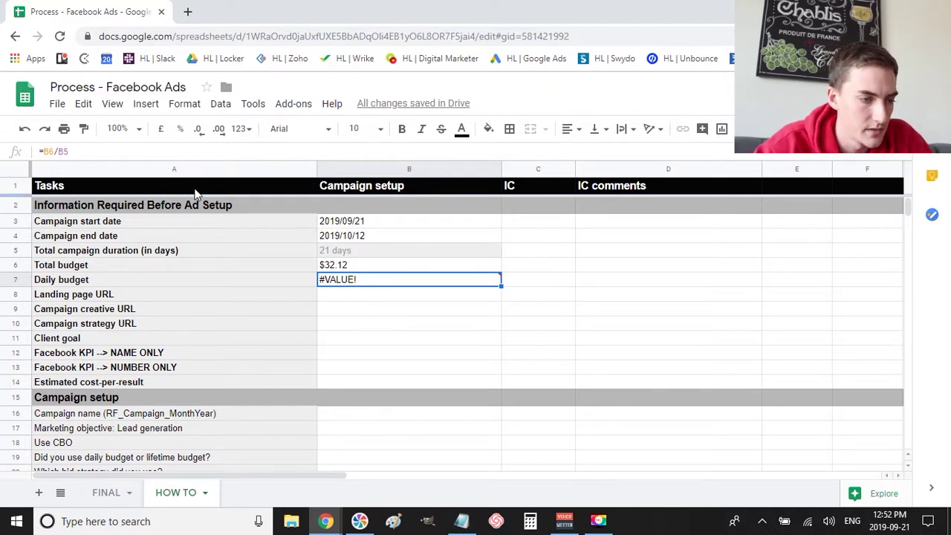
Correct the Daily budget formula to divide by end date minus start date instead, =B6/(B4-B3)
{"action": "left_click", "coordinate": [78, 155]}
{"action": "key", "text": "BackSpace"}
{"action": "key", "text": "BackSpace"}
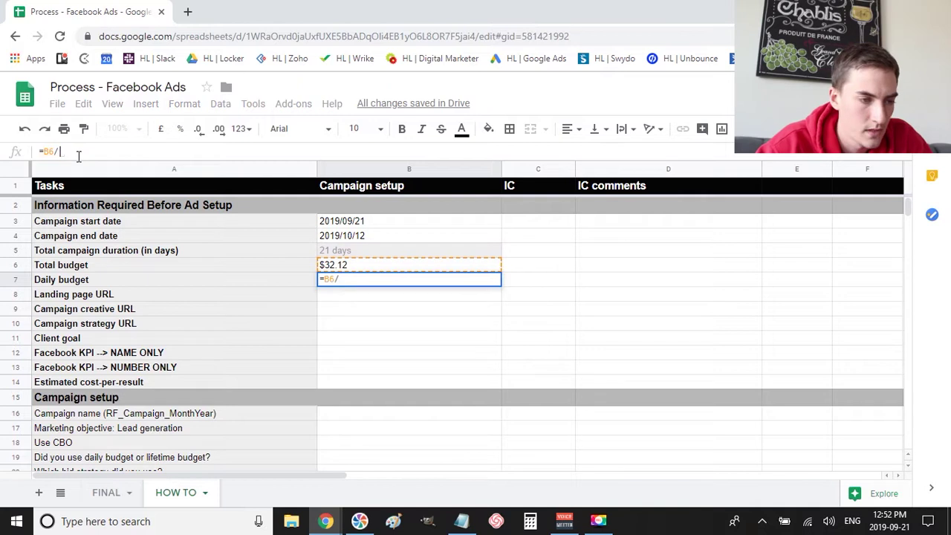
{"action": "type", "text": "("}
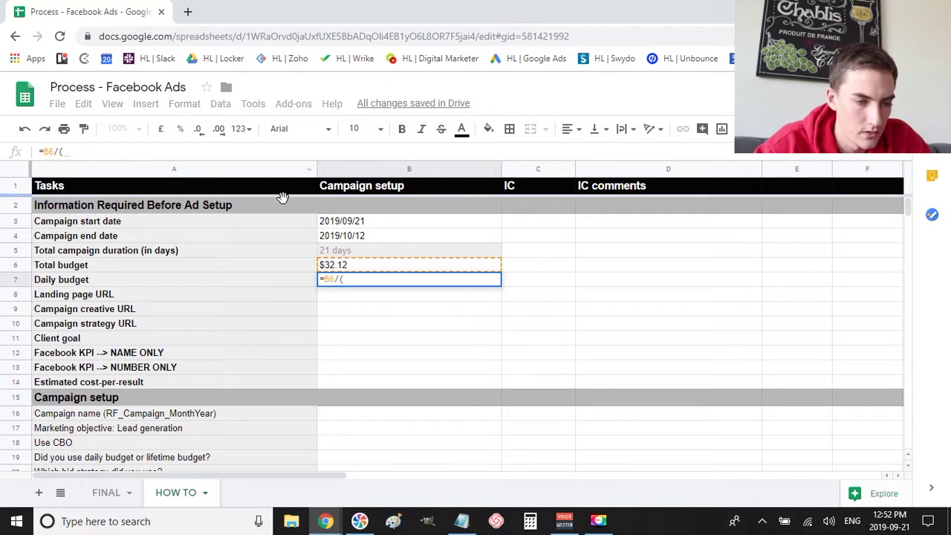
{"action": "left_click", "coordinate": [352, 240]}
{"action": "type", "text": "-"}
{"action": "left_click", "coordinate": [354, 223]}
{"action": "type", "text": ")"}
{"action": "key", "text": "Return"}
{"action": "key", "text": "Up"}
{"action": "key", "text": "Up"}
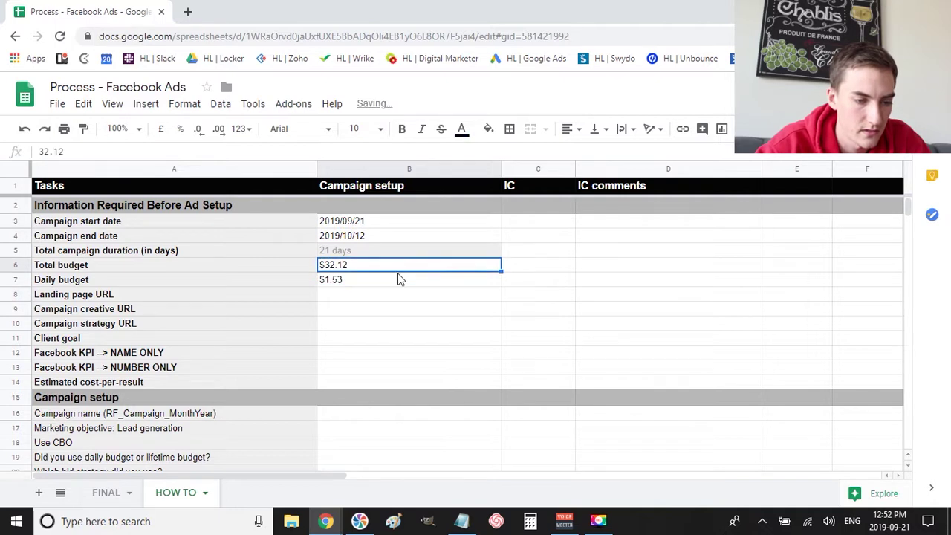
Give the Daily budget cell grey text and a light grey fill to match the campaign duration cell
{"action": "left_click", "coordinate": [386, 281]}
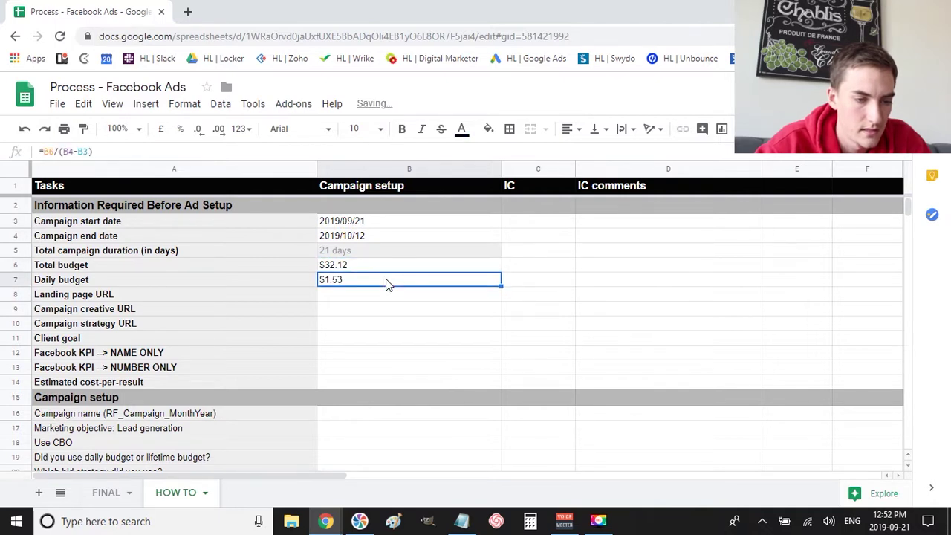
{"action": "left_click", "coordinate": [461, 129]}
{"action": "left_click", "coordinate": [512, 176]}
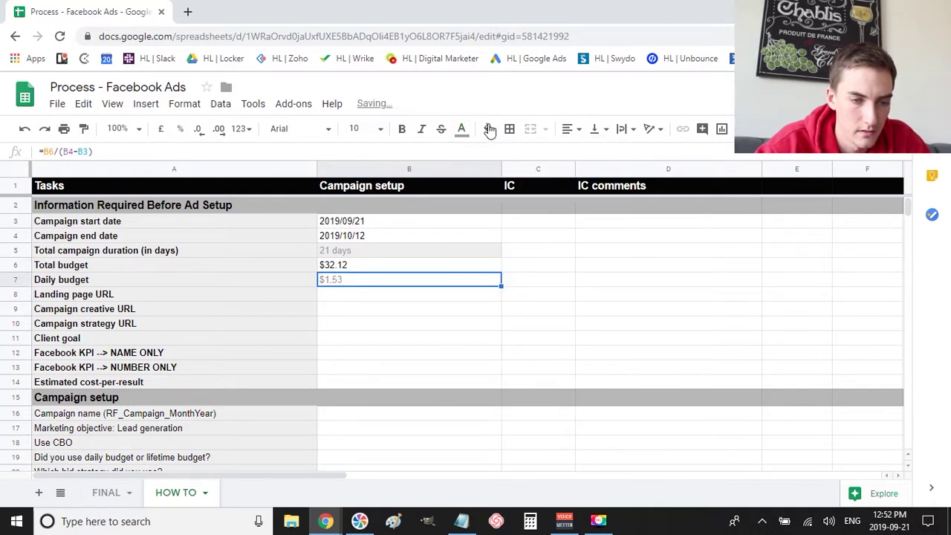
{"action": "left_click", "coordinate": [488, 130]}
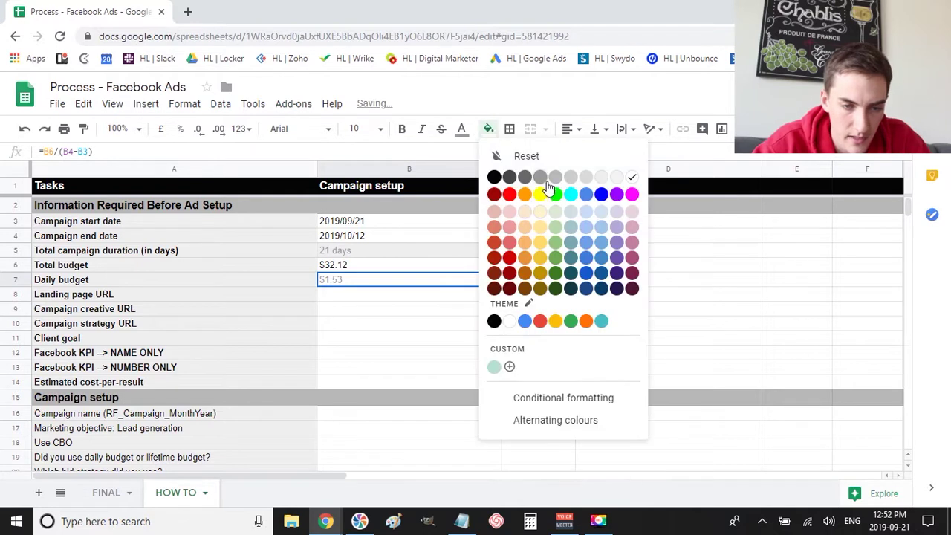
{"action": "left_click", "coordinate": [599, 178]}
{"action": "left_click", "coordinate": [335, 325]}
Enter an Estimated cost-per-result formula dividing the Total budget by the Facebook KPI number, =B6/B13
{"action": "scroll", "coordinate": [334, 324], "scroll_direction": "down", "scroll_amount": 1}
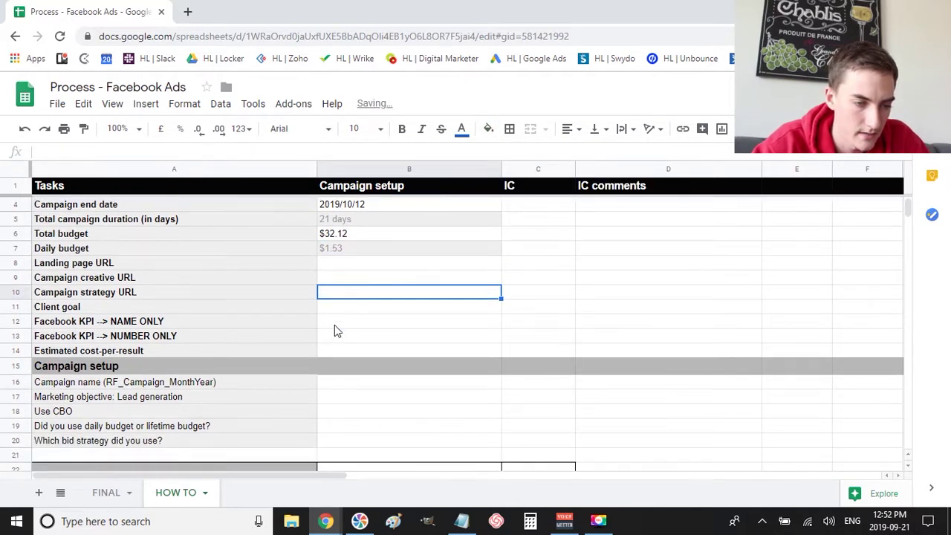
{"action": "left_click", "coordinate": [349, 354]}
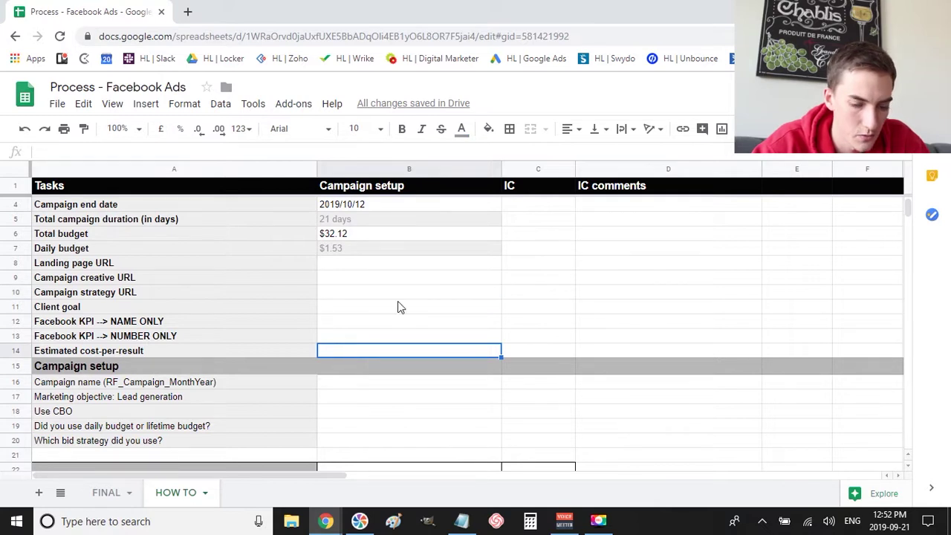
{"action": "type", "text": "="}
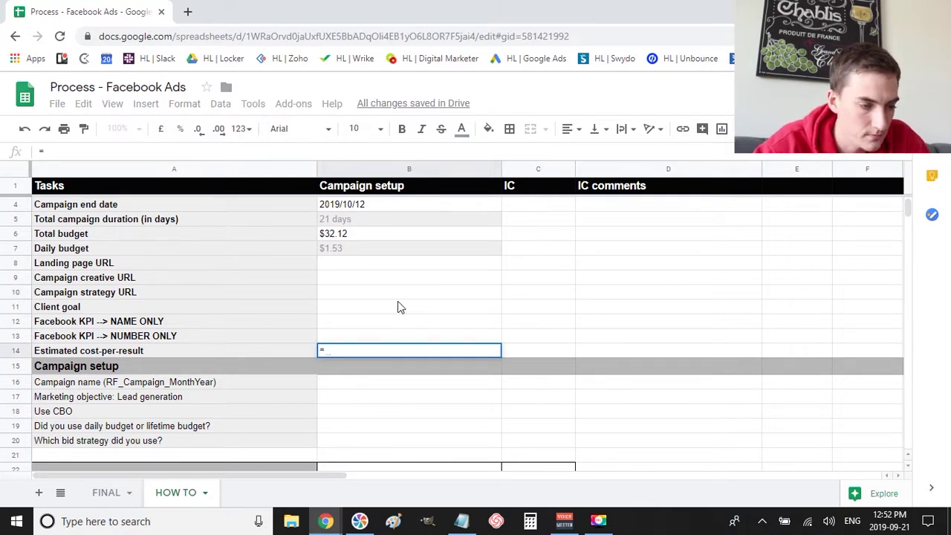
{"action": "left_click", "coordinate": [366, 233]}
{"action": "type", "text": "/"}
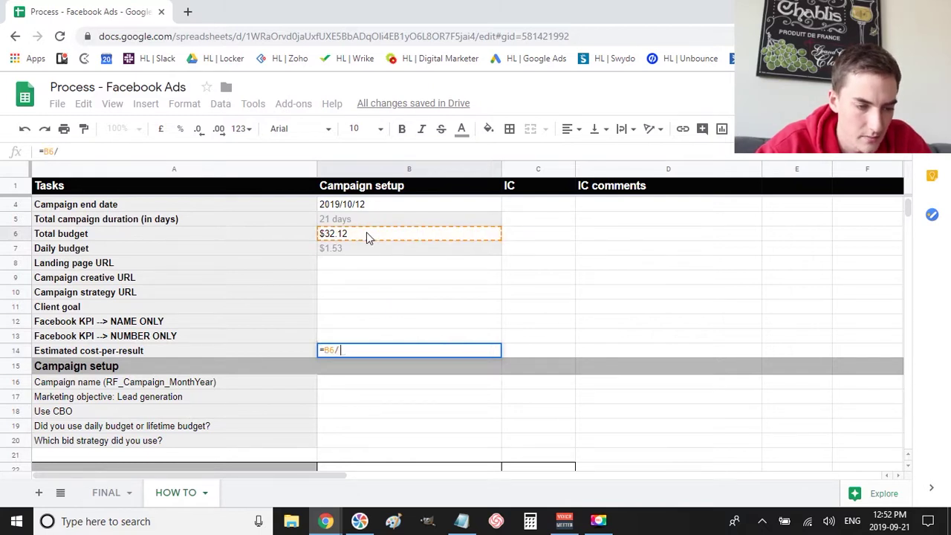
{"action": "left_click", "coordinate": [361, 338]}
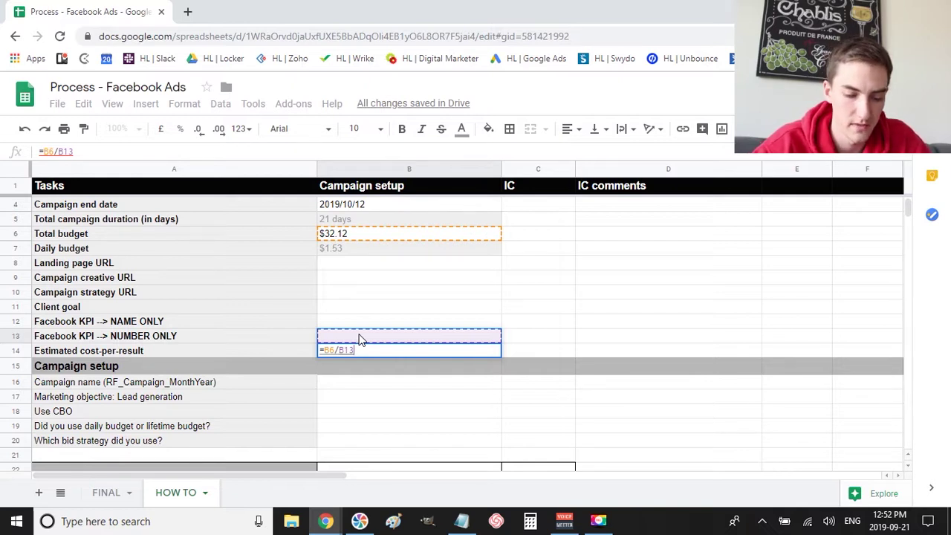
{"action": "key", "text": "Return"}
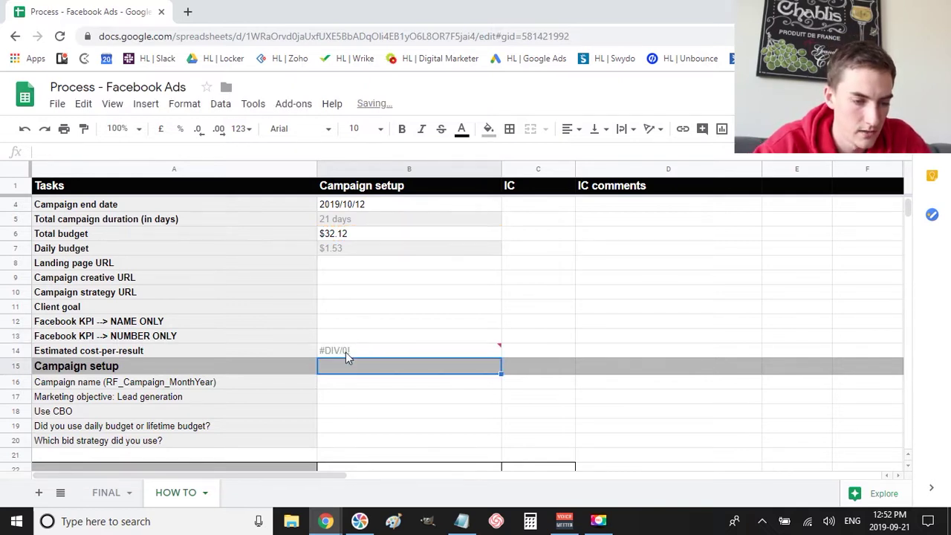
Enter 12 as the Facebook KPI number
{"action": "left_click", "coordinate": [345, 336]}
{"action": "type", "text": "12"}
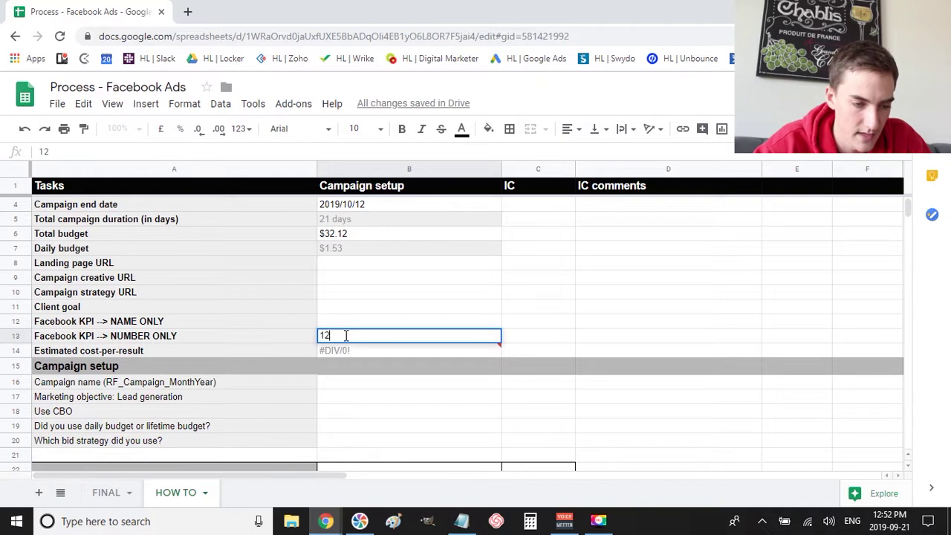
{"action": "key", "text": "Return"}
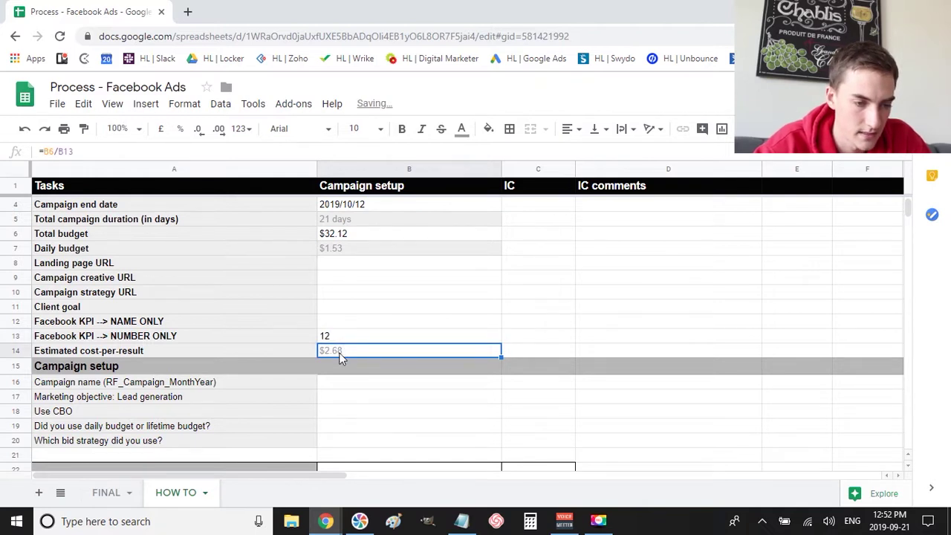
Fill the Estimated cost-per-result cell with light grey
{"action": "left_click", "coordinate": [488, 130]}
{"action": "left_click", "coordinate": [606, 180]}
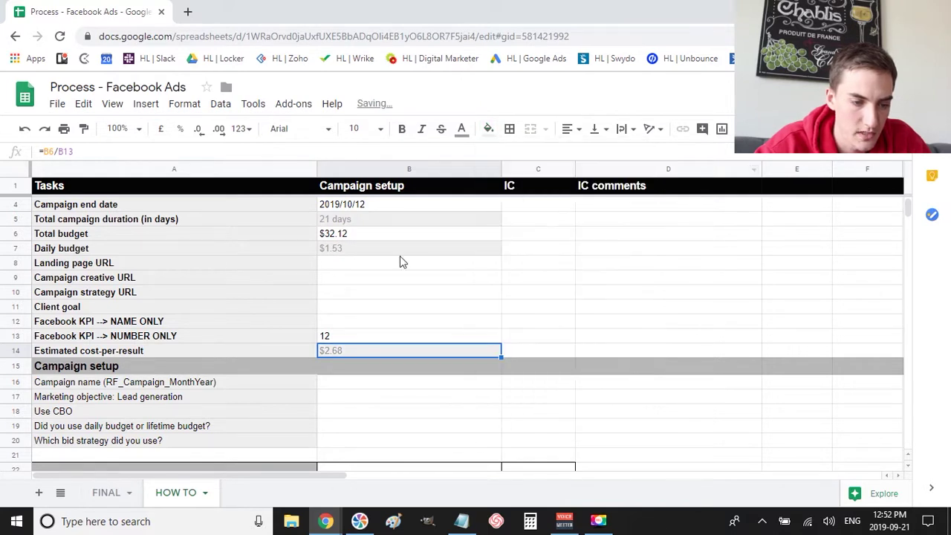
{"action": "left_click", "coordinate": [385, 294]}
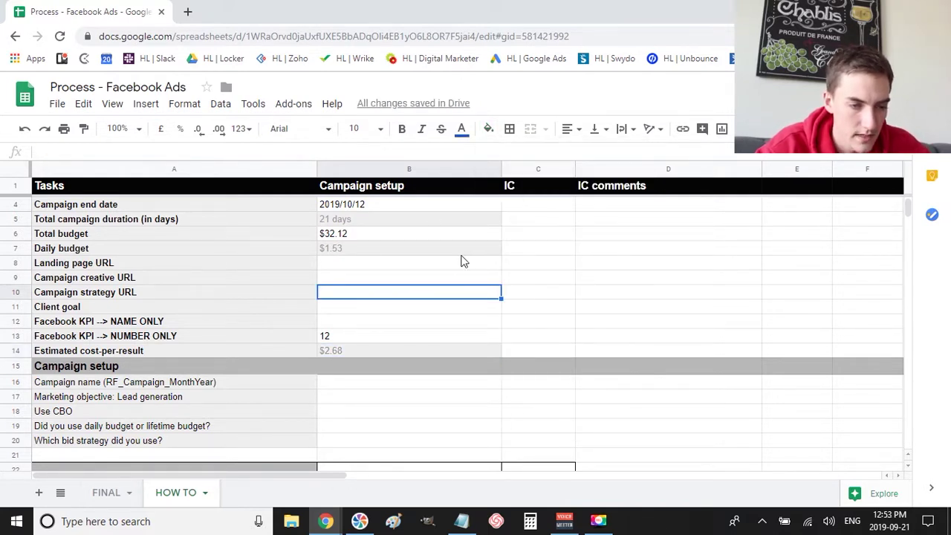
Add list-of-items data validation with the options Complete and Not complete to the Marketing objective cell B17 and save it
{"action": "scroll", "coordinate": [463, 263], "scroll_direction": "down", "scroll_amount": 2}
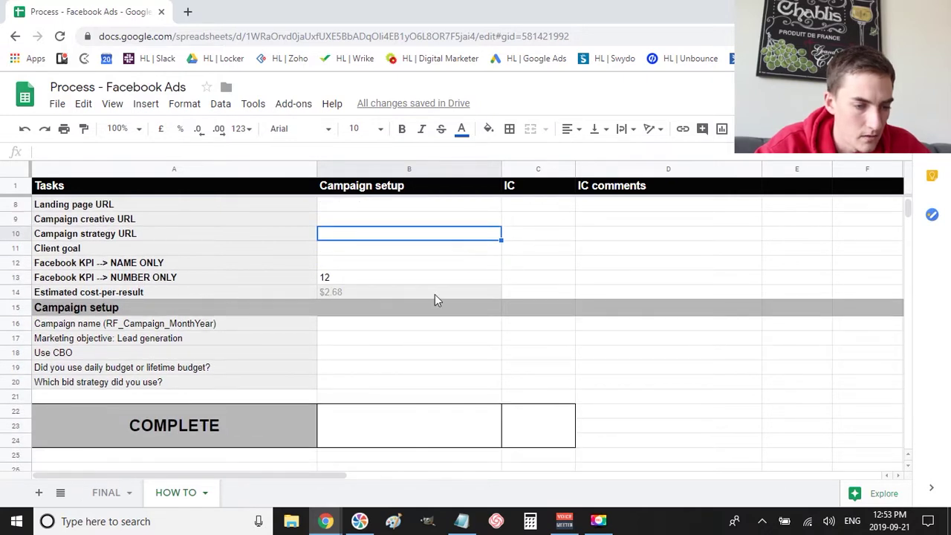
{"action": "left_click", "coordinate": [407, 326]}
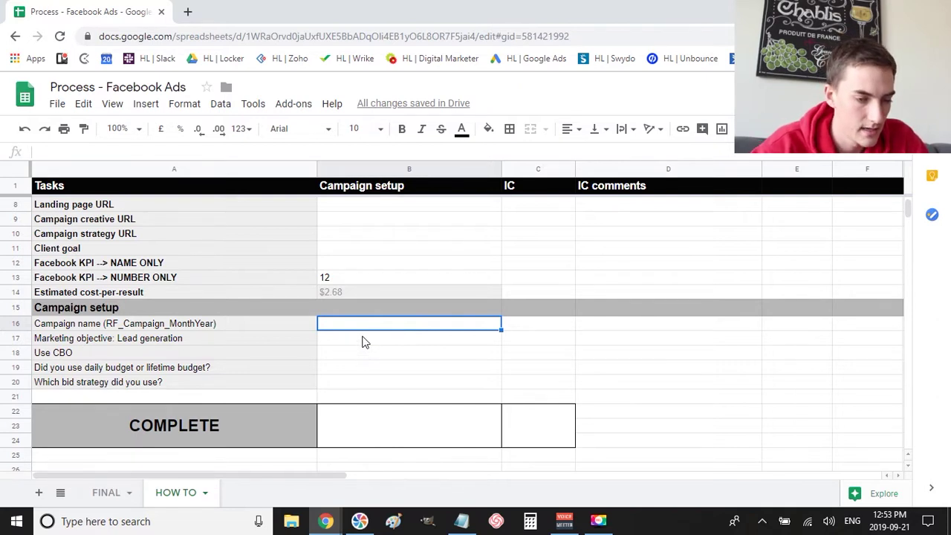
{"action": "left_click", "coordinate": [362, 341]}
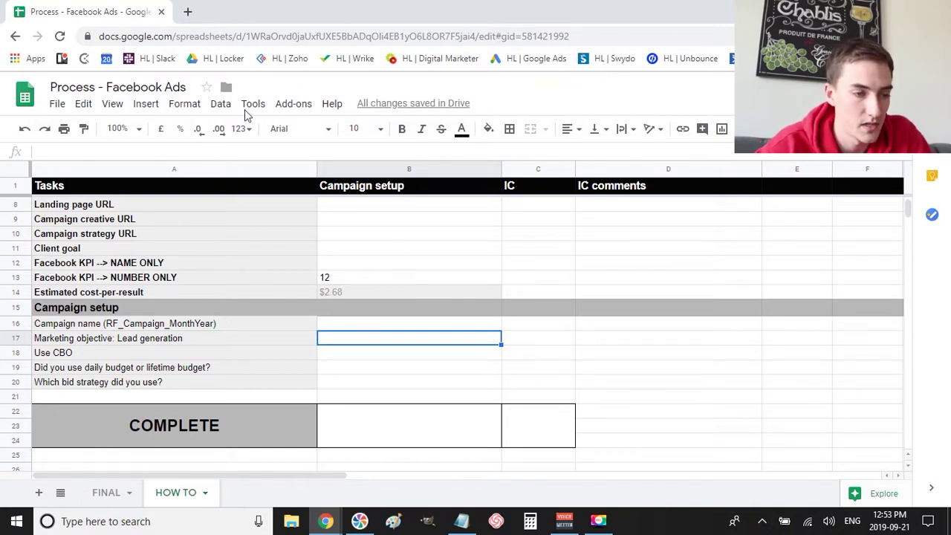
{"action": "left_click", "coordinate": [219, 108]}
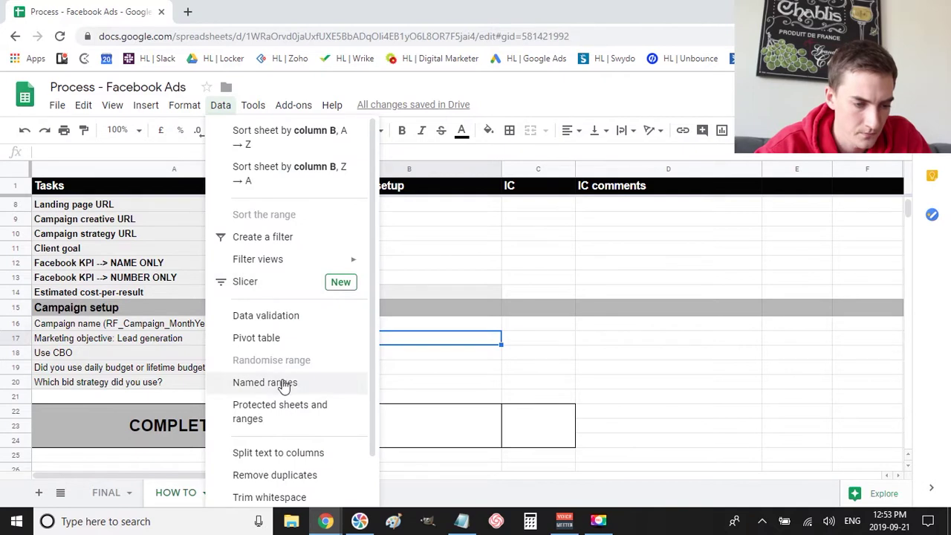
{"action": "left_click", "coordinate": [266, 316]}
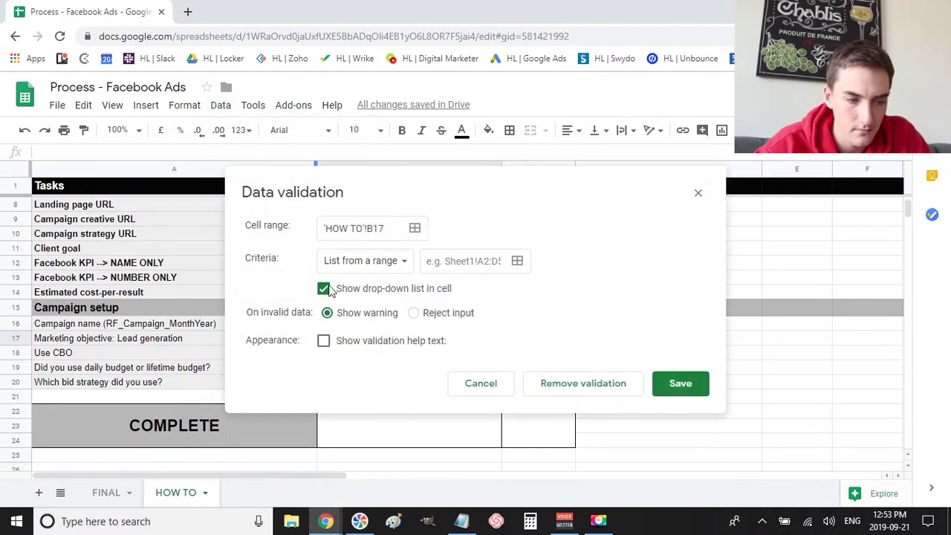
{"action": "left_click", "coordinate": [363, 262]}
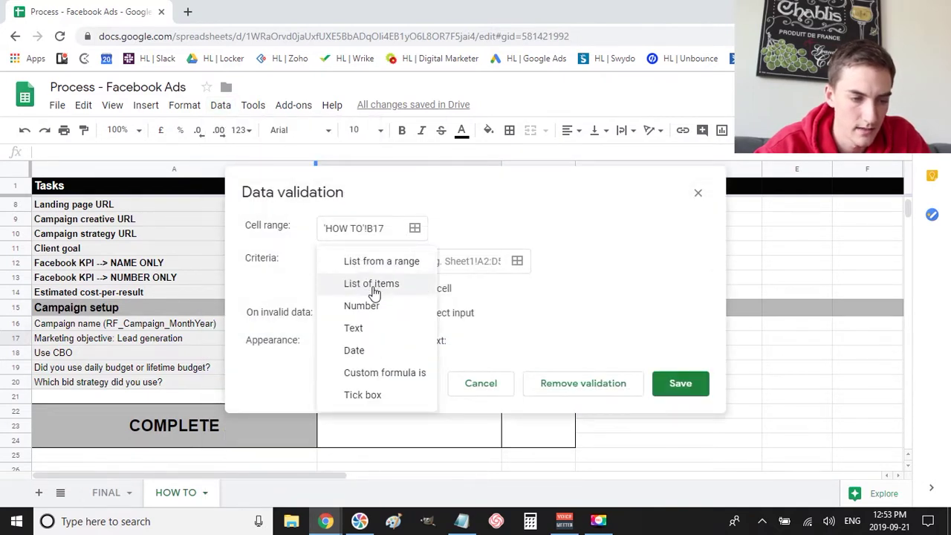
{"action": "left_click", "coordinate": [373, 285]}
{"action": "left_click", "coordinate": [468, 259]}
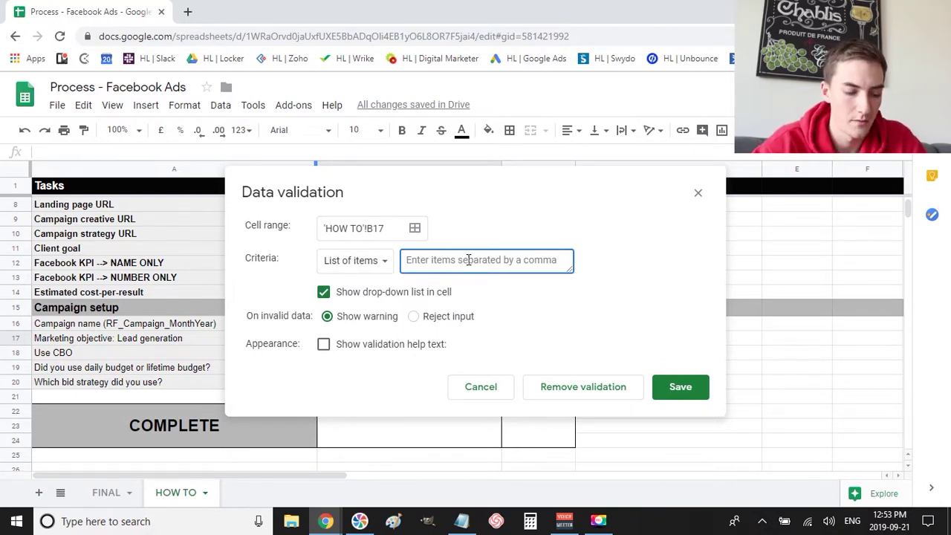
{"action": "type", "text": "Complete"}
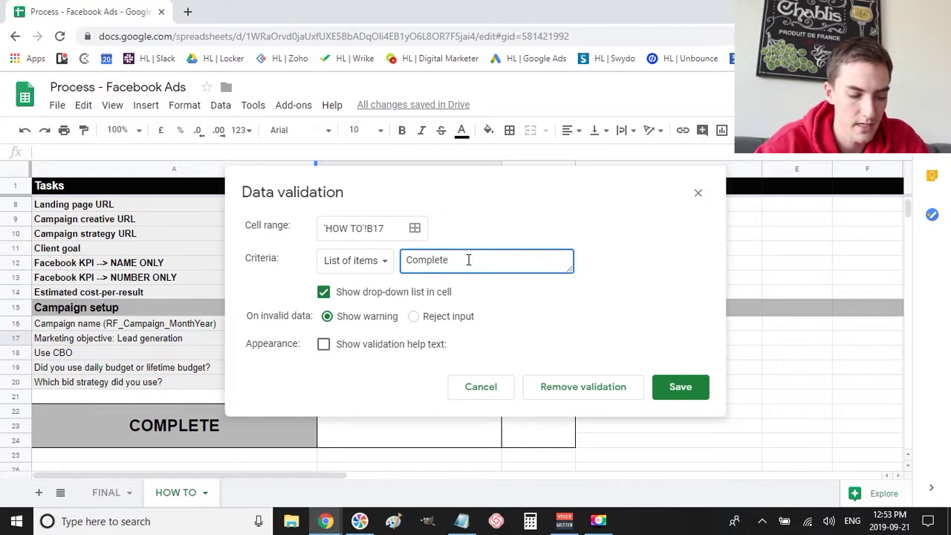
{"action": "type", "text": ",Not Complete"}
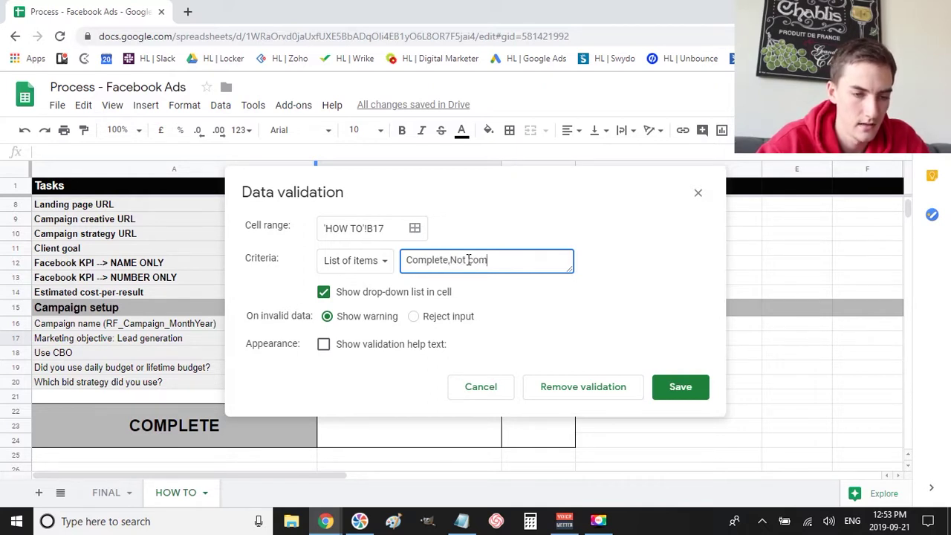
{"action": "left_click", "coordinate": [682, 387]}
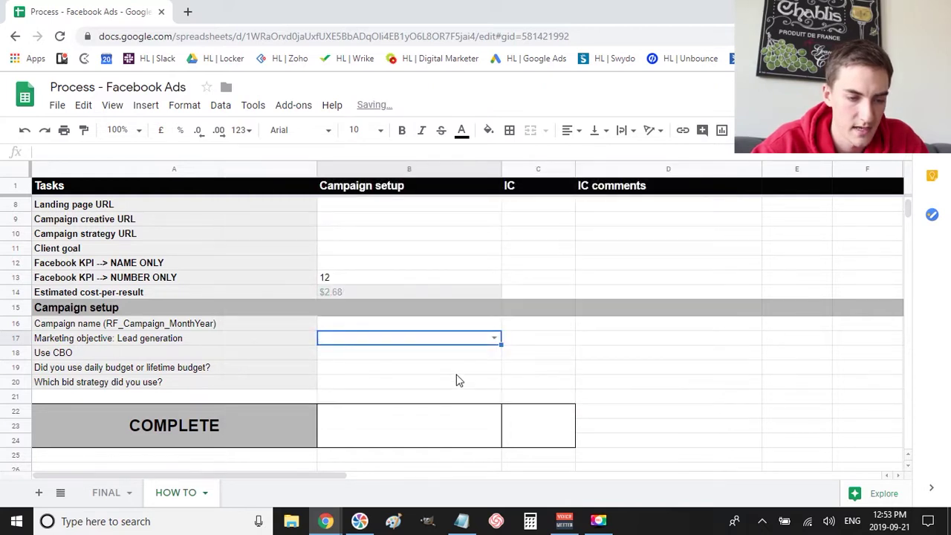
Try the Marketing objective drop-down by choosing Complete and switching it to Not complete
{"action": "left_click", "coordinate": [461, 369]}
{"action": "left_click", "coordinate": [494, 340]}
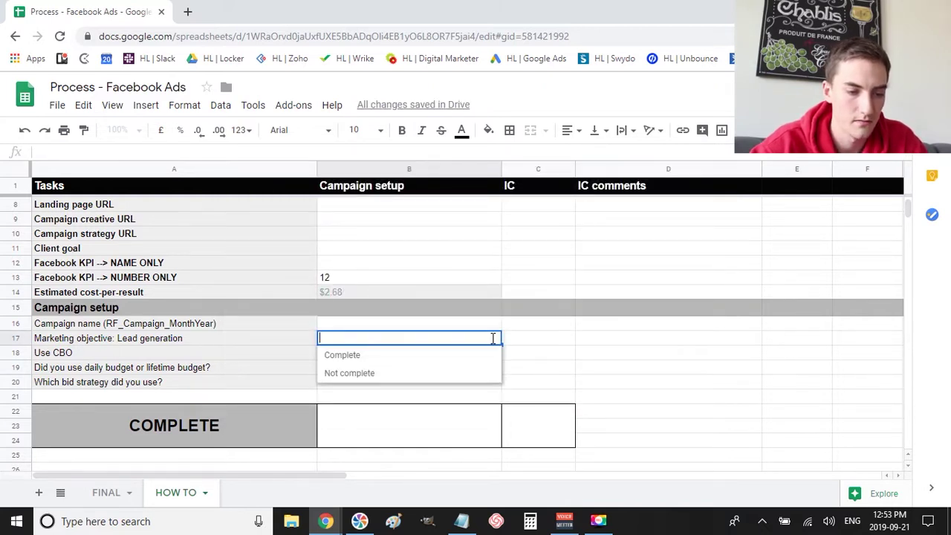
{"action": "left_click", "coordinate": [399, 359]}
{"action": "left_click", "coordinate": [488, 352]}
{"action": "left_click", "coordinate": [493, 338]}
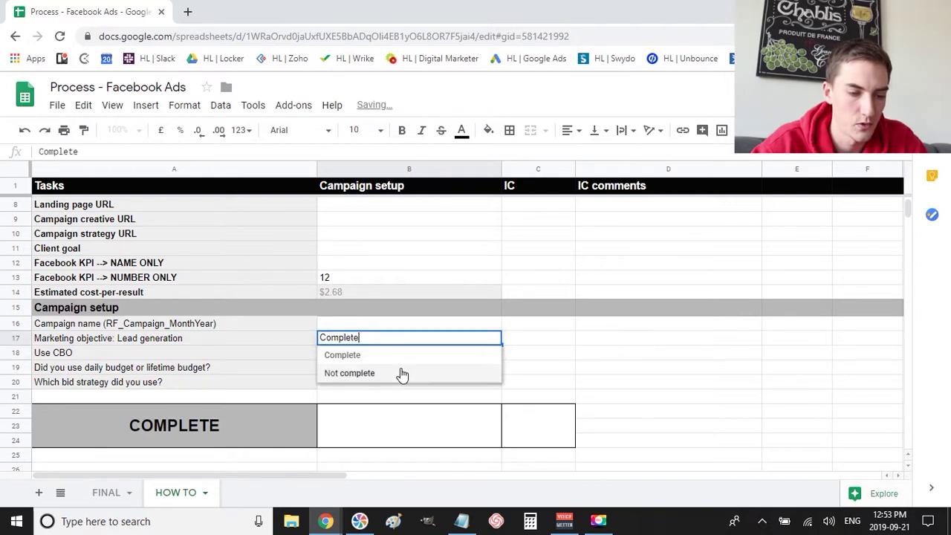
{"action": "left_click", "coordinate": [435, 373]}
{"action": "left_click", "coordinate": [627, 385]}
{"action": "left_click", "coordinate": [426, 355]}
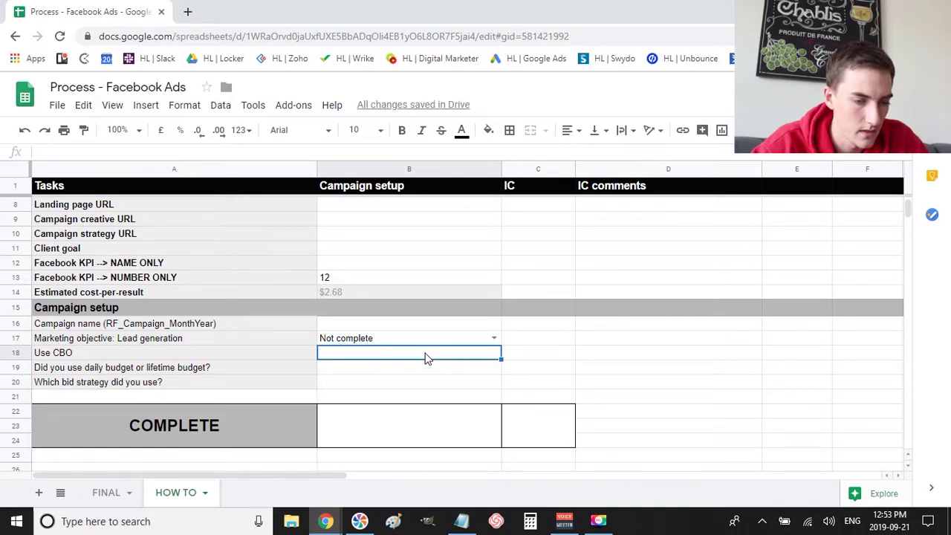
Copy the Marketing objective drop-down cell into the Use CBO cell B18 and set Use CBO to Complete
{"action": "left_click", "coordinate": [420, 342]}
{"action": "key", "text": "ctrl+c"}
{"action": "left_click", "coordinate": [411, 355]}
{"action": "key", "text": "ctrl+v"}
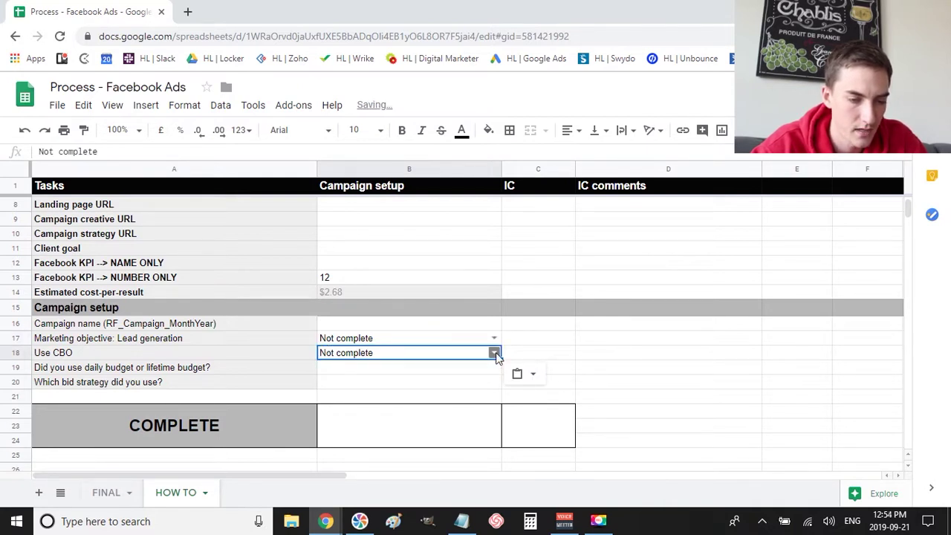
{"action": "left_click", "coordinate": [495, 354]}
{"action": "left_click", "coordinate": [388, 389]}
{"action": "left_click", "coordinate": [375, 338]}
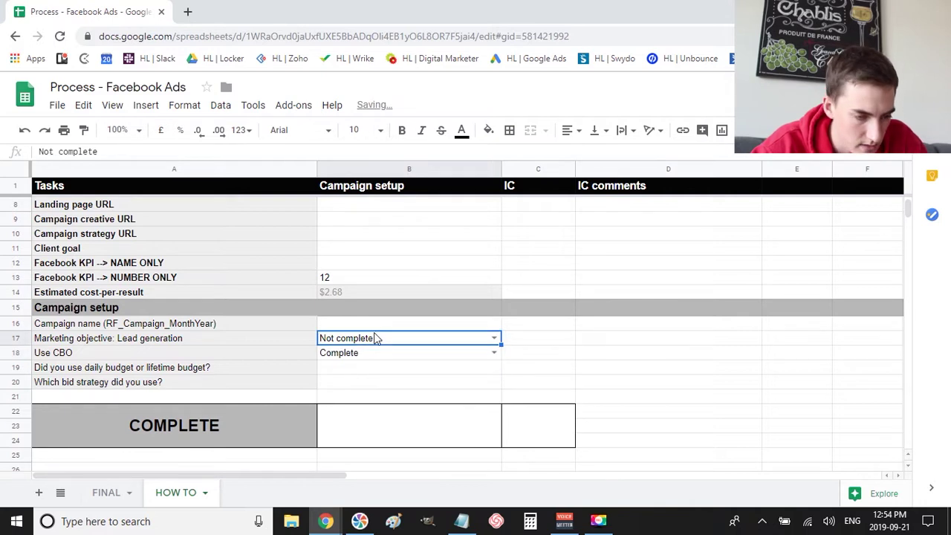
Add list-of-items data validation with the options Daily and Lifetime to the daily or lifetime budget cell B19 and save it
{"action": "left_click", "coordinate": [349, 371]}
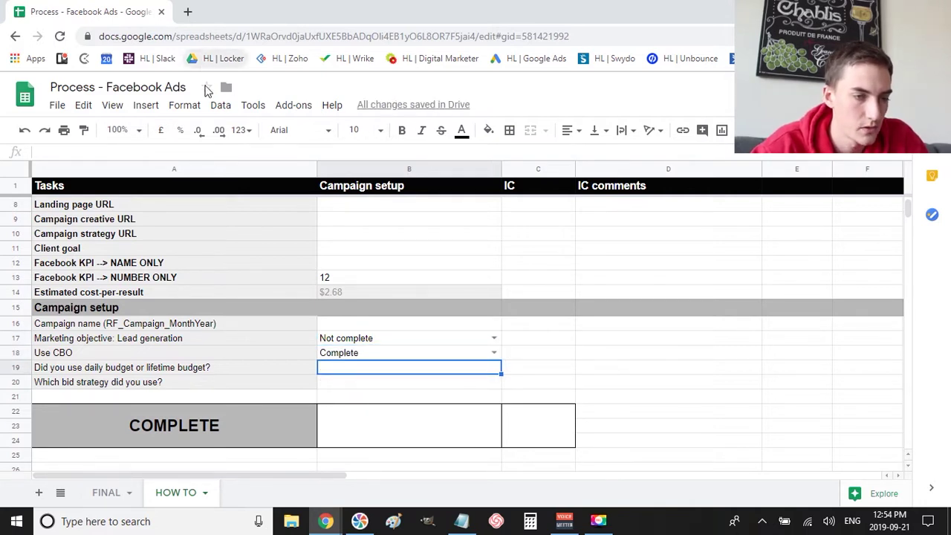
{"action": "left_click", "coordinate": [221, 106]}
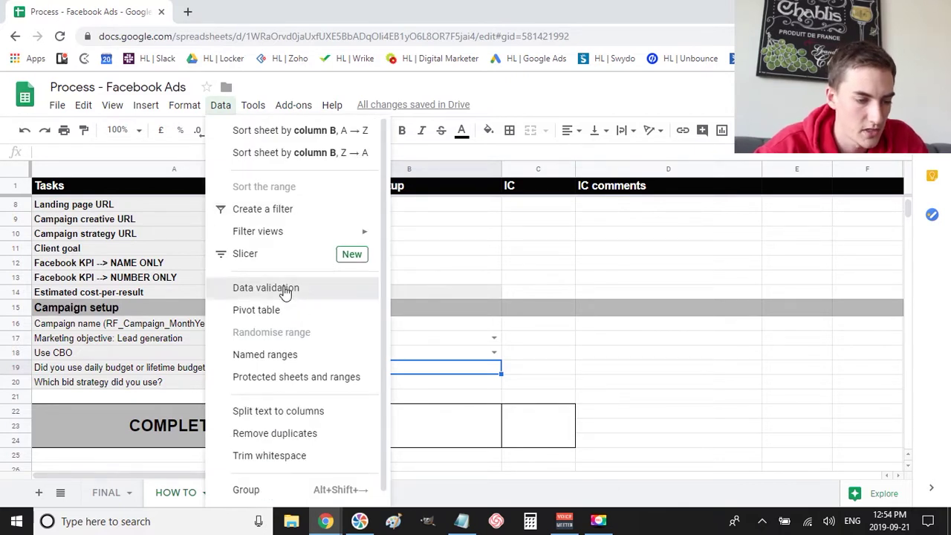
{"action": "left_click", "coordinate": [286, 288]}
{"action": "left_click", "coordinate": [382, 261]}
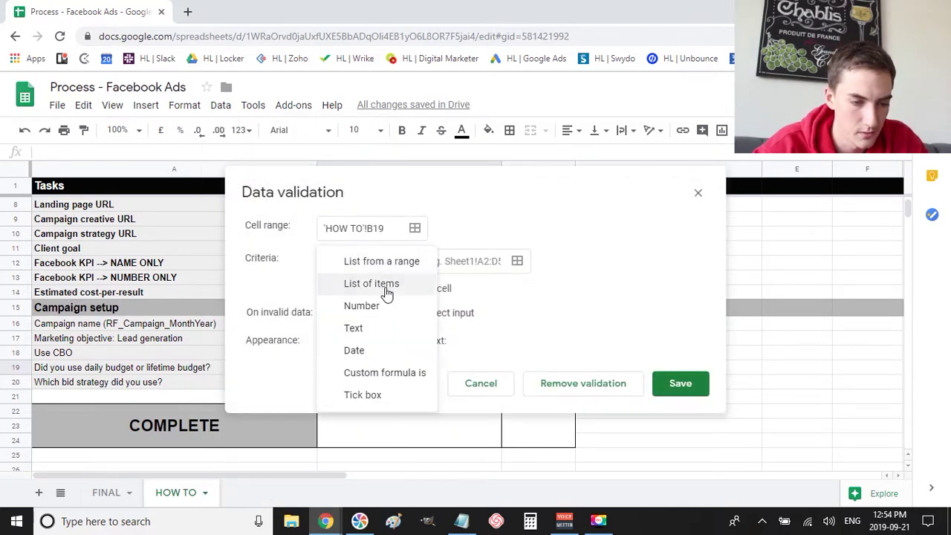
{"action": "left_click", "coordinate": [385, 285]}
{"action": "left_click", "coordinate": [455, 263]}
{"action": "type", "text": "Daily,Lifetime"}
{"action": "left_click", "coordinate": [696, 393]}
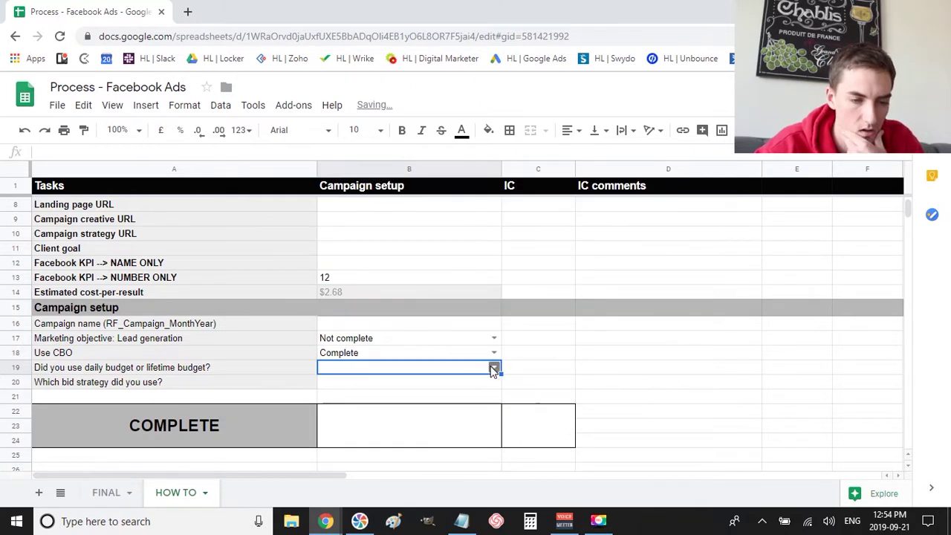
Choose Daily as the answer to the daily or lifetime budget question and select the bid strategy cell B20
{"action": "left_click", "coordinate": [494, 368]}
{"action": "left_click", "coordinate": [393, 386]}
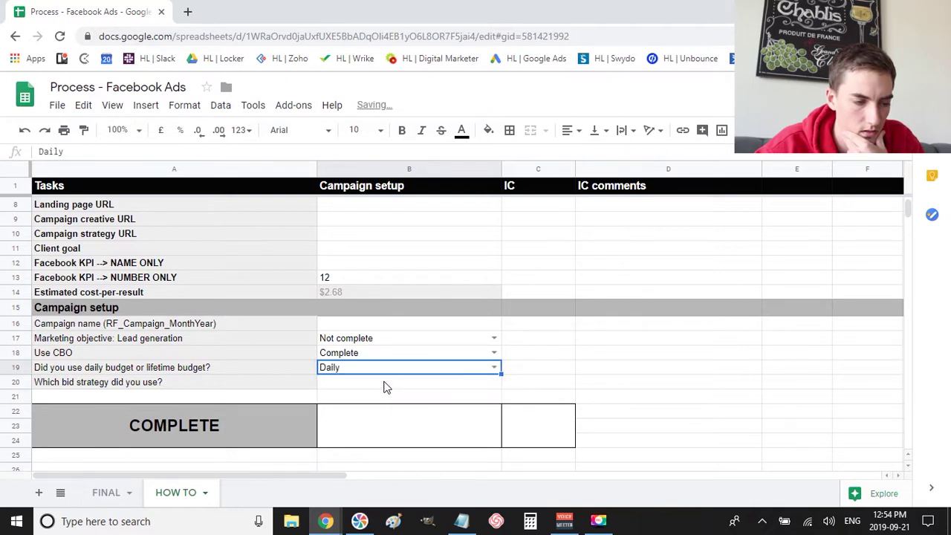
{"action": "left_click", "coordinate": [354, 388]}
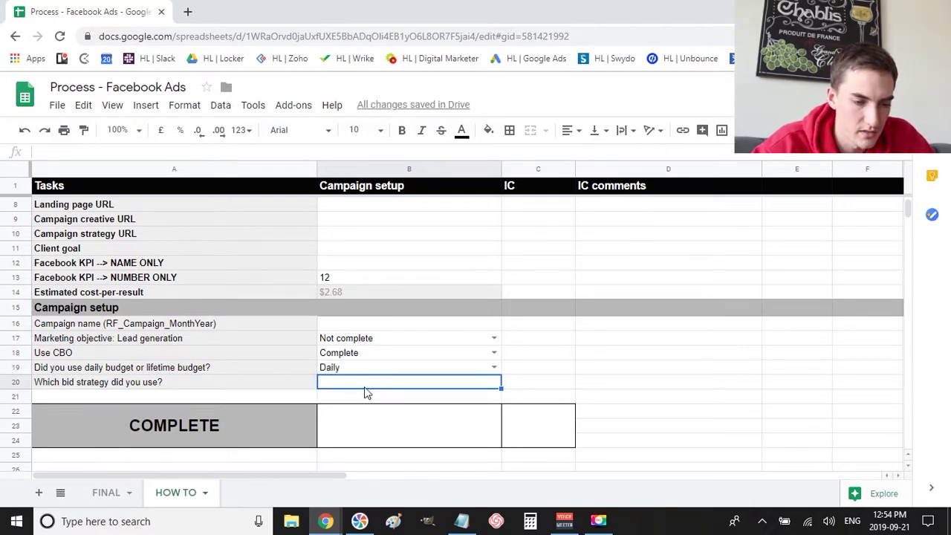
Open the data validation settings for cell B20, the answer to the bid strategy question, ready to define its criteria
{"action": "key", "text": "alt+Tab"}
{"action": "key", "text": "alt+Tab"}
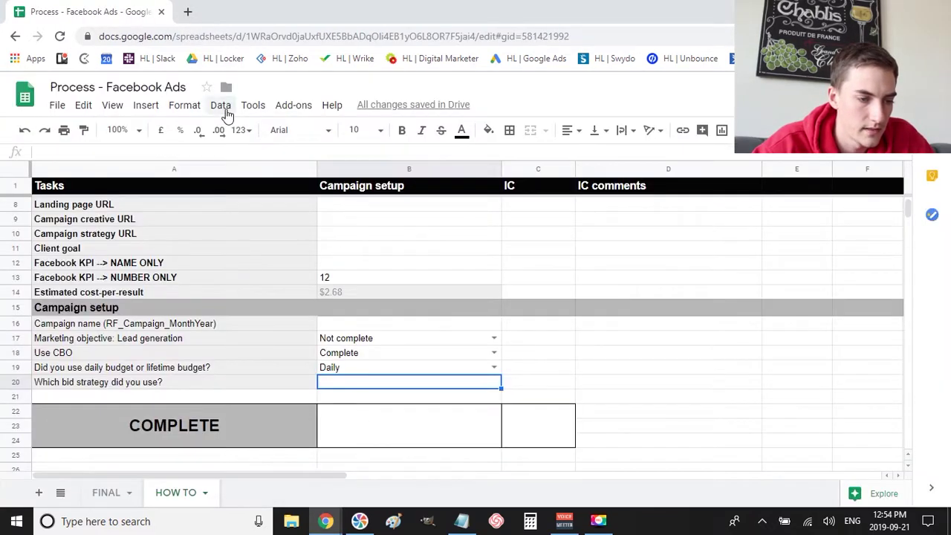
{"action": "left_click", "coordinate": [221, 105]}
{"action": "left_click", "coordinate": [272, 291]}
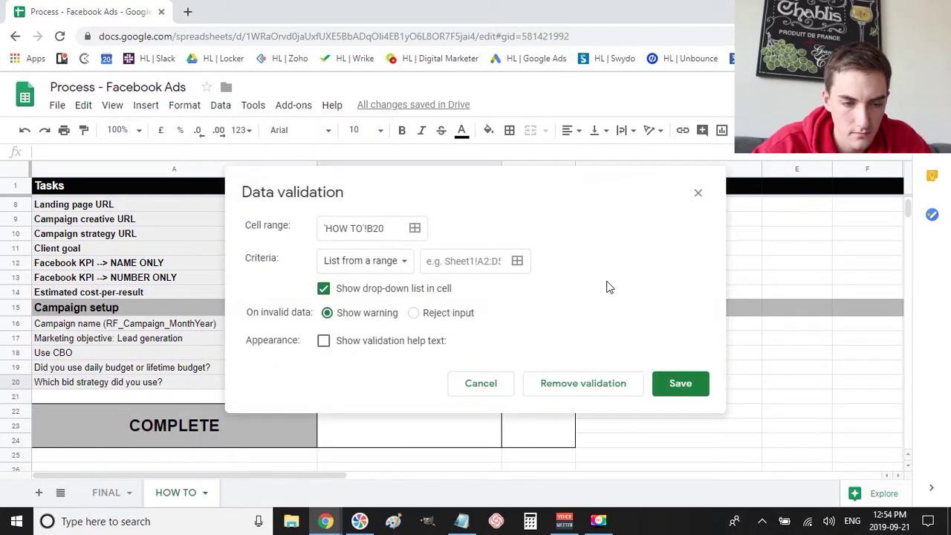
{"action": "left_click", "coordinate": [469, 260]}
Switch to Ads Manager and view the available Campaign Bid Strategy options, returning to the spreadsheet's validation settings
{"action": "key", "text": "alt+Tab"}
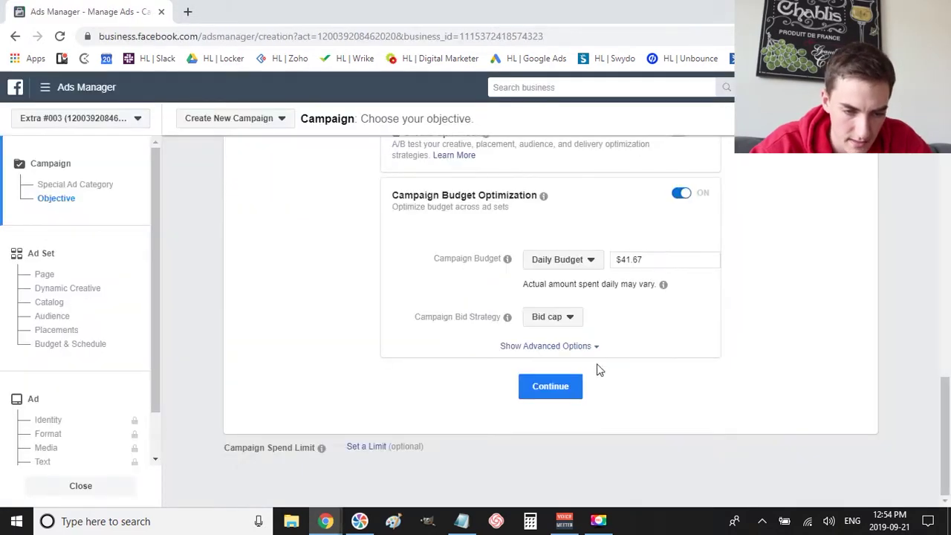
{"action": "left_click", "coordinate": [546, 318]}
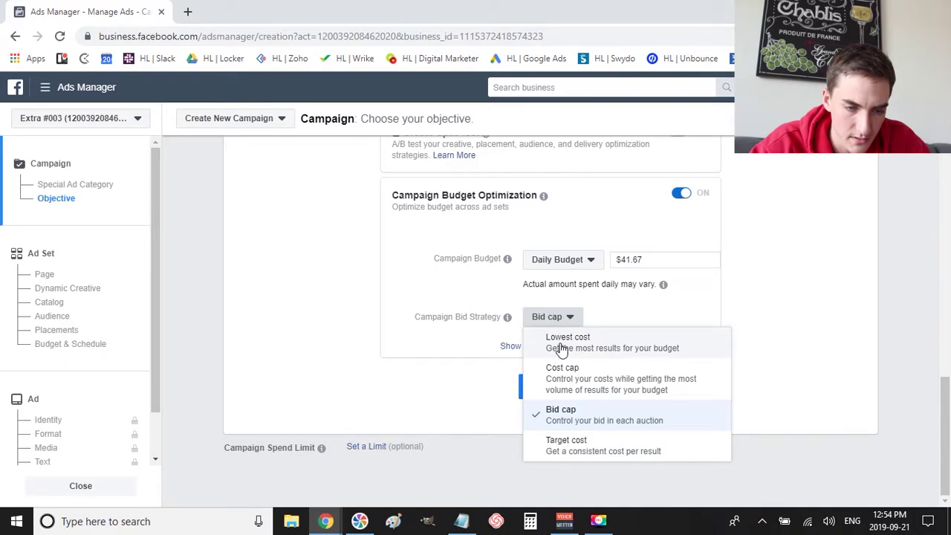
{"action": "key", "text": "alt+Tab"}
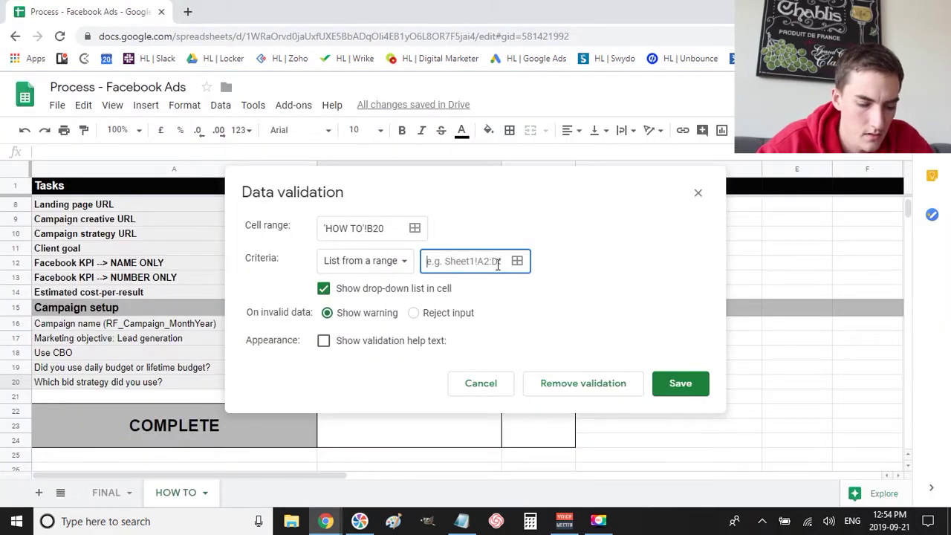
Give B20 a drop-down list of items "Lowest cost,Cost cap,Bid cap,Target cost", save it, and select Target cost in the cell
{"action": "type", "text": "Lowest cos"}
{"action": "left_click", "coordinate": [382, 266]}
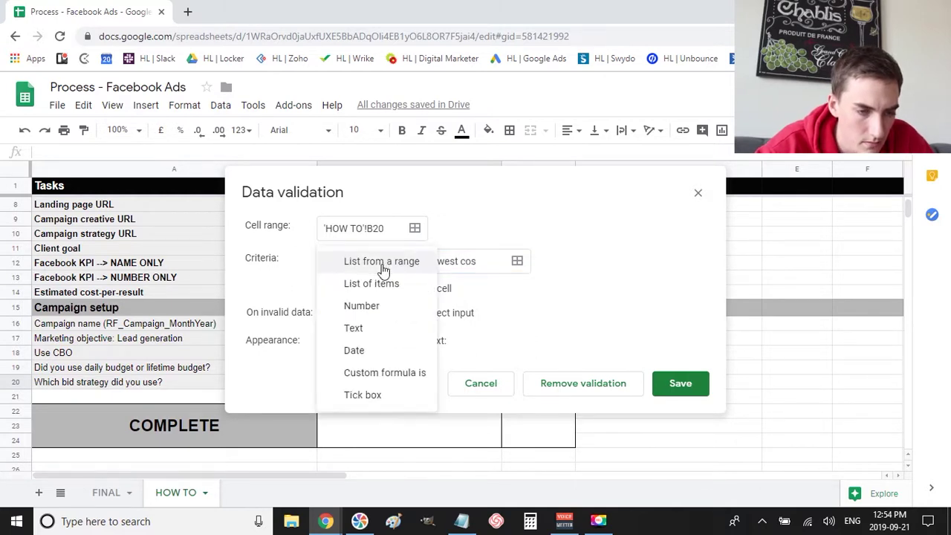
{"action": "left_click", "coordinate": [382, 282]}
{"action": "left_click", "coordinate": [448, 265]}
{"action": "type", "text": "Lowest cost,Cost cap,"}
{"action": "key", "text": "alt+Tab"}
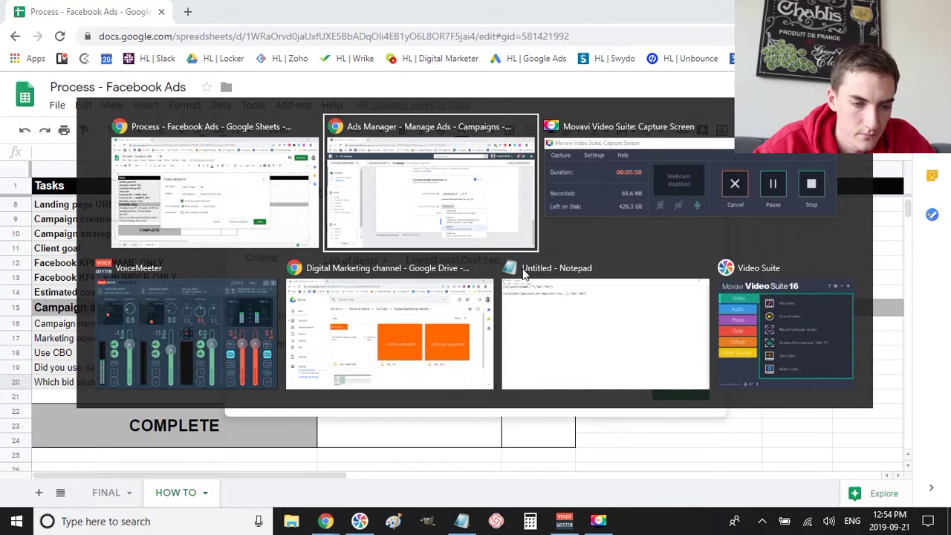
{"action": "key", "text": "alt+Tab"}
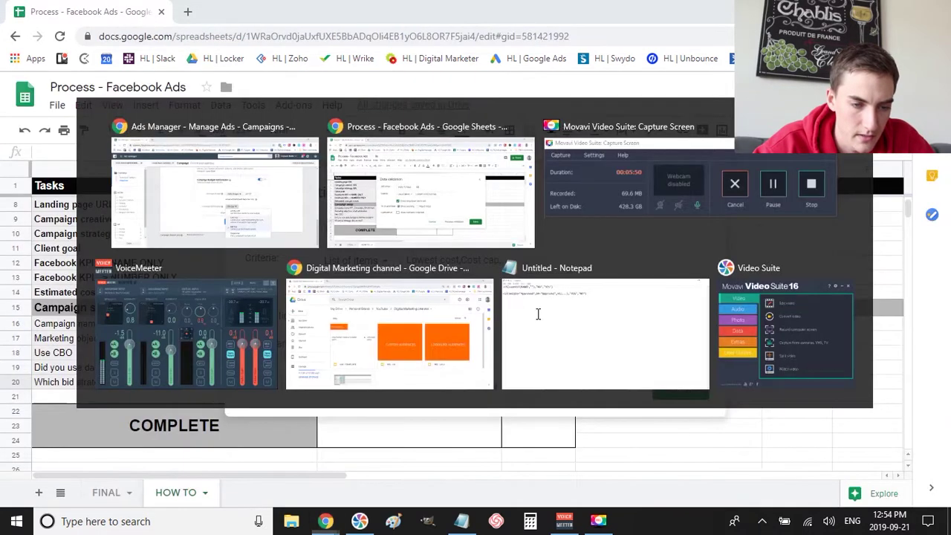
{"action": "type", "text": "Bid ca"}
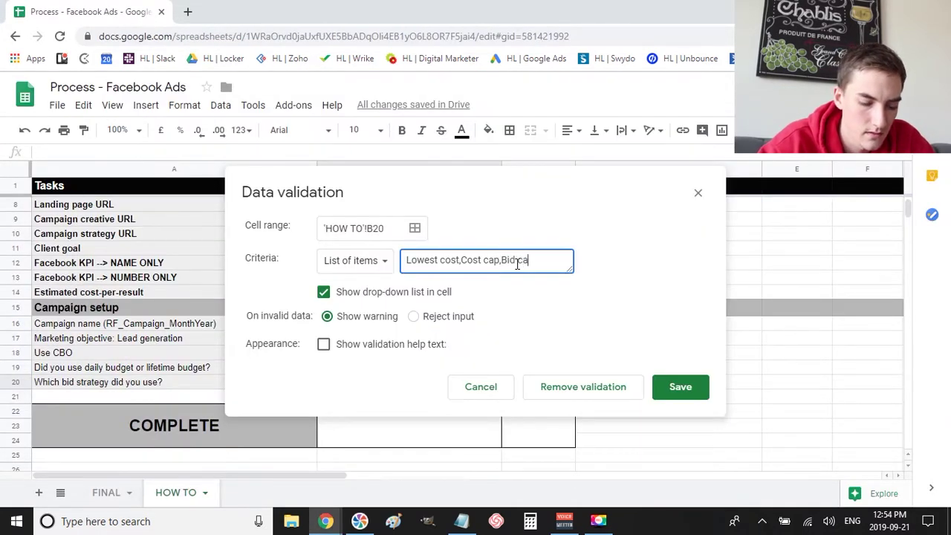
{"action": "type", "text": "p,Target cost"}
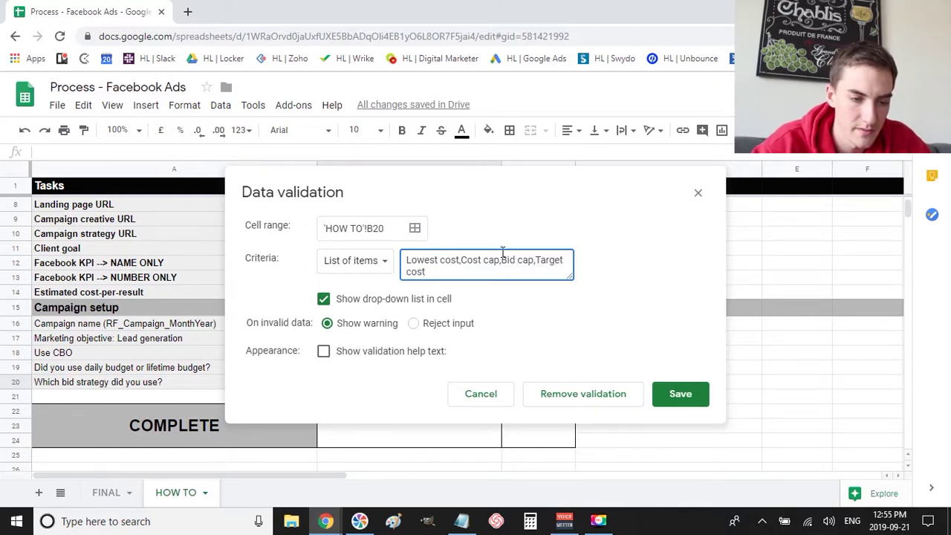
{"action": "left_click", "coordinate": [672, 390]}
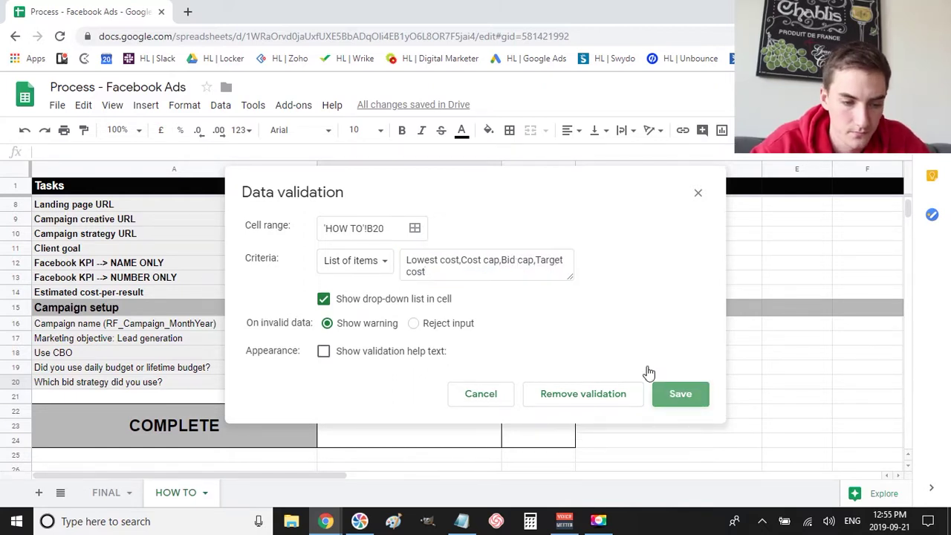
{"action": "left_click", "coordinate": [496, 381]}
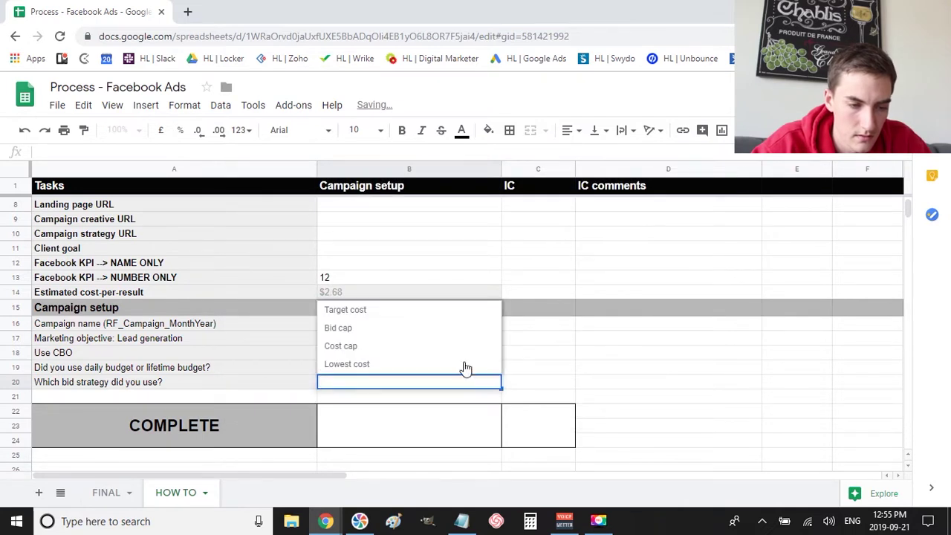
{"action": "left_click", "coordinate": [346, 310]}
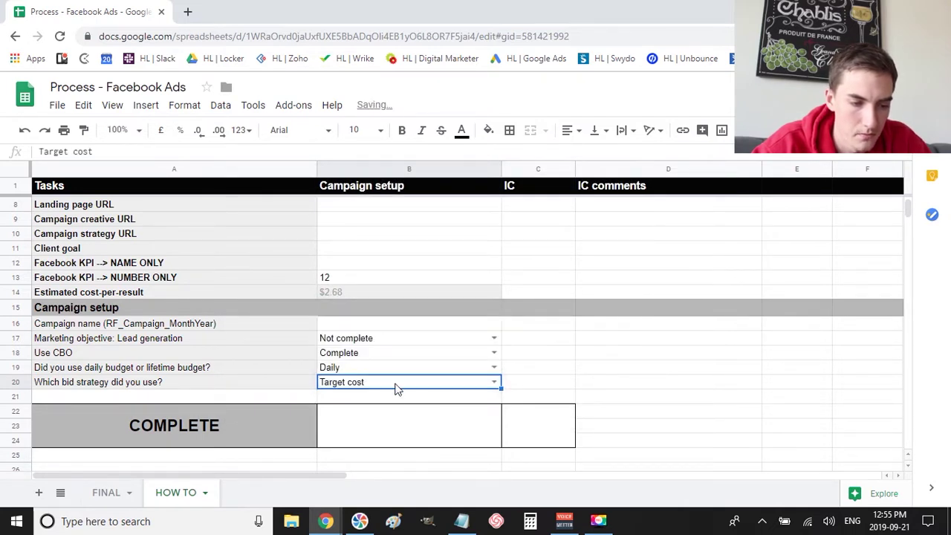
Review the pre-setup information and campaign setup rows that the COMPLETE cell has to evaluate
{"action": "scroll", "coordinate": [427, 343], "scroll_direction": "up", "scroll_amount": 2}
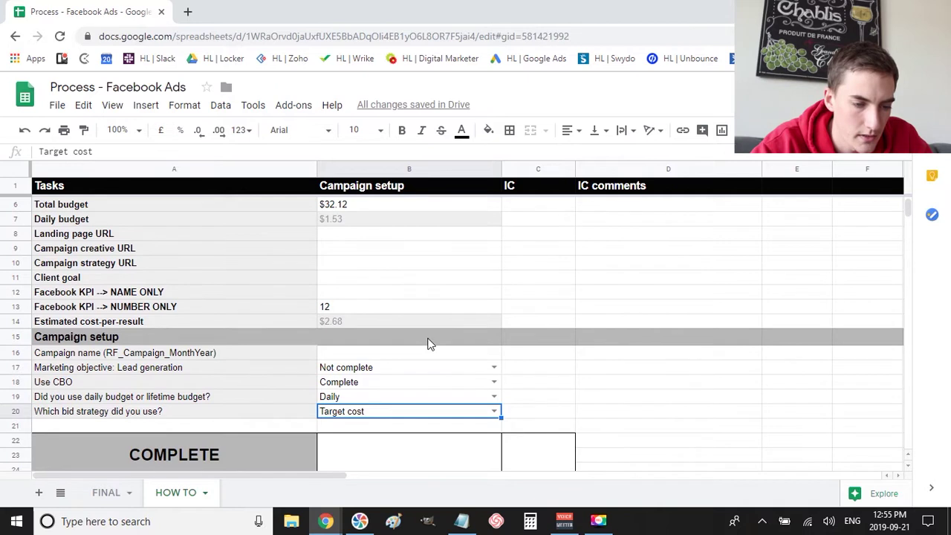
{"action": "scroll", "coordinate": [427, 343], "scroll_direction": "down", "scroll_amount": 3}
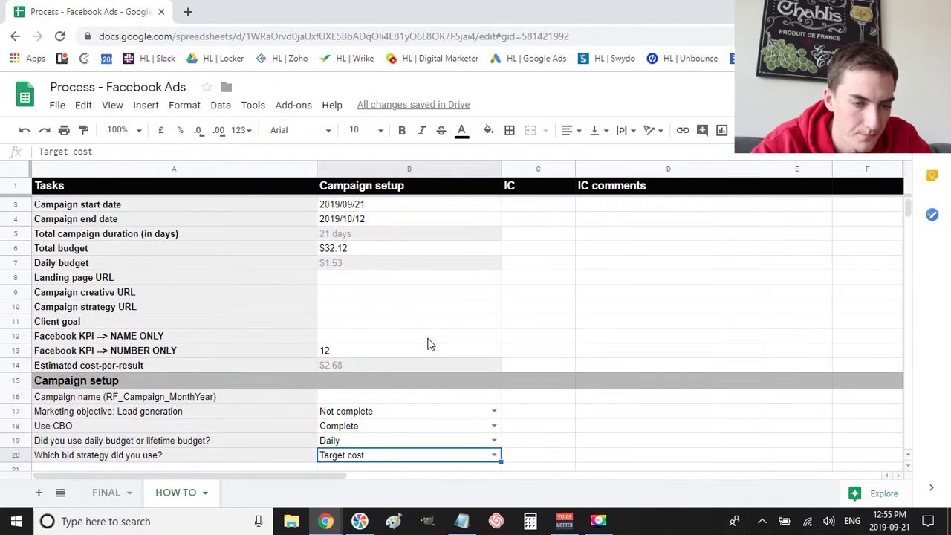
{"action": "scroll", "coordinate": [428, 344], "scroll_direction": "down", "scroll_amount": 2}
{"action": "scroll", "coordinate": [498, 277], "scroll_direction": "up", "scroll_amount": 3}
{"action": "scroll", "coordinate": [498, 277], "scroll_direction": "down", "scroll_amount": 3}
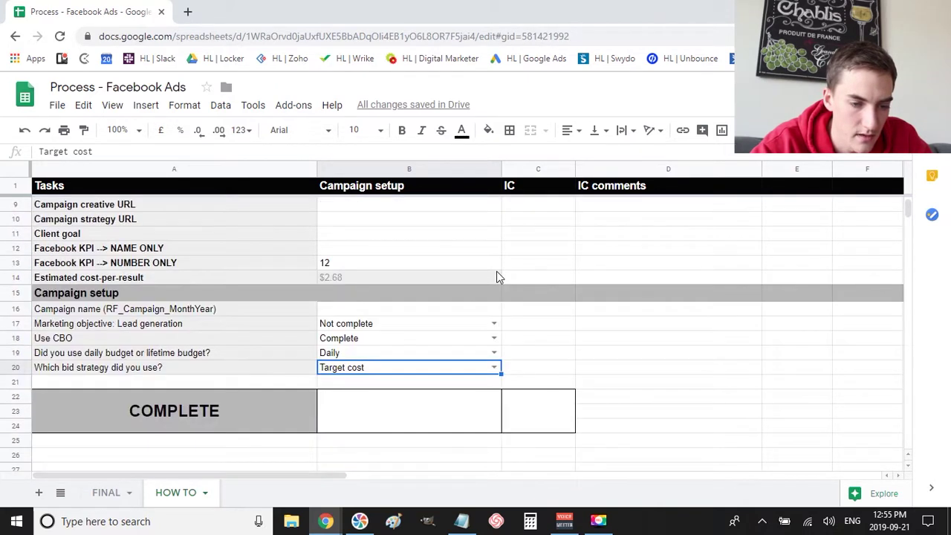
{"action": "left_click", "coordinate": [392, 401]}
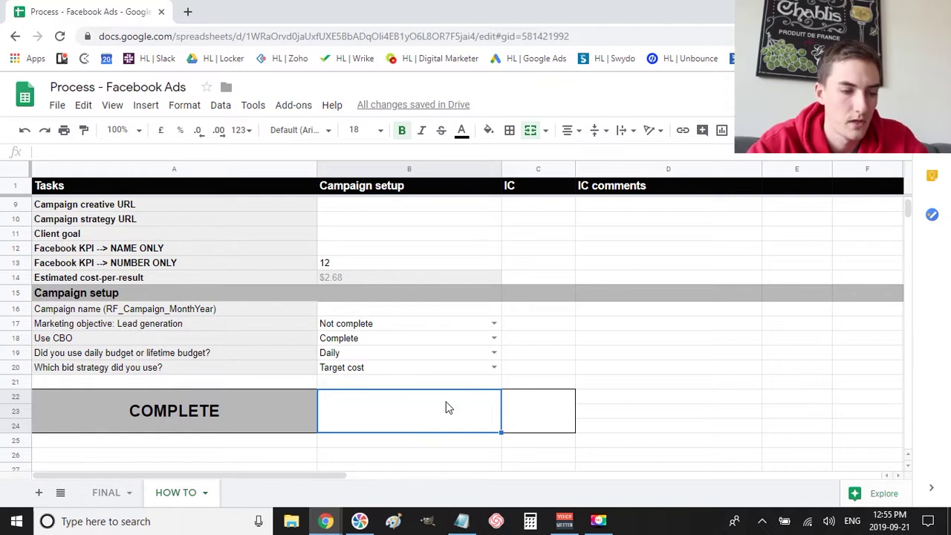
{"action": "scroll", "coordinate": [407, 260], "scroll_direction": "up", "scroll_amount": 3}
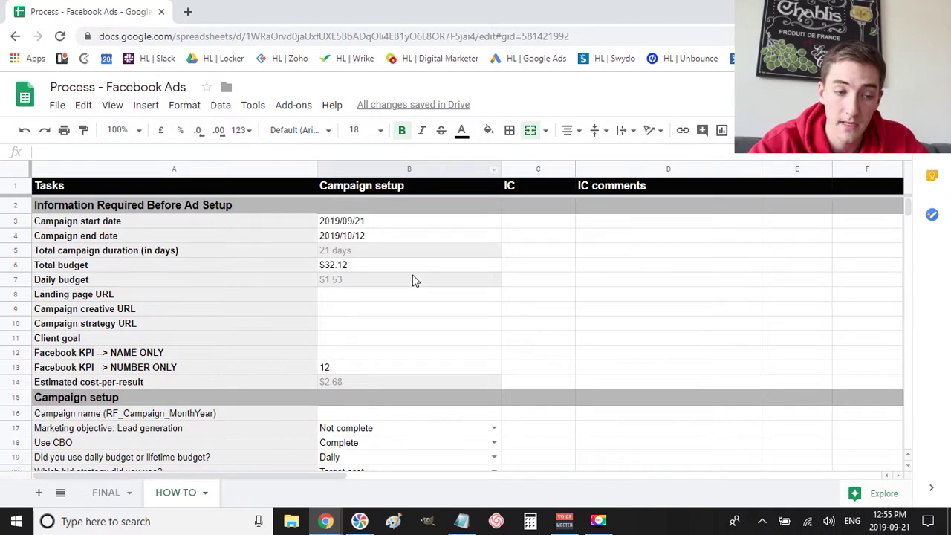
{"action": "scroll", "coordinate": [414, 280], "scroll_direction": "down", "scroll_amount": 3}
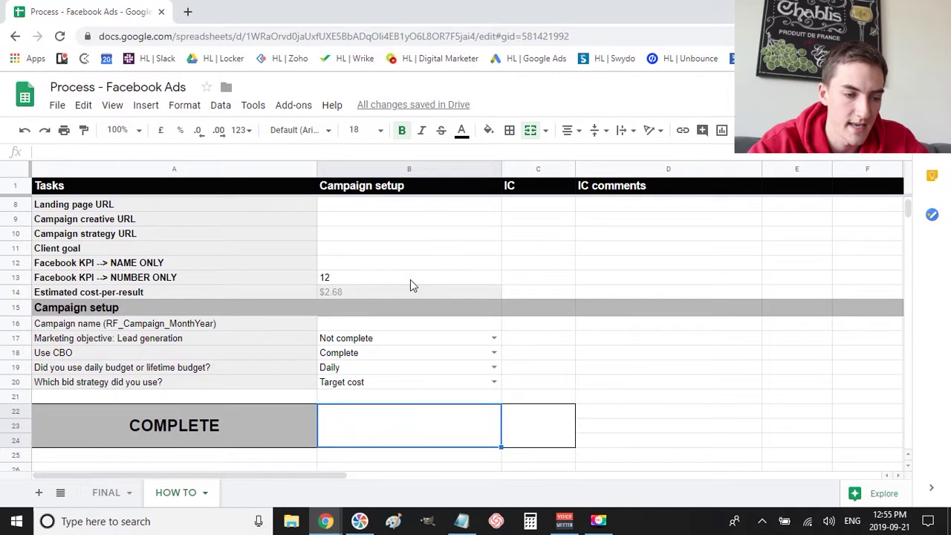
{"action": "scroll", "coordinate": [415, 276], "scroll_direction": "up", "scroll_amount": 2}
{"action": "scroll", "coordinate": [410, 279], "scroll_direction": "down", "scroll_amount": 2}
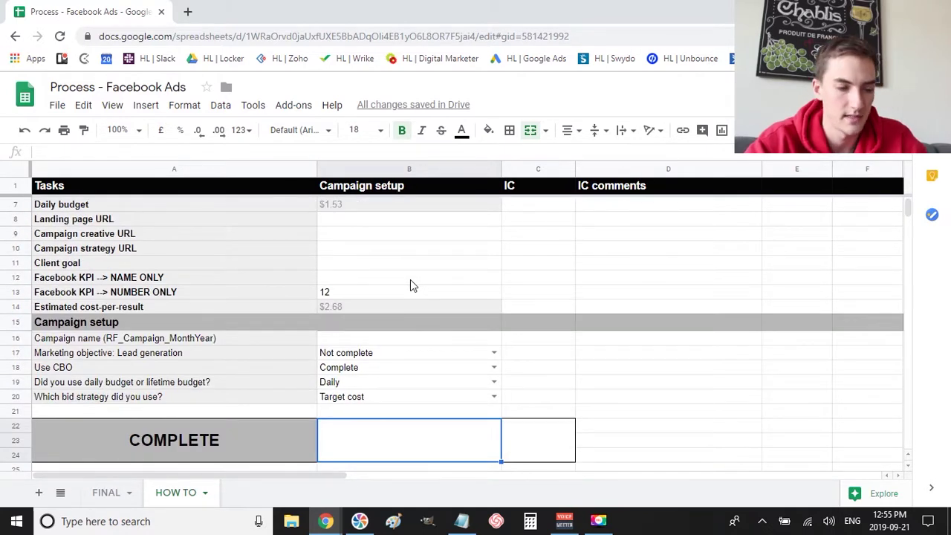
Write the draft formula =if(CONDITION,"NO","YES") in merged cell B22 beside COMPLETE
{"action": "double_click", "coordinate": [386, 442]}
{"action": "type", "text": "=i"}
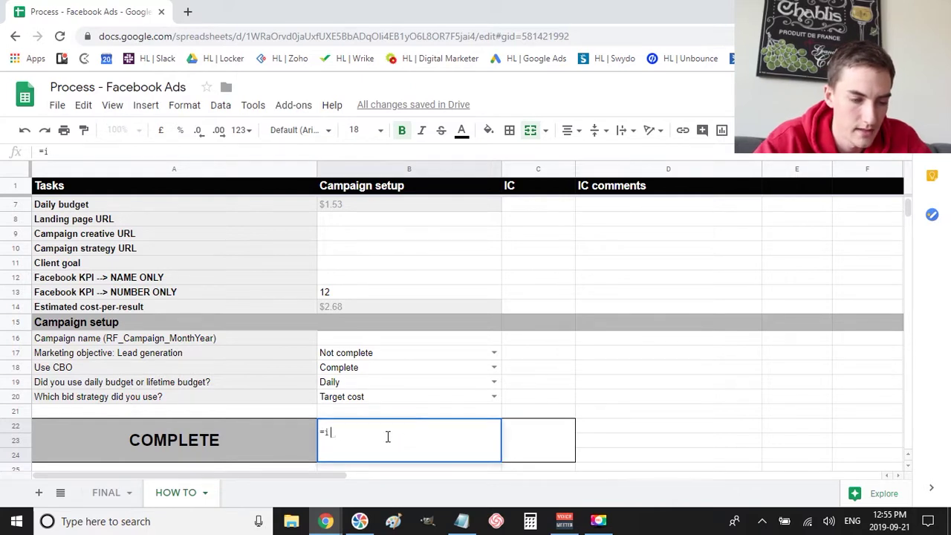
{"action": "type", "text": "f("}
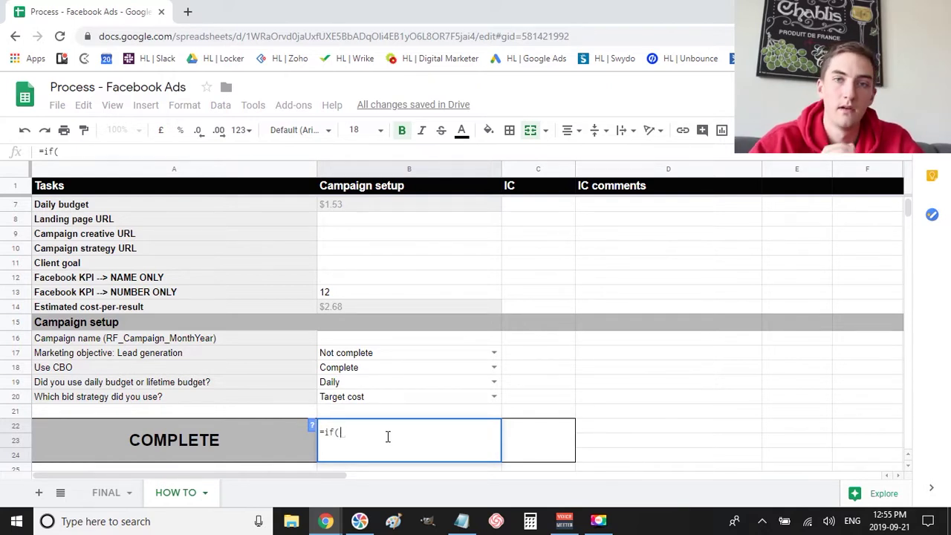
{"action": "type", "text": "CONDITION,"}
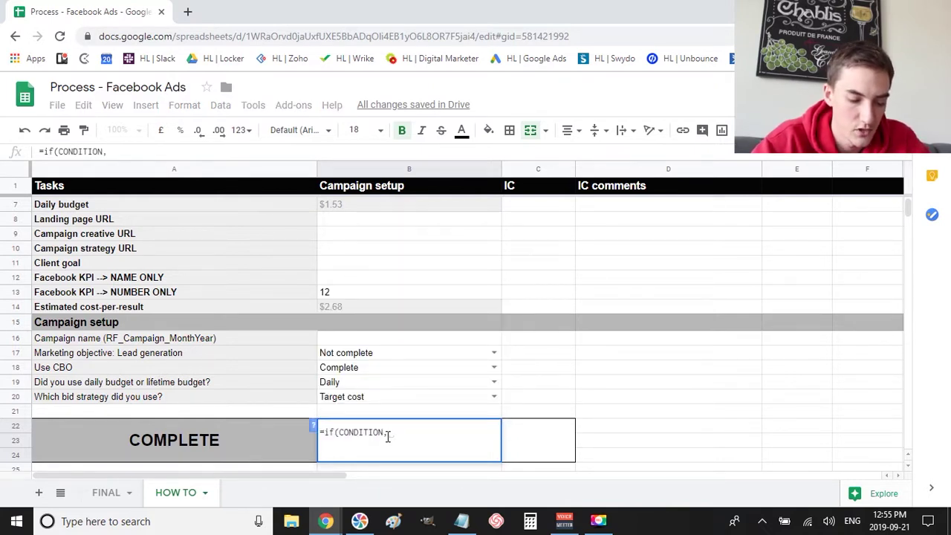
{"action": "type", "text": "\"YESY"}
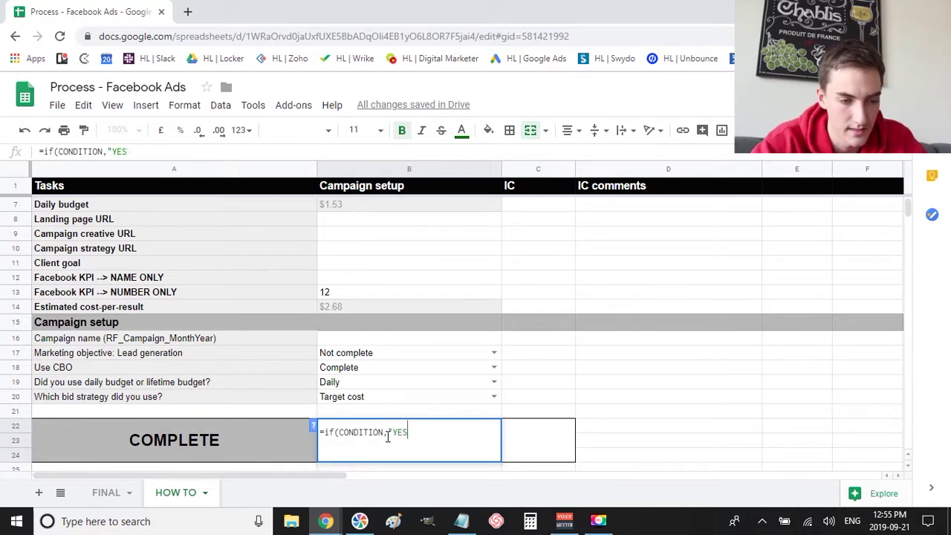
{"action": "key", "text": "BackSpace"}
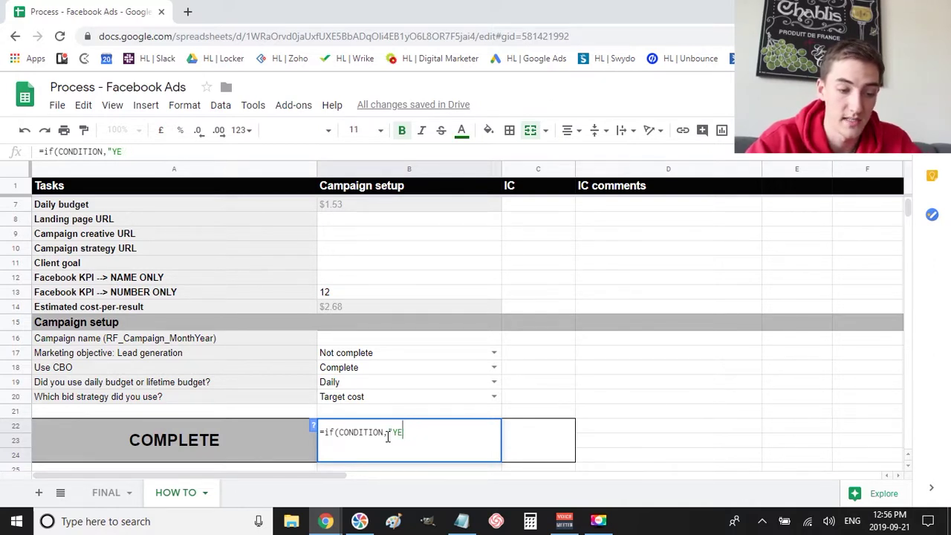
{"action": "key", "text": "BackSpace"}
{"action": "key", "text": "BackSpace"}
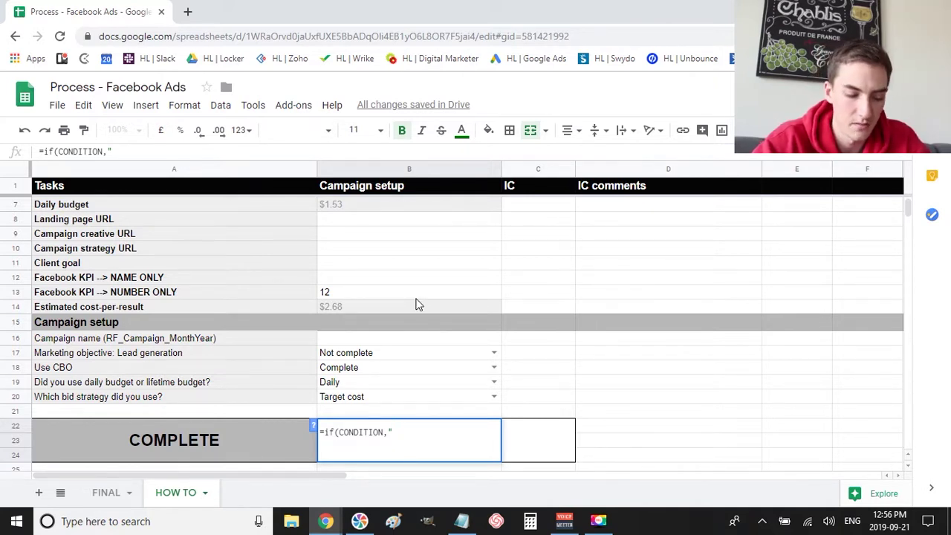
{"action": "type", "text": "NO\","}
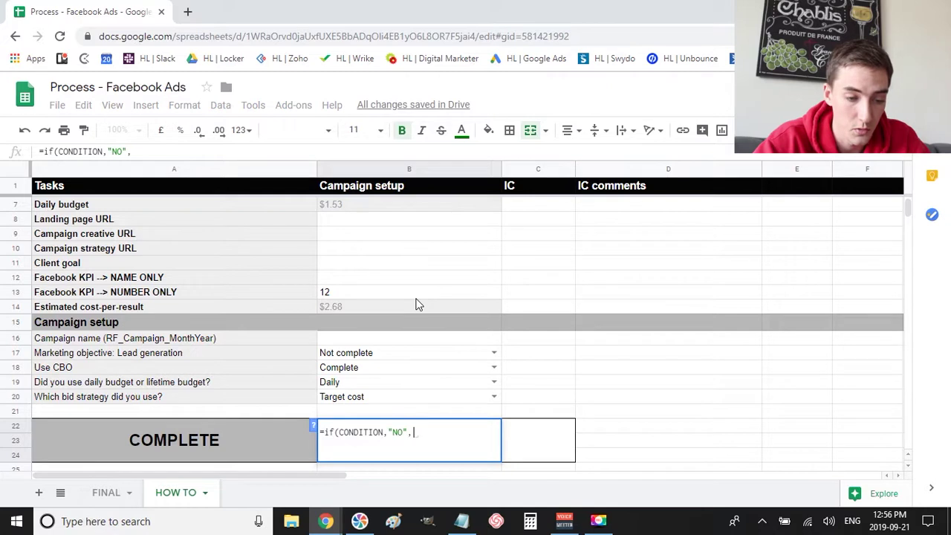
{"action": "type", "text": "\"YES"}
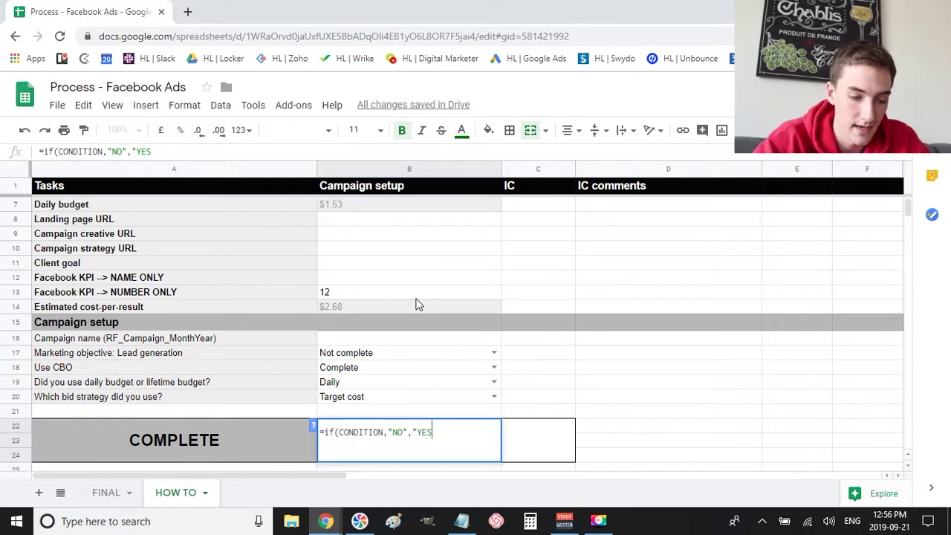
{"action": "type", "text": "\")"}
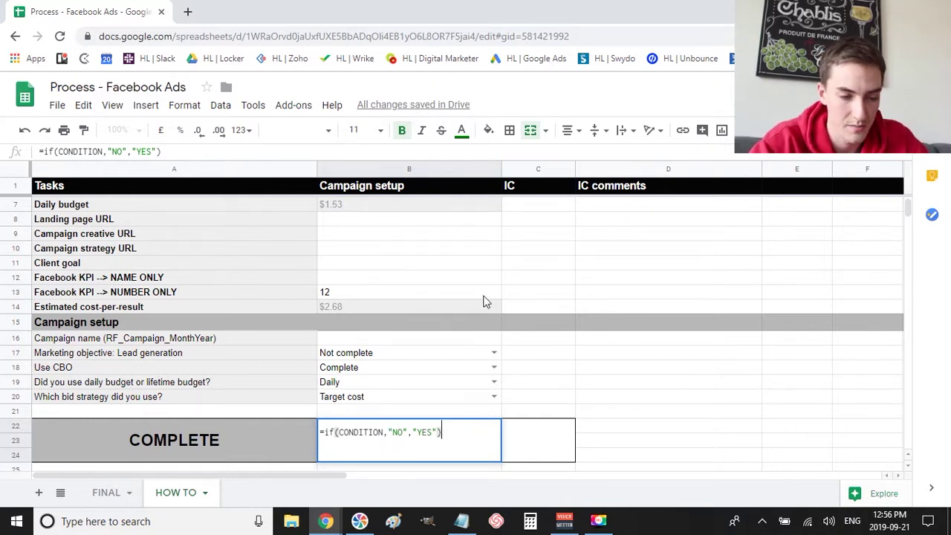
Replace the CONDITION placeholder in B22's draft IF formula with the start of a countif( function
{"action": "double_click", "coordinate": [357, 432]}
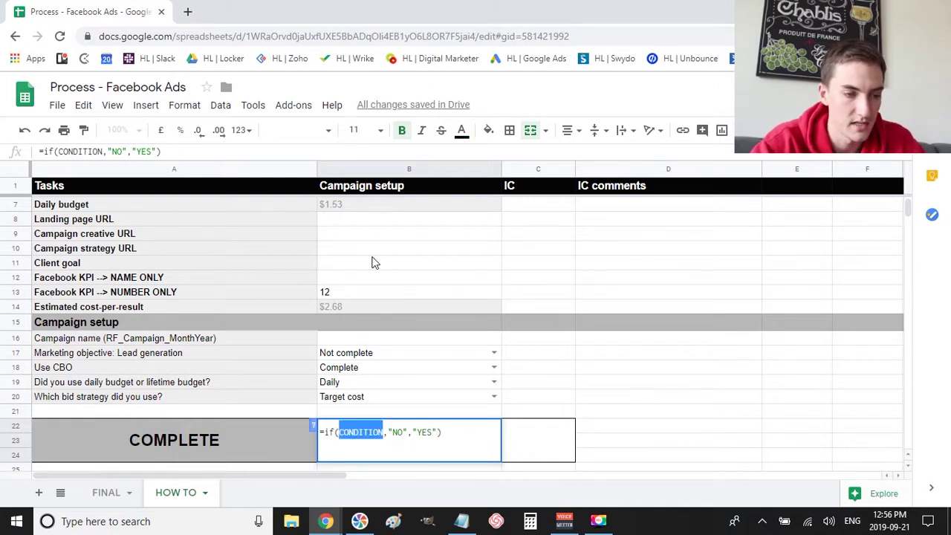
{"action": "scroll", "coordinate": [375, 264], "scroll_direction": "up", "scroll_amount": 2}
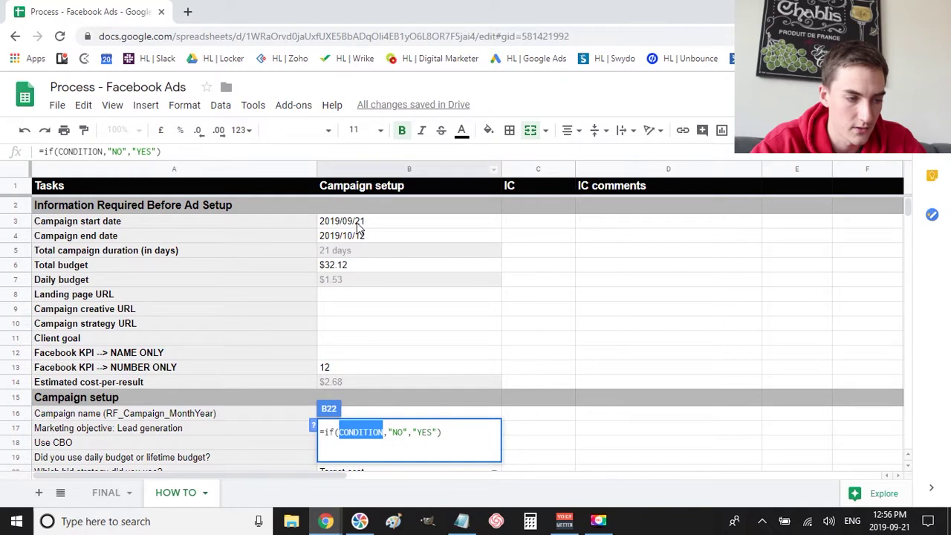
{"action": "scroll", "coordinate": [387, 336], "scroll_direction": "down", "scroll_amount": 3}
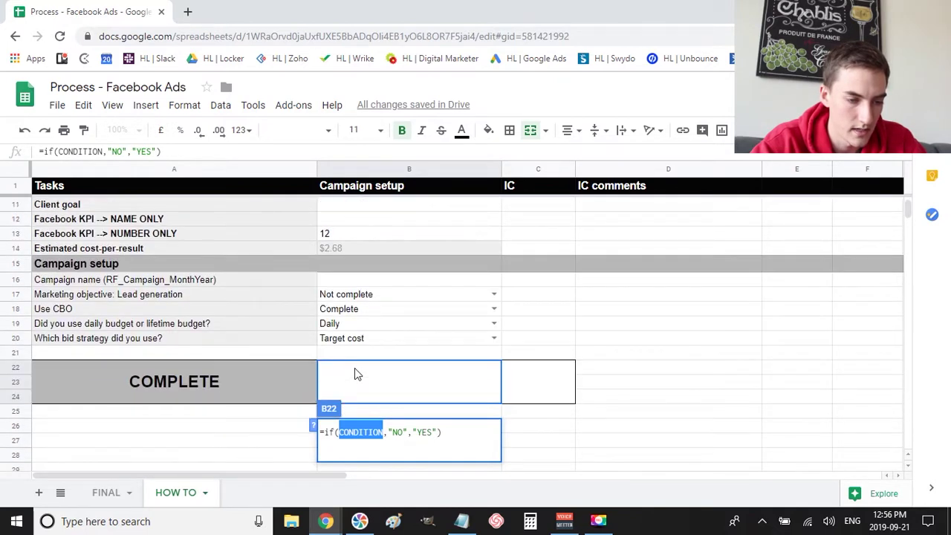
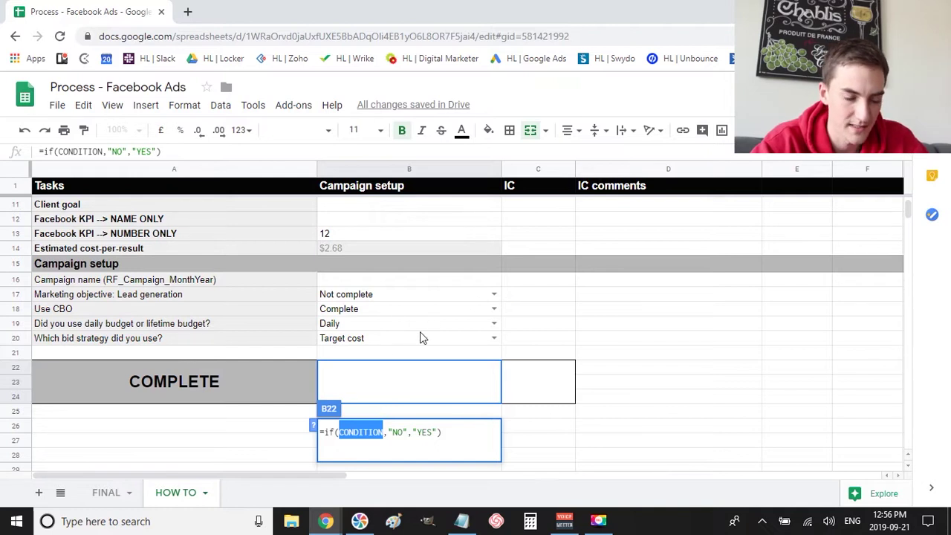
{"action": "scroll", "coordinate": [420, 338], "scroll_direction": "up", "scroll_amount": 2}
{"action": "scroll", "coordinate": [430, 312], "scroll_direction": "up", "scroll_amount": 1}
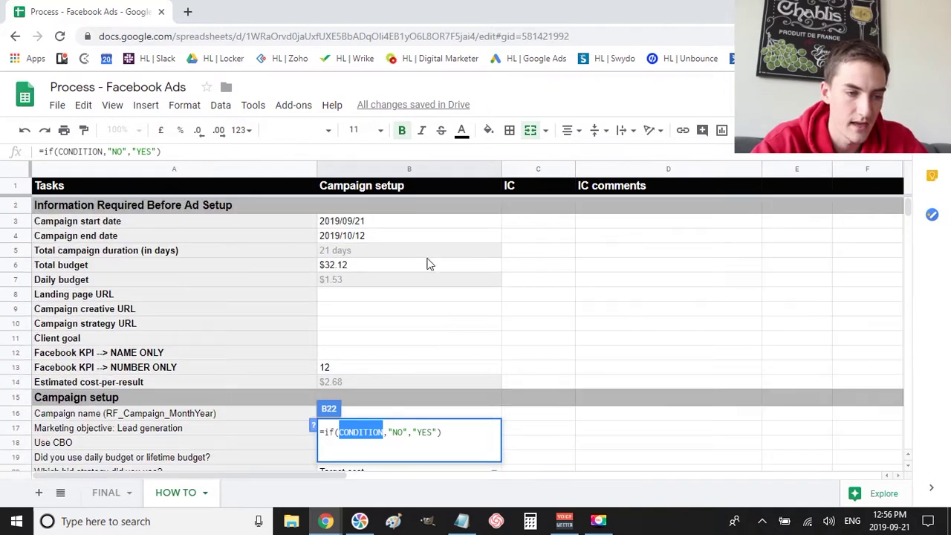
{"action": "scroll", "coordinate": [403, 250], "scroll_direction": "down", "scroll_amount": 2}
{"action": "scroll", "coordinate": [394, 297], "scroll_direction": "down", "scroll_amount": 1}
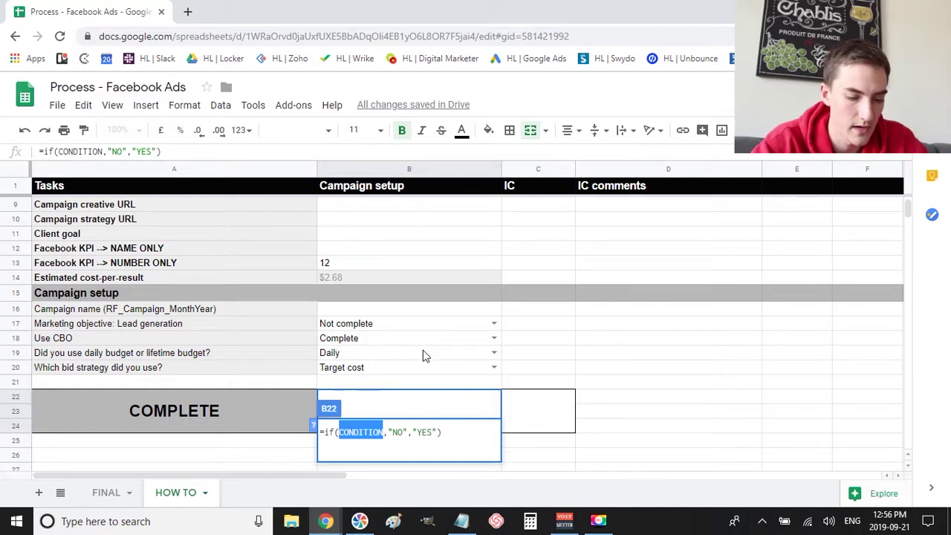
{"action": "type", "text": "countif"}
{"action": "type", "text": "("}
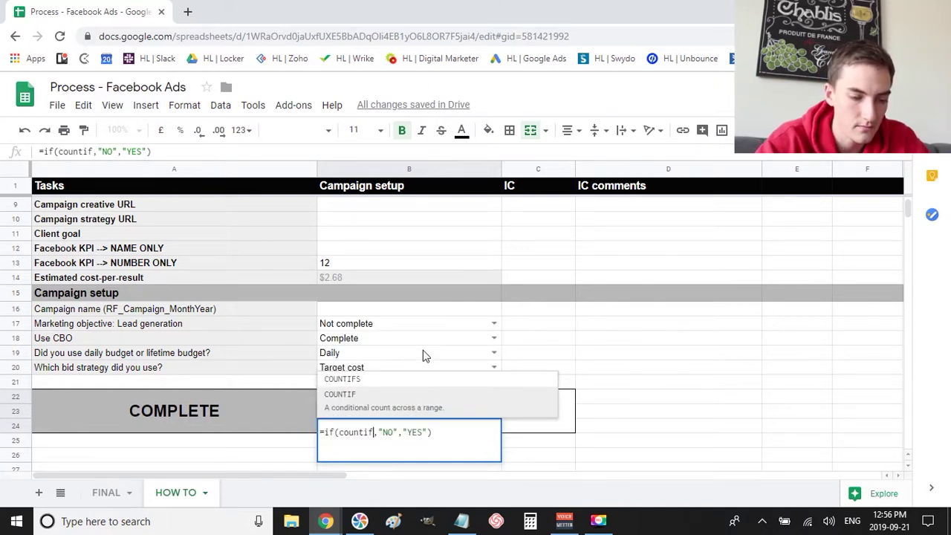
Complete the condition as countif(B3:B20,"") and commit =if(countif(B3:B20,""),"NO","YES") in B22
{"action": "scroll", "coordinate": [423, 350], "scroll_direction": "up", "scroll_amount": 3}
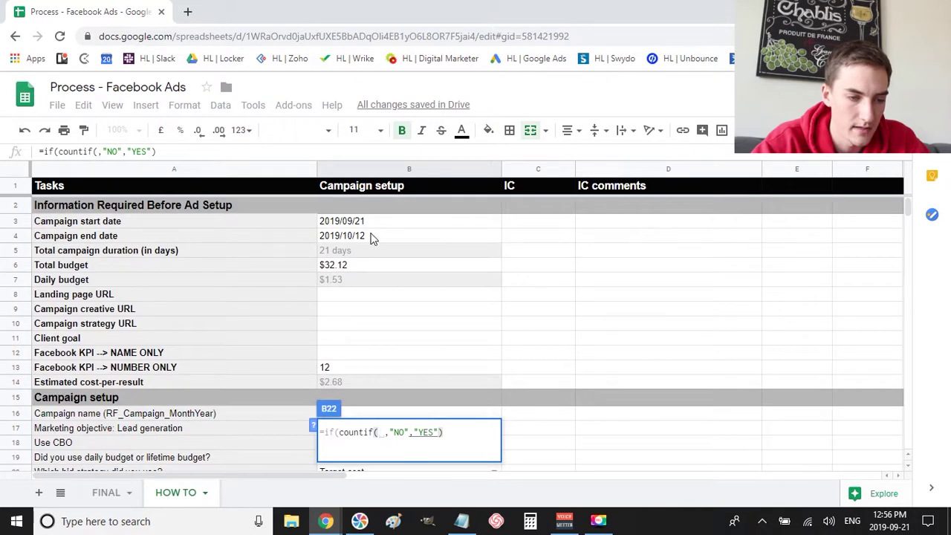
{"action": "left_click_drag", "start_coordinate": [372, 220], "coordinate": [369, 349]}
{"action": "scroll", "coordinate": [379, 447], "scroll_direction": "down", "scroll_amount": 3}
{"action": "type", "text": ","}
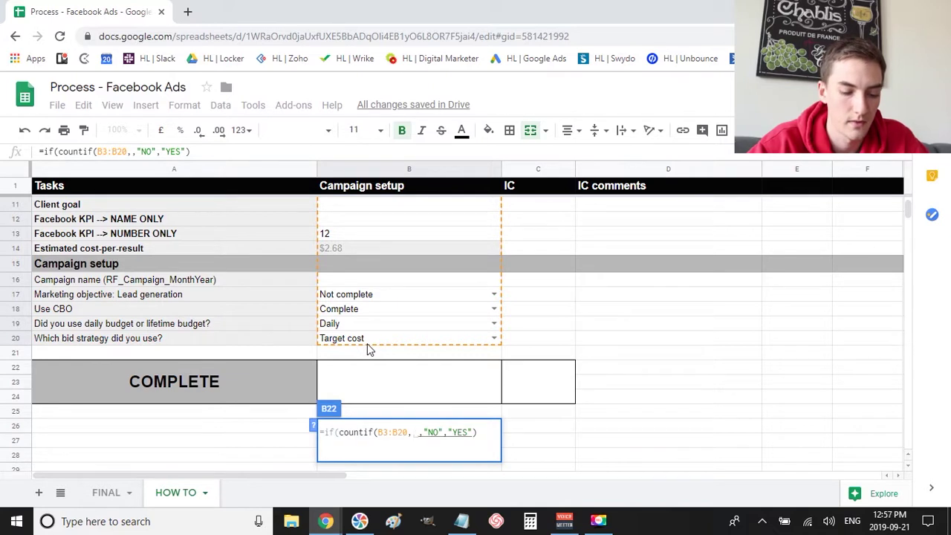
{"action": "type", "text": "\"\""}
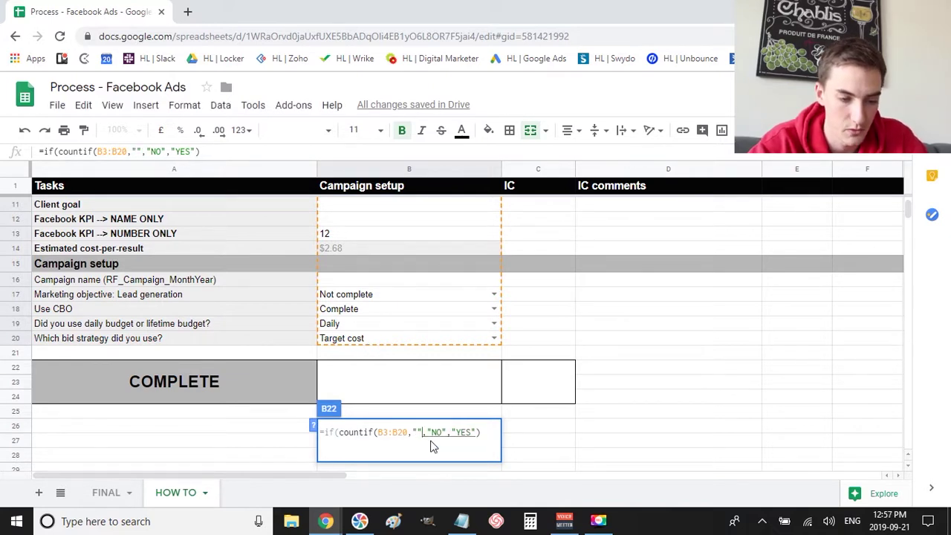
{"action": "type", "text": ")"}
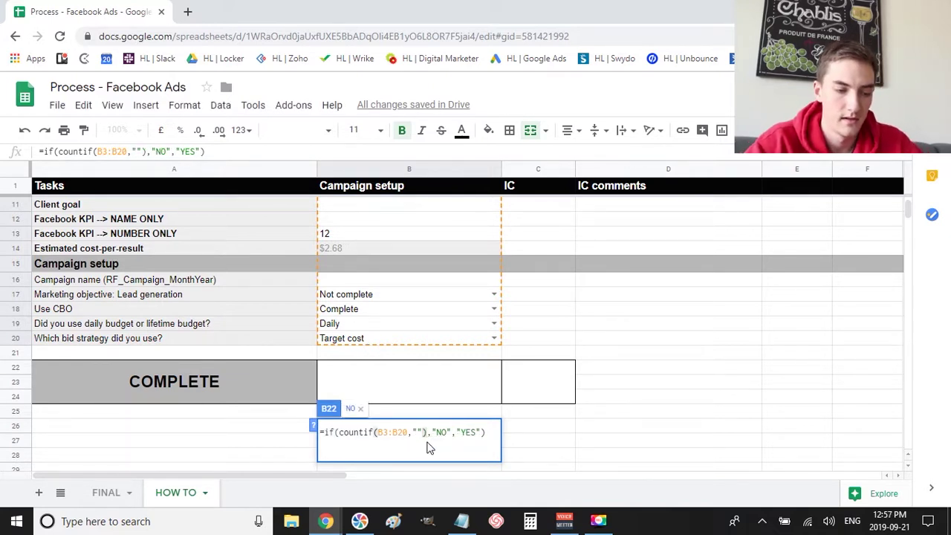
{"action": "left_click_drag", "start_coordinate": [423, 432], "coordinate": [405, 433]}
{"action": "left_click", "coordinate": [413, 434]}
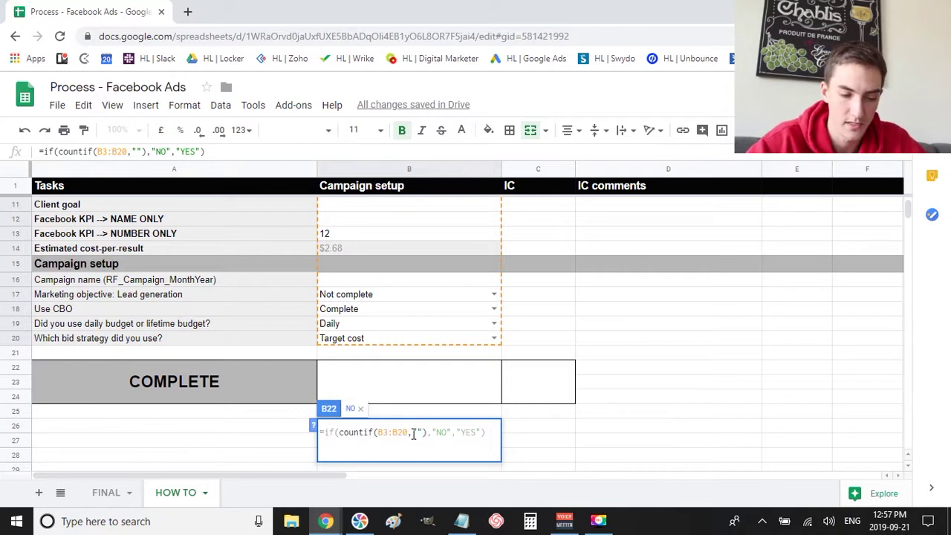
{"action": "key", "text": "Right"}
{"action": "key", "text": "Right"}
{"action": "key", "text": "Right"}
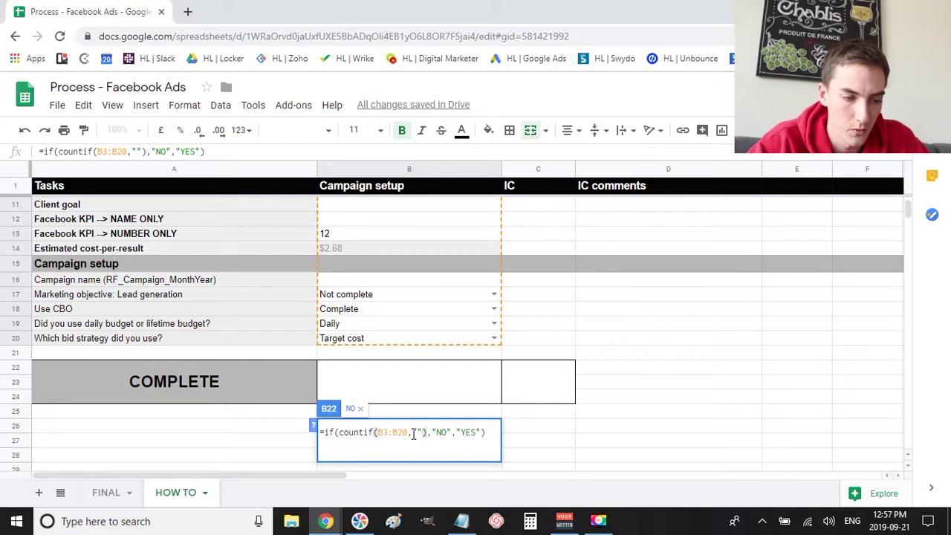
{"action": "key", "text": "Return"}
Enter the test value Yes in the Landing page URL cell B8
{"action": "scroll", "coordinate": [578, 323], "scroll_direction": "up", "scroll_amount": 1}
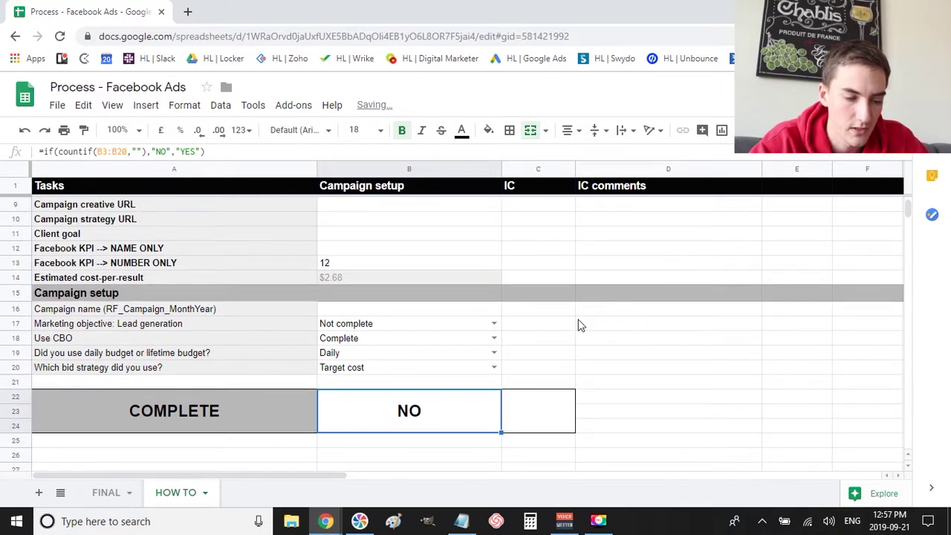
{"action": "scroll", "coordinate": [413, 416], "scroll_direction": "up", "scroll_amount": 1}
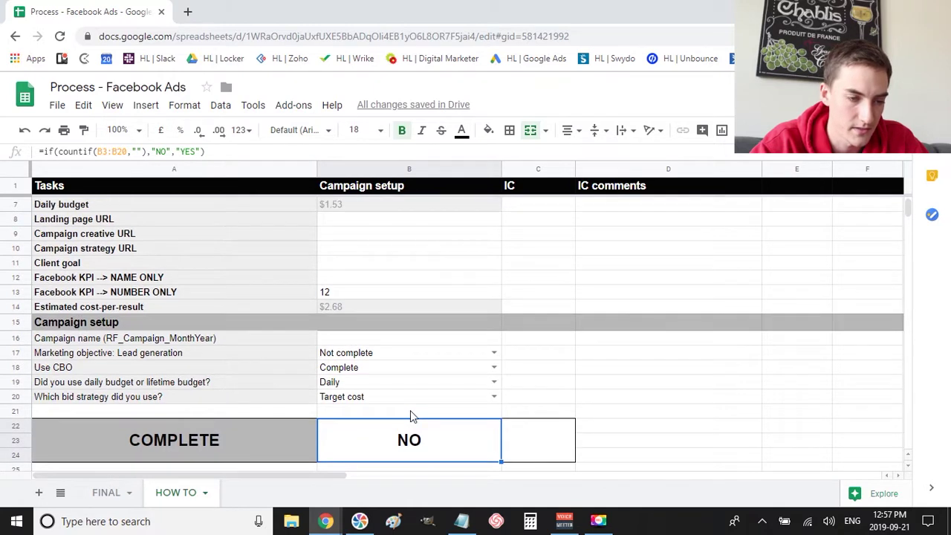
{"action": "scroll", "coordinate": [455, 313], "scroll_direction": "up", "scroll_amount": 3}
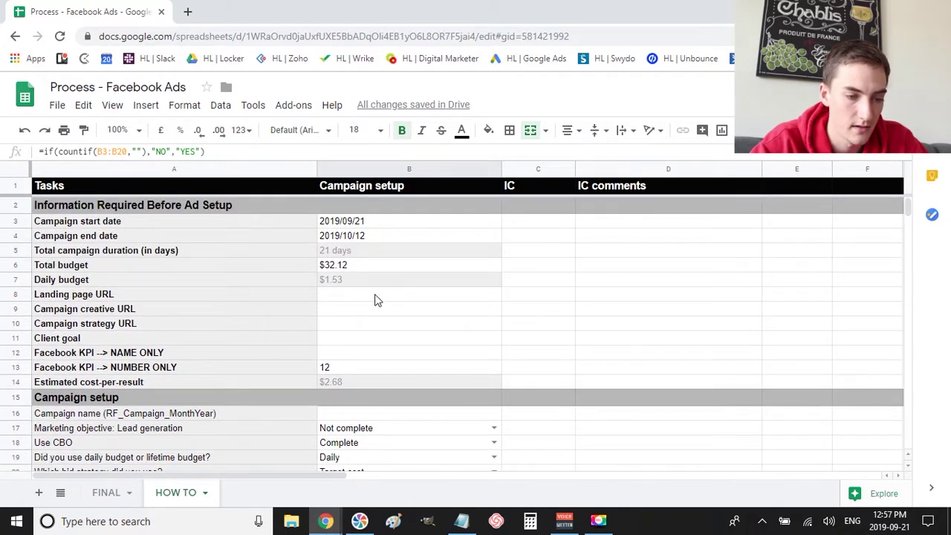
{"action": "left_click", "coordinate": [377, 296]}
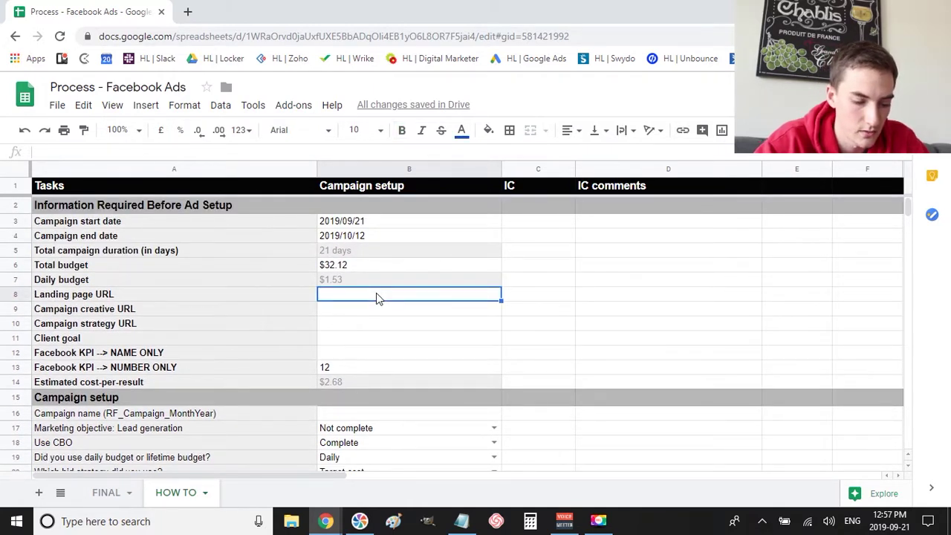
{"action": "type", "text": "Yesy"}
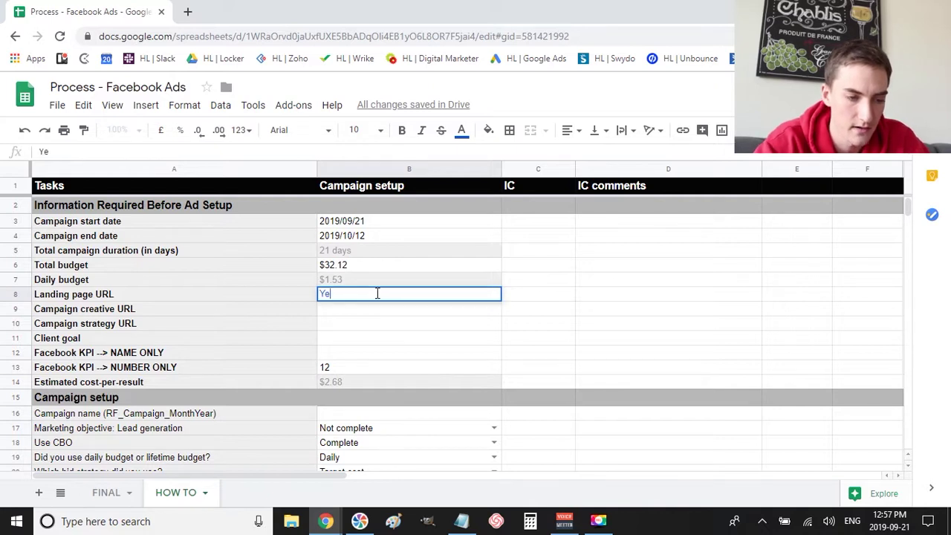
{"action": "key", "text": "Return"}
{"action": "double_click", "coordinate": [376, 295]}
{"action": "key", "text": "BackSpace"}
{"action": "key", "text": "Return"}
Copy Yes from B8 into the empty cells B9:B12 and the Campaign name cell B16
{"action": "left_click", "coordinate": [376, 294]}
{"action": "key", "text": "ctrl+c"}
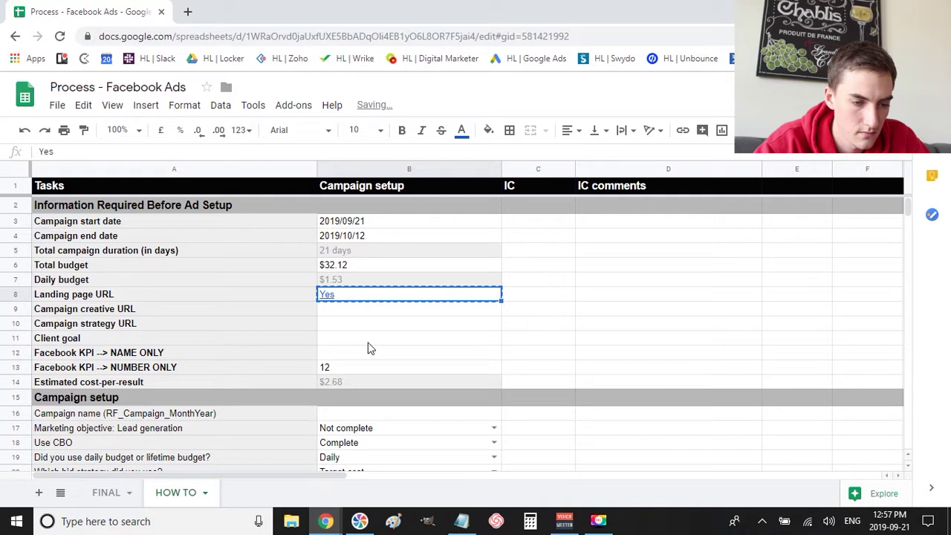
{"action": "left_click_drag", "start_coordinate": [369, 346], "coordinate": [497, 310]}
{"action": "scroll", "coordinate": [454, 333], "scroll_direction": "down", "scroll_amount": 1}
{"action": "left_click", "coordinate": [427, 345], "text": "ctrl"}
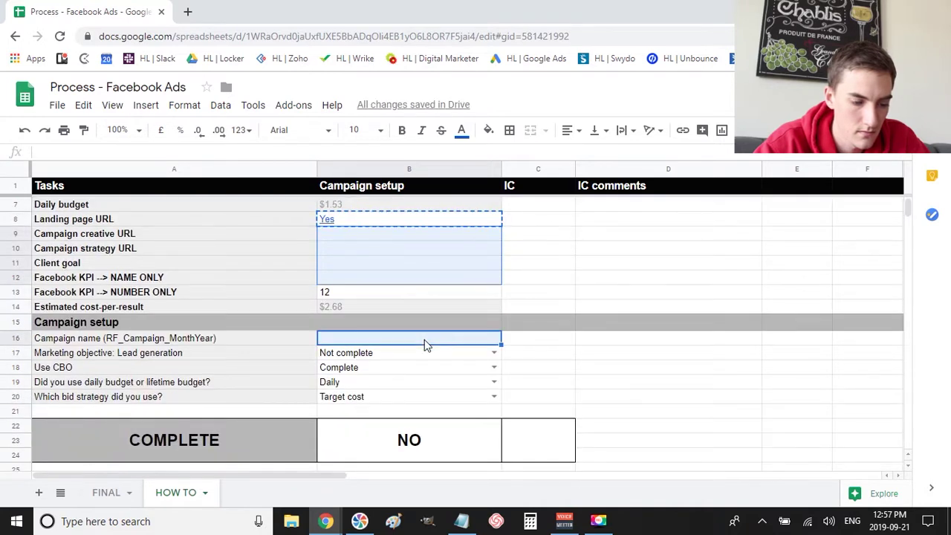
{"action": "key", "text": "ctrl+v"}
{"action": "left_click", "coordinate": [602, 312]}
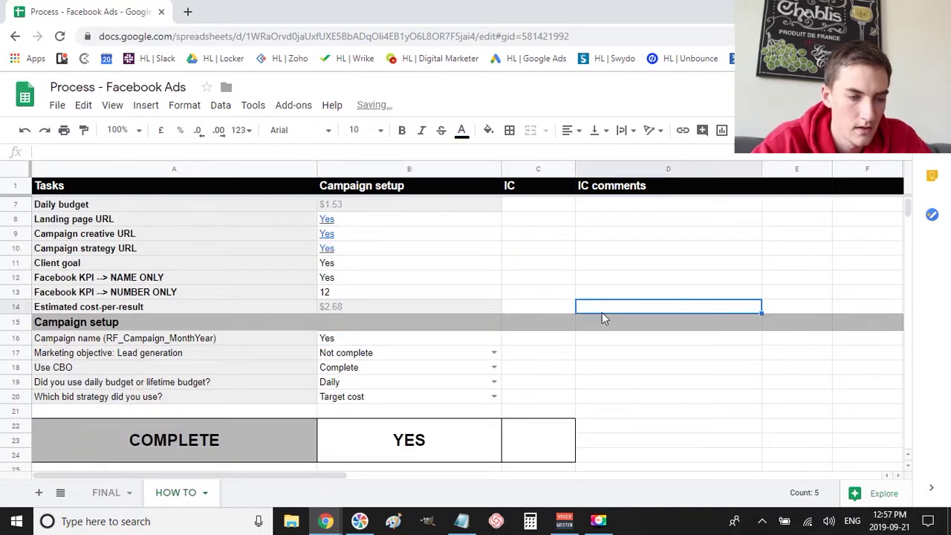
Clear the space character from B15 in the Campaign setup header row and check the COMPLETE formula in B22
{"action": "scroll", "coordinate": [382, 233], "scroll_direction": "up", "scroll_amount": 1}
{"action": "scroll", "coordinate": [433, 346], "scroll_direction": "down", "scroll_amount": 2}
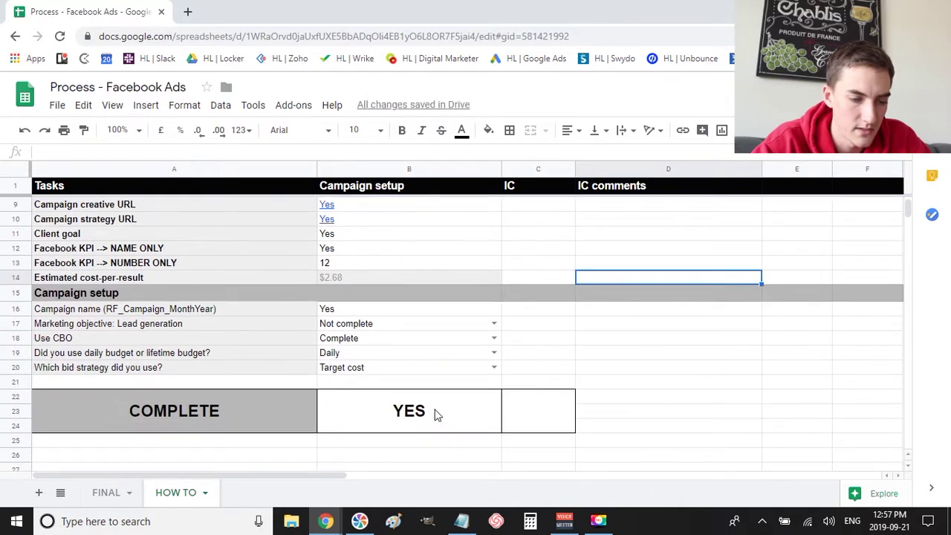
{"action": "left_click", "coordinate": [442, 409]}
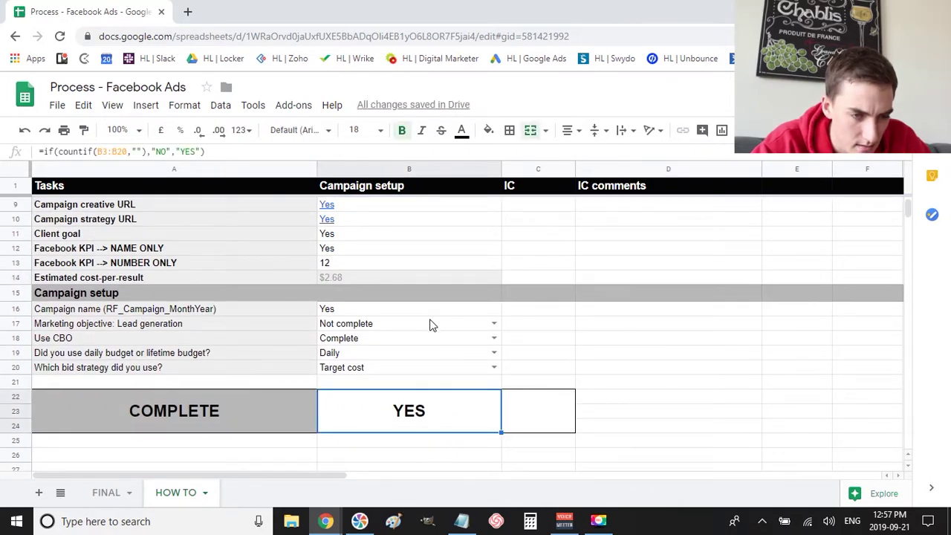
{"action": "left_click", "coordinate": [347, 292]}
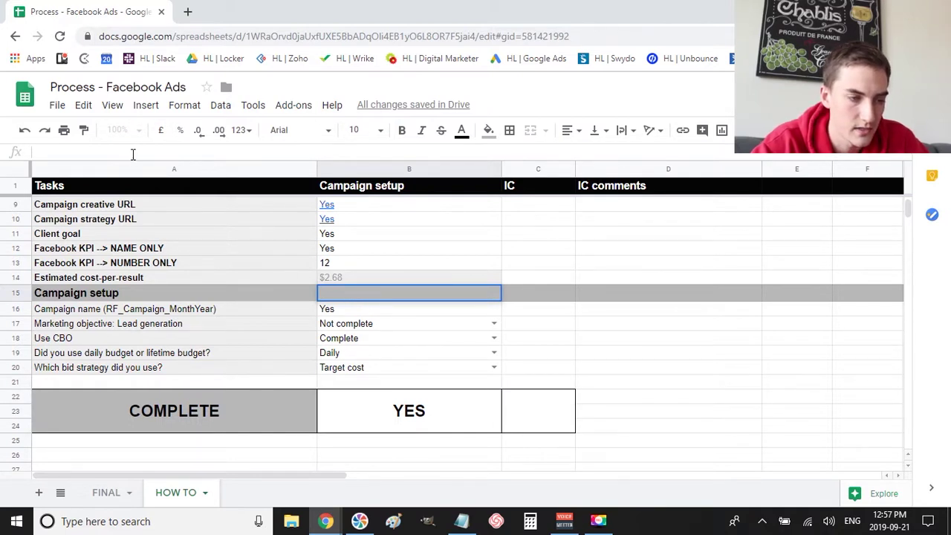
{"action": "left_click", "coordinate": [43, 151]}
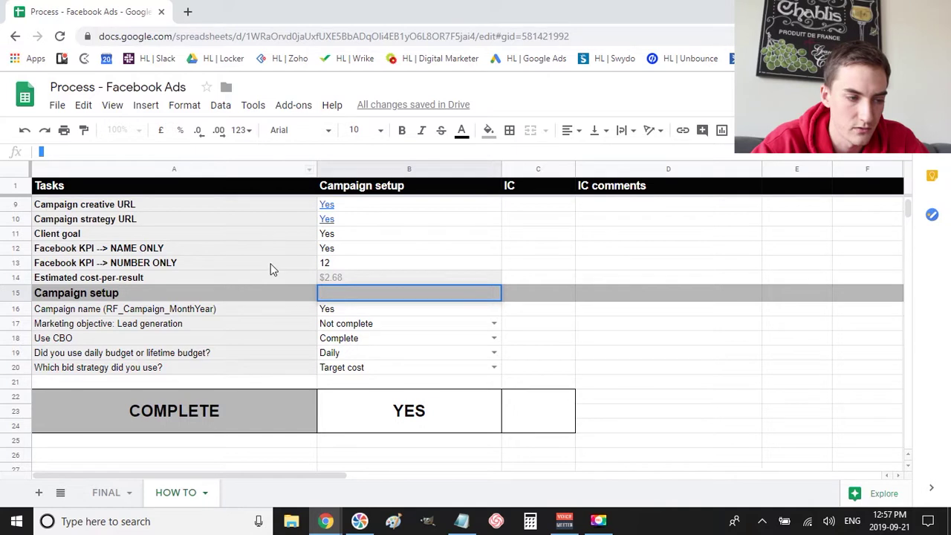
{"action": "key", "text": "Return"}
{"action": "left_click", "coordinate": [535, 354]}
{"action": "left_click", "coordinate": [416, 408]}
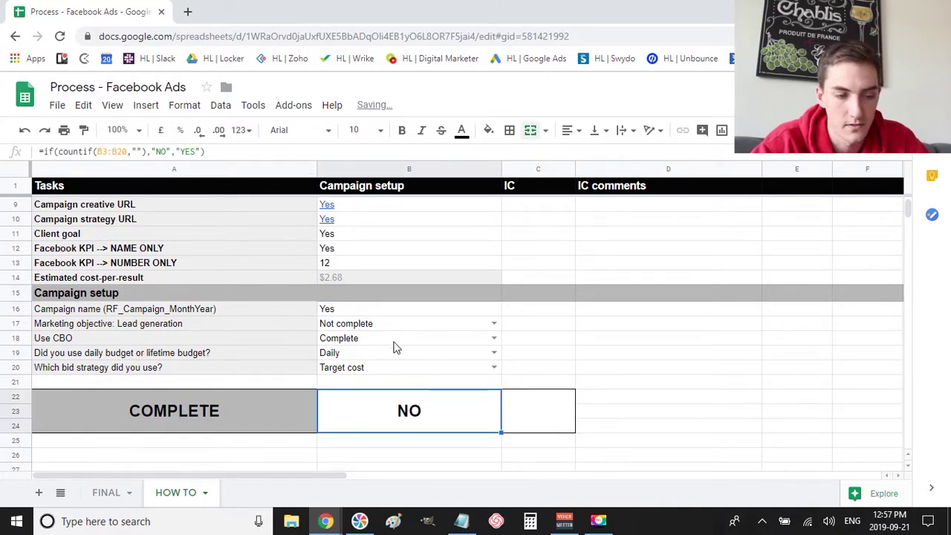
Put a single space back into B15 in the Campaign setup header row
{"action": "left_click", "coordinate": [404, 296]}
{"action": "left_click", "coordinate": [168, 152]}
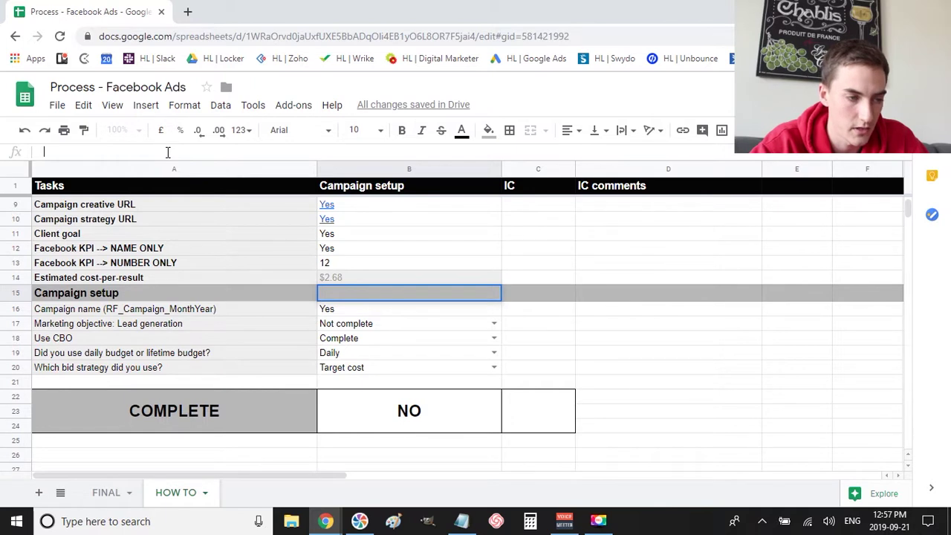
{"action": "left_click", "coordinate": [688, 314]}
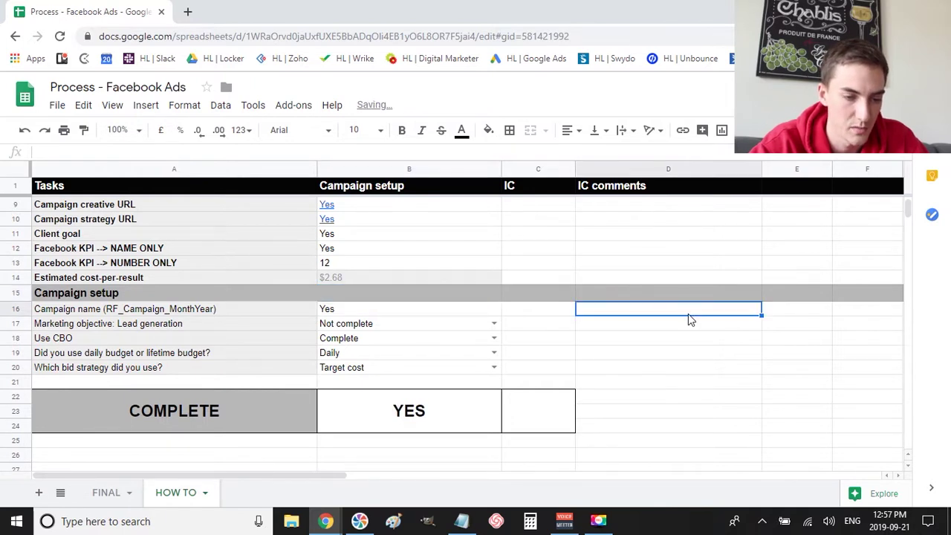
Add a drop-down list validation with the items Approved and Not approved to the Campaign setup cells C16:C20 of the IC column
{"action": "scroll", "coordinate": [688, 319], "scroll_direction": "up", "scroll_amount": 3}
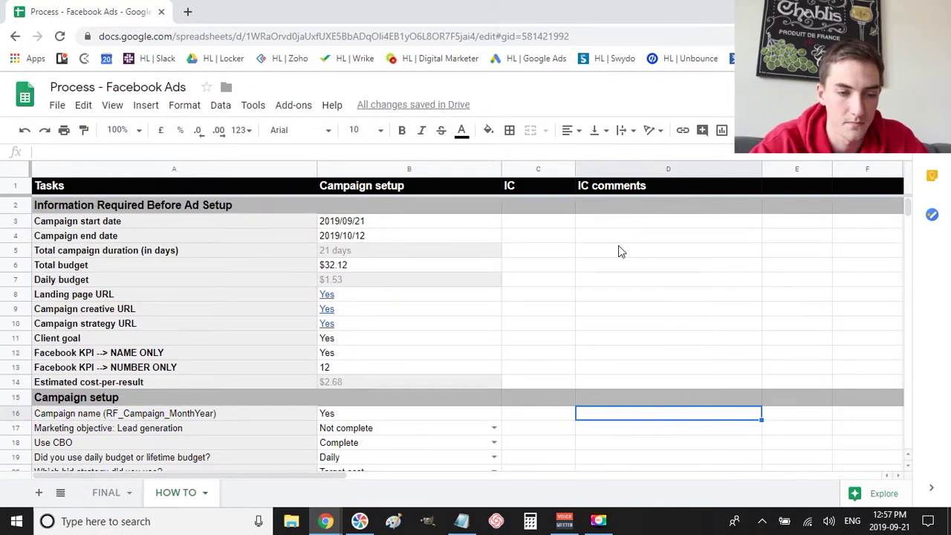
{"action": "scroll", "coordinate": [620, 251], "scroll_direction": "down", "scroll_amount": 1}
{"action": "scroll", "coordinate": [620, 251], "scroll_direction": "up", "scroll_amount": 1}
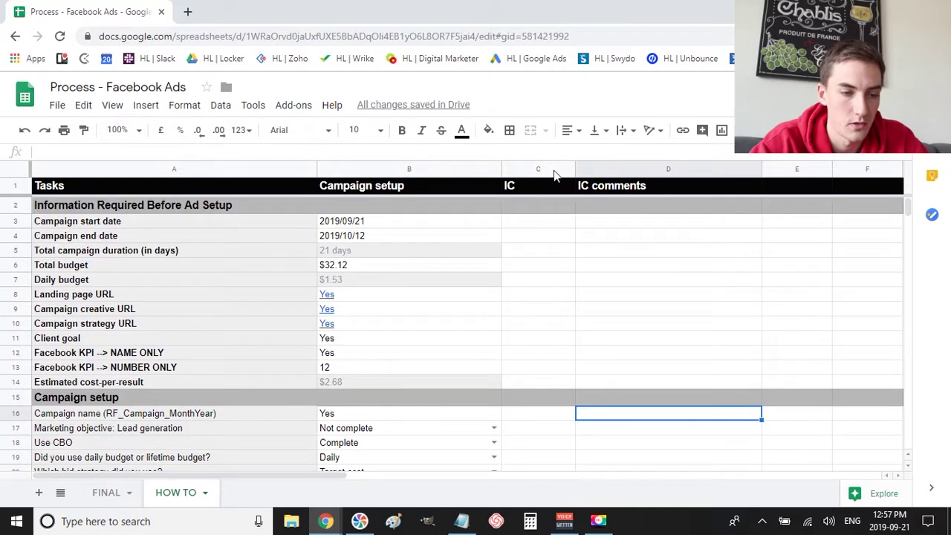
{"action": "left_click", "coordinate": [537, 226]}
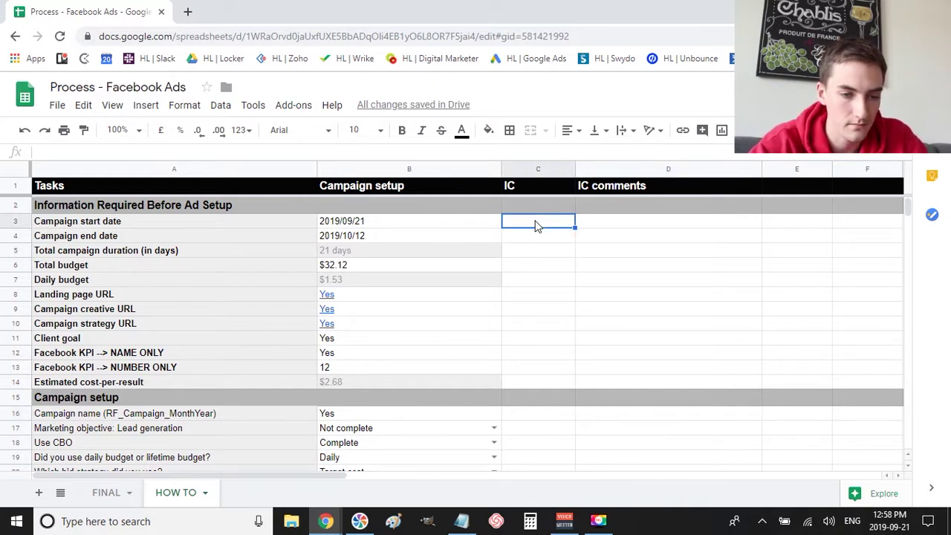
{"action": "left_click", "coordinate": [553, 384], "text": "shift"}
{"action": "scroll", "coordinate": [553, 384], "scroll_direction": "down", "scroll_amount": 1}
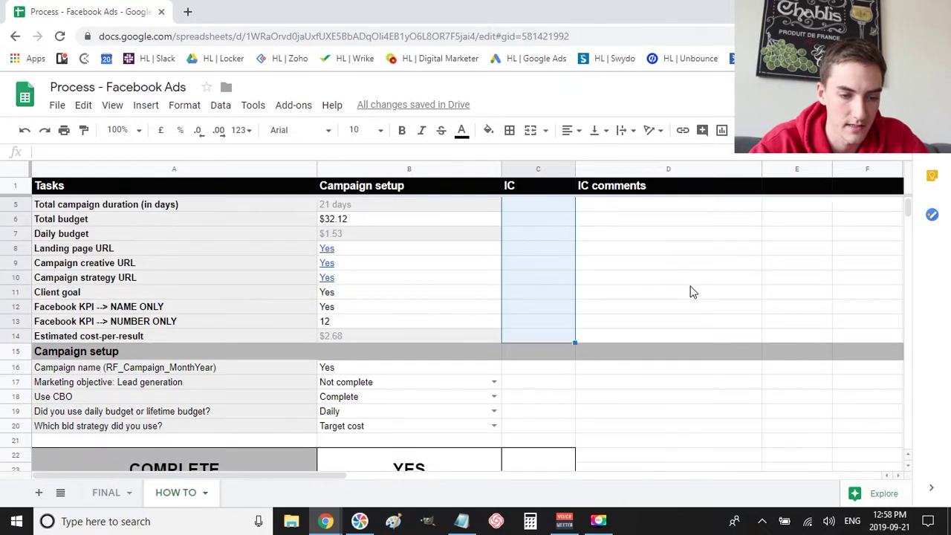
{"action": "left_click_drag", "start_coordinate": [543, 375], "coordinate": [544, 432]}
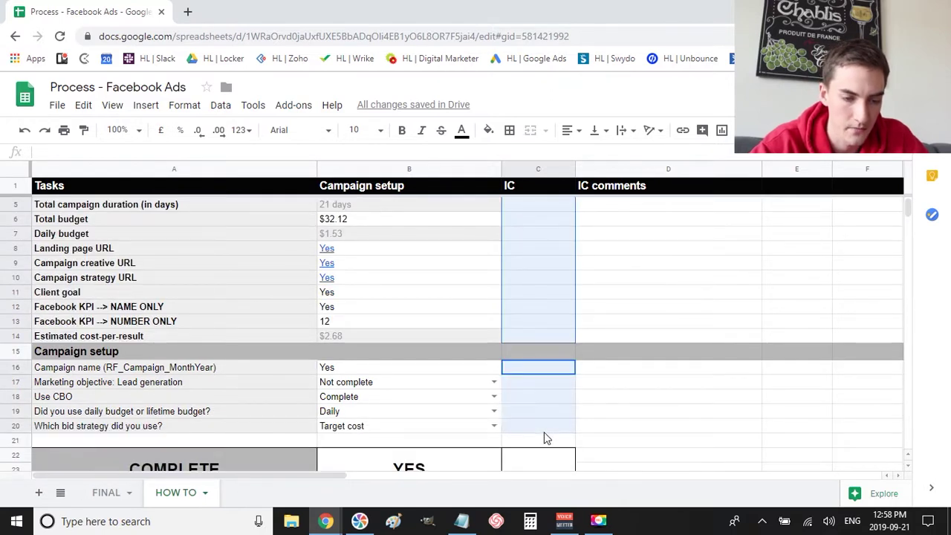
{"action": "left_click", "coordinate": [221, 106]}
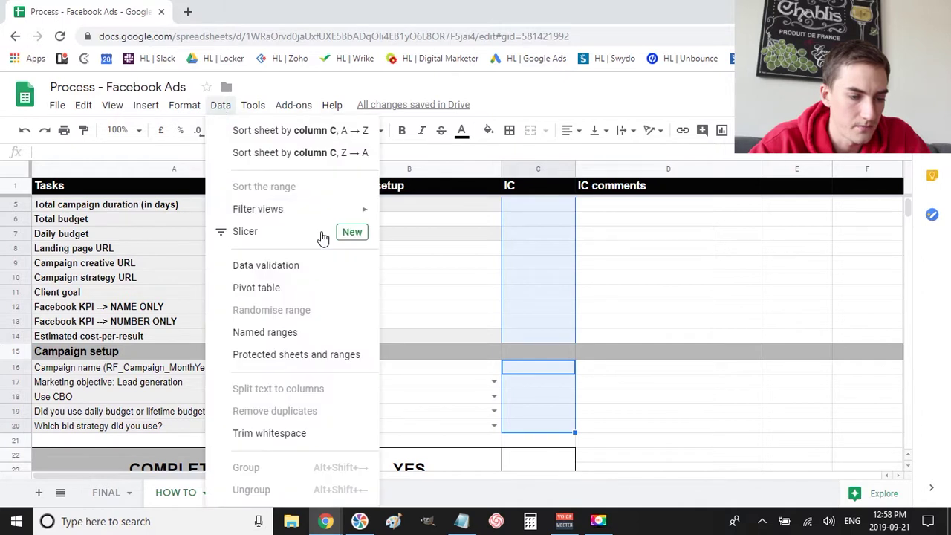
{"action": "left_click", "coordinate": [276, 268]}
{"action": "left_click", "coordinate": [347, 266]}
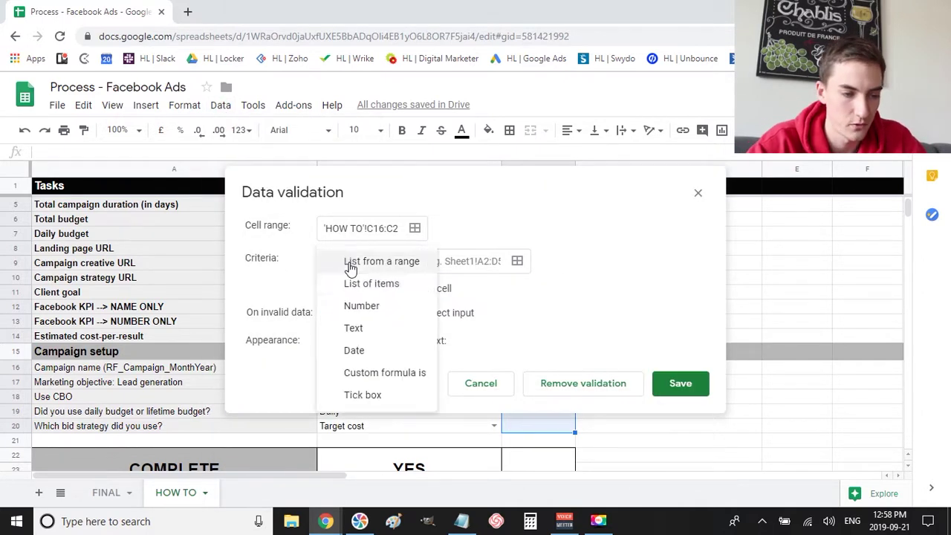
{"action": "left_click", "coordinate": [384, 289]}
{"action": "left_click", "coordinate": [458, 261]}
{"action": "type", "text": "A"}
{"action": "key", "text": "BackSpace"}
{"action": "type", "text": "Approved,Not"}
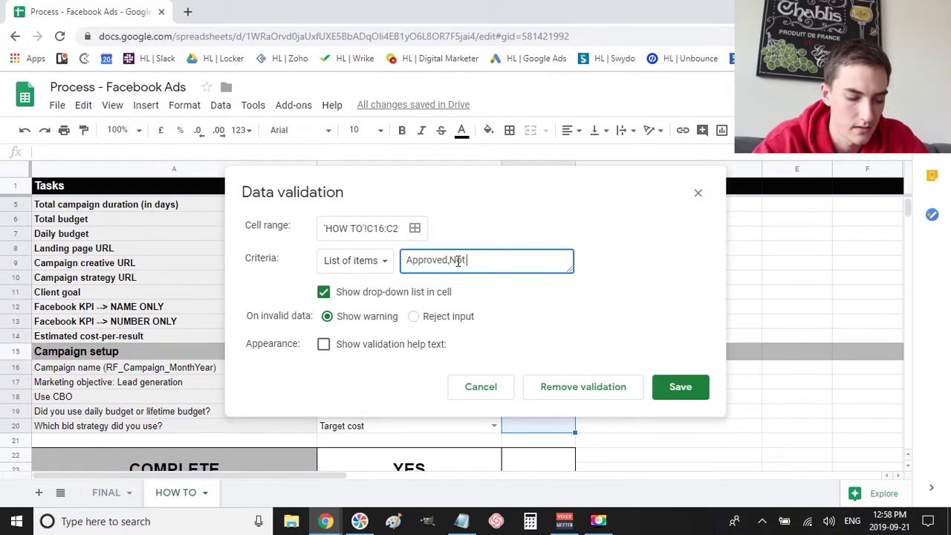
{"action": "type", "text": " approved"}
{"action": "left_click", "coordinate": [689, 389]}
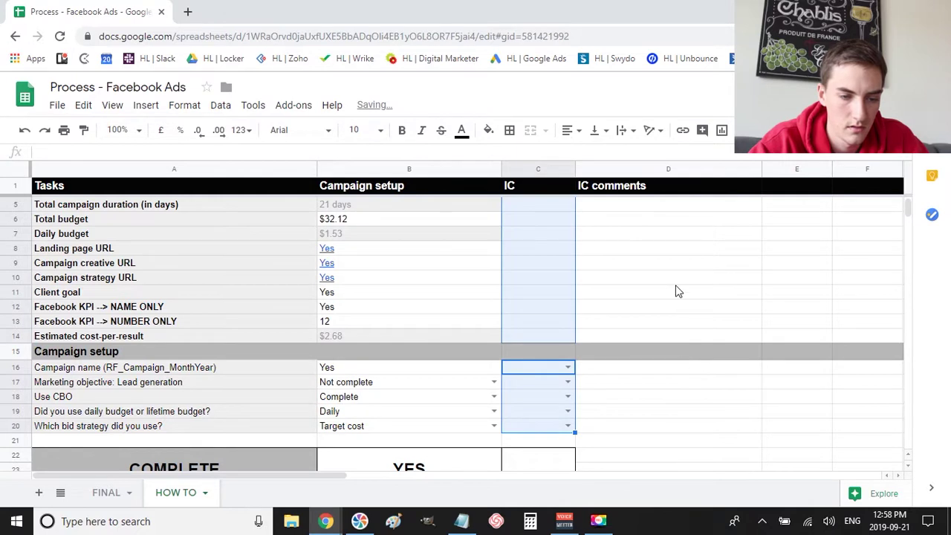
{"action": "left_click", "coordinate": [676, 281]}
Copy the drop-down from C16 into the IC cells C3:C14 of the Information Required Before Ad Setup section
{"action": "scroll", "coordinate": [555, 379], "scroll_direction": "up", "scroll_amount": 1}
{"action": "left_click", "coordinate": [551, 398]}
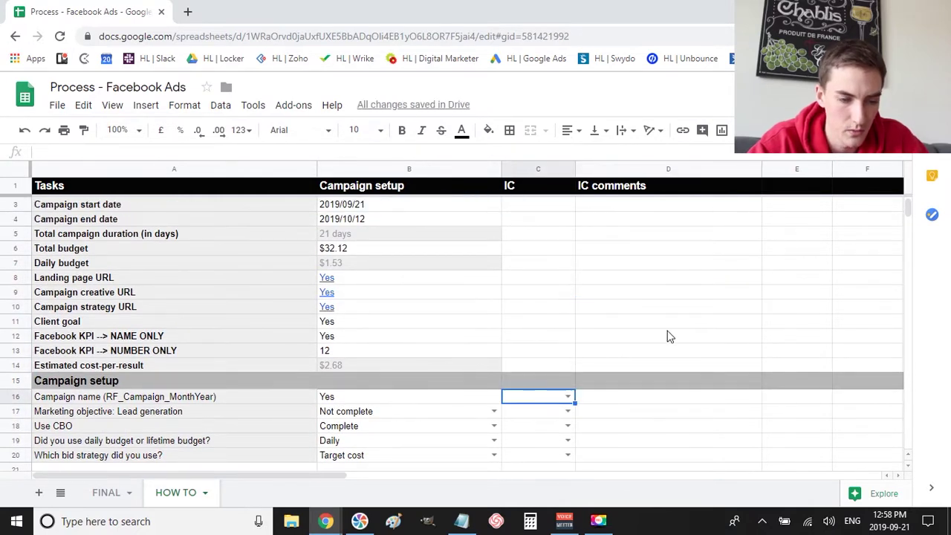
{"action": "scroll", "coordinate": [603, 375], "scroll_direction": "up", "scroll_amount": 1}
{"action": "left_click_drag", "start_coordinate": [549, 386], "coordinate": [545, 223]}
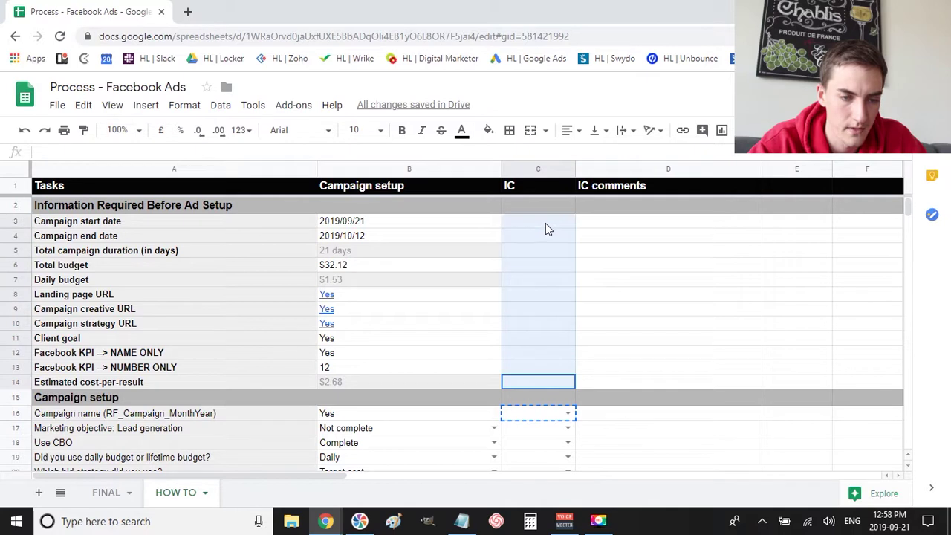
{"action": "key", "text": "ctrl+v"}
{"action": "left_click", "coordinate": [592, 255]}
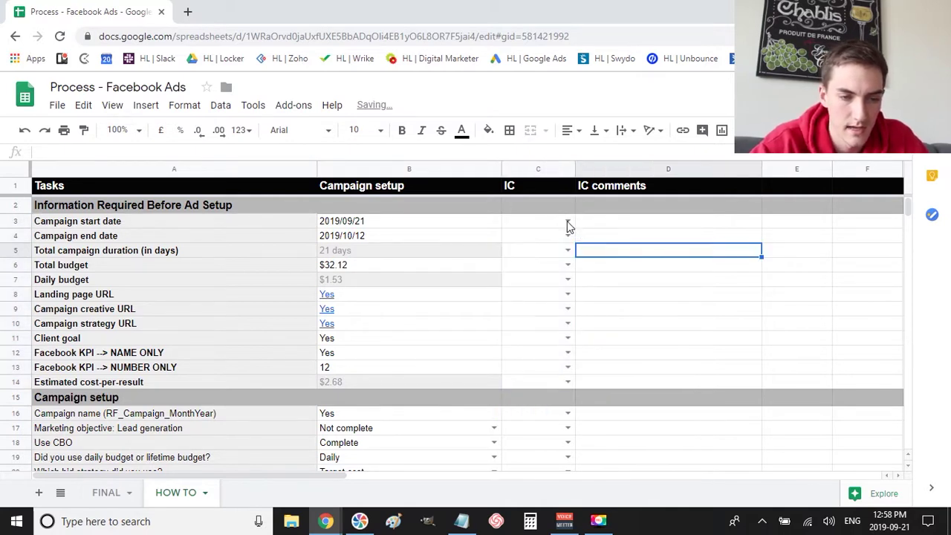
Check the drop-down options in the Campaign start date IC cell C3 and choose Approved
{"action": "left_click", "coordinate": [567, 223]}
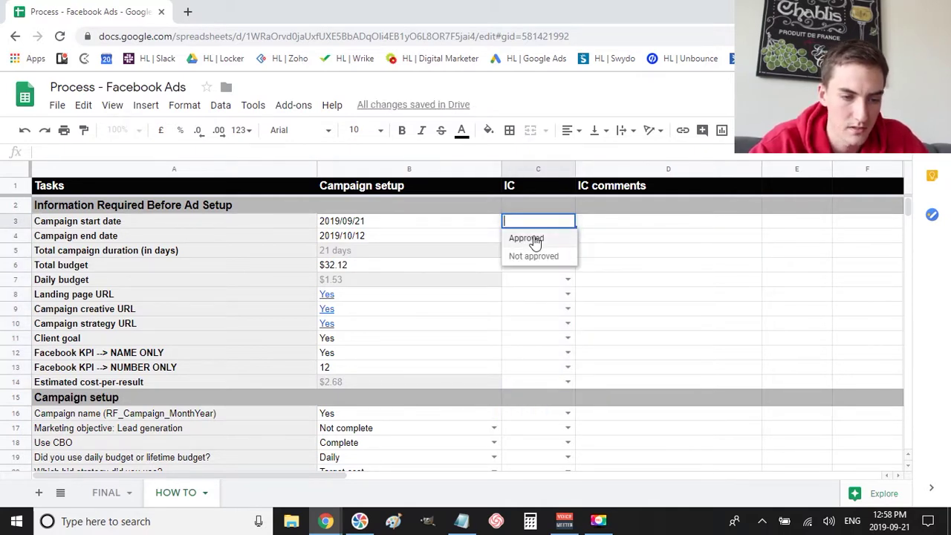
{"action": "left_click", "coordinate": [666, 265]}
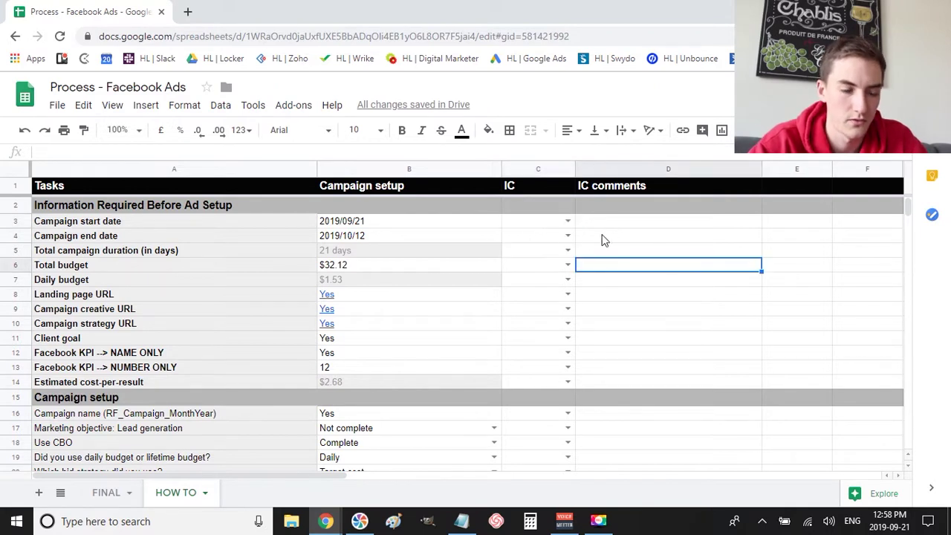
{"action": "scroll", "coordinate": [706, 362], "scroll_direction": "down", "scroll_amount": 2}
{"action": "scroll", "coordinate": [707, 362], "scroll_direction": "up", "scroll_amount": 2}
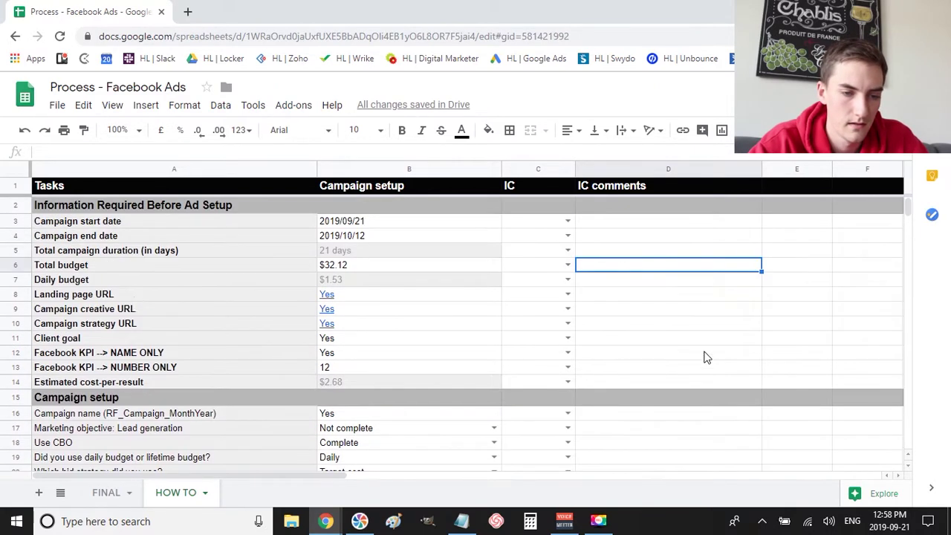
{"action": "left_click", "coordinate": [569, 223]}
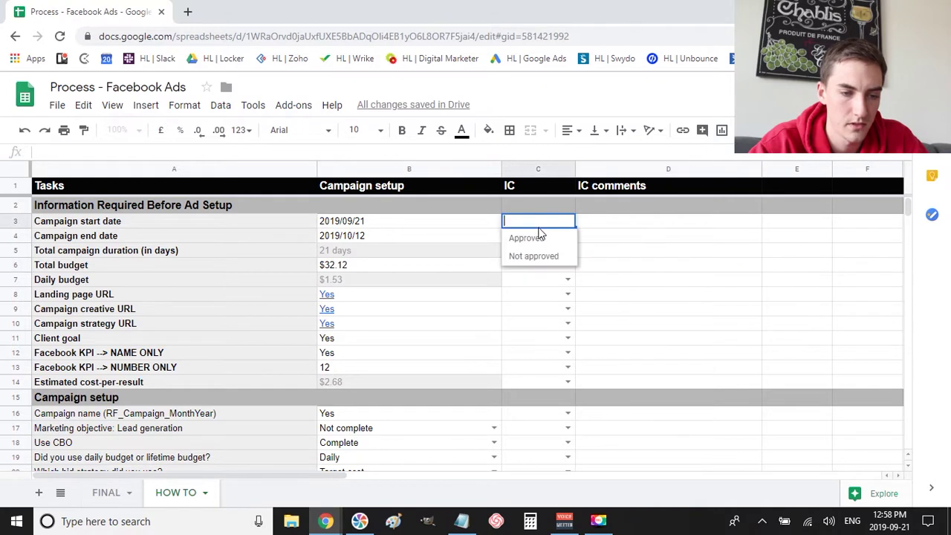
{"action": "left_click", "coordinate": [530, 238]}
{"action": "left_click", "coordinate": [629, 243]}
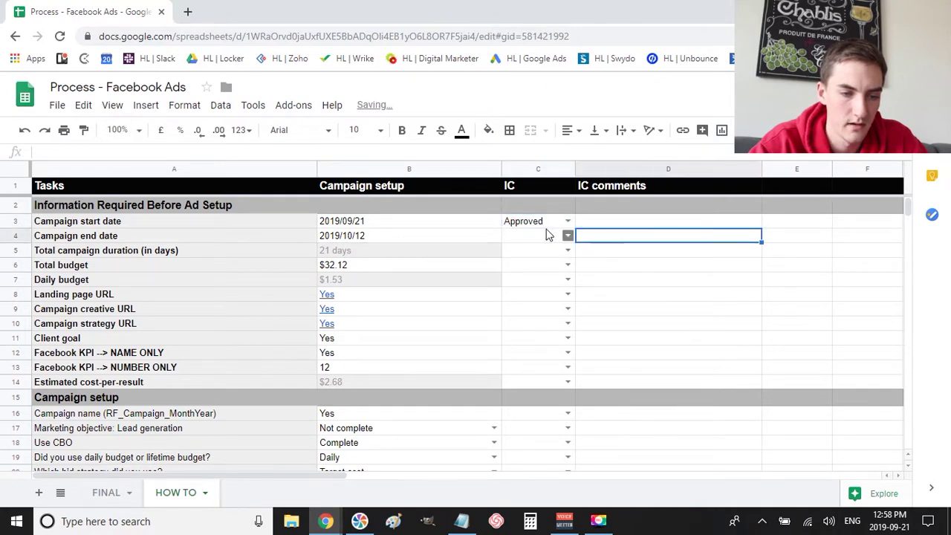
Copy Approved from C3 into the remaining IC cells C4:C14 and C16:C20
{"action": "left_click", "coordinate": [542, 220]}
{"action": "key", "text": "ctrl+c"}
{"action": "left_click_drag", "start_coordinate": [540, 236], "coordinate": [552, 378]}
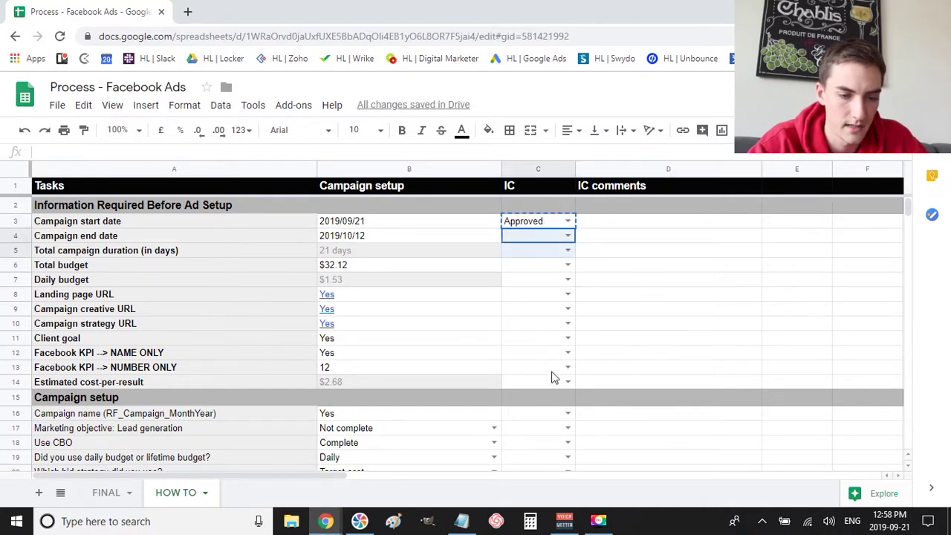
{"action": "scroll", "coordinate": [773, 324], "scroll_direction": "down", "scroll_amount": 3}
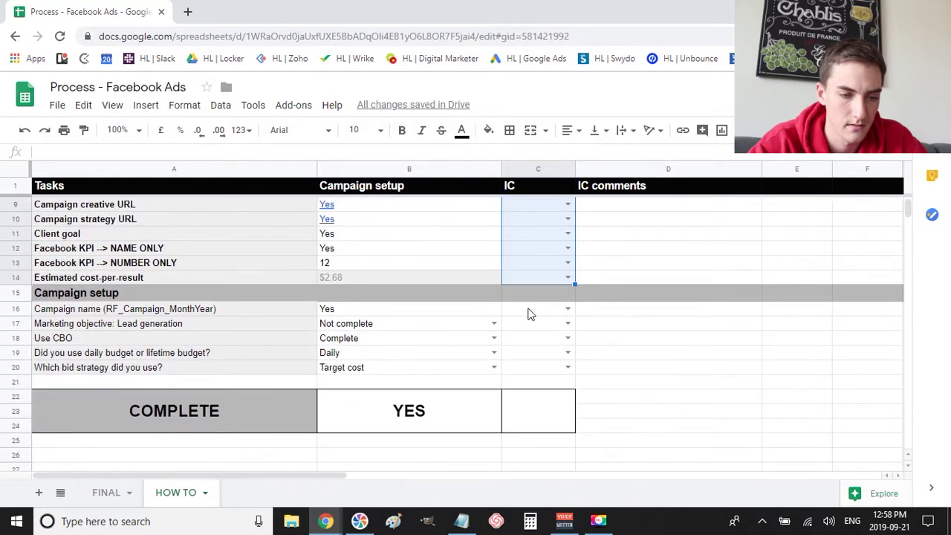
{"action": "left_click_drag", "start_coordinate": [530, 310], "coordinate": [531, 372]}
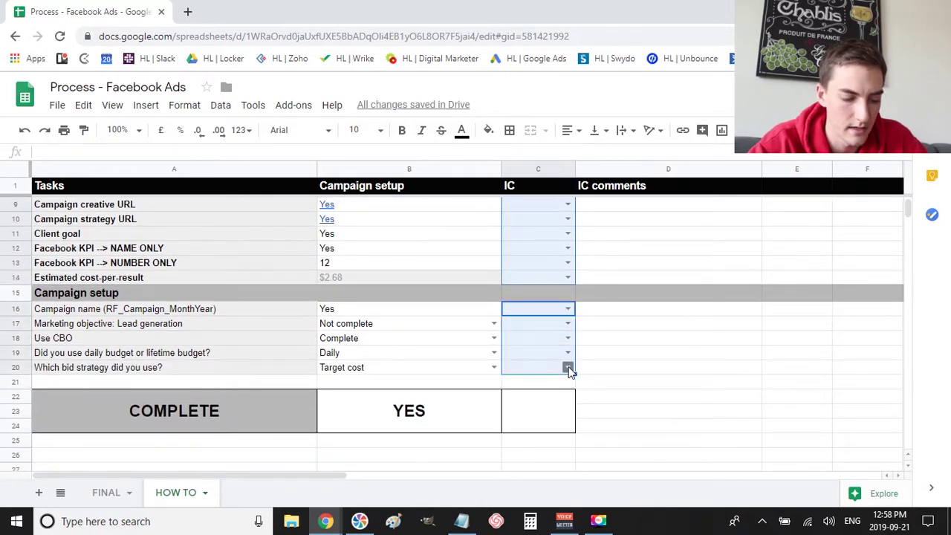
{"action": "key", "text": "ctrl+v"}
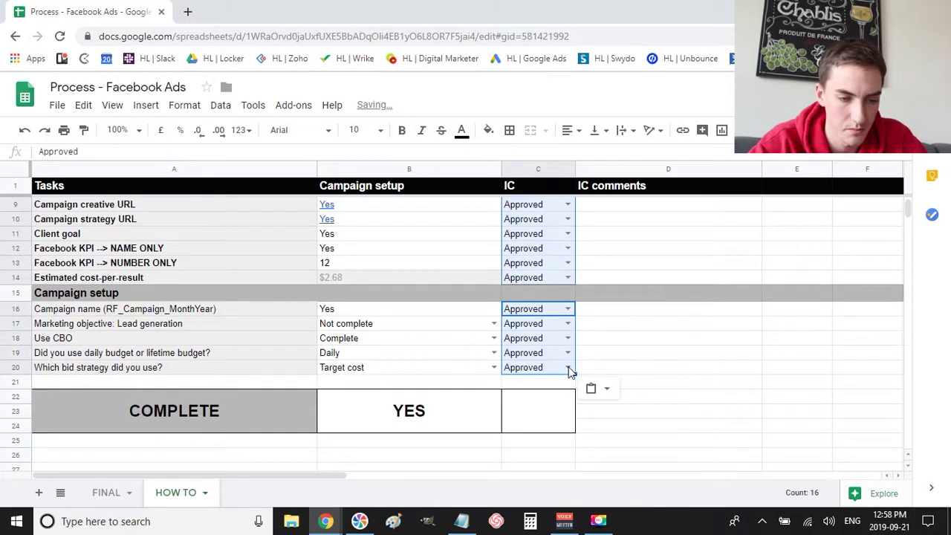
{"action": "left_click", "coordinate": [617, 328]}
Review the answers in the IC column and the merged IC cell C22 in the COMPLETE row
{"action": "scroll", "coordinate": [618, 338], "scroll_direction": "down", "scroll_amount": 2}
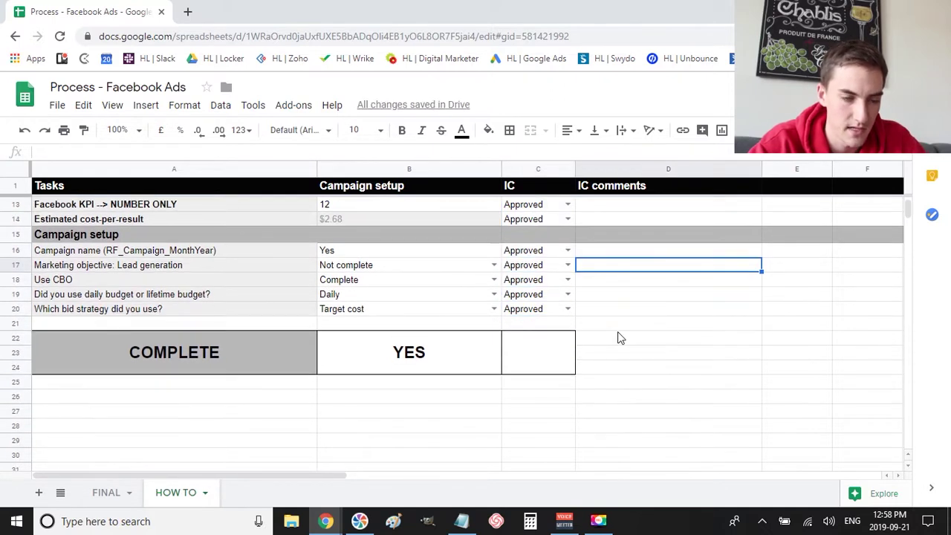
{"action": "scroll", "coordinate": [618, 338], "scroll_direction": "up", "scroll_amount": 2}
{"action": "scroll", "coordinate": [618, 338], "scroll_direction": "up", "scroll_amount": 3}
{"action": "scroll", "coordinate": [617, 335], "scroll_direction": "down", "scroll_amount": 5}
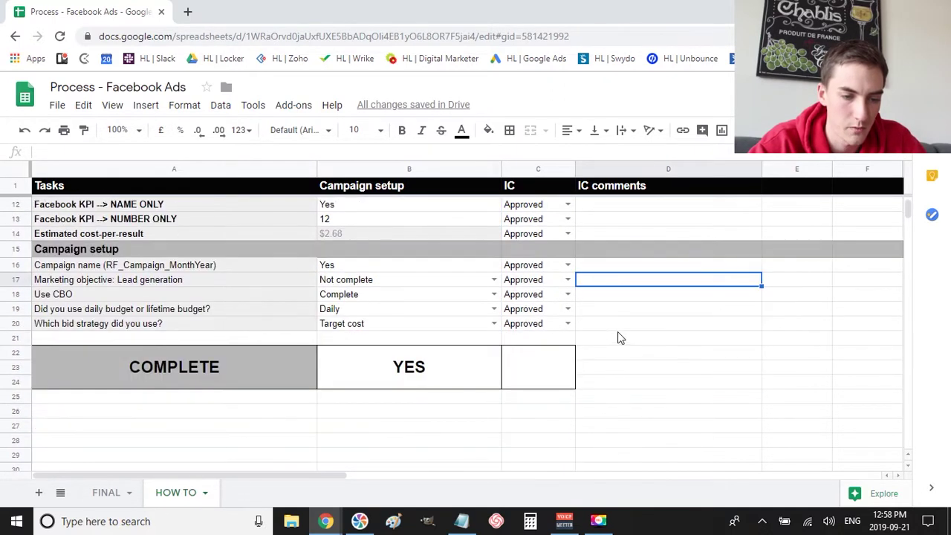
{"action": "left_click", "coordinate": [542, 370]}
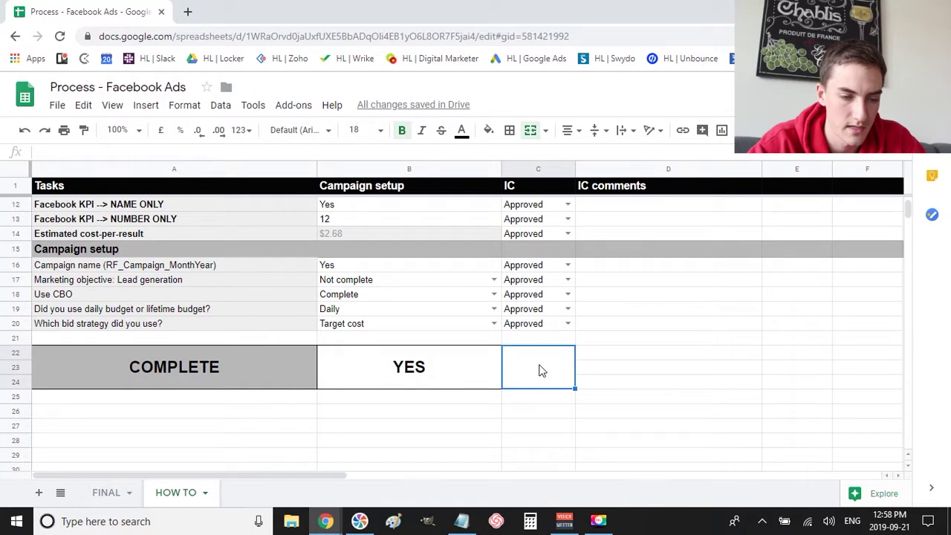
{"action": "scroll", "coordinate": [551, 290], "scroll_direction": "up", "scroll_amount": 2}
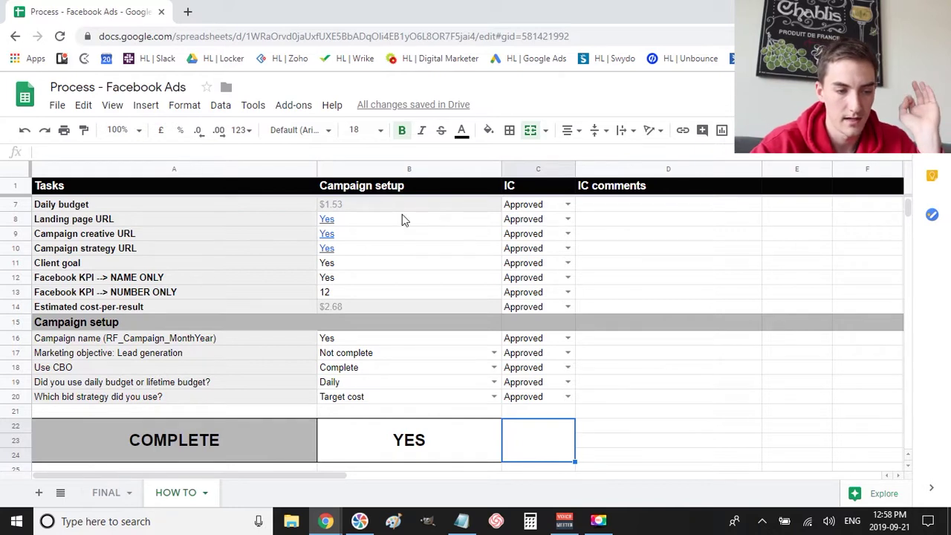
{"action": "scroll", "coordinate": [371, 305], "scroll_direction": "up", "scroll_amount": 2}
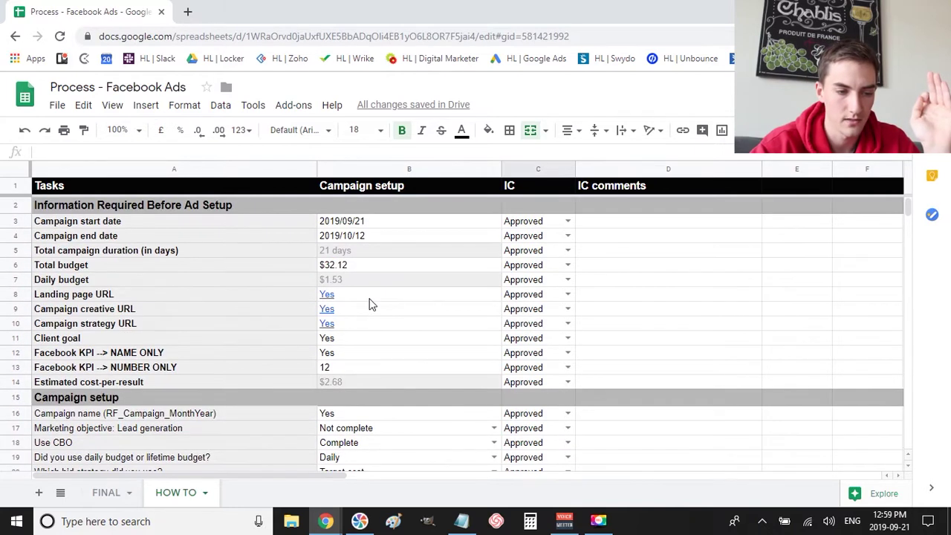
{"action": "scroll", "coordinate": [391, 401], "scroll_direction": "down", "scroll_amount": 3}
{"action": "scroll", "coordinate": [543, 383], "scroll_direction": "up", "scroll_amount": 3}
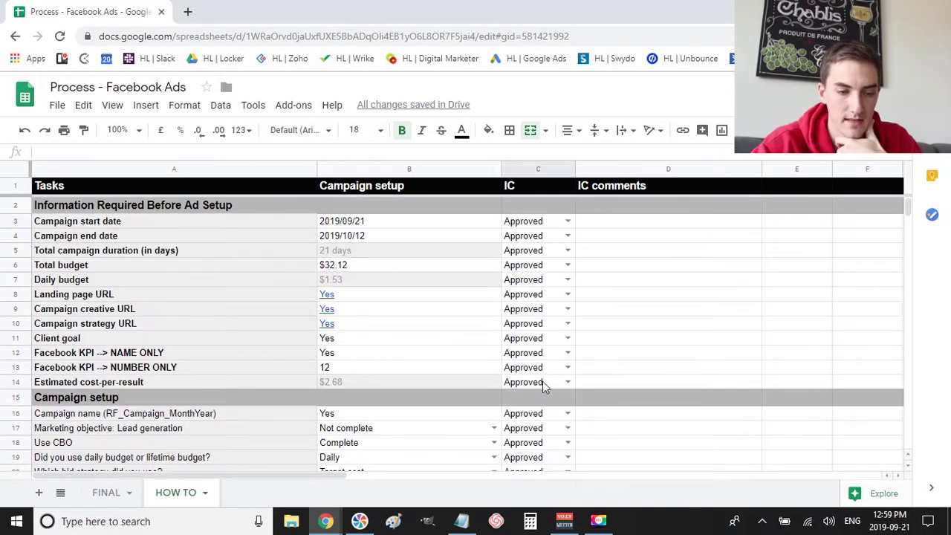
{"action": "scroll", "coordinate": [542, 379], "scroll_direction": "down", "scroll_amount": 3}
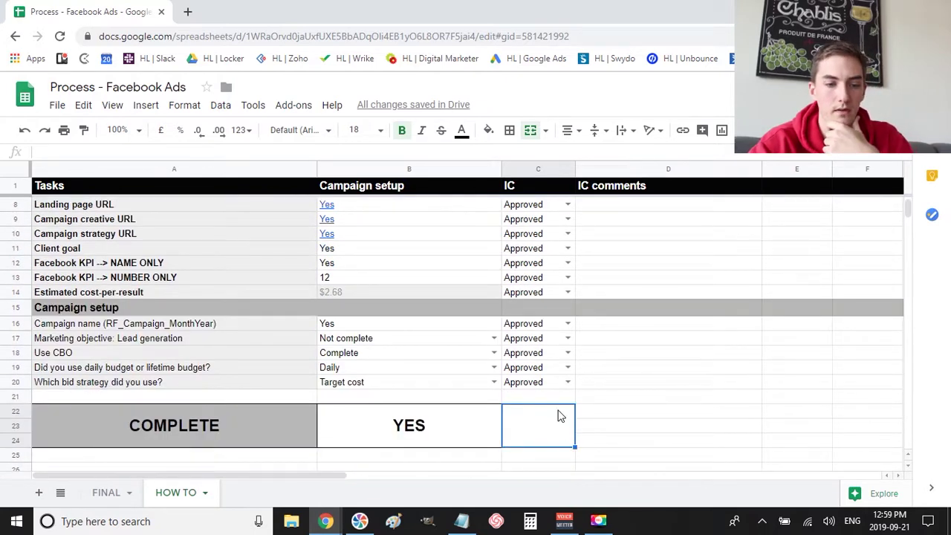
{"action": "scroll", "coordinate": [543, 363], "scroll_direction": "up", "scroll_amount": 1}
{"action": "left_click", "coordinate": [541, 357]}
{"action": "scroll", "coordinate": [543, 363], "scroll_direction": "down", "scroll_amount": 2}
{"action": "left_click", "coordinate": [540, 422]}
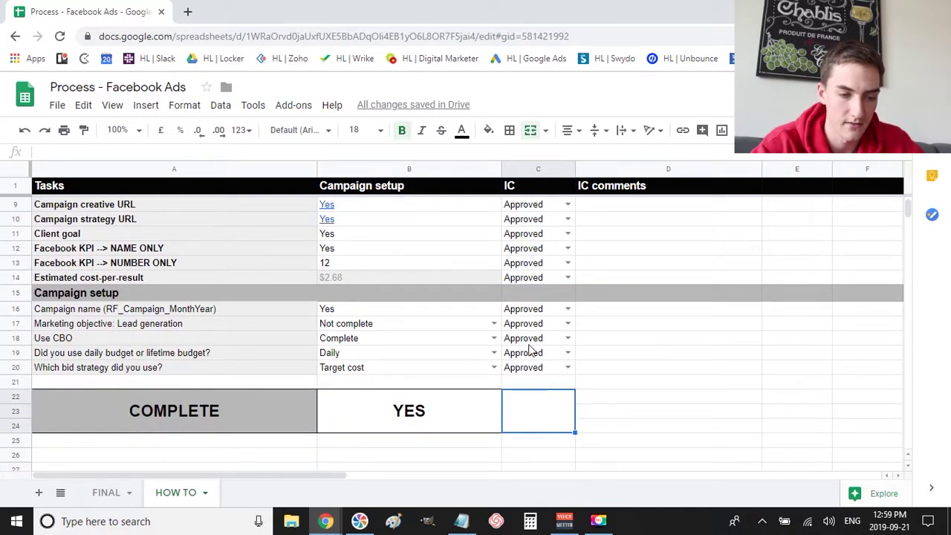
{"action": "scroll", "coordinate": [529, 324], "scroll_direction": "up", "scroll_amount": 3}
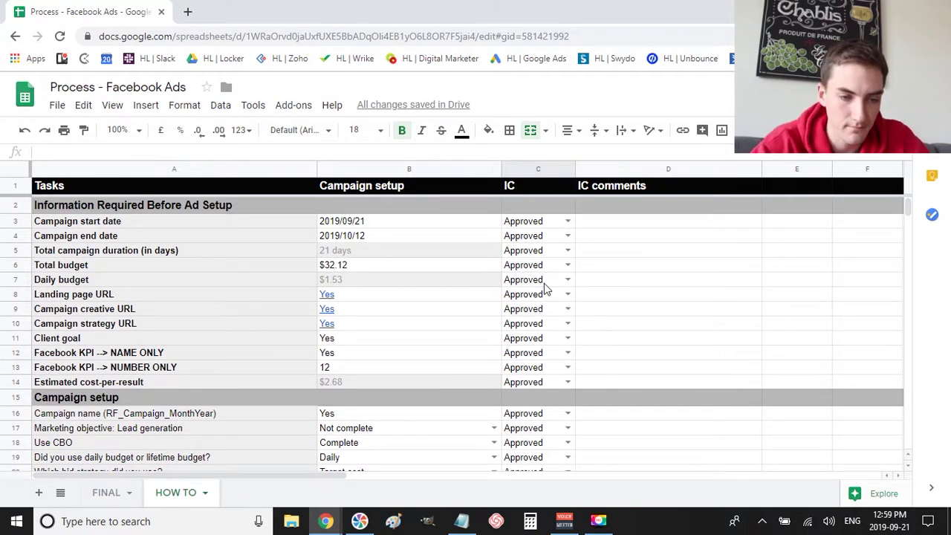
{"action": "scroll", "coordinate": [546, 288], "scroll_direction": "down", "scroll_amount": 2}
Open the FINAL sheet and examine the full IC completeness formula in C33 and the cells it references
{"action": "left_click", "coordinate": [104, 492]}
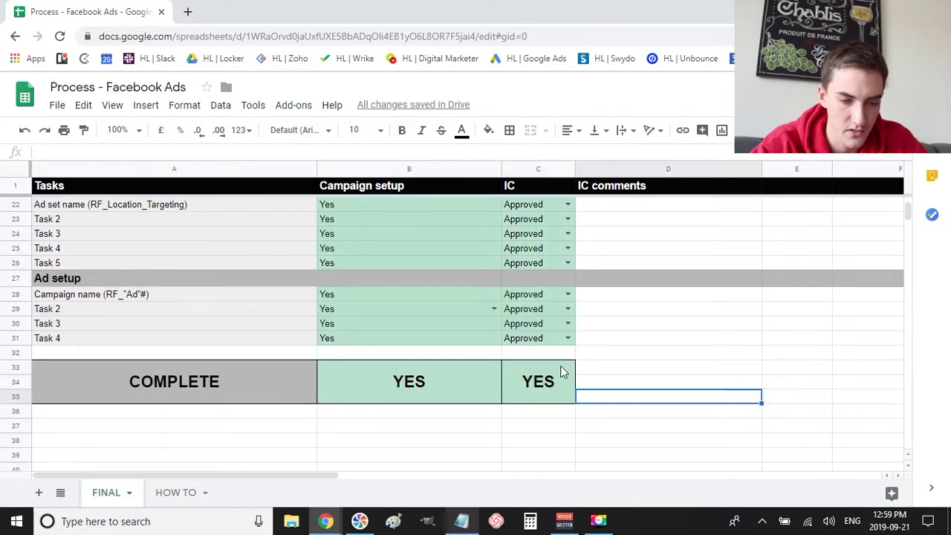
{"action": "left_click", "coordinate": [559, 382]}
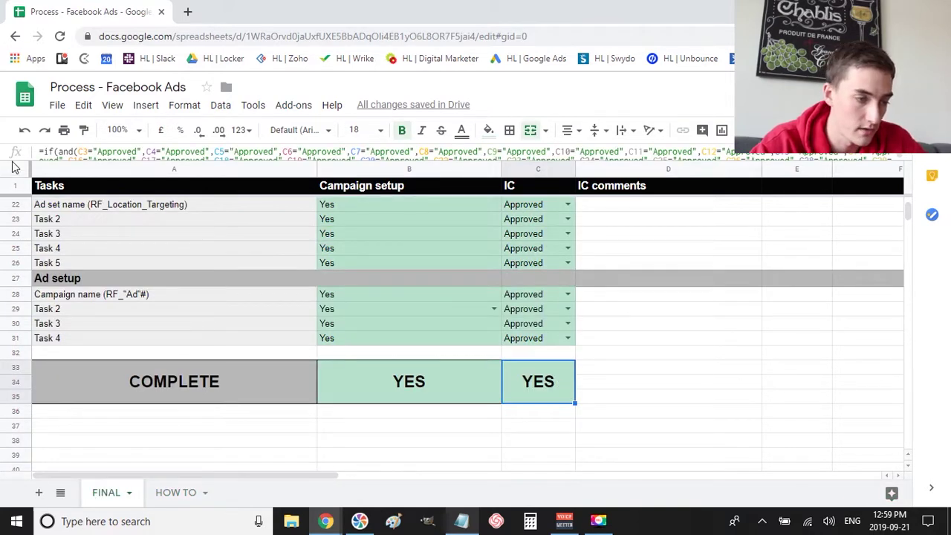
{"action": "left_click_drag", "start_coordinate": [12, 167], "coordinate": [22, 245]}
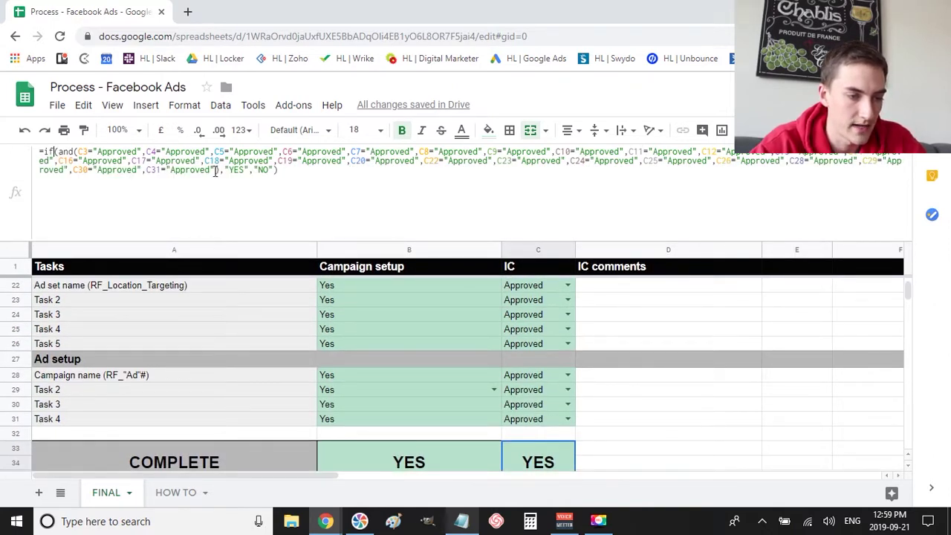
{"action": "left_click_drag", "start_coordinate": [216, 171], "coordinate": [38, 152]}
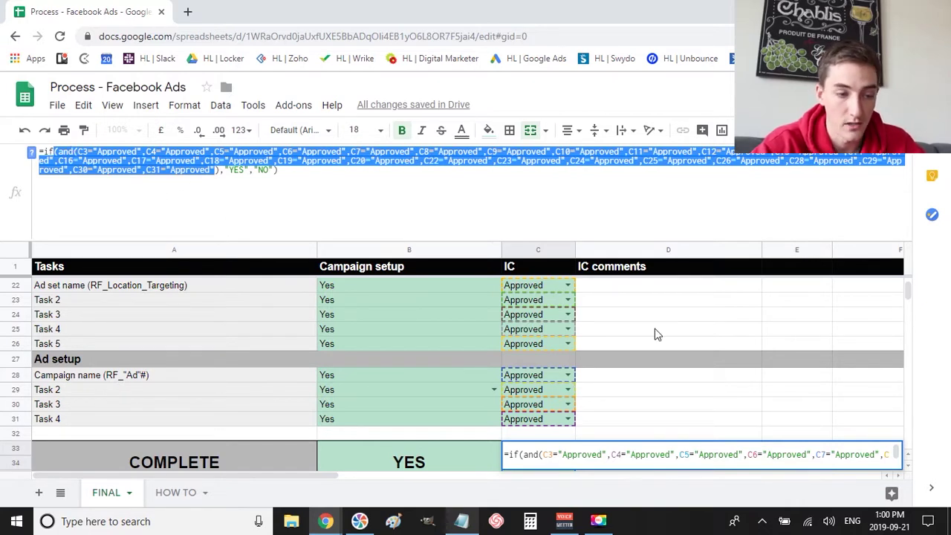
{"action": "scroll", "coordinate": [522, 343], "scroll_direction": "up", "scroll_amount": 5}
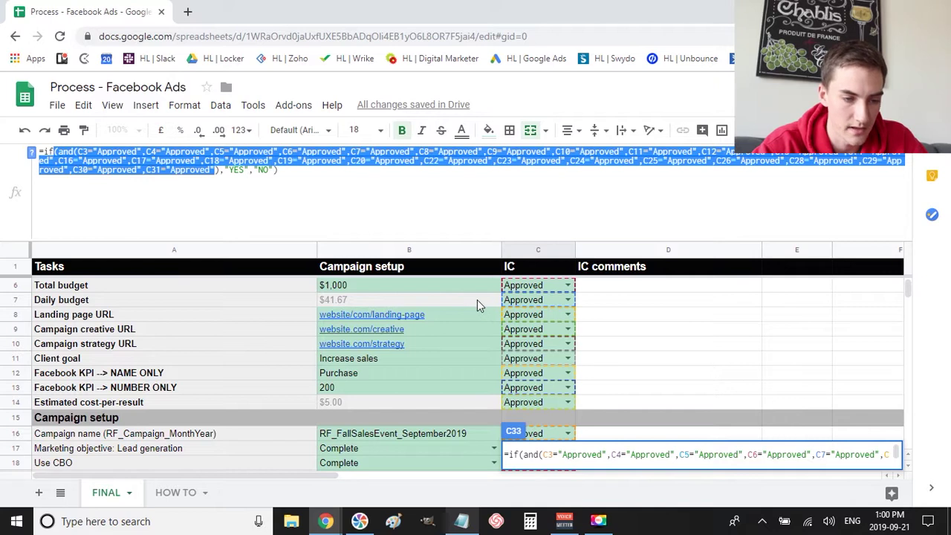
In the HOW TO sheet's merged IC cell C22, begin the completeness formula with =if(and(C3="Approved",
{"action": "scroll", "coordinate": [477, 300], "scroll_direction": "up", "scroll_amount": 2}
{"action": "scroll", "coordinate": [371, 416], "scroll_direction": "down", "scroll_amount": 3}
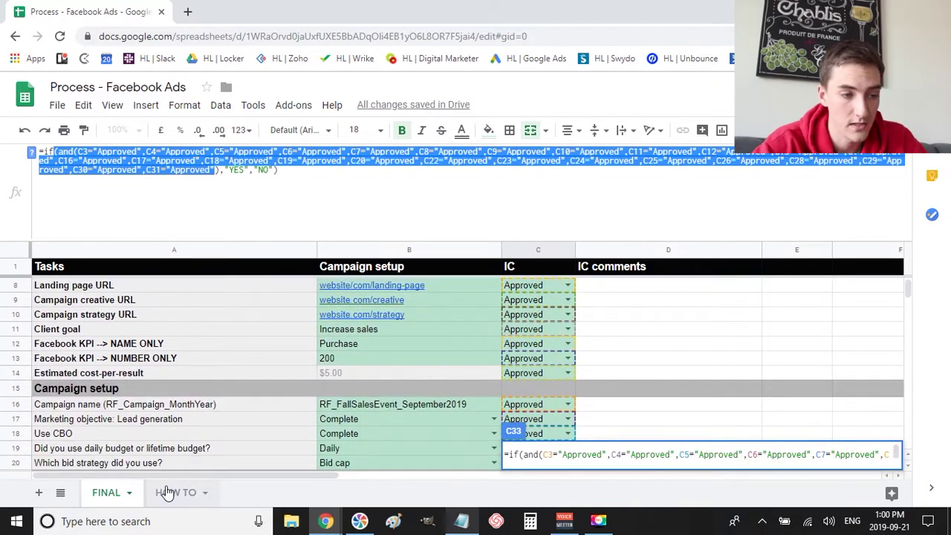
{"action": "left_click", "coordinate": [169, 492]}
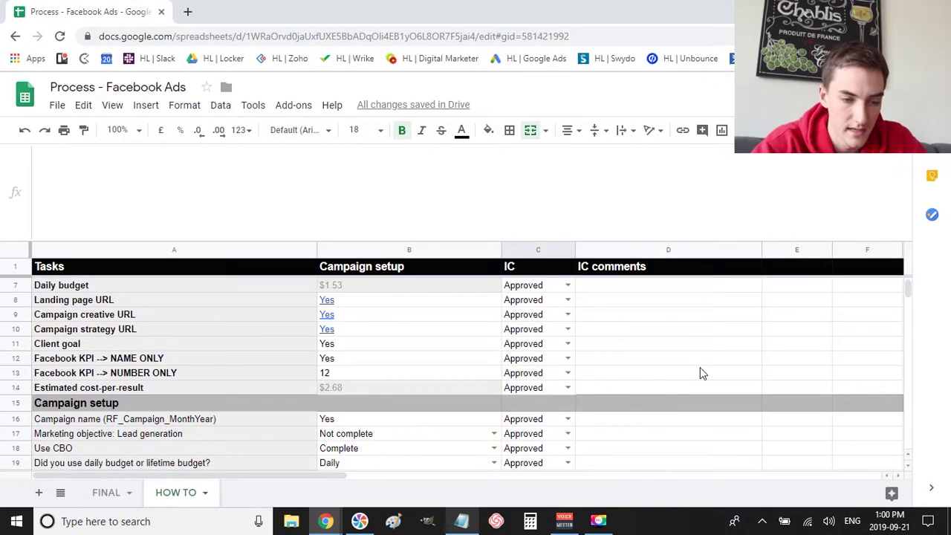
{"action": "scroll", "coordinate": [699, 372], "scroll_direction": "down", "scroll_amount": 1}
{"action": "scroll", "coordinate": [700, 373], "scroll_direction": "down", "scroll_amount": 5}
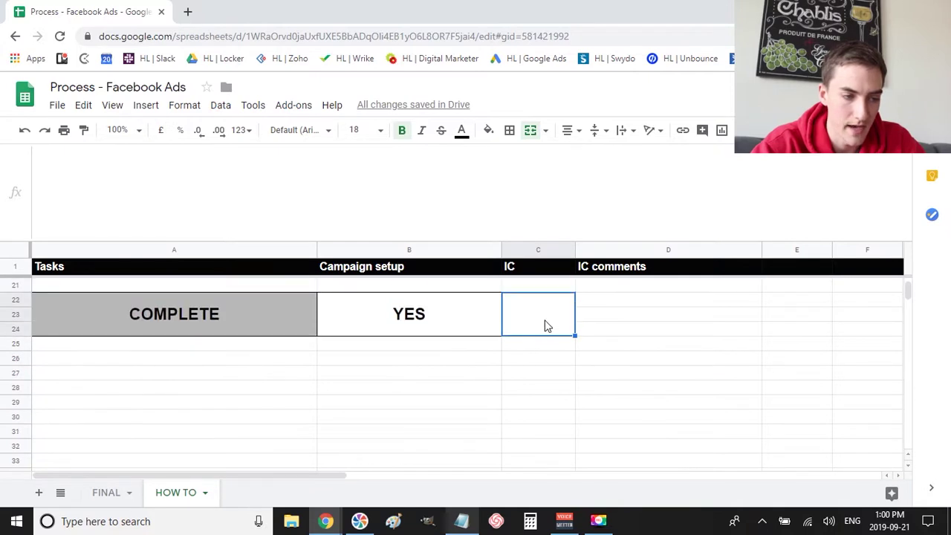
{"action": "type", "text": "=if(and("}
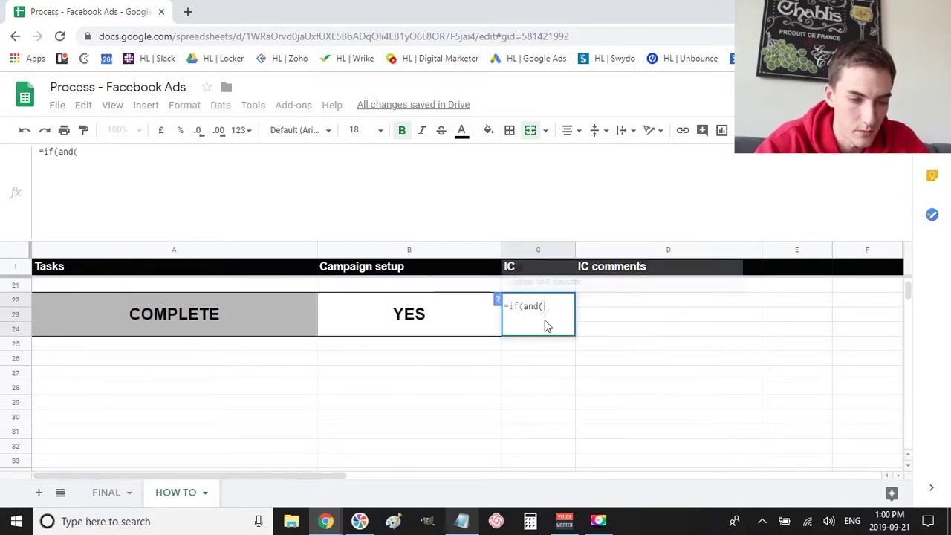
{"action": "scroll", "coordinate": [645, 356], "scroll_direction": "up", "scroll_amount": 4}
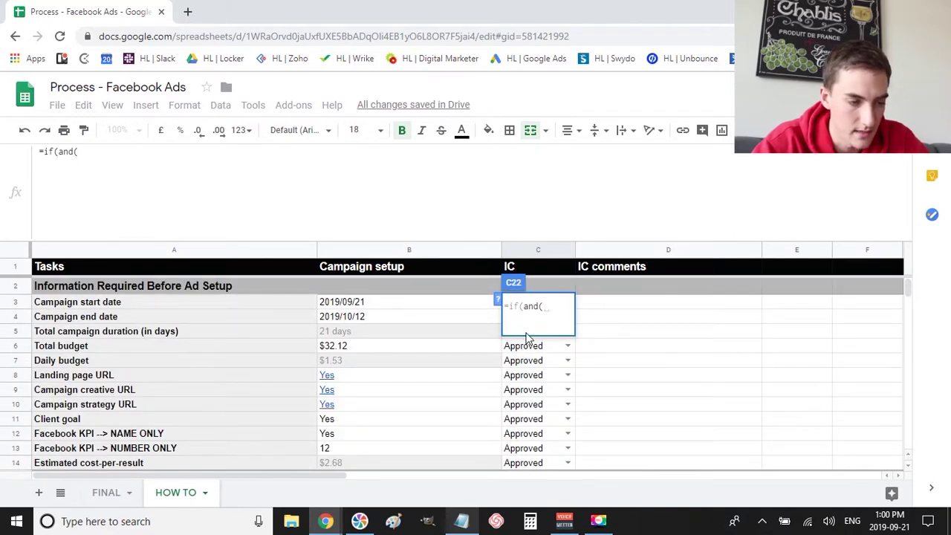
{"action": "type", "text": "C3=\"app"}
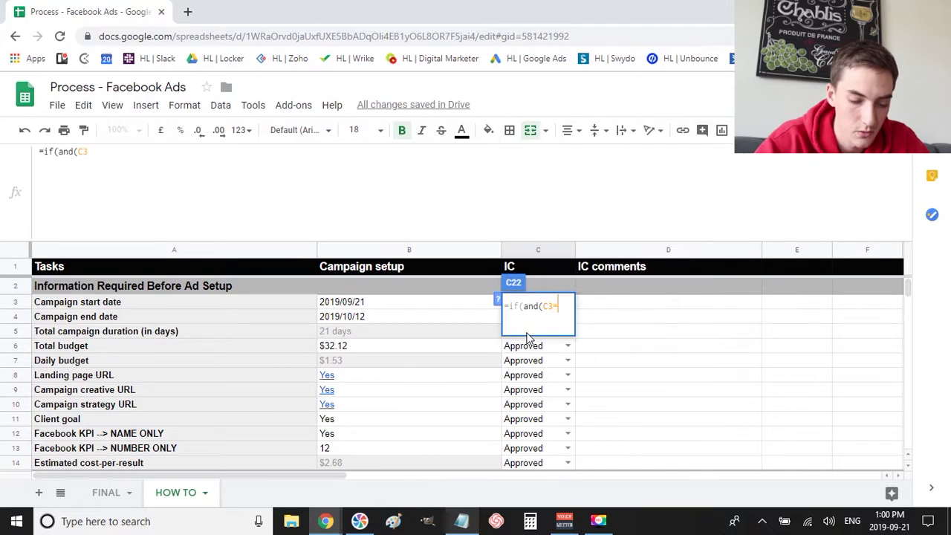
{"action": "key", "text": "BackSpace"}
{"action": "key", "text": "BackSpace"}
{"action": "key", "text": "BackSpace"}
{"action": "type", "text": "Approved\", "}
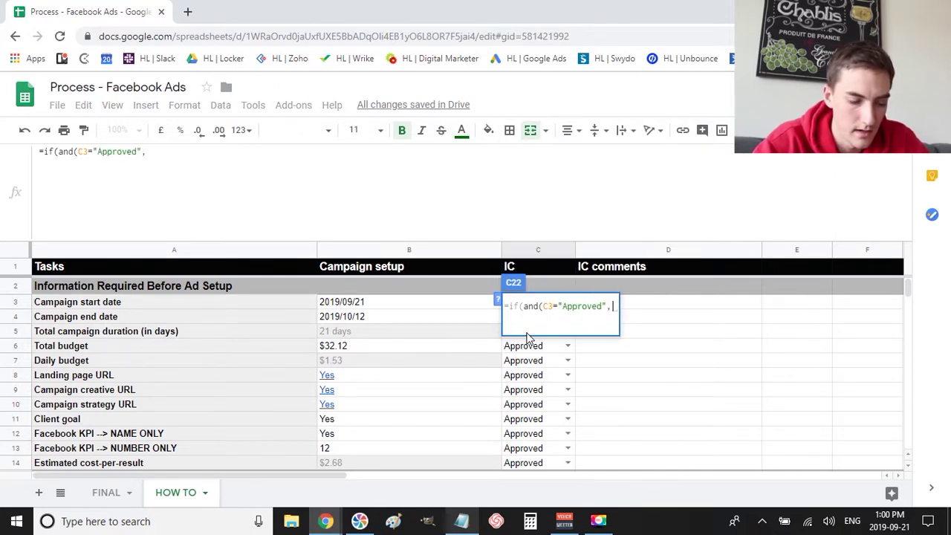
{"action": "type", "text": "C4"}
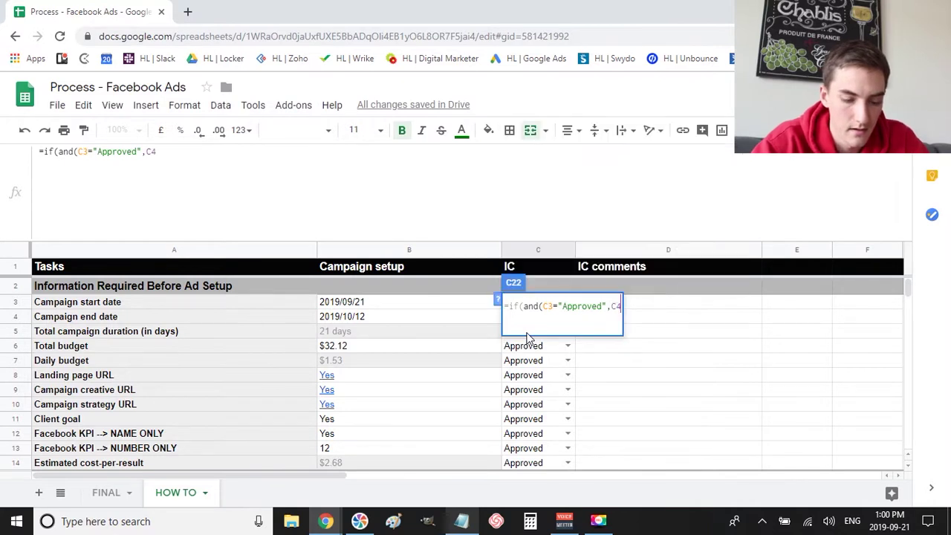
{"action": "type", "text": "="}
{"action": "key", "text": "BackSpace"}
{"action": "key", "text": "BackSpace"}
{"action": "key", "text": "BackSpace"}
{"action": "key", "text": "BackSpace"}
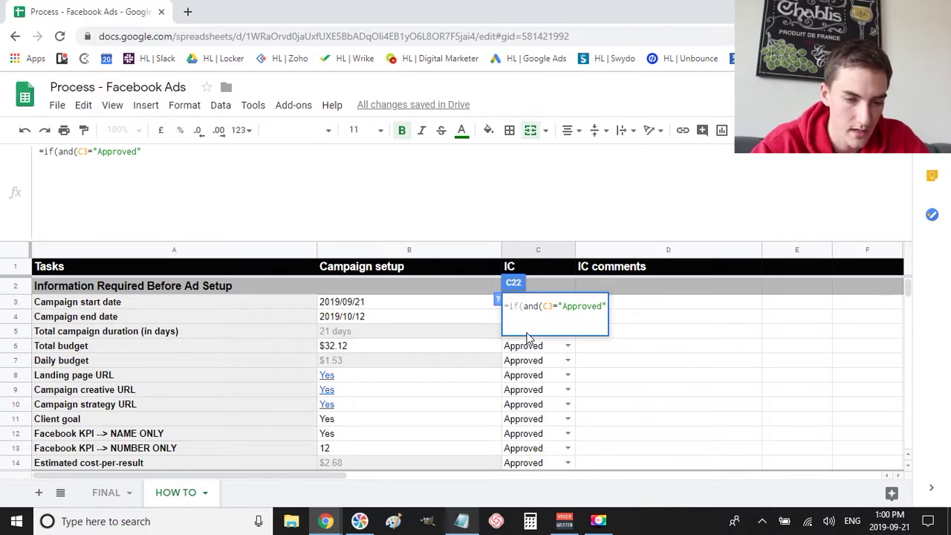
Complete the formula in C22 as =if(and(C3="Approved"),"YES","NO")
{"action": "type", "text": "),"}
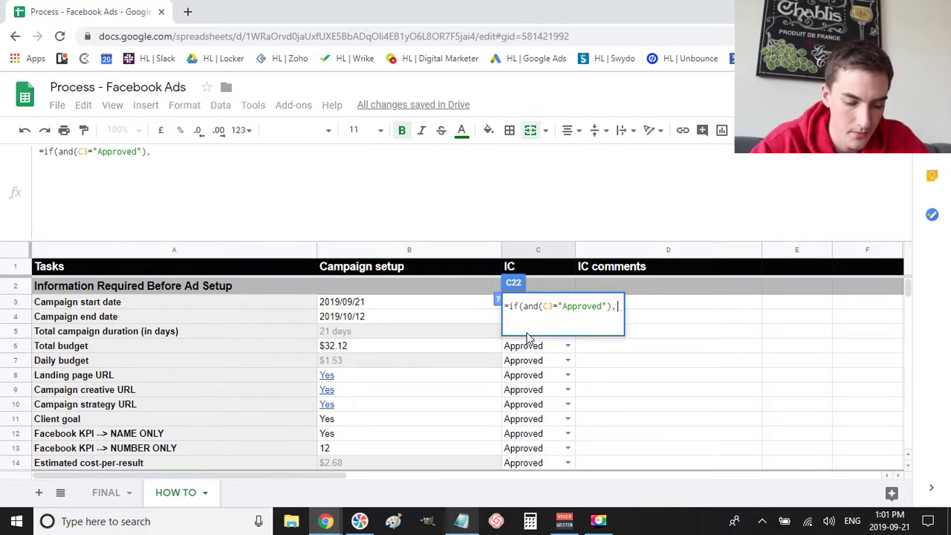
{"action": "type", "text": "\"YES"}
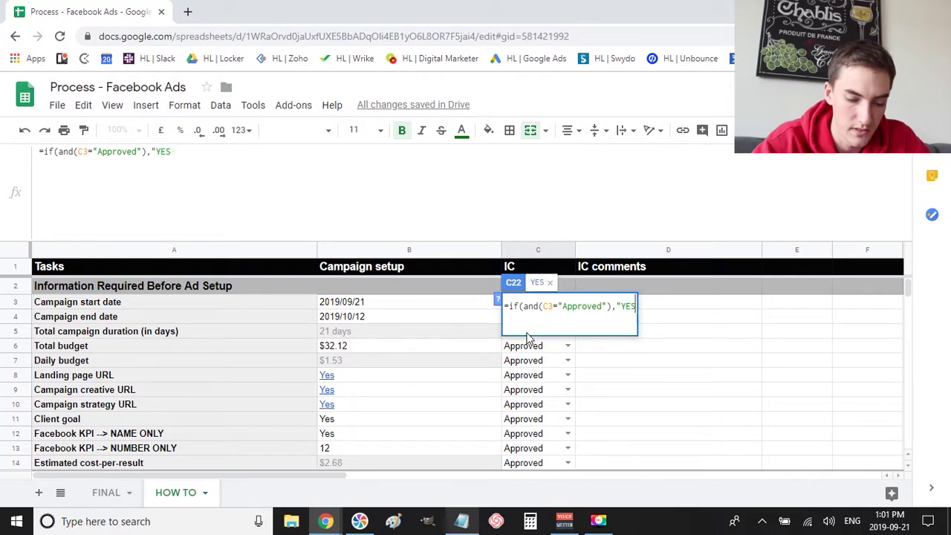
{"action": "type", "text": "\",\"N"}
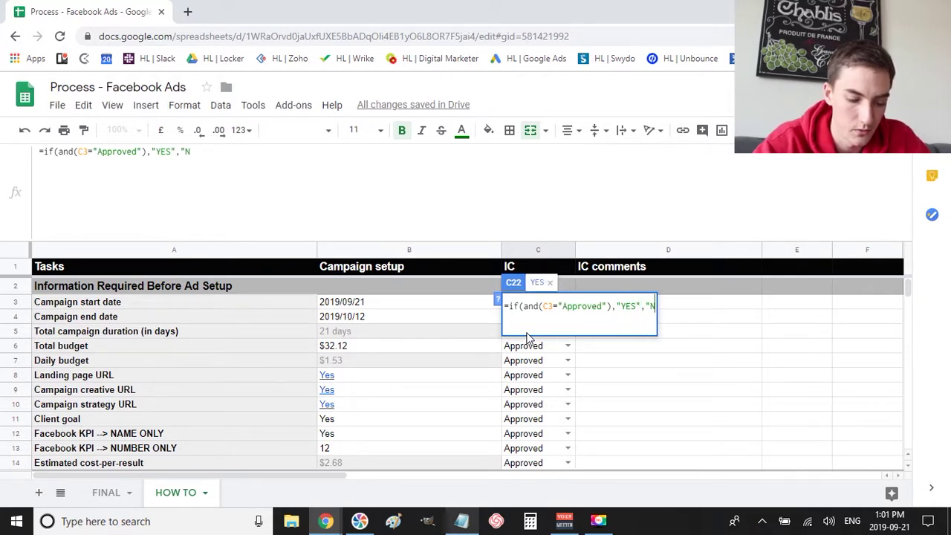
{"action": "type", "text": "O\")"}
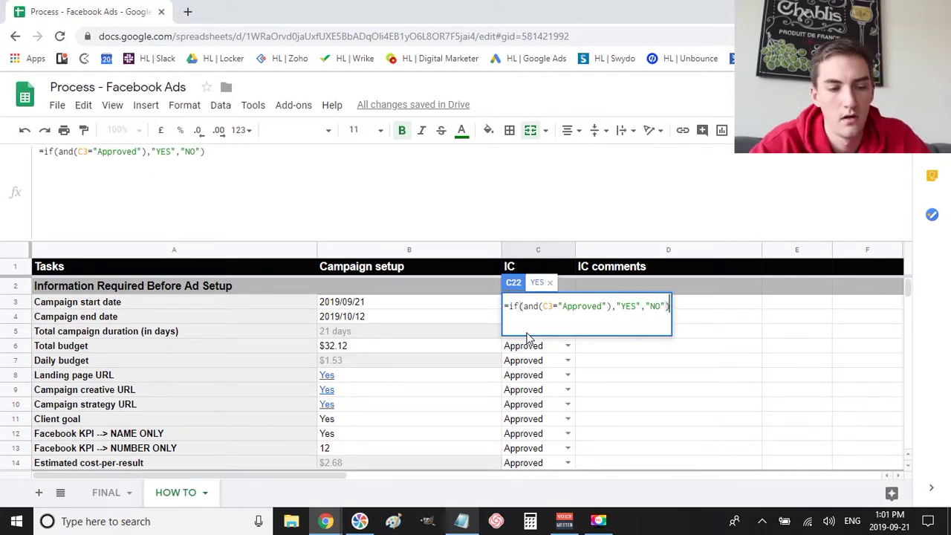
{"action": "scroll", "coordinate": [658, 297], "scroll_direction": "down", "scroll_amount": 3}
{"action": "key", "text": "Return"}
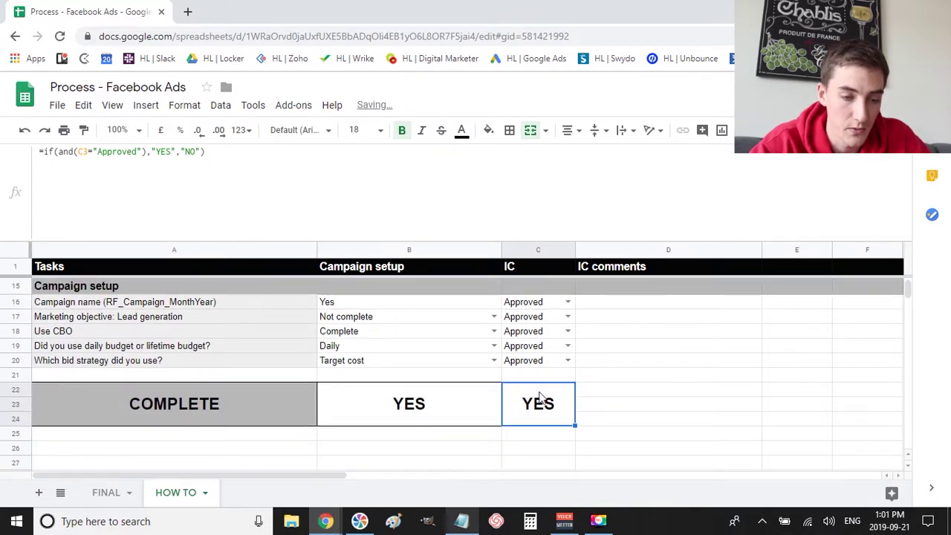
Enter C3 as text in D25 and fill the series down to D42 to list the IC cell references through C20
{"action": "scroll", "coordinate": [610, 365], "scroll_direction": "up", "scroll_amount": 3}
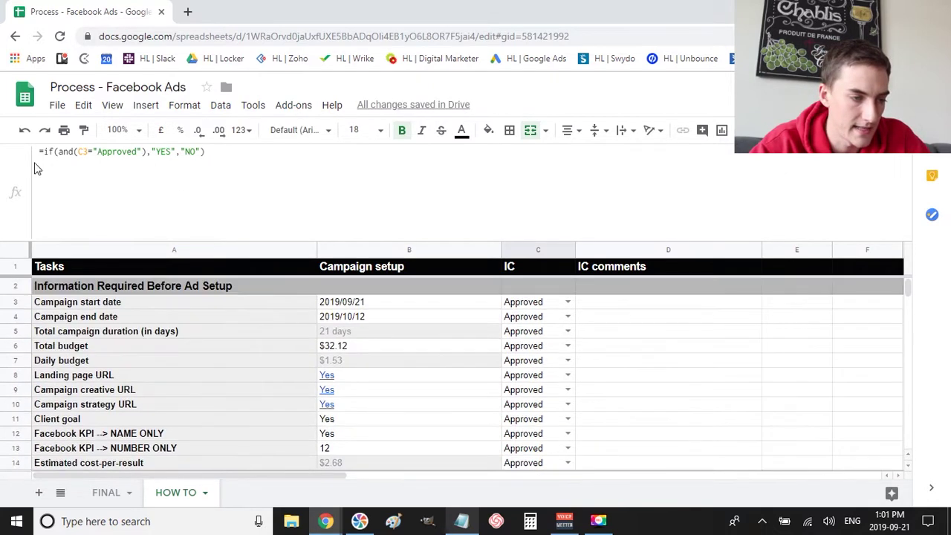
{"action": "left_click", "coordinate": [541, 301]}
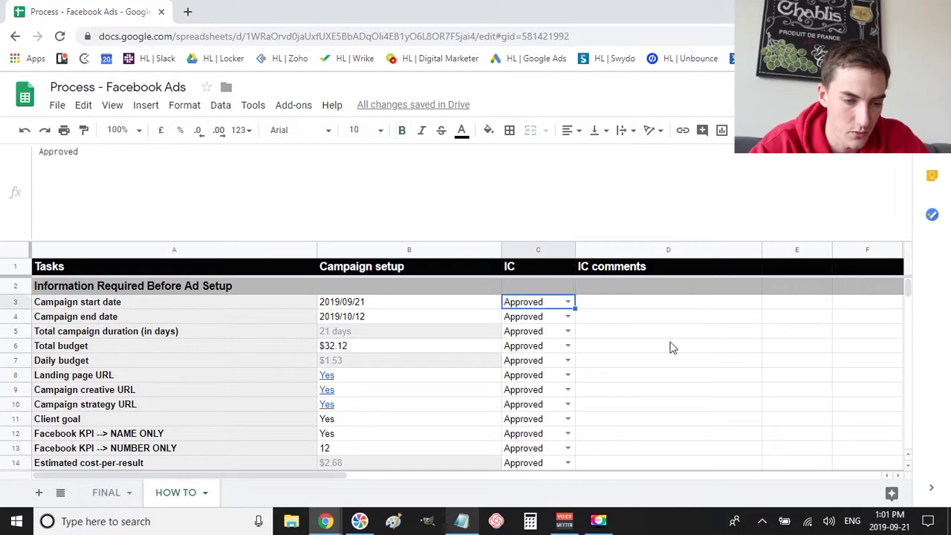
{"action": "scroll", "coordinate": [670, 347], "scroll_direction": "down", "scroll_amount": 1}
{"action": "scroll", "coordinate": [671, 347], "scroll_direction": "up", "scroll_amount": 1}
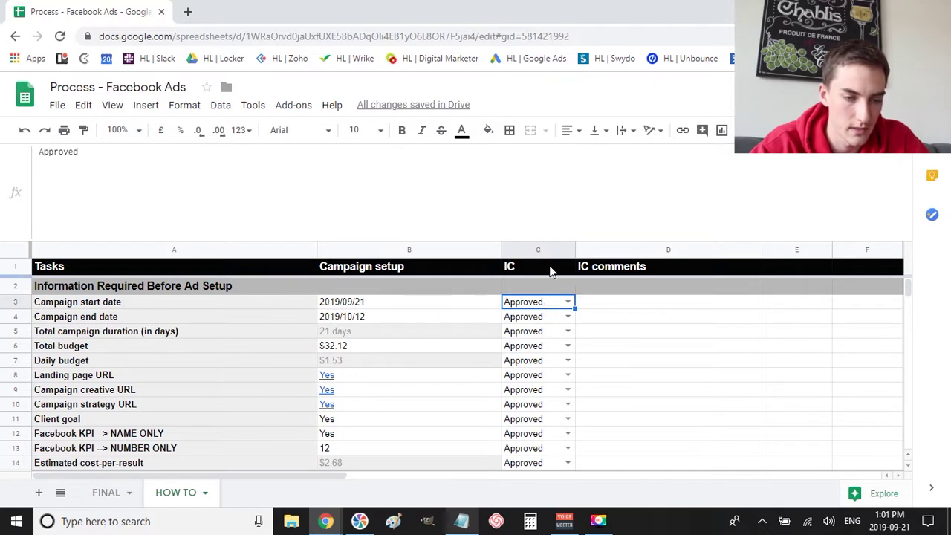
{"action": "scroll", "coordinate": [778, 373], "scroll_direction": "down", "scroll_amount": 3}
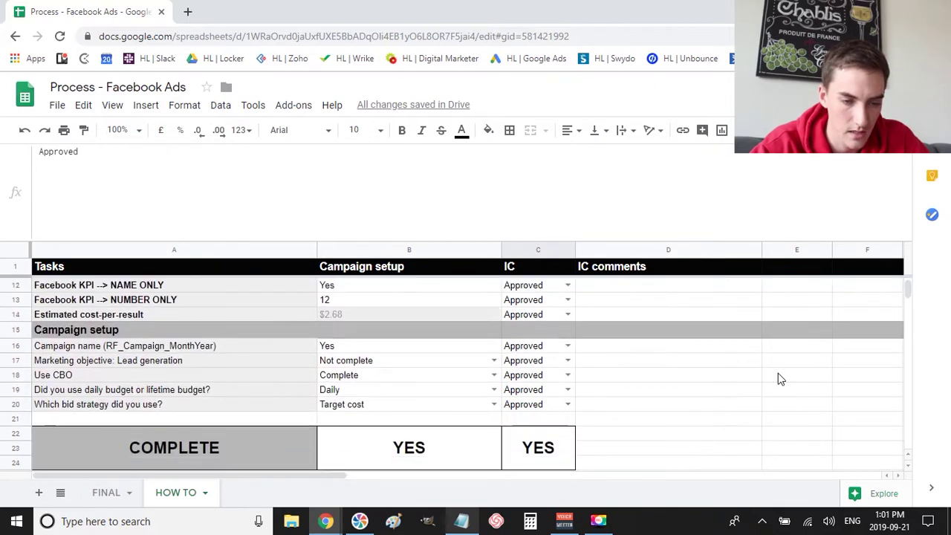
{"action": "scroll", "coordinate": [705, 388], "scroll_direction": "down", "scroll_amount": 2}
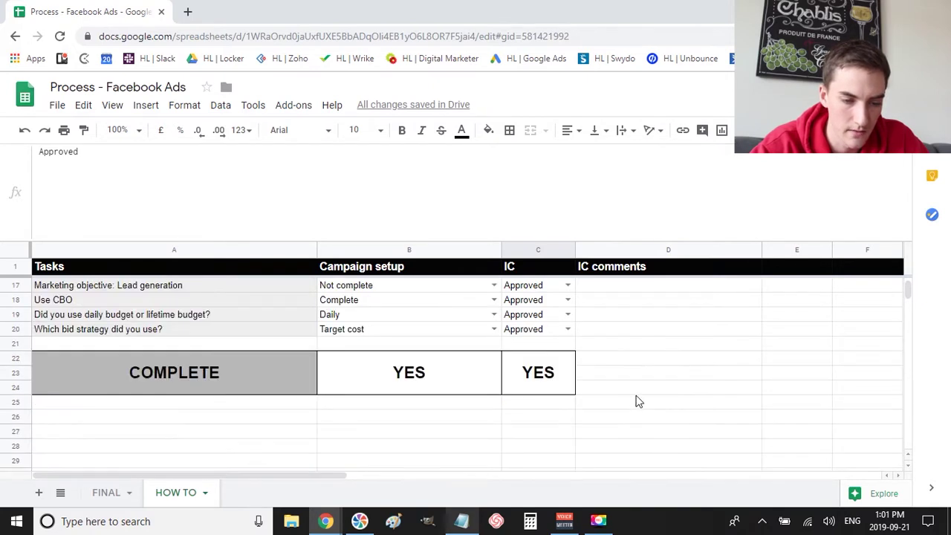
{"action": "left_click", "coordinate": [626, 408]}
{"action": "type", "text": "C3"}
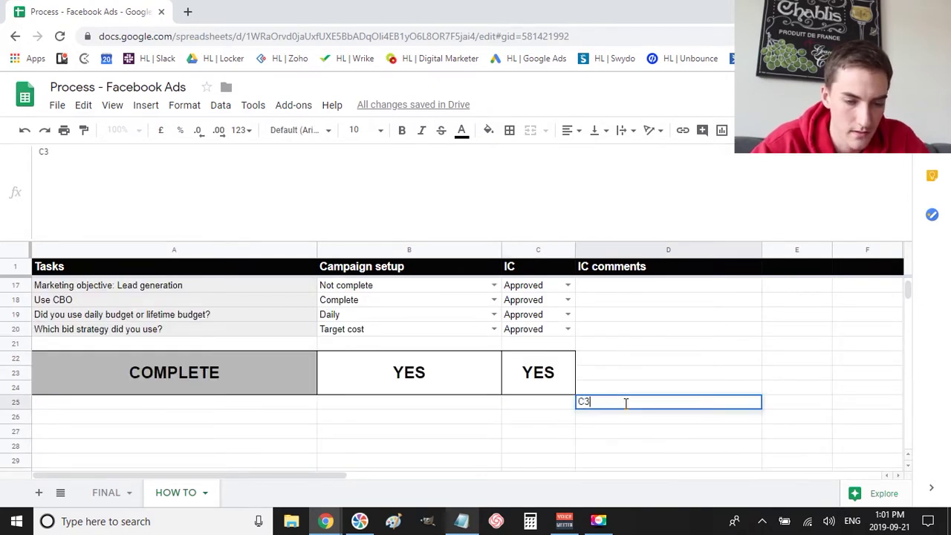
{"action": "key", "text": "Return"}
{"action": "left_click", "coordinate": [708, 406]}
{"action": "left_click_drag", "start_coordinate": [761, 409], "coordinate": [758, 373]}
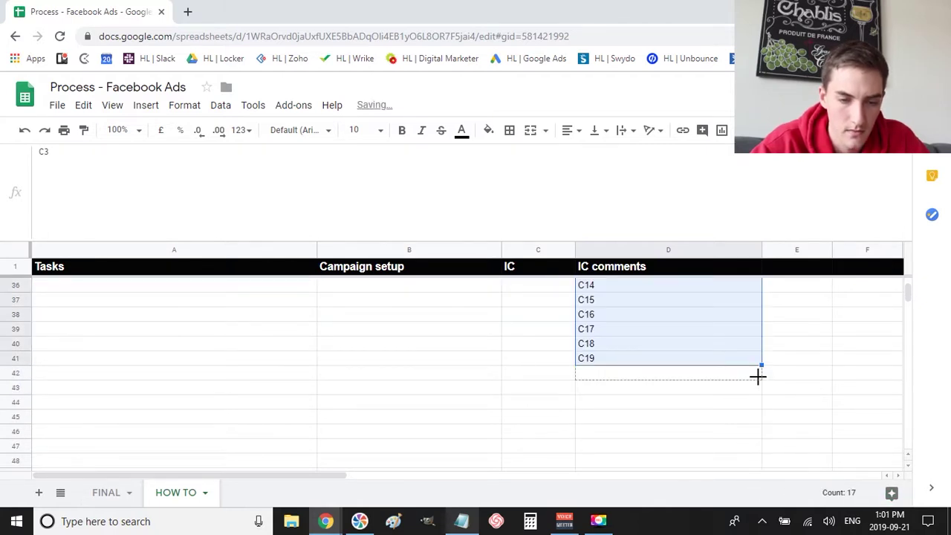
{"action": "scroll", "coordinate": [853, 393], "scroll_direction": "up", "scroll_amount": 2}
{"action": "scroll", "coordinate": [853, 391], "scroll_direction": "up", "scroll_amount": 1}
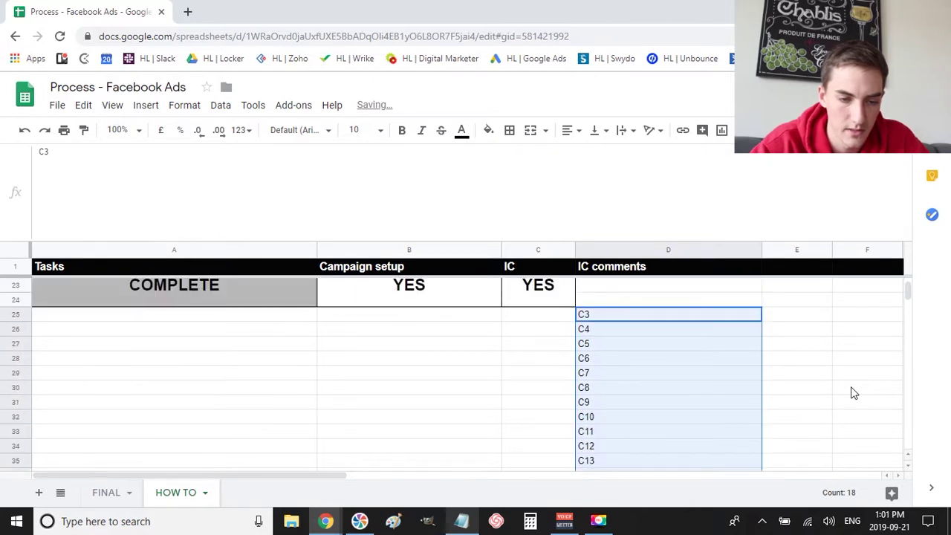
Check which IC row is only a section heading and delete row 37, which holds its reference C15, from the helper list
{"action": "left_click", "coordinate": [610, 364]}
{"action": "scroll", "coordinate": [609, 367], "scroll_direction": "up", "scroll_amount": 5}
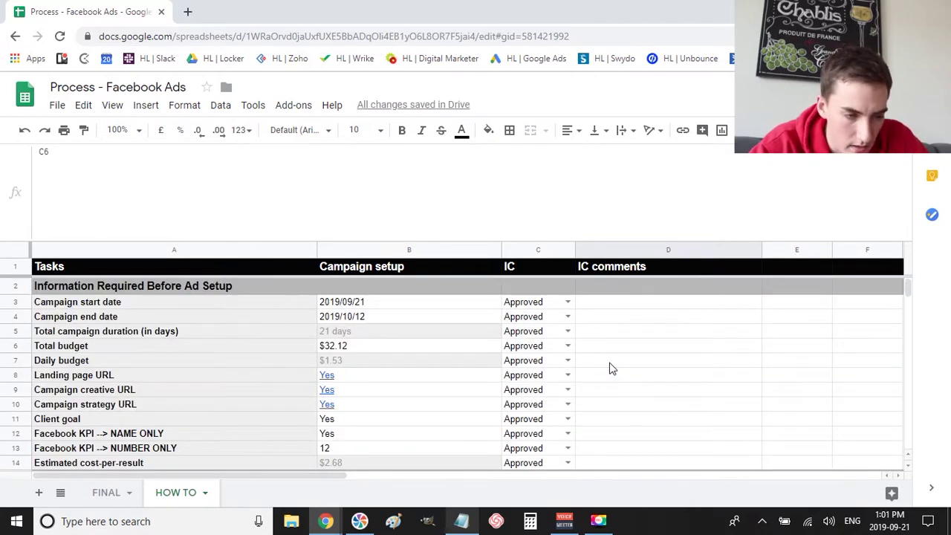
{"action": "scroll", "coordinate": [552, 396], "scroll_direction": "down", "scroll_amount": 3}
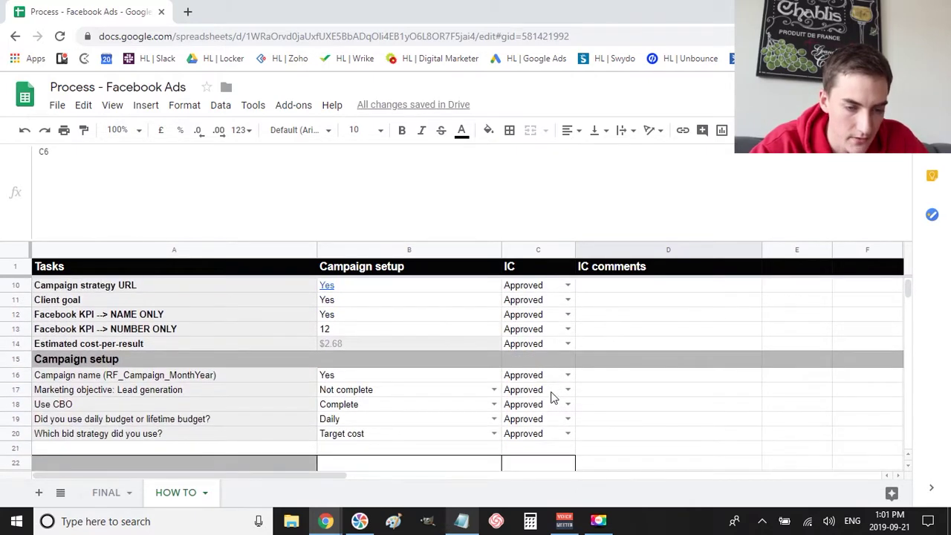
{"action": "left_click", "coordinate": [531, 362]}
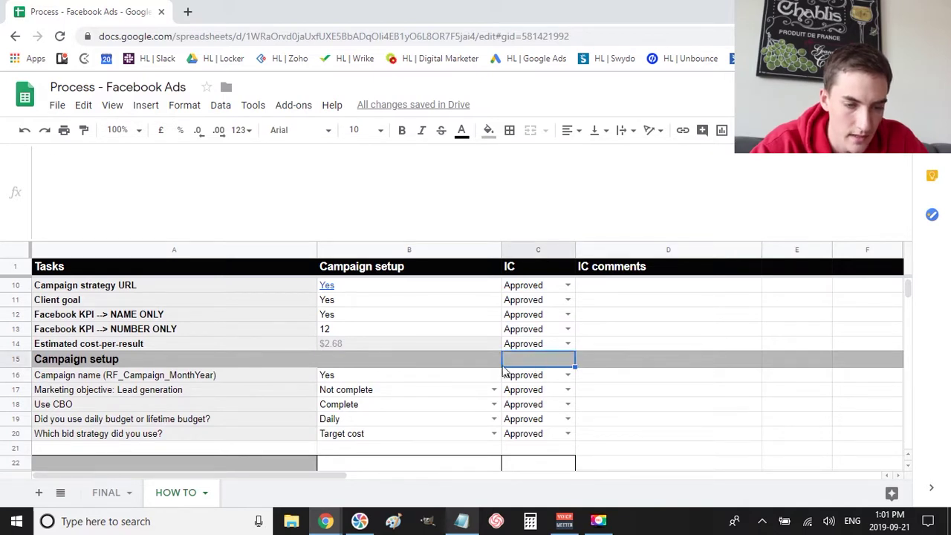
{"action": "left_click", "coordinate": [13, 359]}
{"action": "scroll", "coordinate": [552, 322], "scroll_direction": "down", "scroll_amount": 5}
{"action": "scroll", "coordinate": [552, 322], "scroll_direction": "down", "scroll_amount": 1}
{"action": "left_click", "coordinate": [609, 420]}
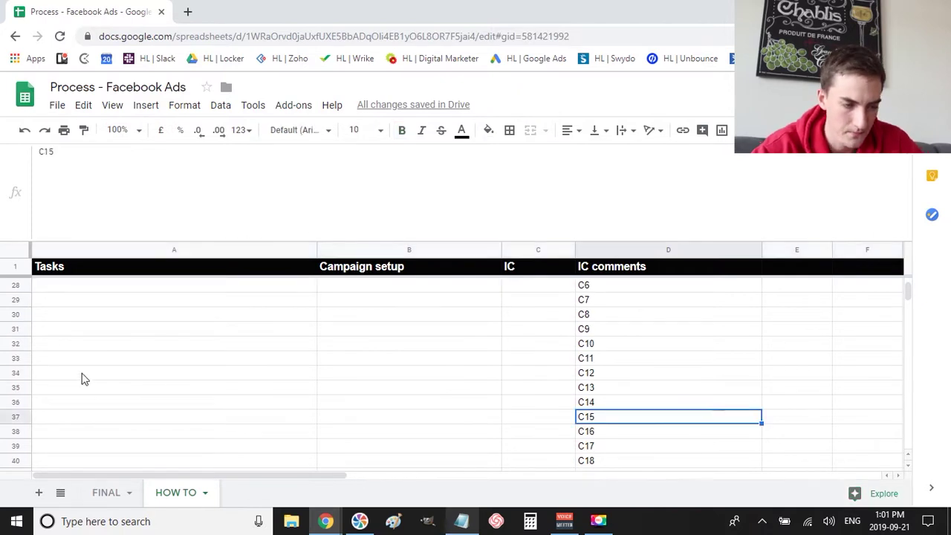
{"action": "left_click", "coordinate": [15, 417]}
{"action": "right_click", "coordinate": [14, 416]}
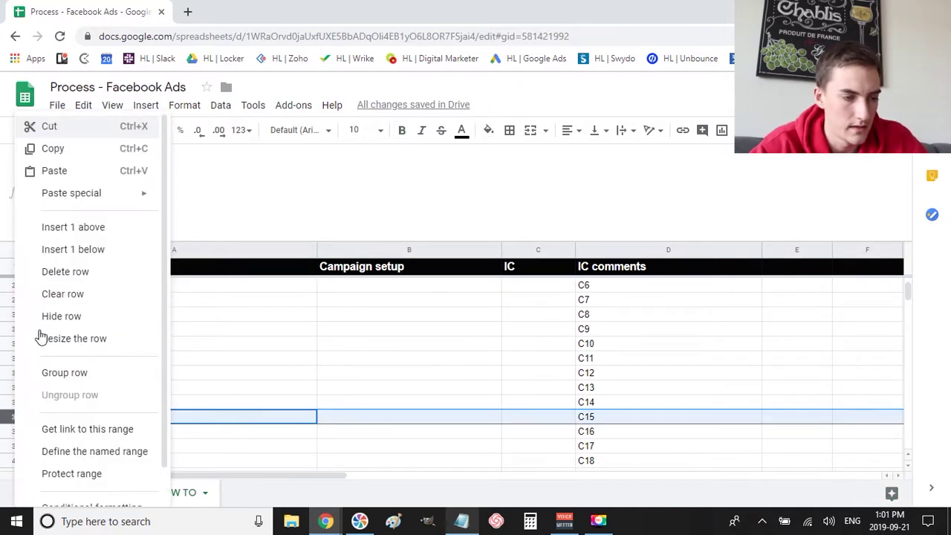
{"action": "left_click", "coordinate": [87, 273]}
{"action": "left_click", "coordinate": [727, 367]}
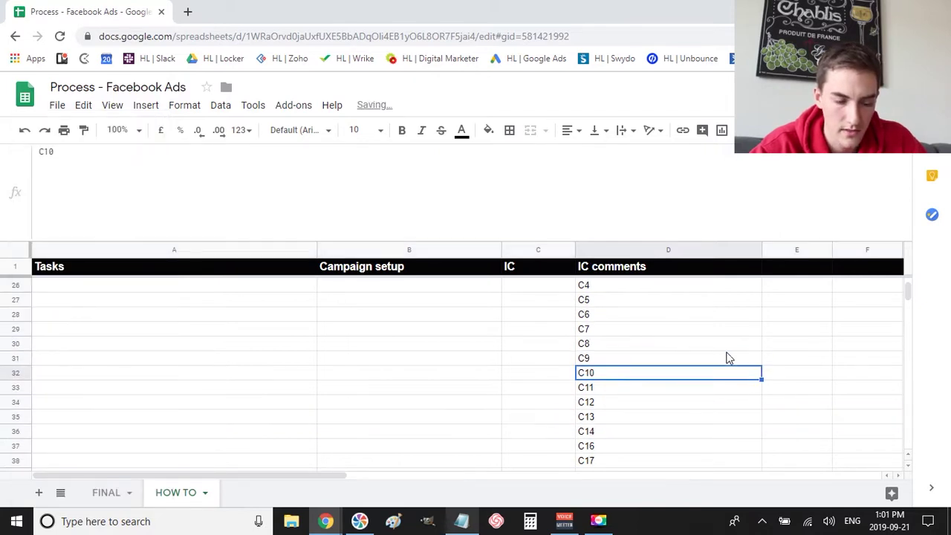
Enter the sample condition C3="Approved" as text in cell F25, in the same row as the helper list's first reference
{"action": "scroll", "coordinate": [727, 358], "scroll_direction": "up", "scroll_amount": 2}
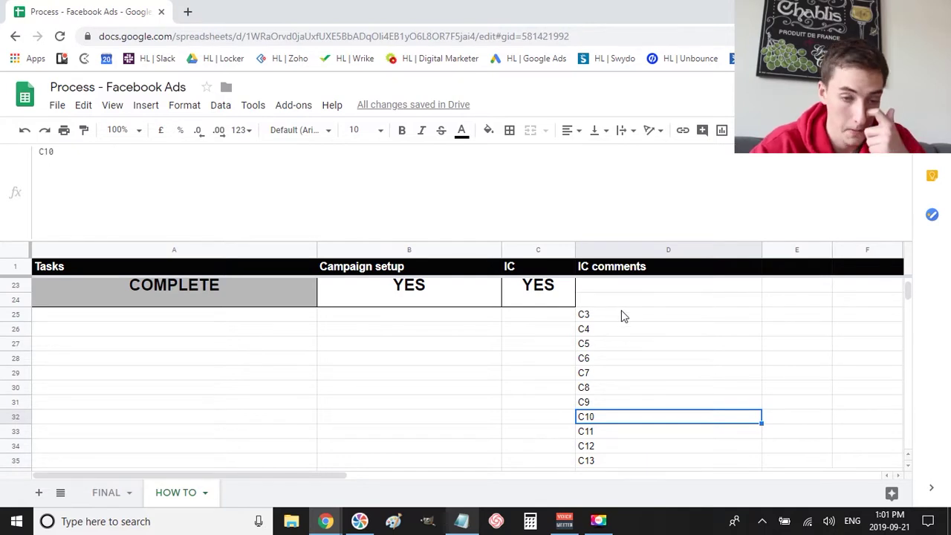
{"action": "left_click", "coordinate": [808, 316]}
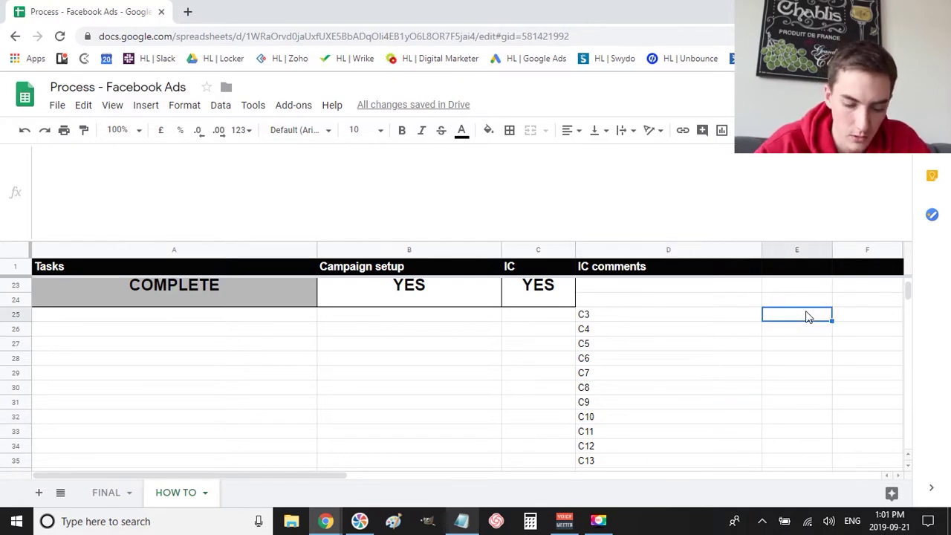
{"action": "key", "text": "Right"}
{"action": "type", "text": "C3"}
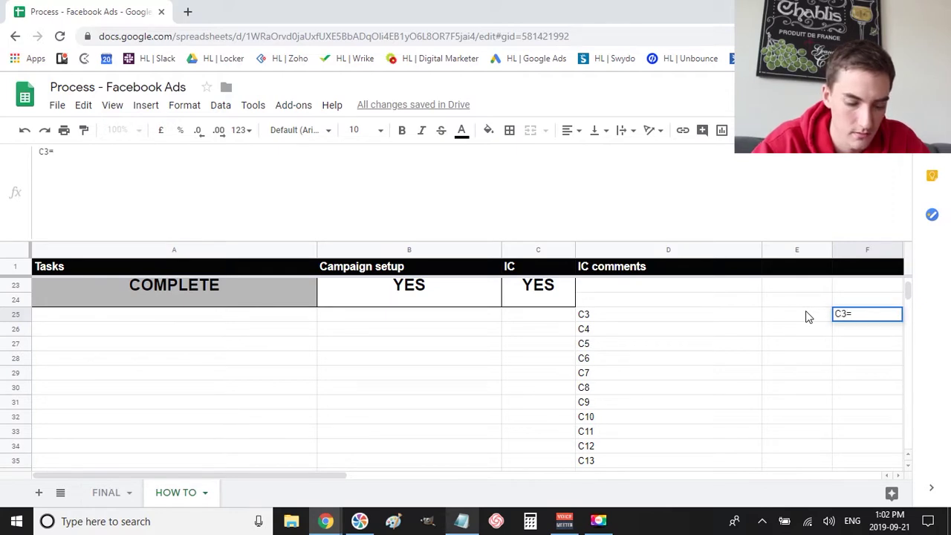
{"action": "type", "text": "=+Approved\""}
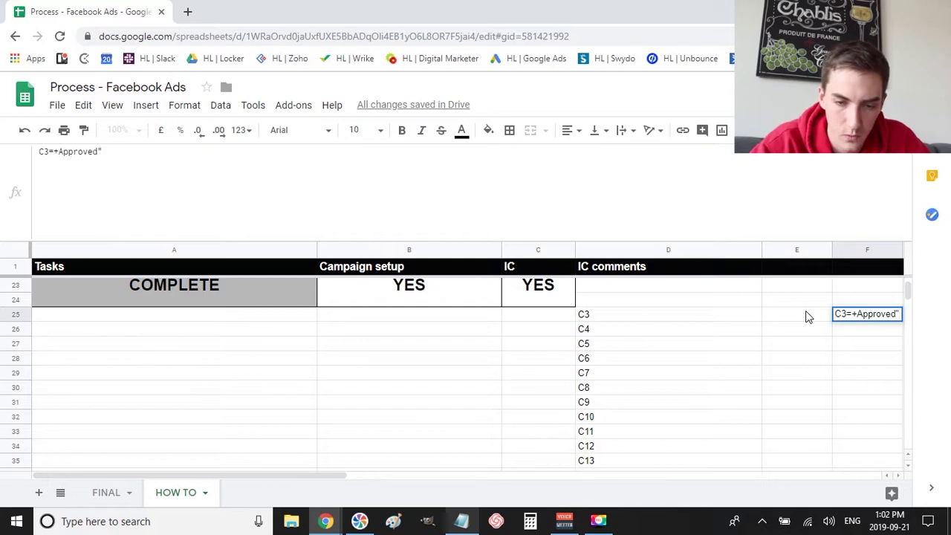
{"action": "left_click", "coordinate": [855, 313]}
{"action": "key", "text": "BackSpace"}
{"action": "type", "text": "\""}
{"action": "key", "text": "Return"}
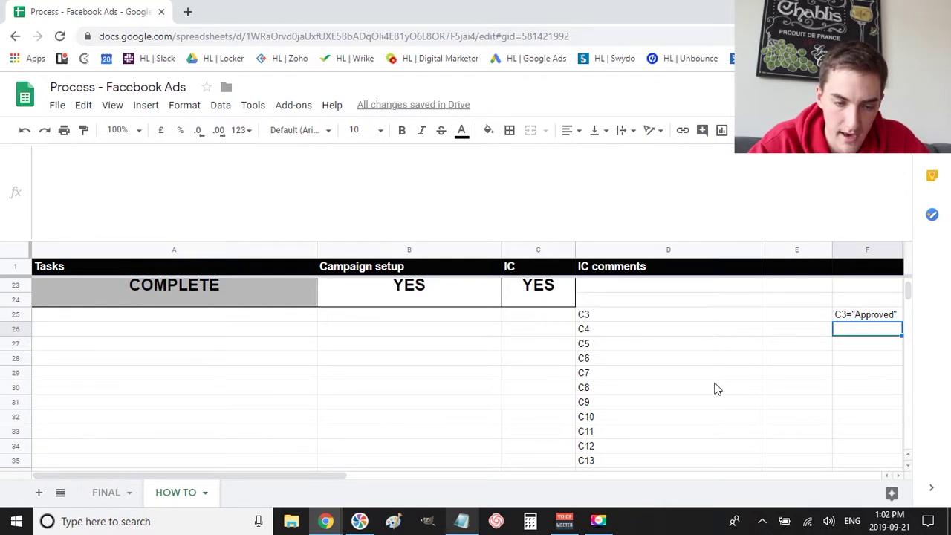
Enter =concatenate(D25,"="Approved"") in E25 to build the condition text from the first cell reference
{"action": "scroll", "coordinate": [777, 393], "scroll_direction": "right", "scroll_amount": 4}
{"action": "scroll", "coordinate": [777, 393], "scroll_direction": "left", "scroll_amount": 4}
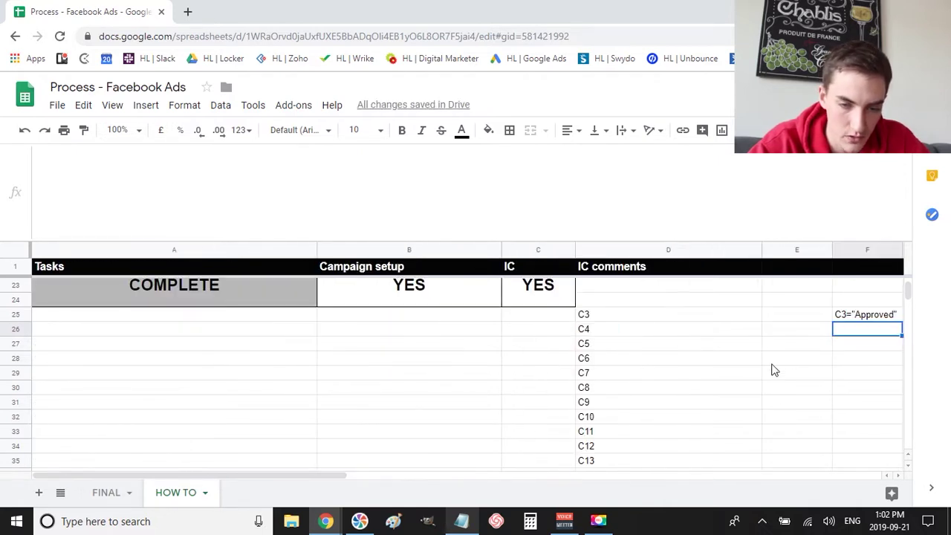
{"action": "scroll", "coordinate": [792, 376], "scroll_direction": "right", "scroll_amount": 2}
{"action": "left_click", "coordinate": [490, 318]}
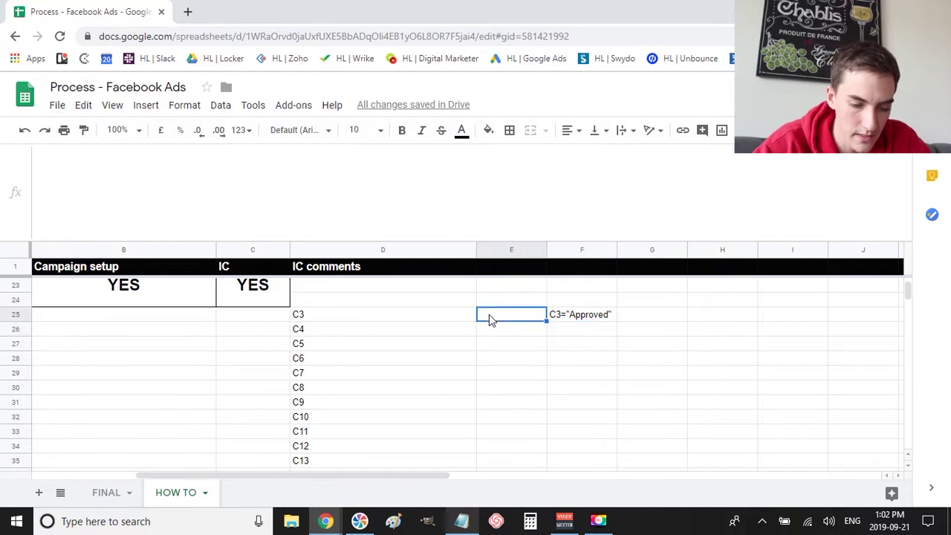
{"action": "type", "text": "=concat"}
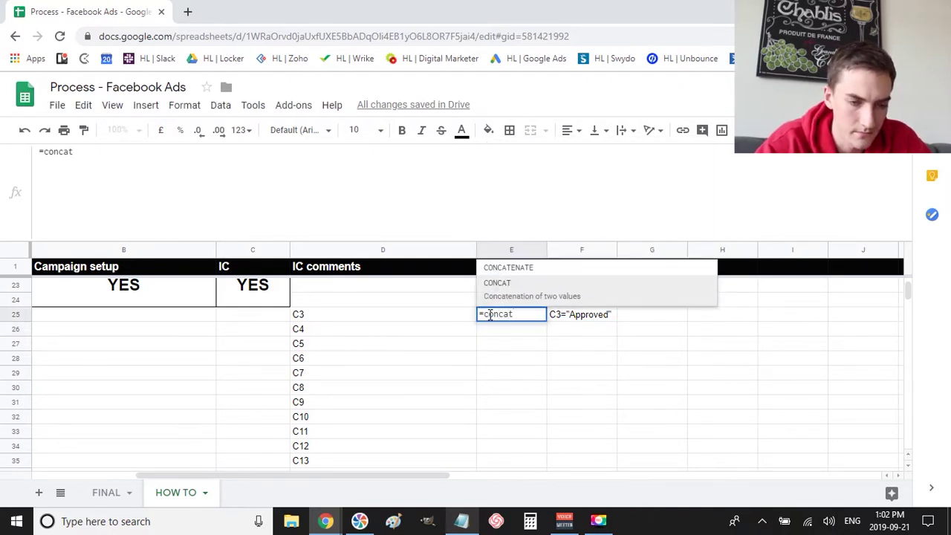
{"action": "type", "text": "enate("}
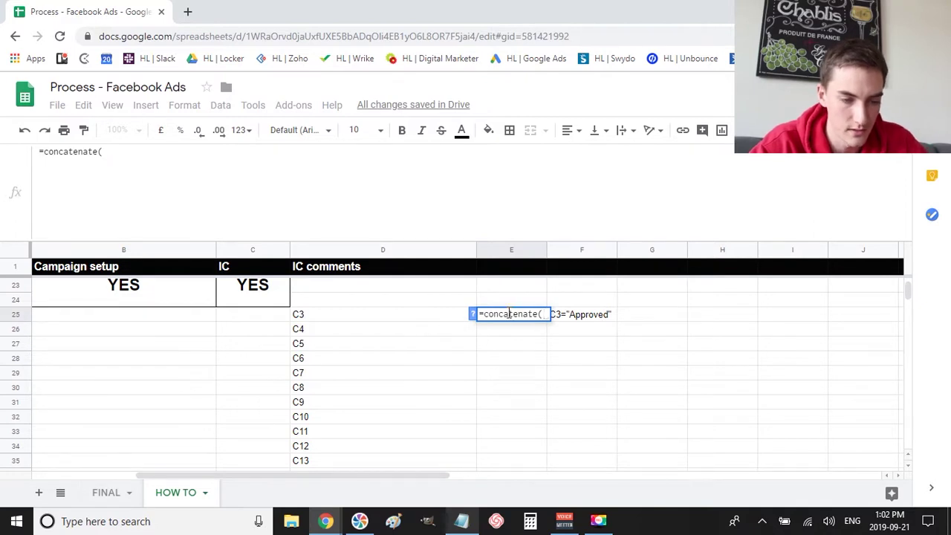
{"action": "left_click", "coordinate": [406, 315]}
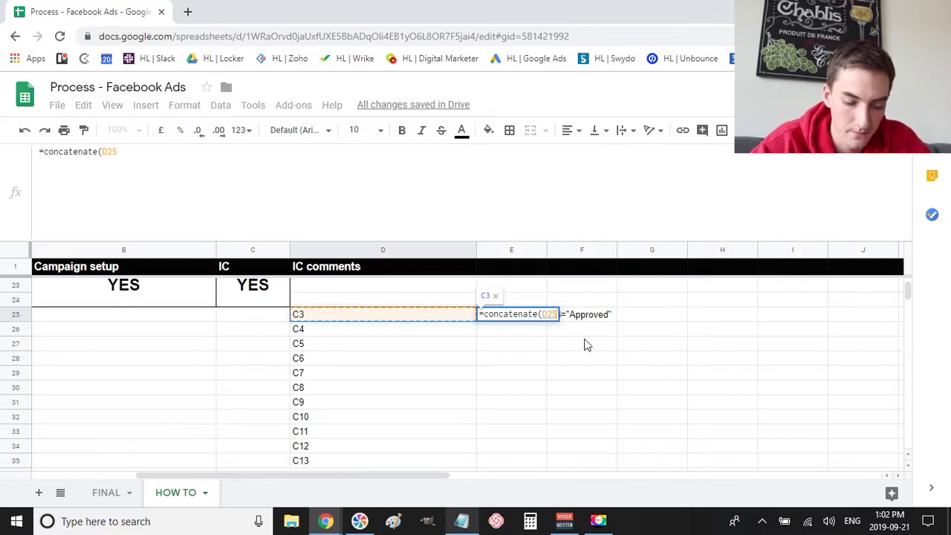
{"action": "type", "text": ", "}
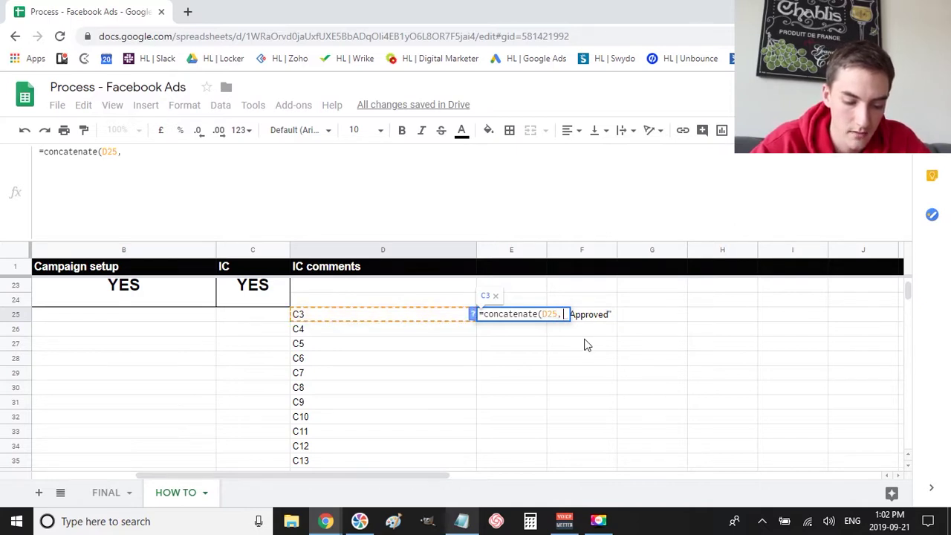
{"action": "type", "text": "\""}
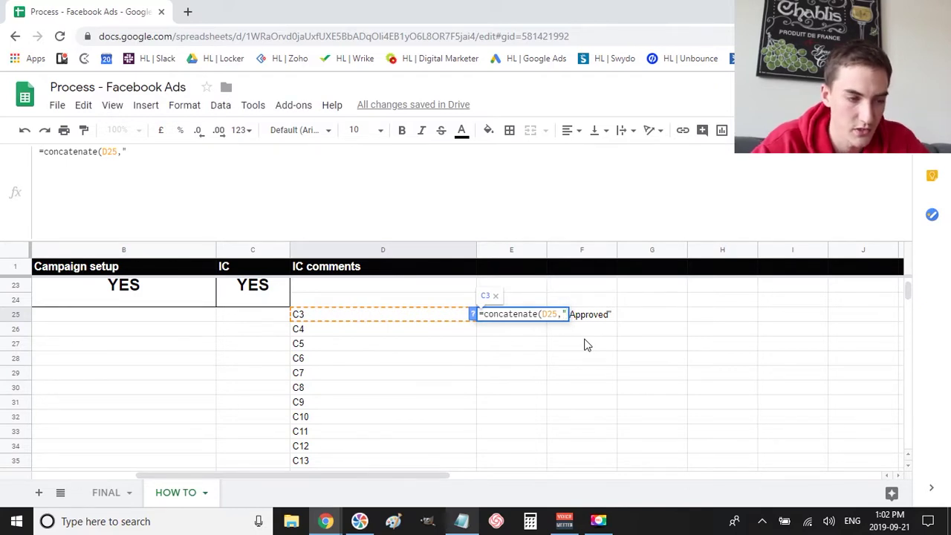
{"action": "type", "text": "=\"Approved\""}
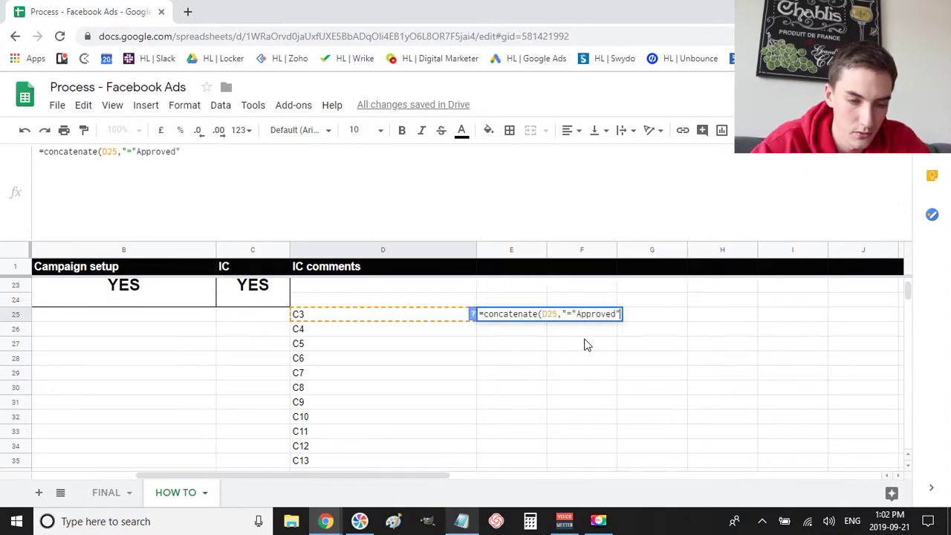
{"action": "type", "text": "\""}
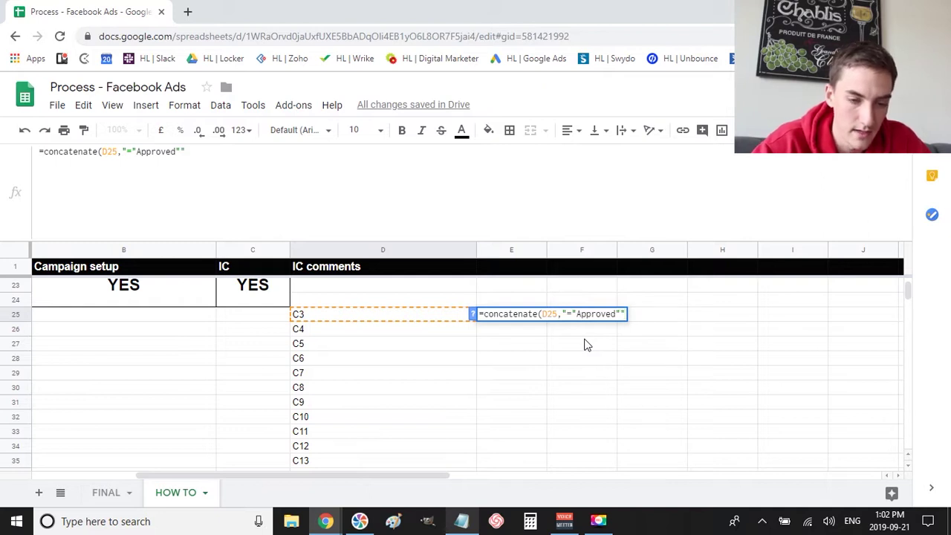
{"action": "type", "text": ")"}
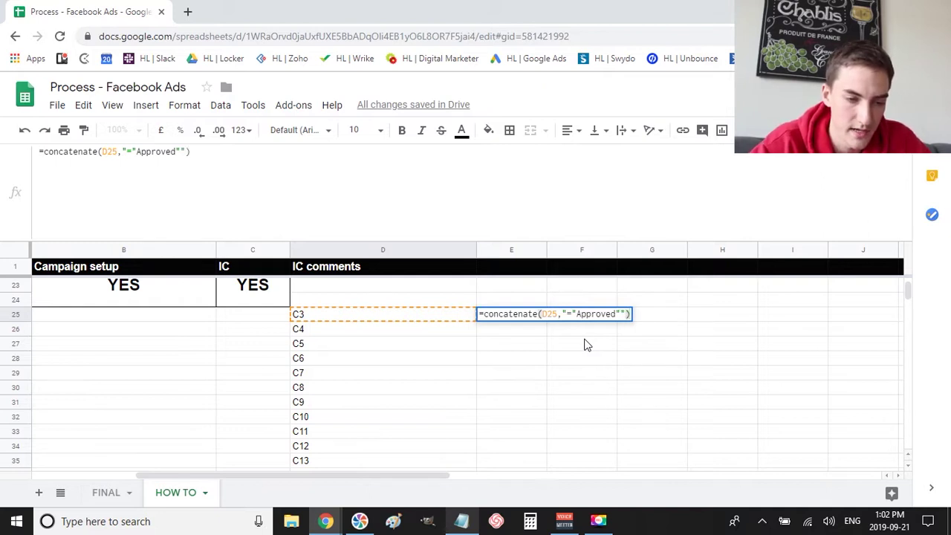
{"action": "key", "text": "Return"}
Compare the CONCATENATE formula in E25 with the sample condition text in F25
{"action": "left_click", "coordinate": [519, 316]}
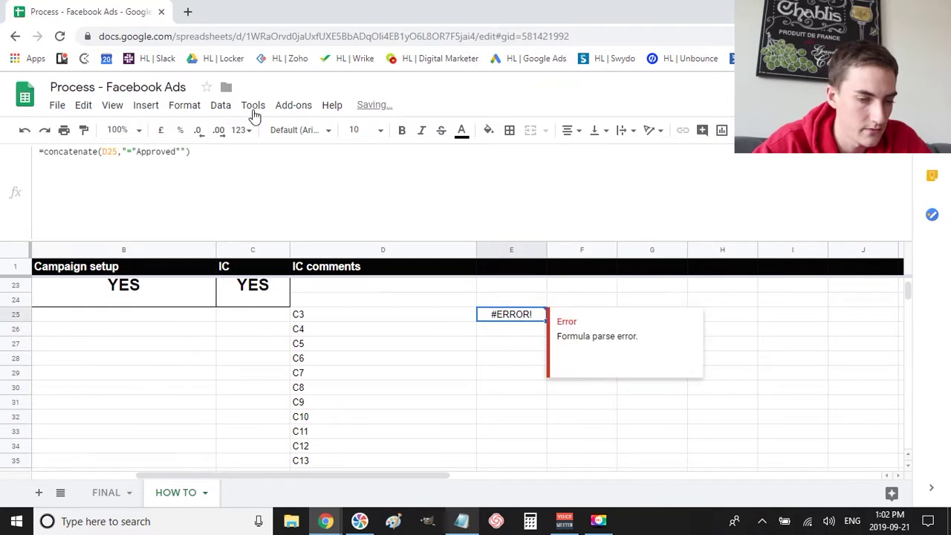
{"action": "left_click", "coordinate": [603, 361]}
{"action": "left_click", "coordinate": [512, 401]}
{"action": "left_click", "coordinate": [501, 320]}
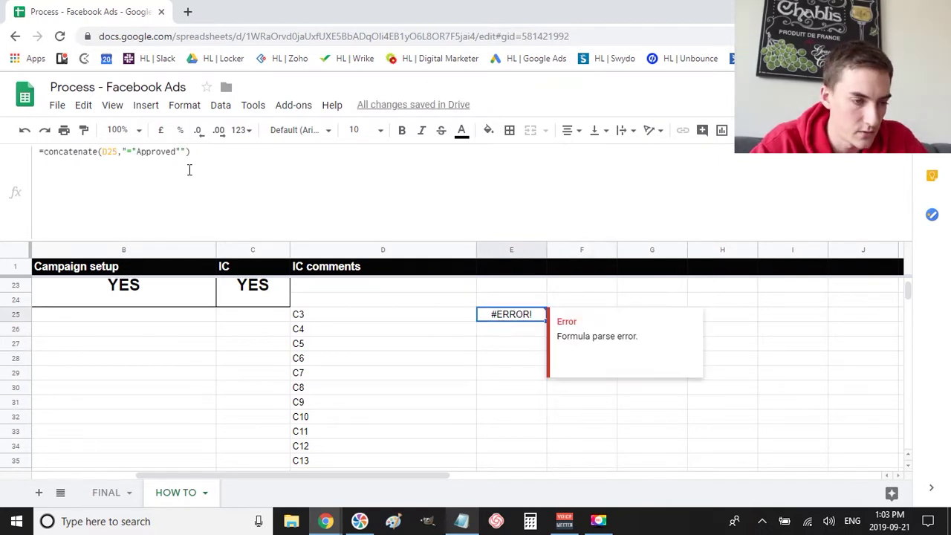
{"action": "left_click", "coordinate": [472, 435]}
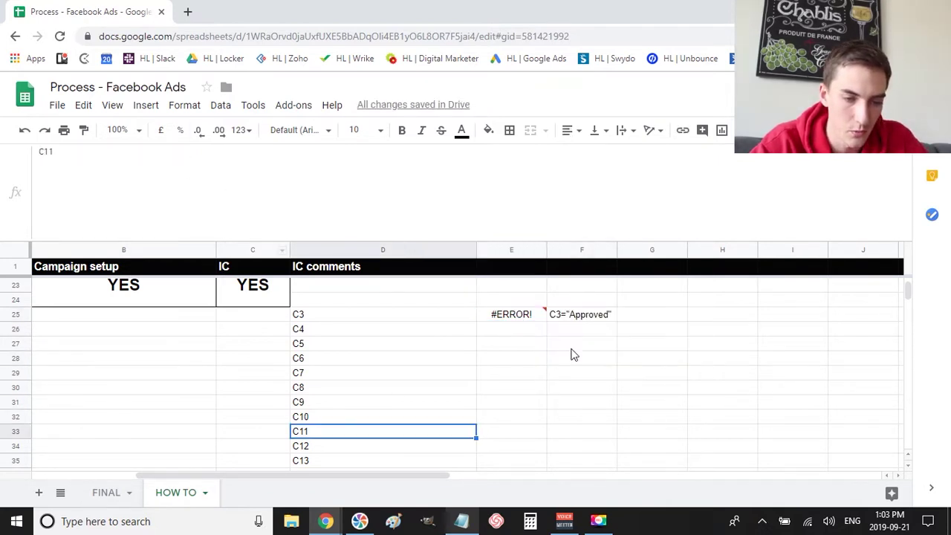
{"action": "left_click", "coordinate": [592, 316]}
{"action": "double_click", "coordinate": [567, 314]}
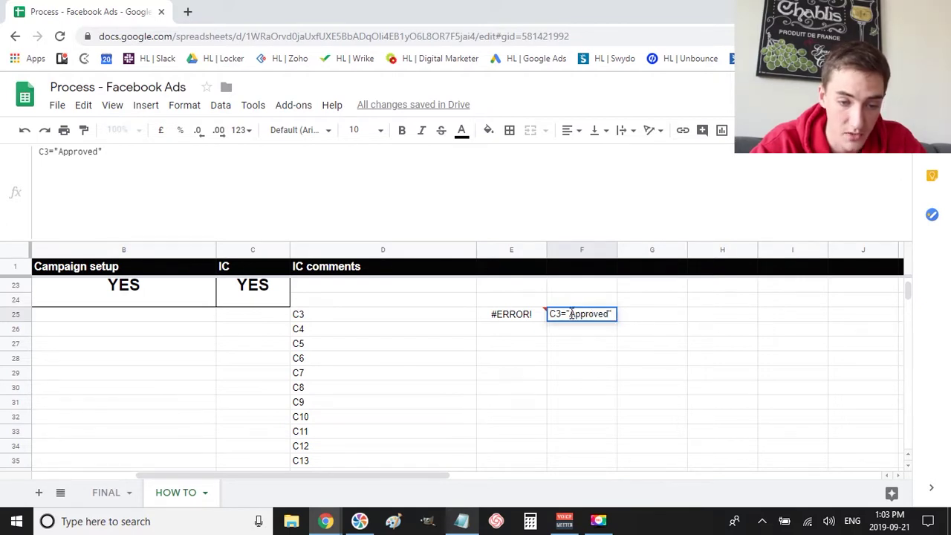
{"action": "left_click", "coordinate": [520, 328]}
{"action": "left_click", "coordinate": [513, 318]}
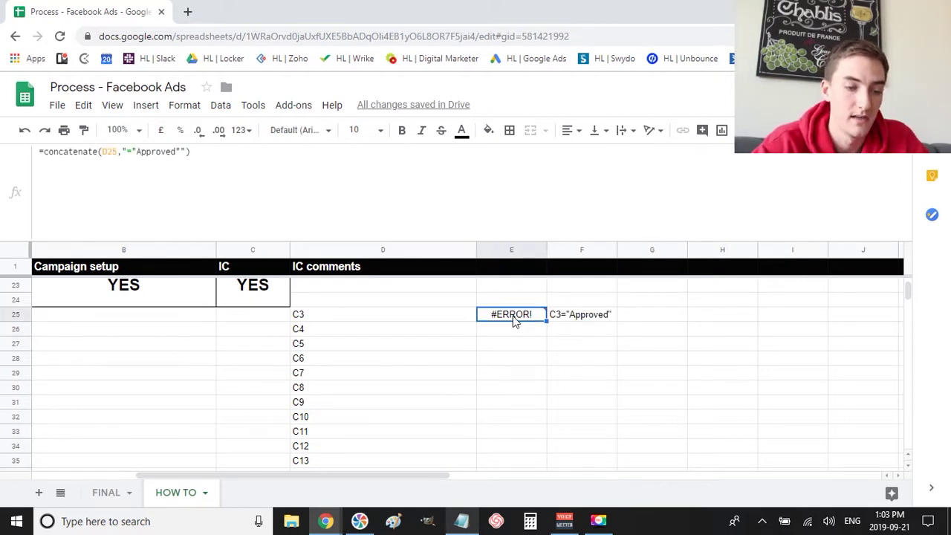
Double the inner quotation marks around Approved so E25 reads =concatenate(D25,"=""Approved""")
{"action": "left_click", "coordinate": [137, 150]}
{"action": "left_click_drag", "start_coordinate": [137, 150], "coordinate": [131, 151]}
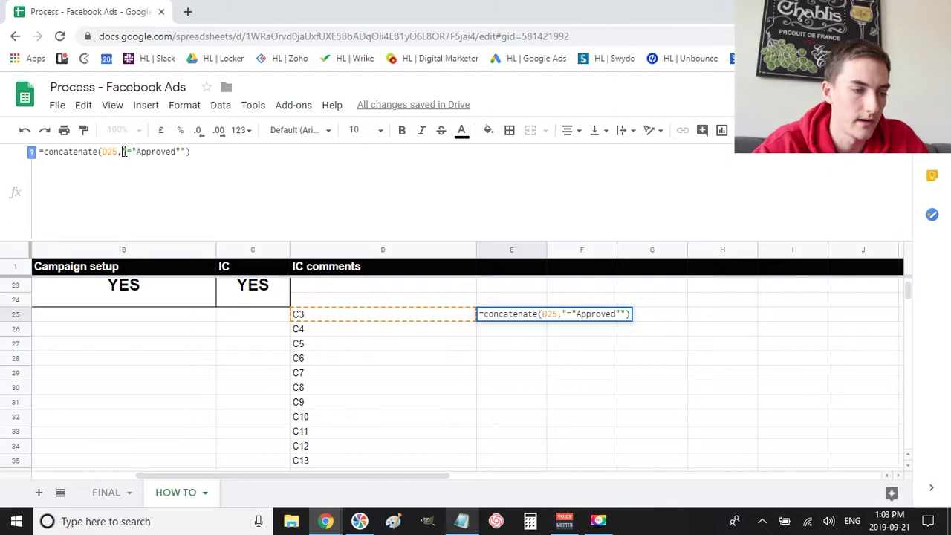
{"action": "left_click_drag", "start_coordinate": [180, 153], "coordinate": [187, 154]}
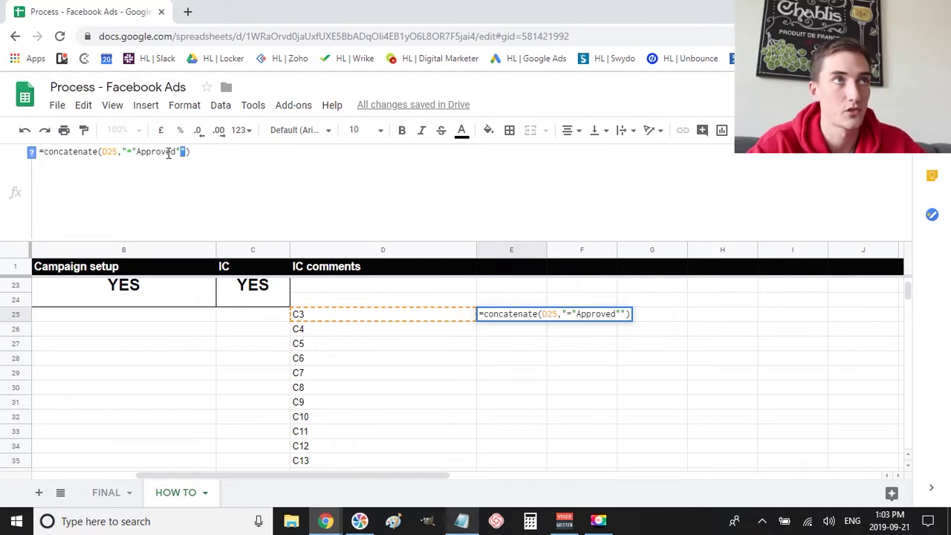
{"action": "left_click", "coordinate": [136, 151]}
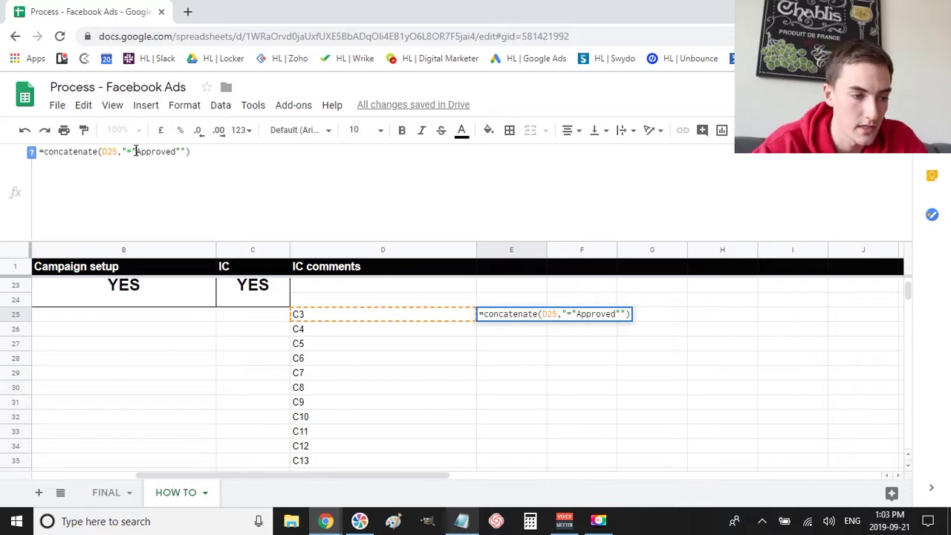
{"action": "type", "text": "\""}
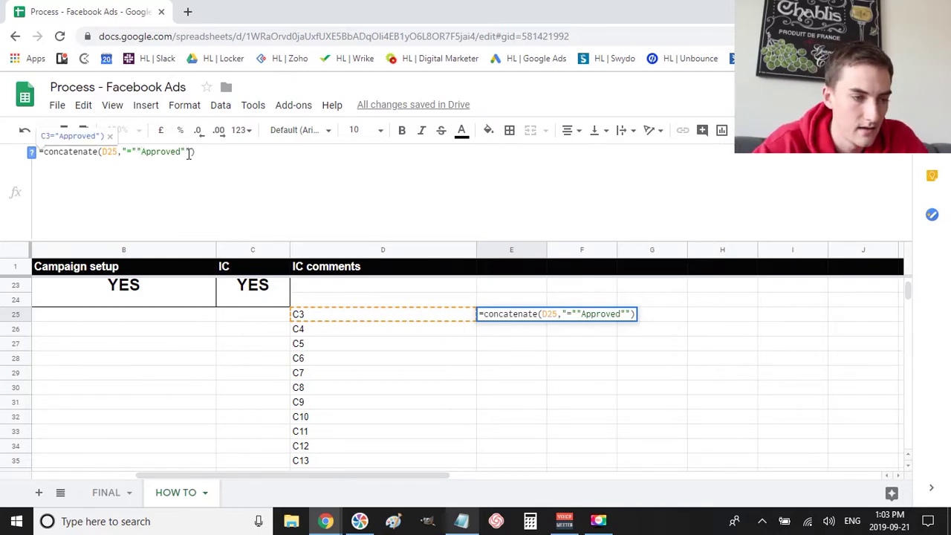
{"action": "type", "text": "\""}
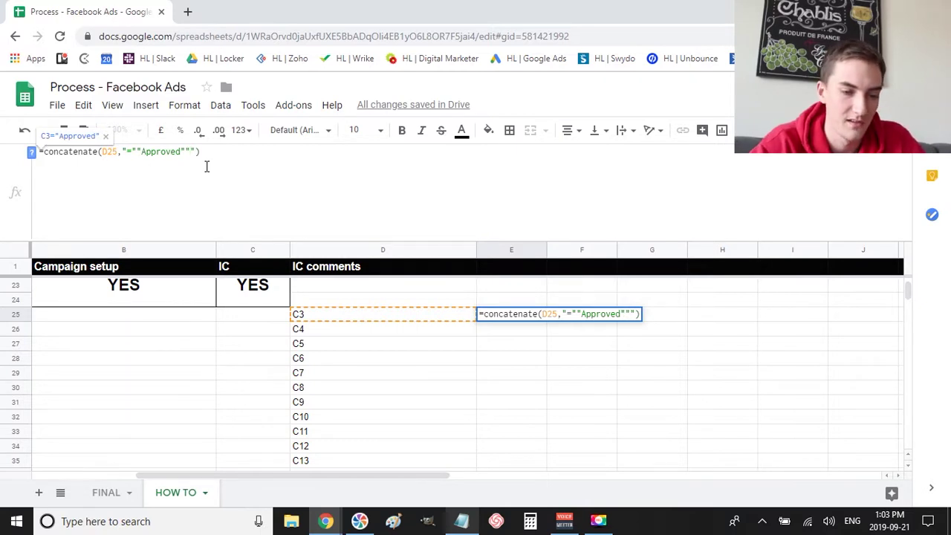
{"action": "key", "text": "Return"}
{"action": "left_click", "coordinate": [647, 373]}
{"action": "left_click", "coordinate": [517, 321]}
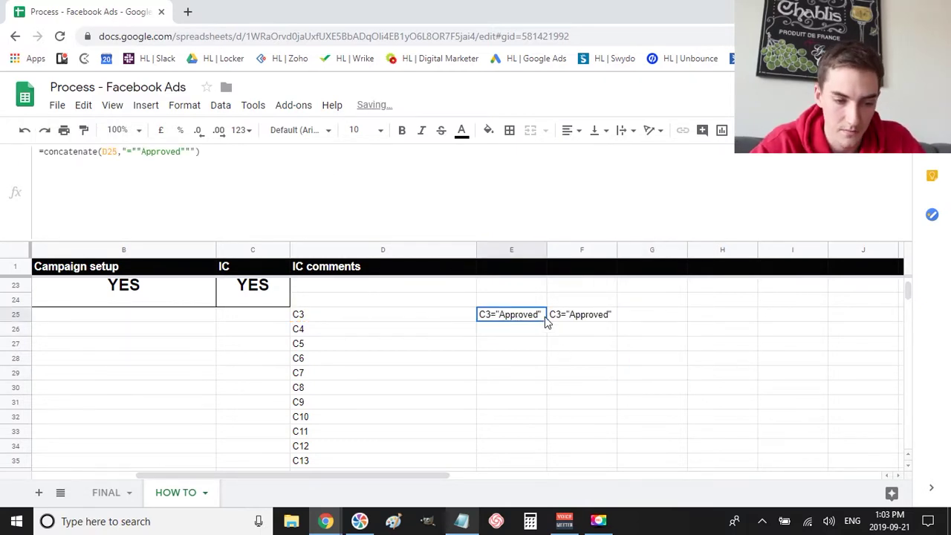
Fill the CONCATENATE formula from E25 down to E41, alongside the last listed reference
{"action": "left_click_drag", "start_coordinate": [546, 321], "coordinate": [631, 347]}
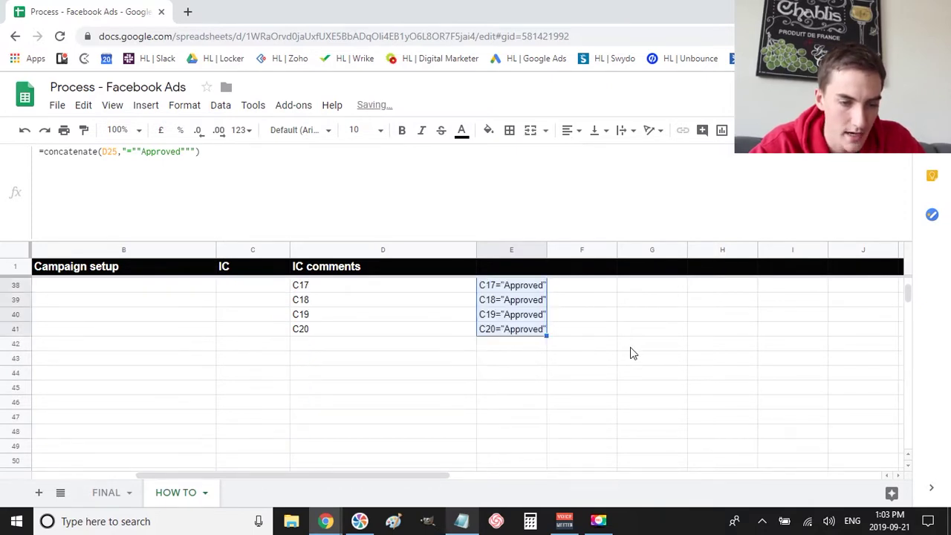
{"action": "scroll", "coordinate": [631, 347], "scroll_direction": "up", "scroll_amount": 5}
{"action": "scroll", "coordinate": [624, 371], "scroll_direction": "up", "scroll_amount": 2}
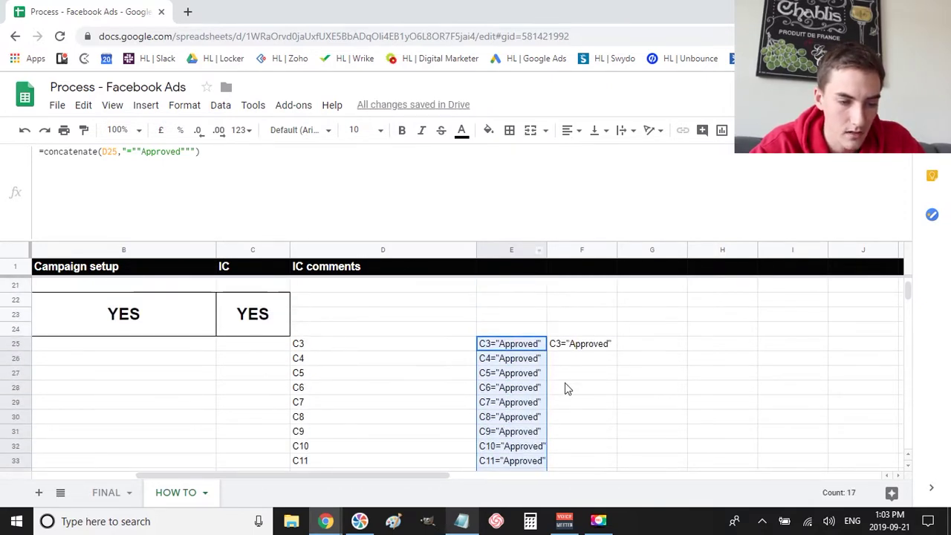
Copy the sample condition from F25 into F26 and extend it to C3="Approved",C4="Approved"
{"action": "left_click", "coordinate": [573, 351]}
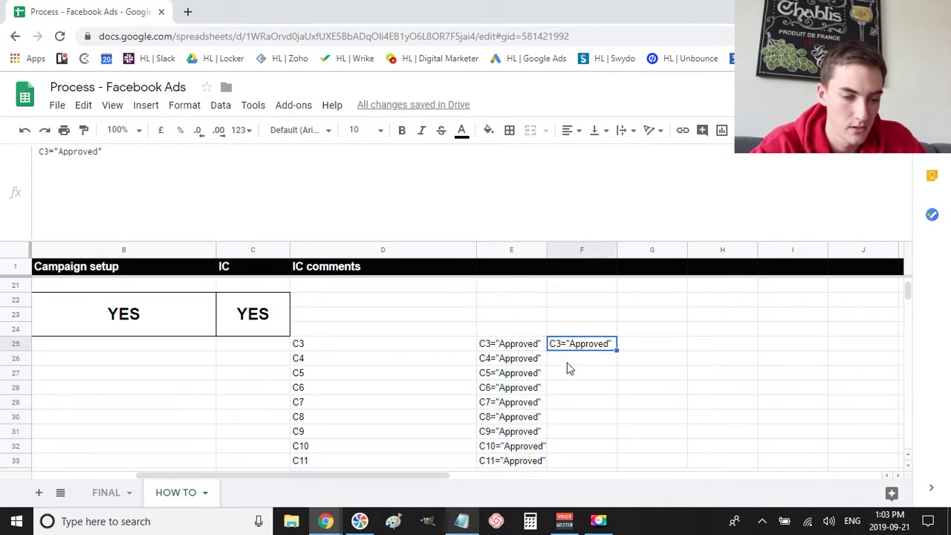
{"action": "key", "text": "ctrl+c"}
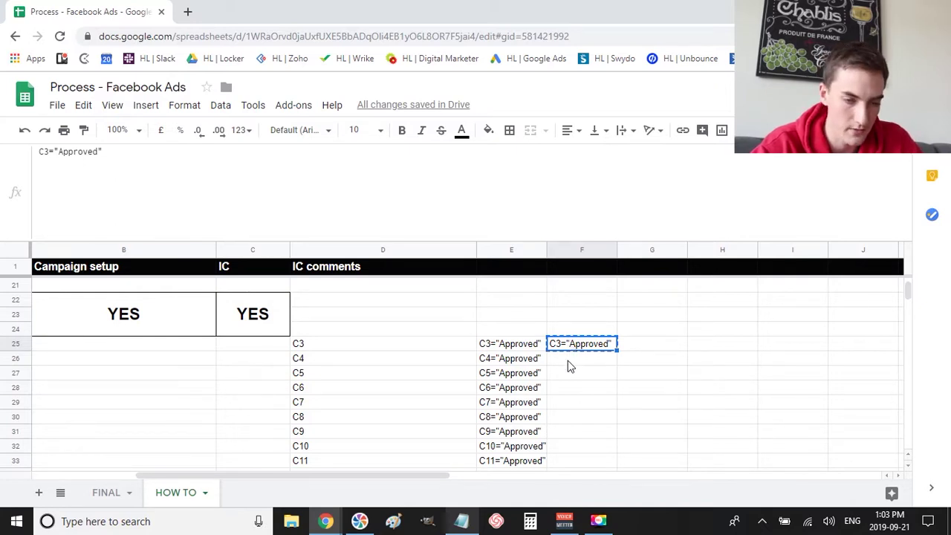
{"action": "left_click", "coordinate": [567, 360]}
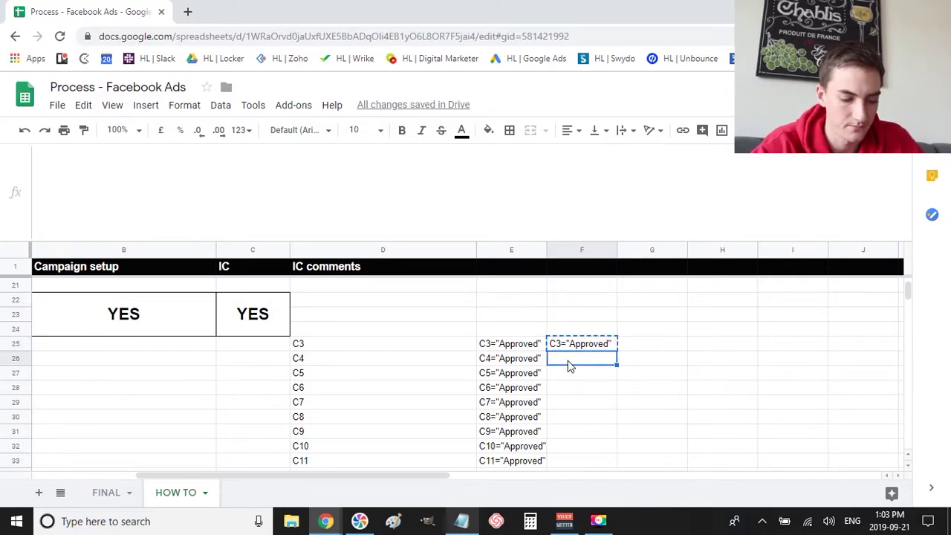
{"action": "key", "text": "ctrl+v"}
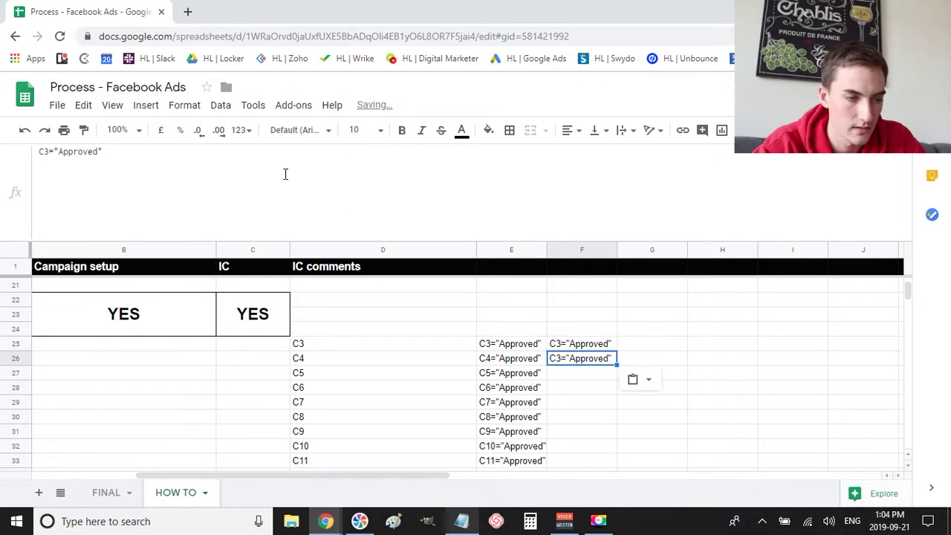
{"action": "type", "text": ",C4"}
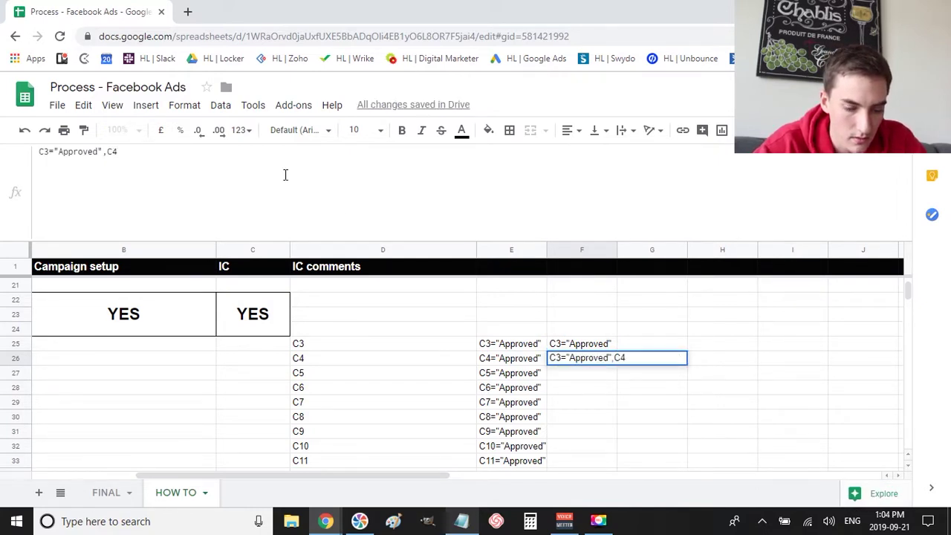
{"action": "type", "text": "=\"ap"}
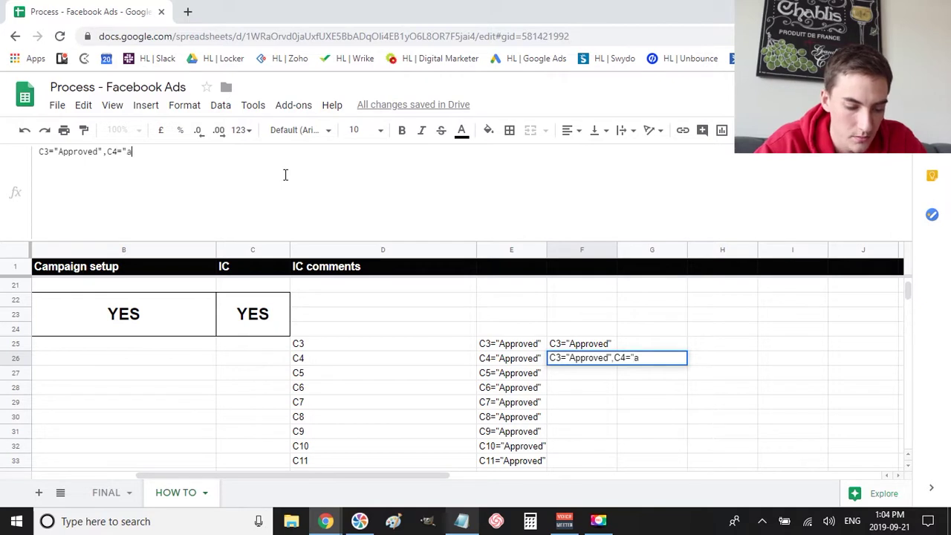
{"action": "key", "text": "BackSpace"}
{"action": "key", "text": "BackSpace"}
{"action": "type", "text": "Approved"}
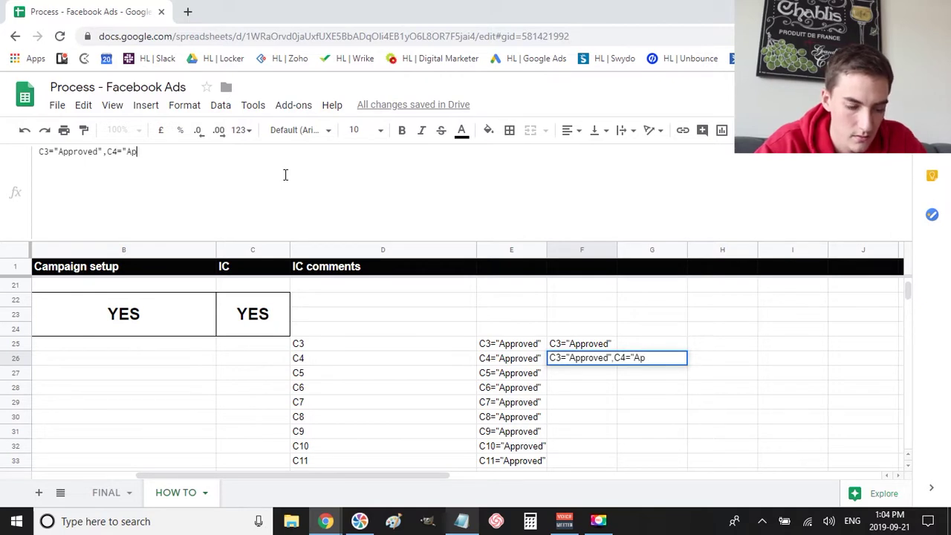
{"action": "key", "text": "Return"}
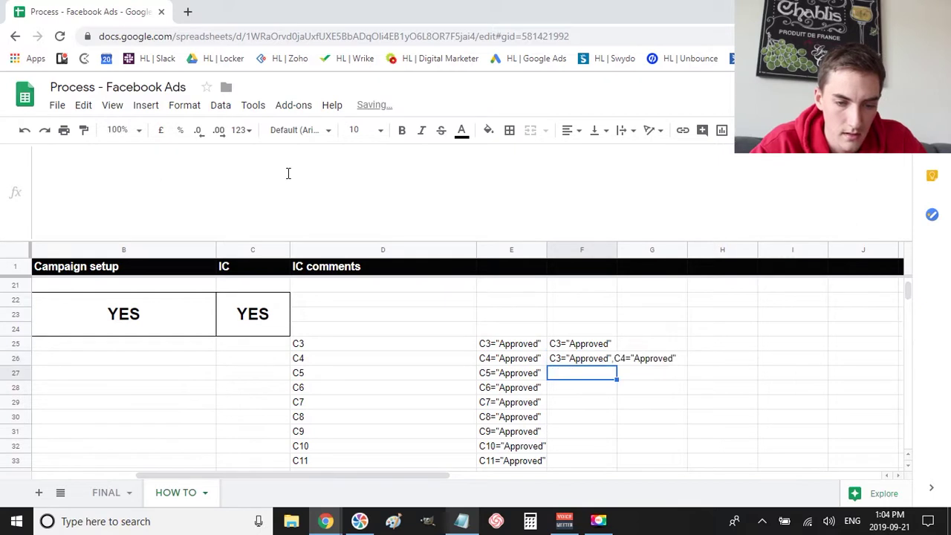
Enter =concatenate(F26,",",E27) in F27 to append the C5 condition to the joined conditions above
{"action": "scroll", "coordinate": [594, 361], "scroll_direction": "down", "scroll_amount": 1}
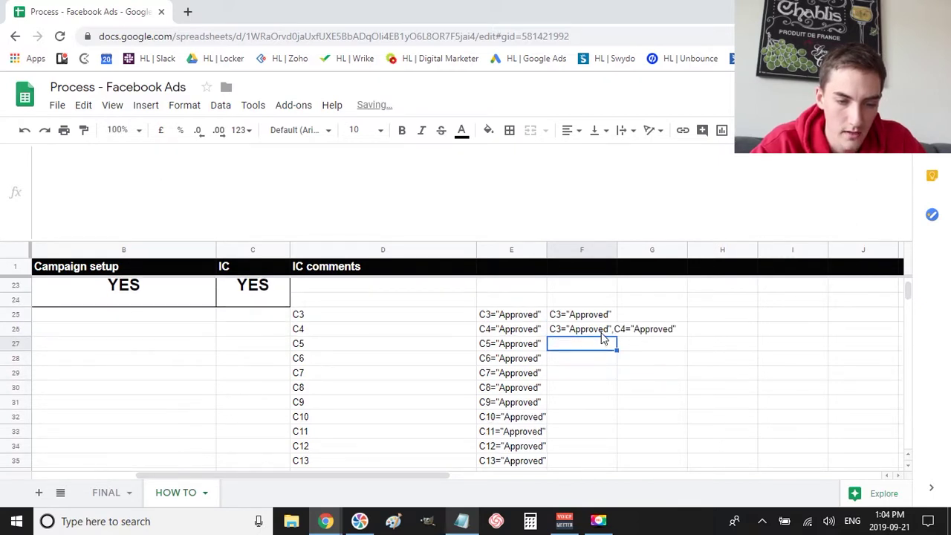
{"action": "scroll", "coordinate": [541, 377], "scroll_direction": "down", "scroll_amount": 1}
{"action": "scroll", "coordinate": [542, 379], "scroll_direction": "down", "scroll_amount": 2}
{"action": "scroll", "coordinate": [550, 368], "scroll_direction": "up", "scroll_amount": 2}
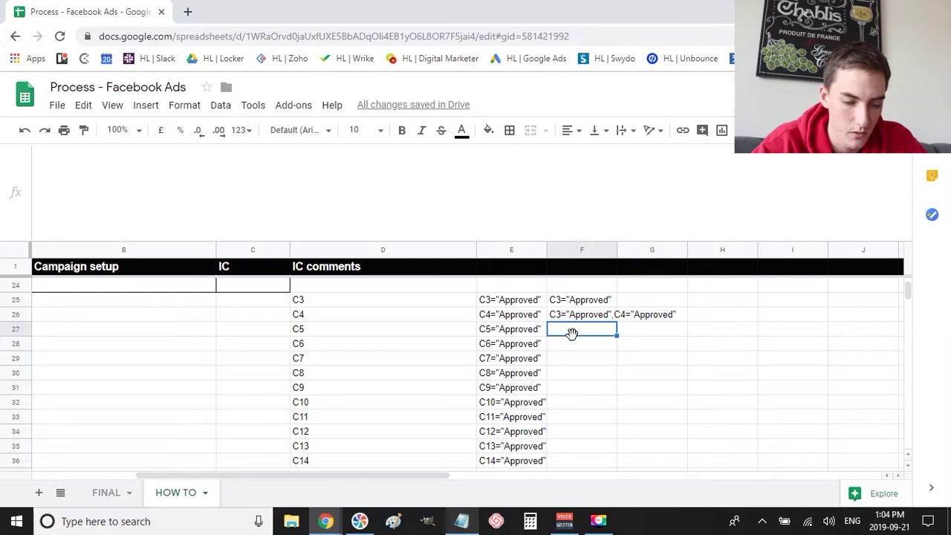
{"action": "type", "text": "=c"}
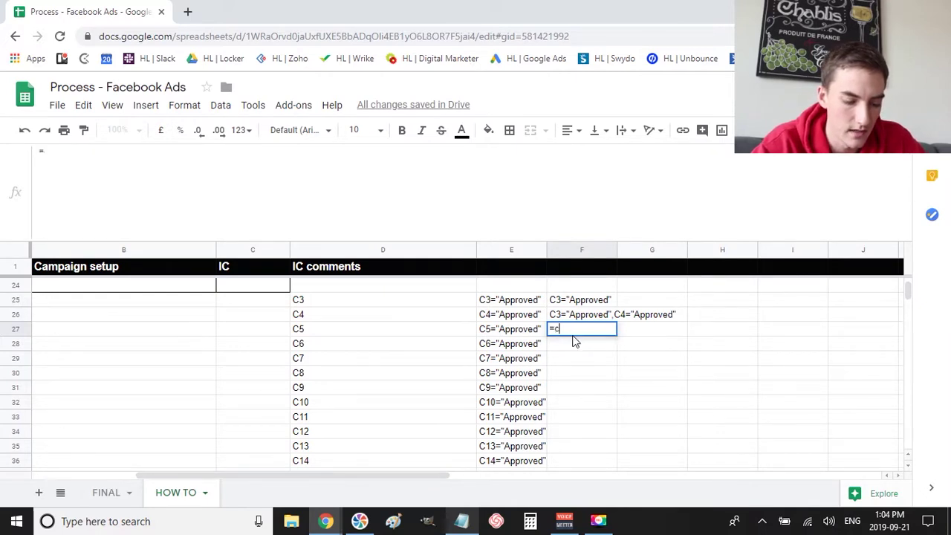
{"action": "type", "text": "oncatenate"}
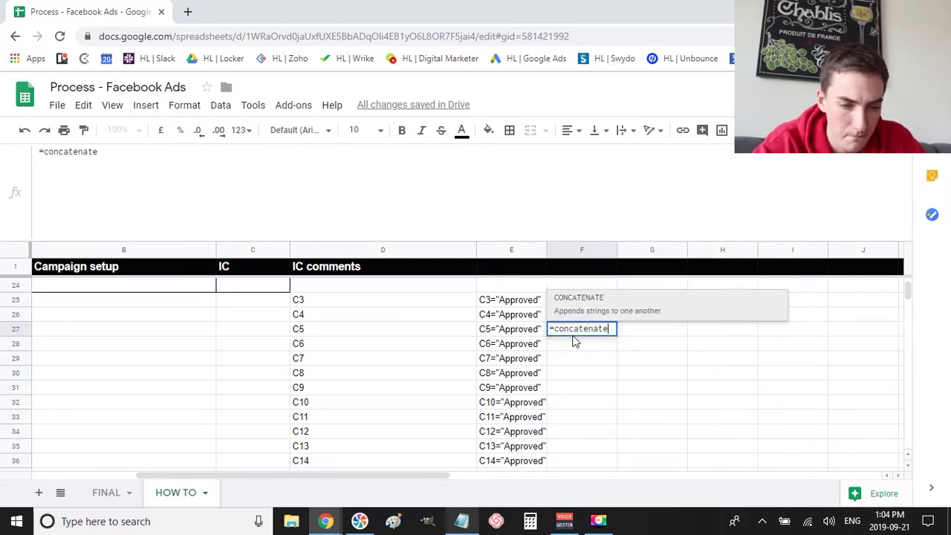
{"action": "type", "text": "("}
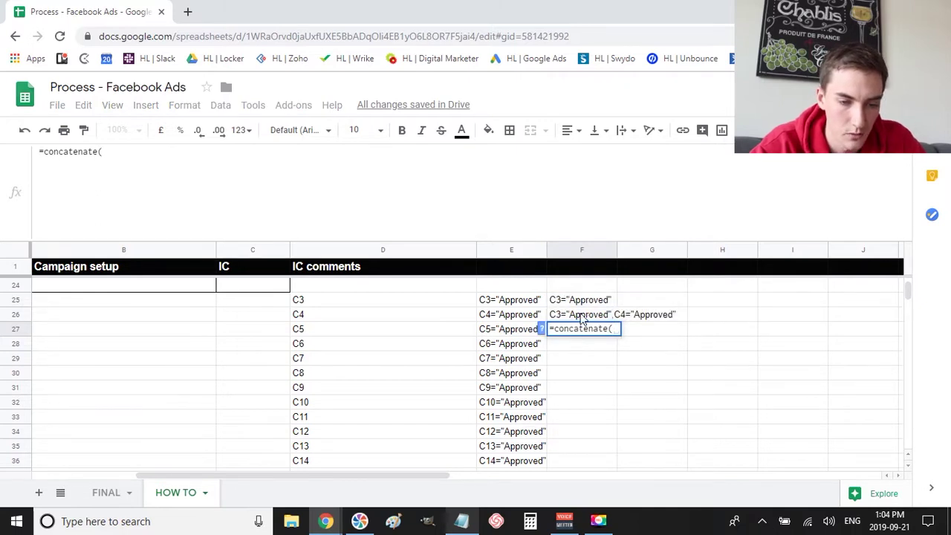
{"action": "left_click", "coordinate": [582, 320]}
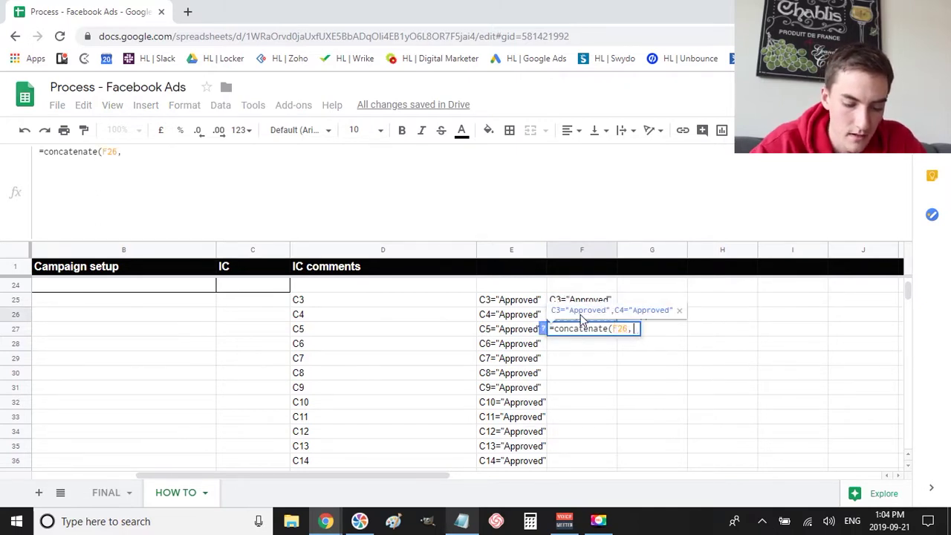
{"action": "type", "text": ",\",\""}
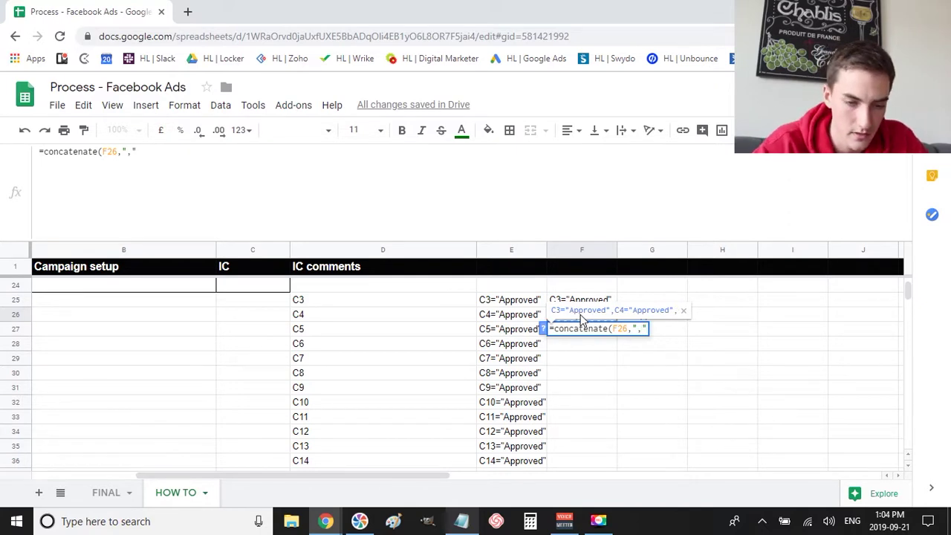
{"action": "type", "text": ","}
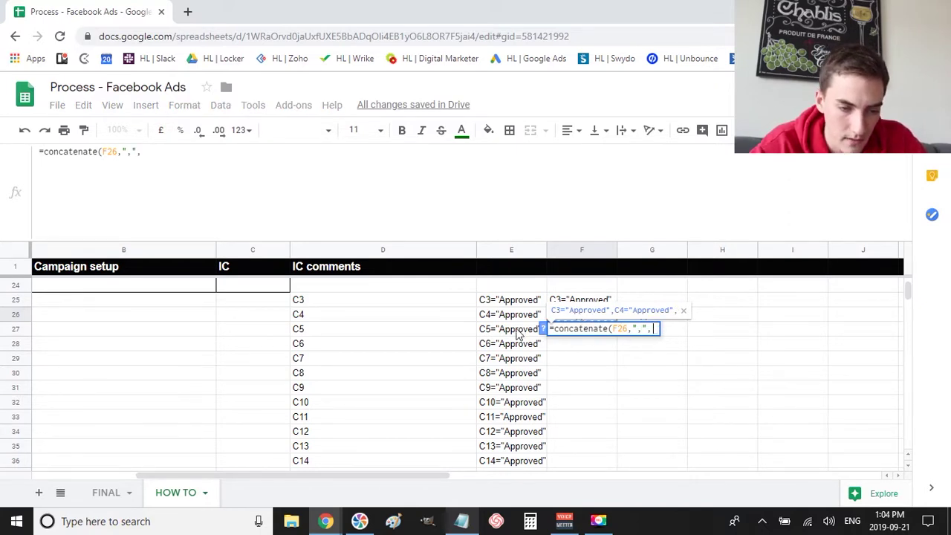
{"action": "left_click", "coordinate": [512, 334]}
{"action": "key", "text": "Return"}
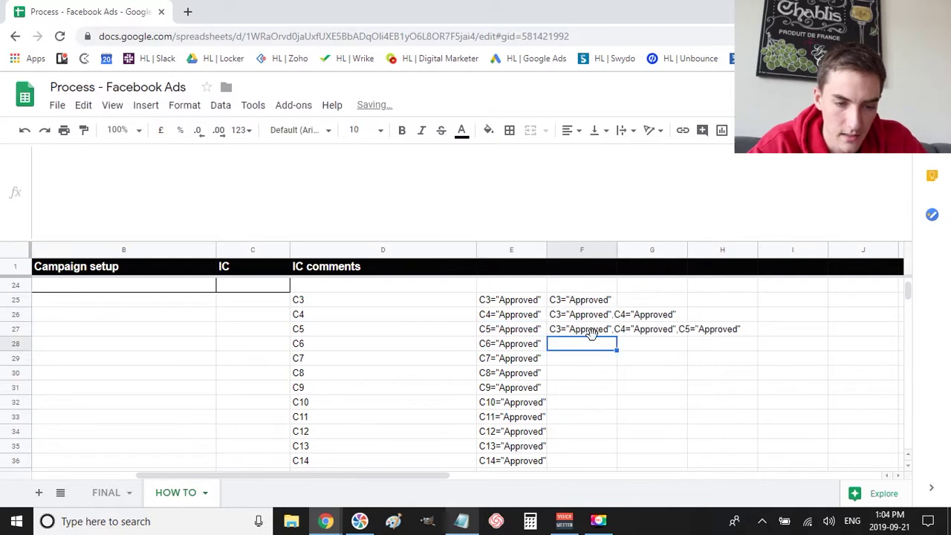
Fill the F27 CONCATENATE formula down to F41, alongside the last listed condition
{"action": "left_click", "coordinate": [592, 333]}
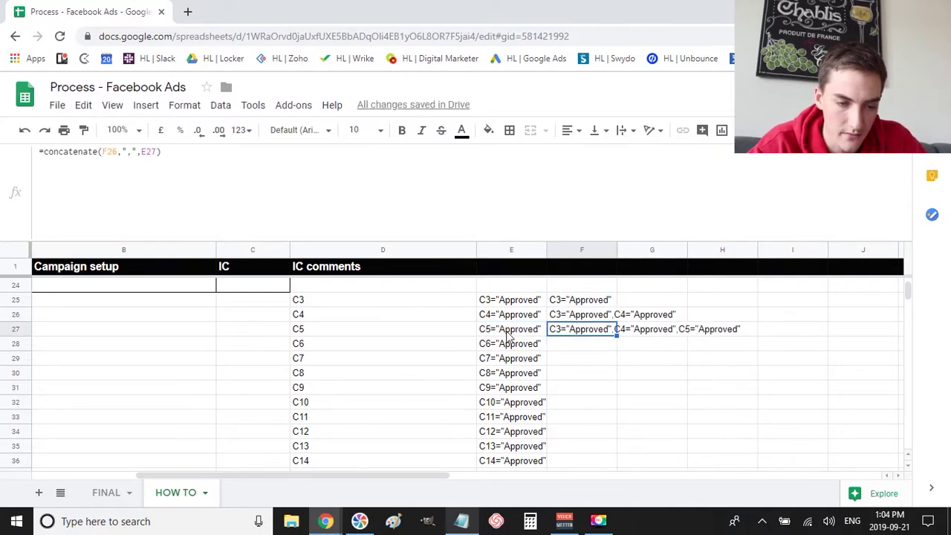
{"action": "mouse_move", "coordinate": [617, 335]}
{"action": "left_mouse_down"}
{"action": "mouse_move", "coordinate": [616, 323]}
{"action": "mouse_move", "coordinate": [598, 322]}
{"action": "mouse_move", "coordinate": [664, 386]}
{"action": "mouse_move", "coordinate": [608, 342]}
{"action": "left_mouse_up"}
{"action": "scroll", "coordinate": [605, 322], "scroll_direction": "down", "scroll_amount": 3}
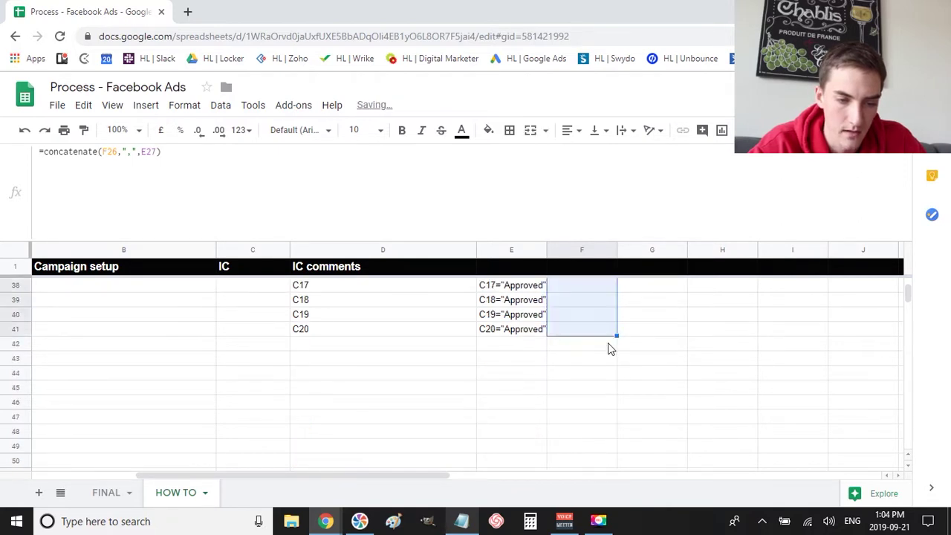
{"action": "scroll", "coordinate": [804, 385], "scroll_direction": "right", "scroll_amount": 5}
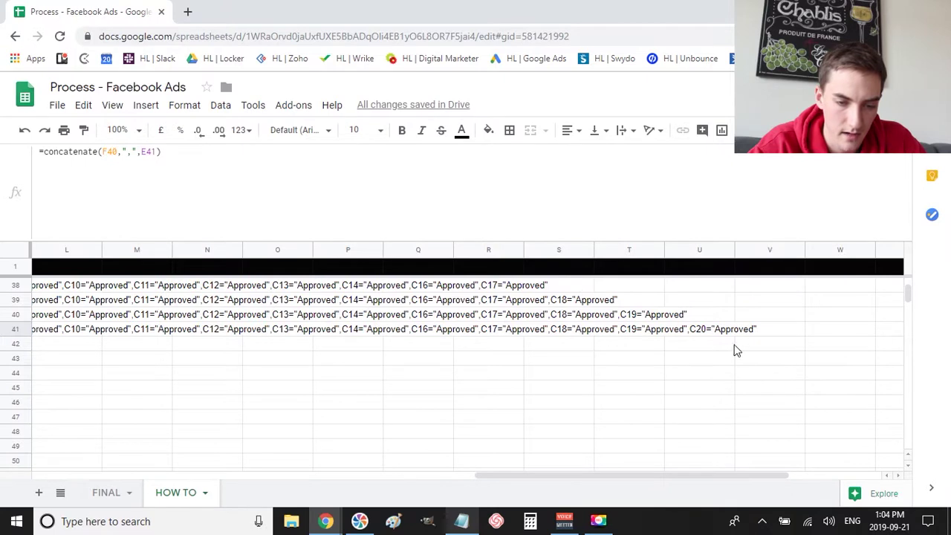
{"action": "scroll", "coordinate": [714, 350], "scroll_direction": "left", "scroll_amount": 5}
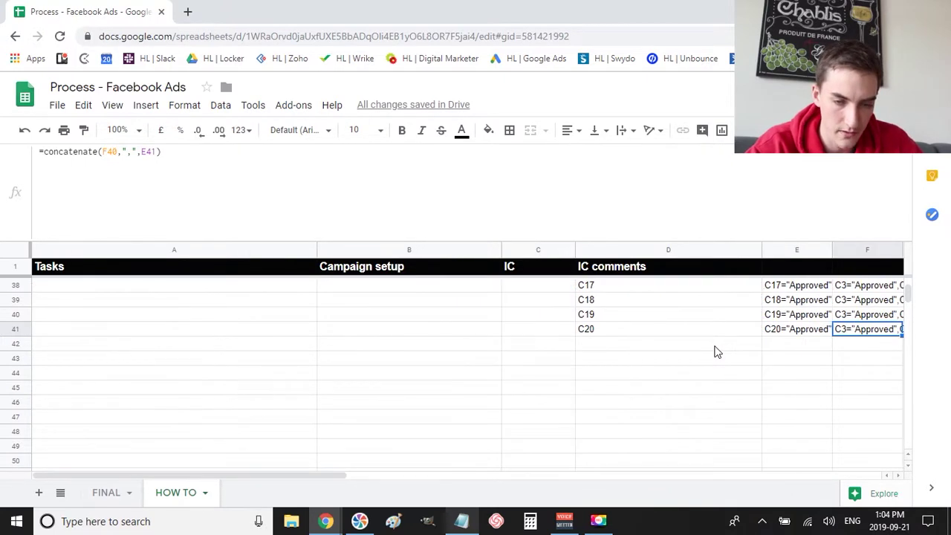
Copy the fully joined conditions from F41 and replace C3="Approved" inside the AND of the IC completeness formula in C22 with them
{"action": "scroll", "coordinate": [714, 350], "scroll_direction": "right", "scroll_amount": 2}
{"action": "key", "text": "ctrl+c"}
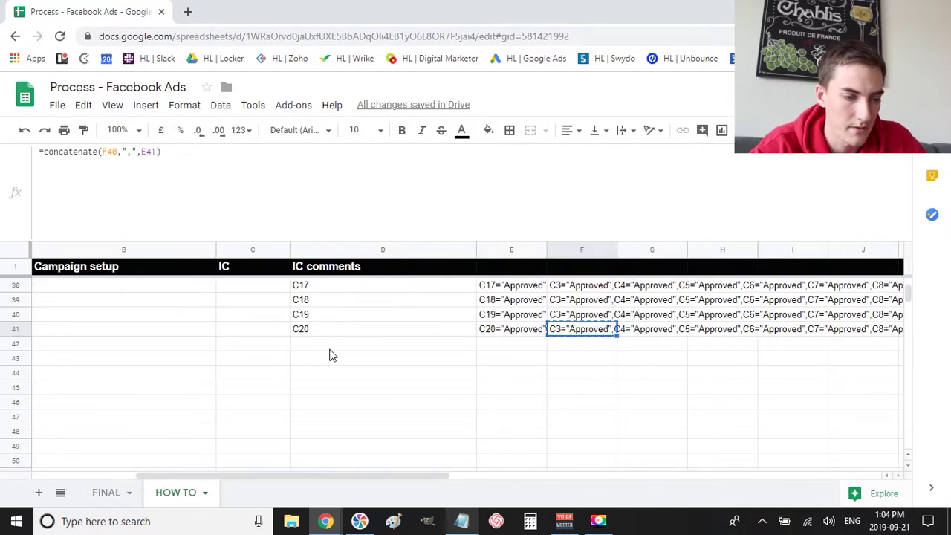
{"action": "scroll", "coordinate": [332, 356], "scroll_direction": "up", "scroll_amount": 5}
{"action": "left_click", "coordinate": [258, 407]}
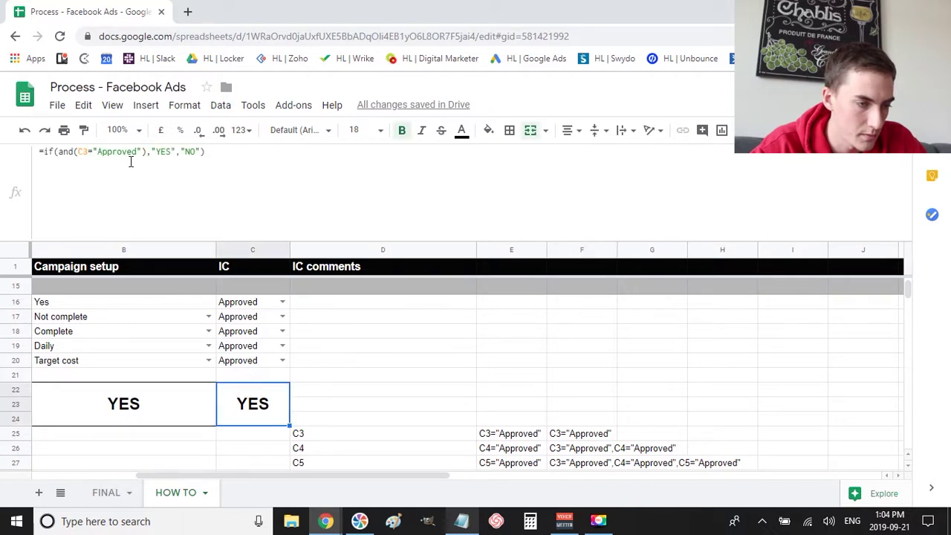
{"action": "left_click_drag", "start_coordinate": [142, 151], "coordinate": [77, 152]}
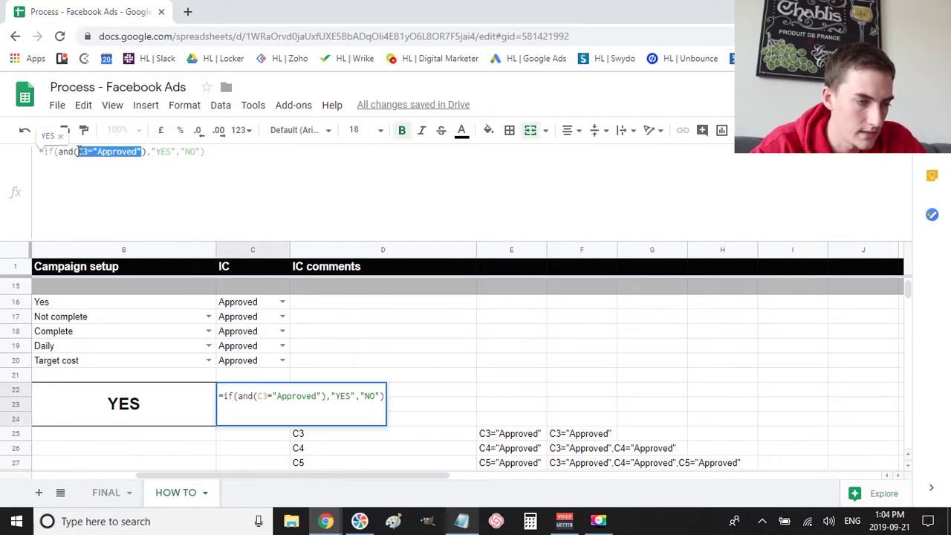
{"action": "key", "text": "ctrl+v"}
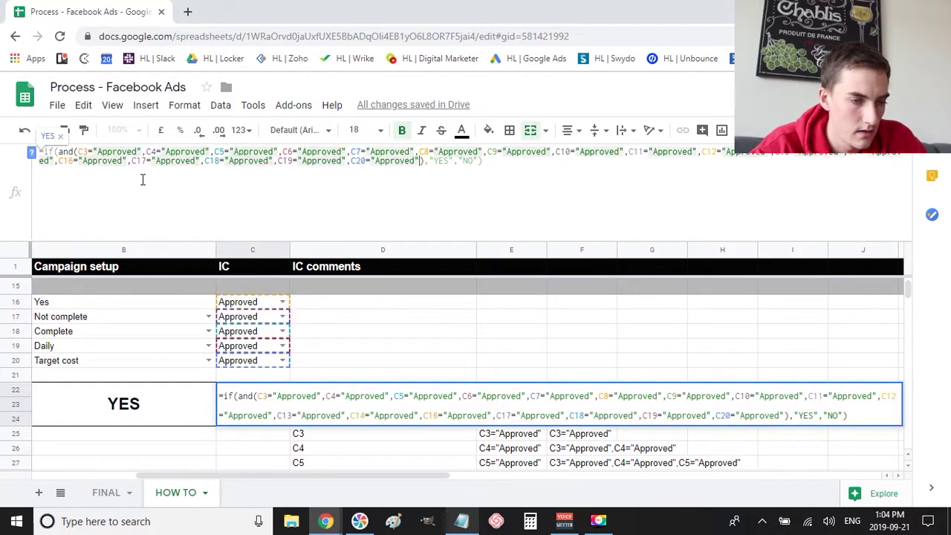
{"action": "key", "text": "Return"}
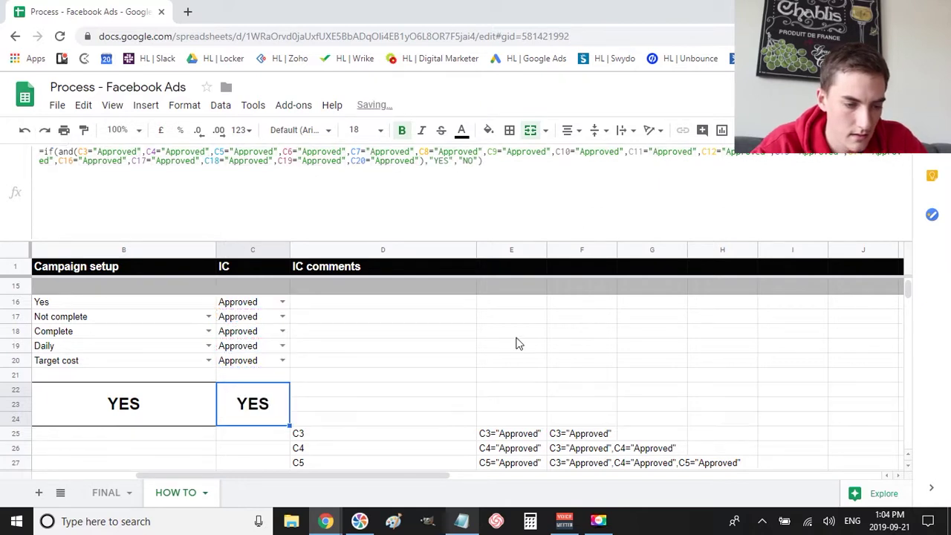
Delete the helper references, conditions and joined text below the checklist, from D25 down through row 41
{"action": "scroll", "coordinate": [556, 382], "scroll_direction": "down", "scroll_amount": 1}
{"action": "scroll", "coordinate": [559, 389], "scroll_direction": "down", "scroll_amount": 1}
{"action": "left_click_drag", "start_coordinate": [357, 346], "coordinate": [649, 491]}
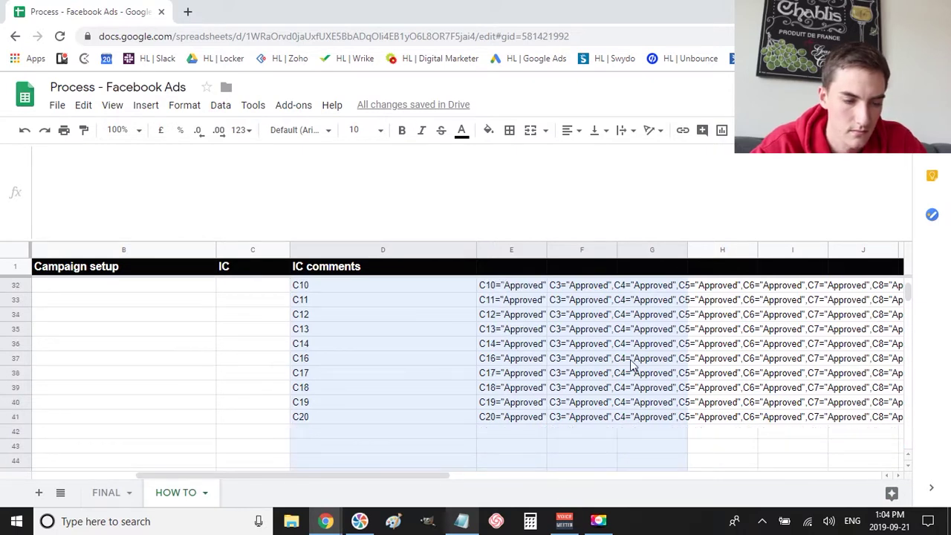
{"action": "scroll", "coordinate": [437, 430], "scroll_direction": "up", "scroll_amount": 10}
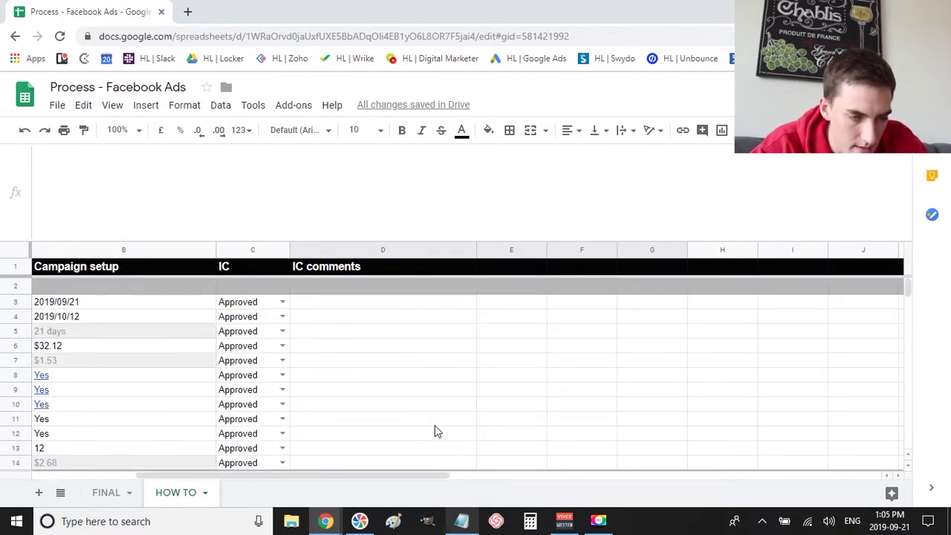
Test the IC completeness formula by setting the IC status of the Use CBO row to Not approved
{"action": "scroll", "coordinate": [437, 431], "scroll_direction": "down", "scroll_amount": 2}
{"action": "scroll", "coordinate": [436, 429], "scroll_direction": "left", "scroll_amount": 3}
{"action": "scroll", "coordinate": [434, 429], "scroll_direction": "down", "scroll_amount": 1}
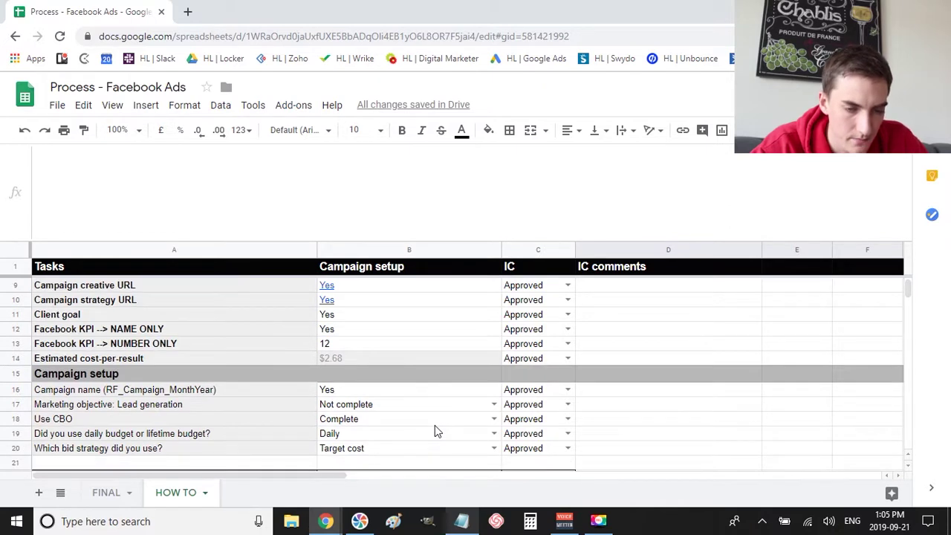
{"action": "scroll", "coordinate": [543, 438], "scroll_direction": "down", "scroll_amount": 2}
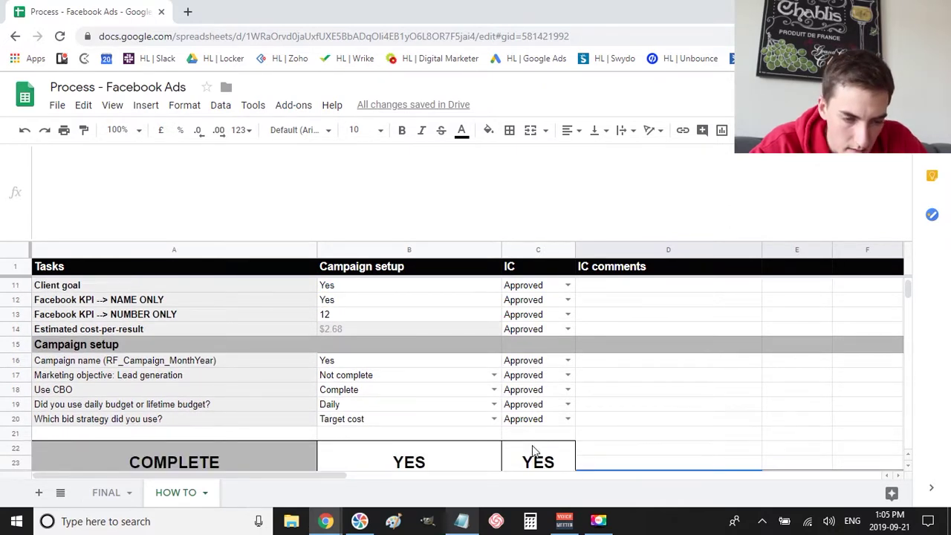
{"action": "left_click", "coordinate": [568, 390]}
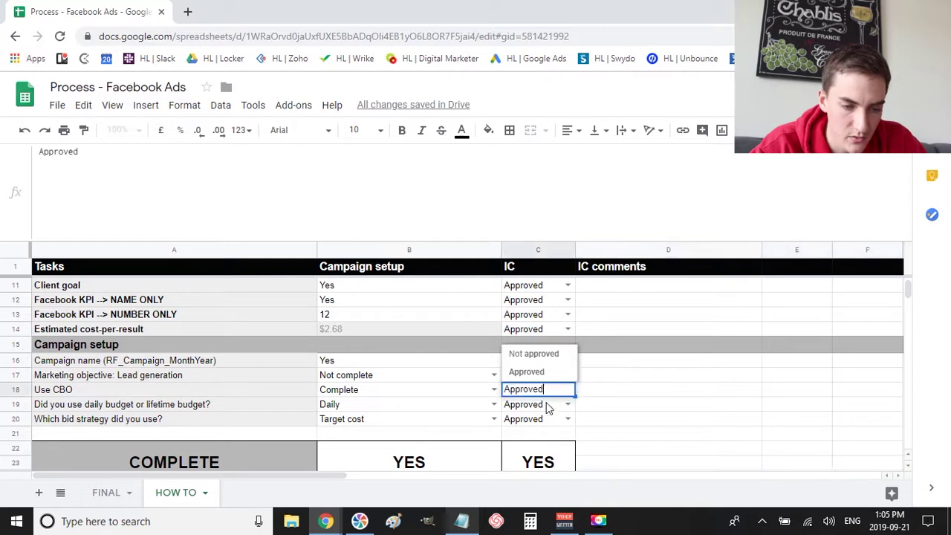
{"action": "left_click", "coordinate": [549, 361]}
{"action": "left_click", "coordinate": [644, 391]}
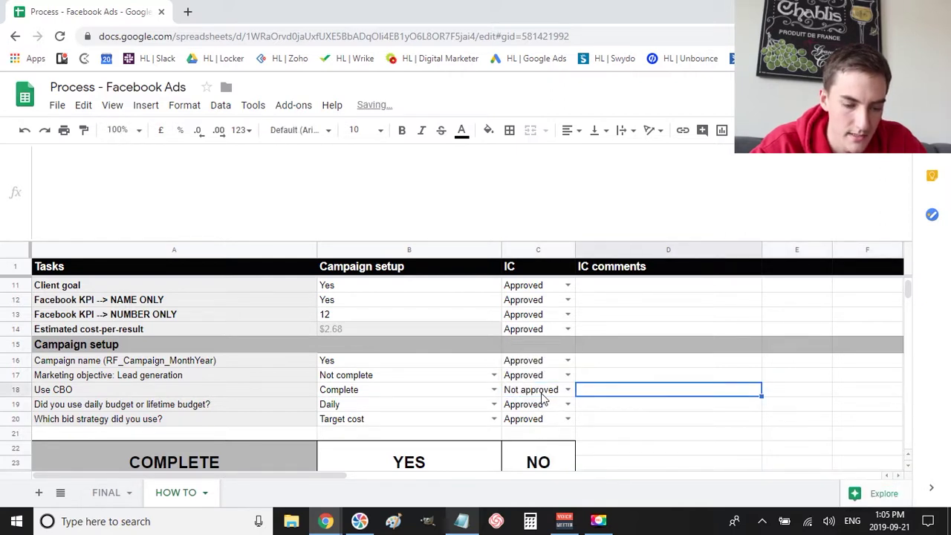
Clear the IC status of the Use CBO row and check the IC completeness cell
{"action": "left_click", "coordinate": [541, 394]}
{"action": "key", "text": "Delete"}
{"action": "left_click", "coordinate": [626, 393]}
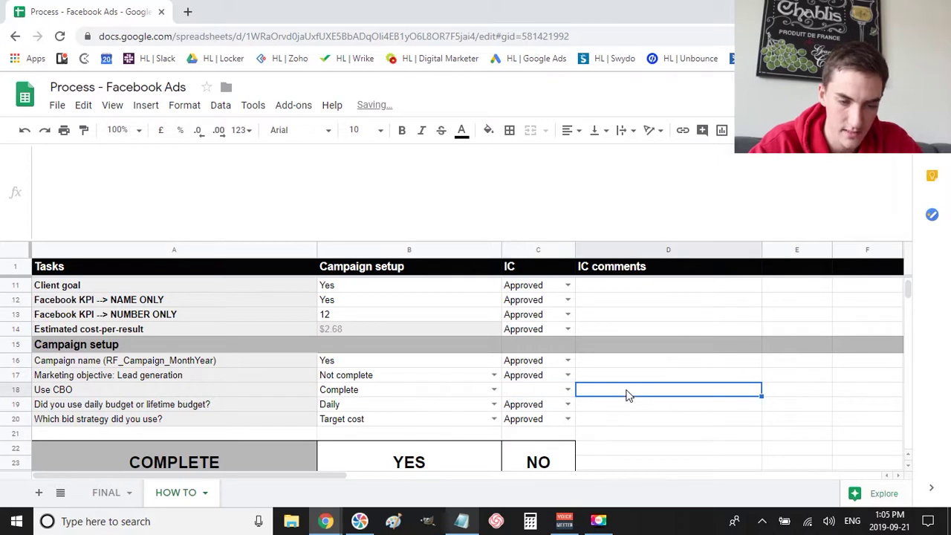
{"action": "scroll", "coordinate": [626, 396], "scroll_direction": "down", "scroll_amount": 1}
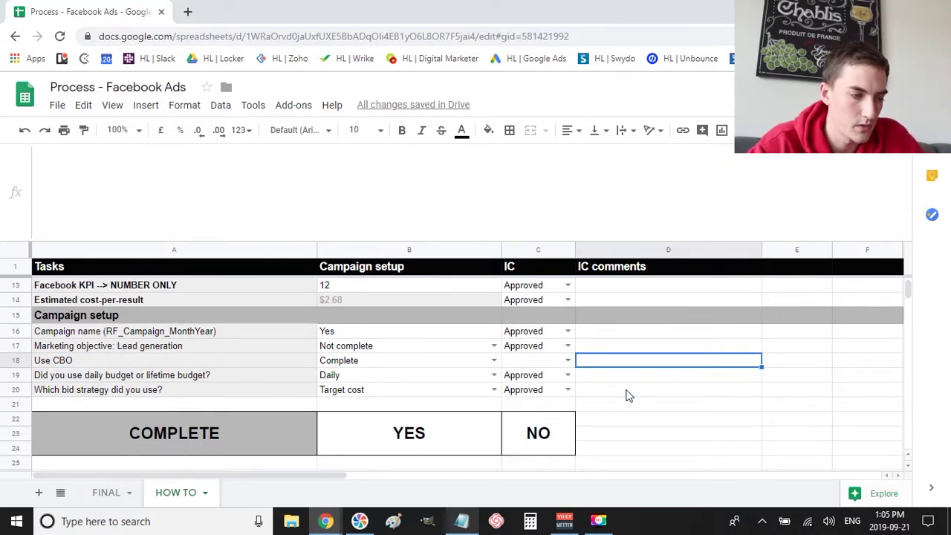
Create a conditional formatting rule on B3:B4, B6, B8:B13 and B16:B20 with the condition Is not empty and the default green style
{"action": "scroll", "coordinate": [627, 395], "scroll_direction": "up", "scroll_amount": 5}
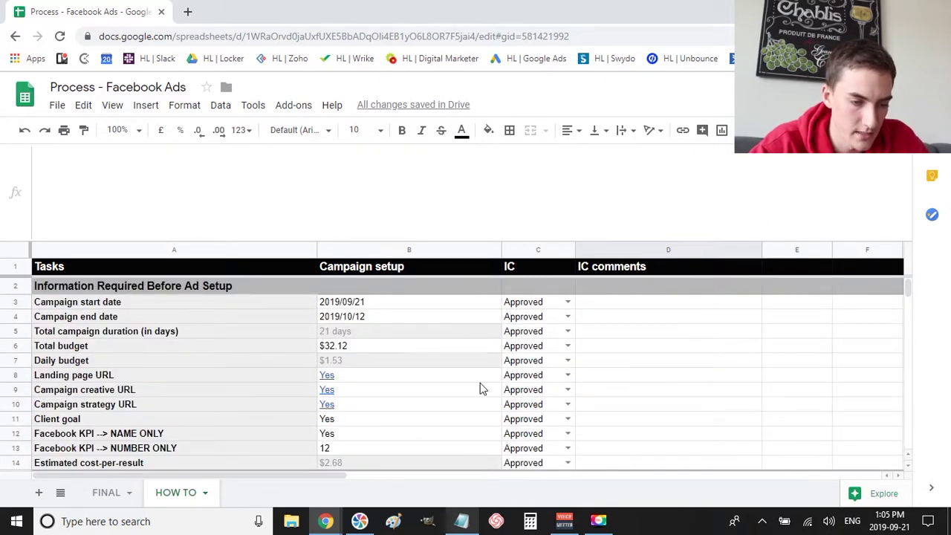
{"action": "left_click", "coordinate": [401, 305]}
{"action": "left_click_drag", "start_coordinate": [400, 302], "coordinate": [399, 312]}
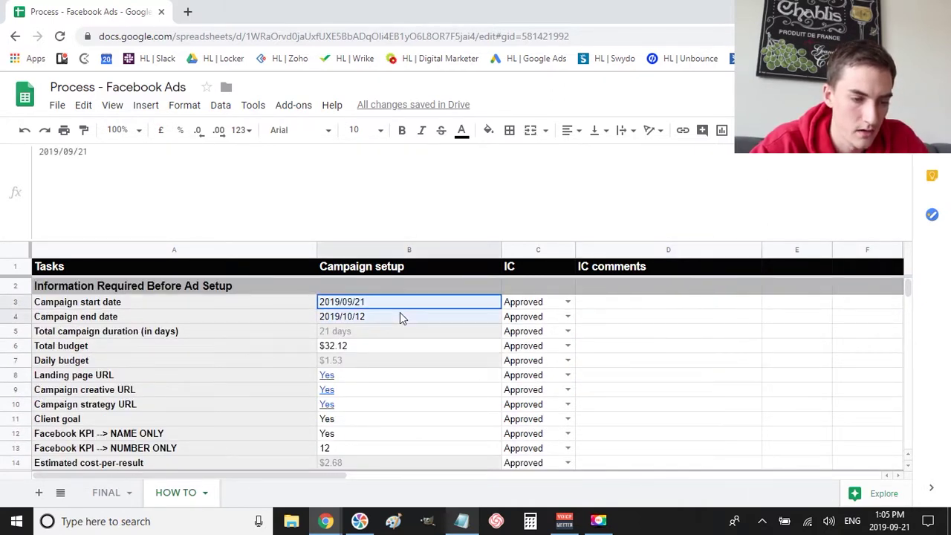
{"action": "left_click", "coordinate": [393, 348], "text": "ctrl"}
{"action": "left_click_drag", "start_coordinate": [392, 375], "coordinate": [384, 449]}
{"action": "scroll", "coordinate": [495, 372], "scroll_direction": "down", "scroll_amount": 3}
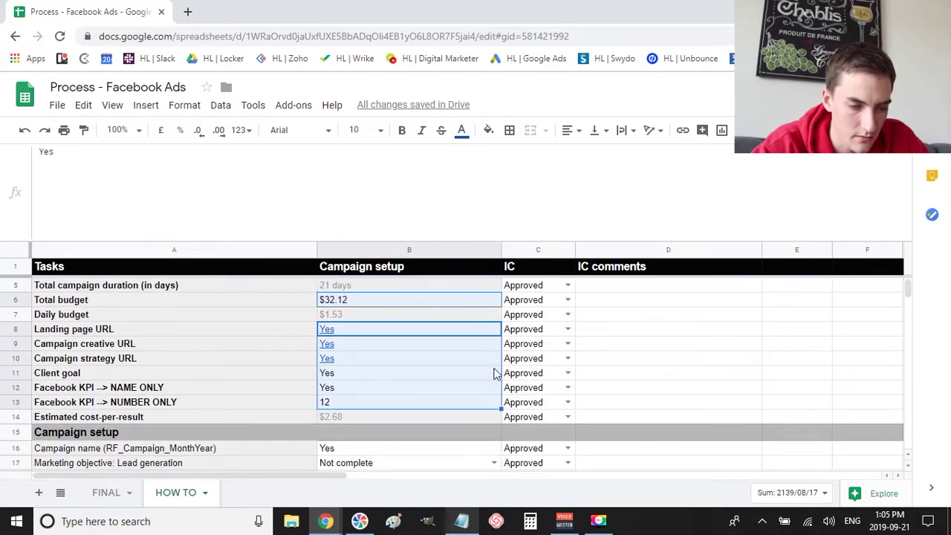
{"action": "left_click_drag", "start_coordinate": [454, 347], "coordinate": [454, 402]}
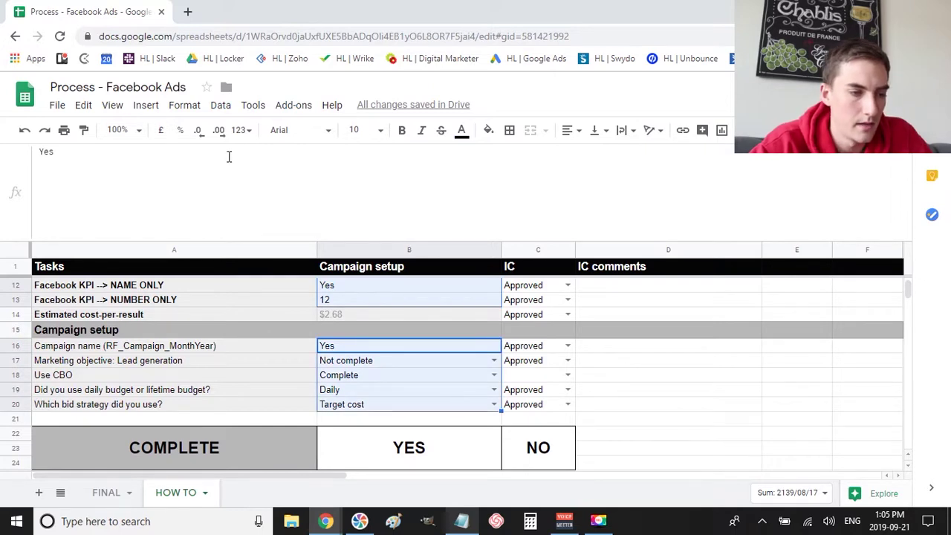
{"action": "left_click", "coordinate": [185, 106]}
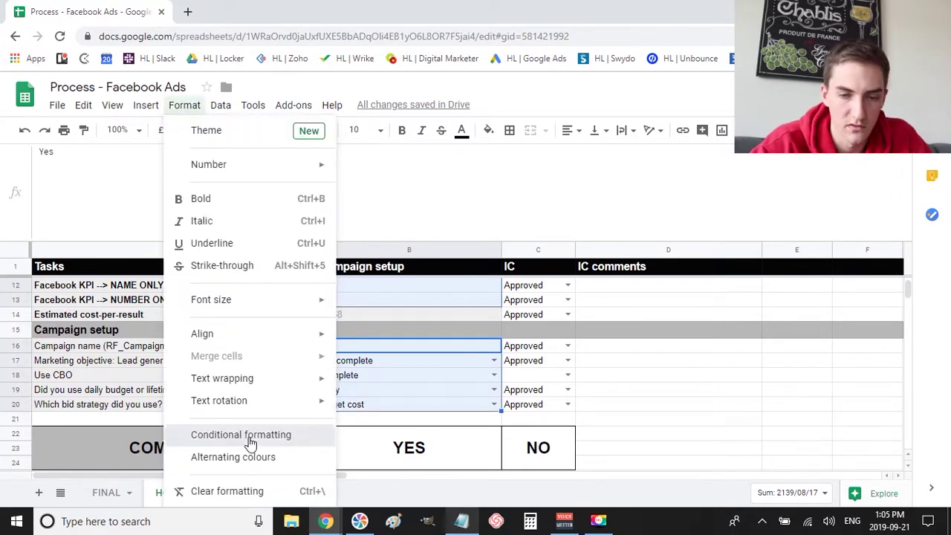
{"action": "key", "text": "Return"}
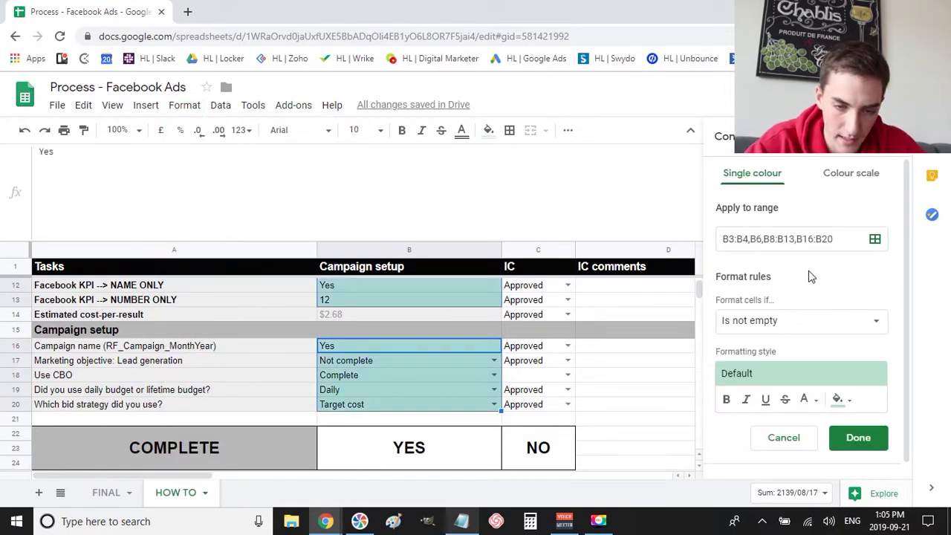
{"action": "left_click", "coordinate": [778, 324]}
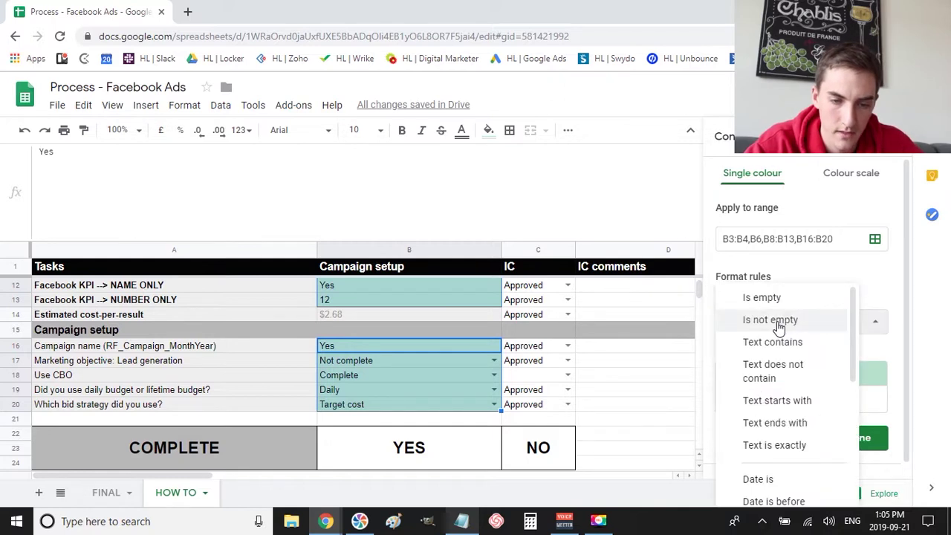
{"action": "left_click", "coordinate": [778, 320]}
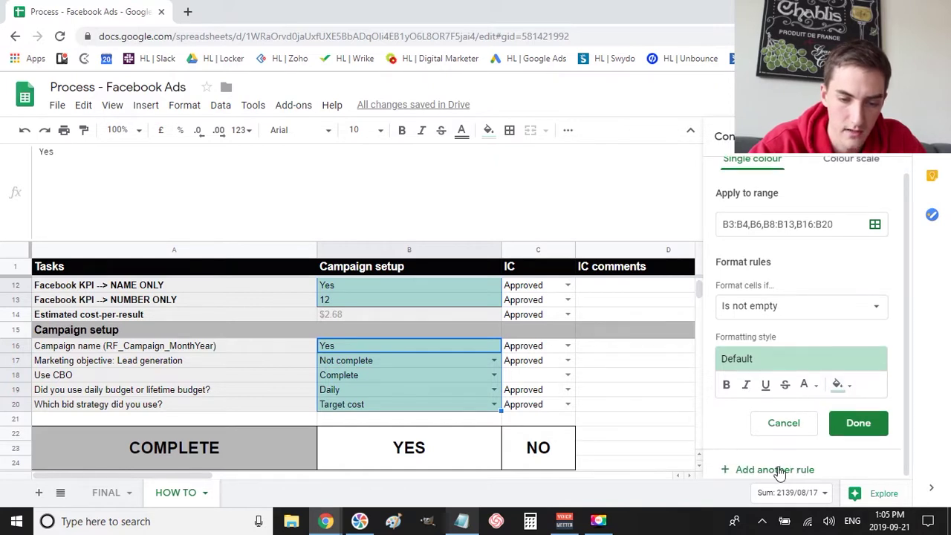
Add a second conditional formatting rule to the same Campaign setup cells with the condition Is empty and a light red fill
{"action": "left_click", "coordinate": [775, 433]}
{"action": "left_click", "coordinate": [769, 307]}
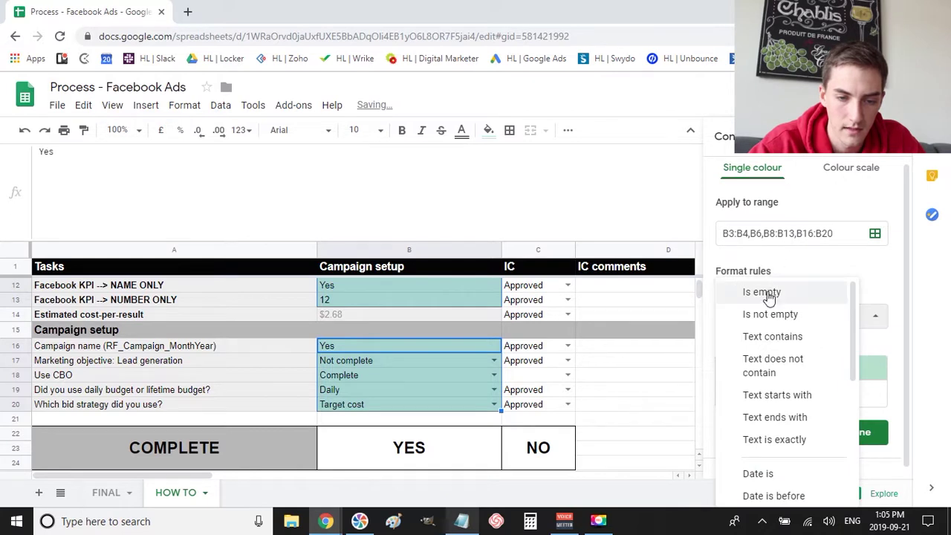
{"action": "left_click", "coordinate": [765, 292]}
{"action": "left_click", "coordinate": [840, 399]}
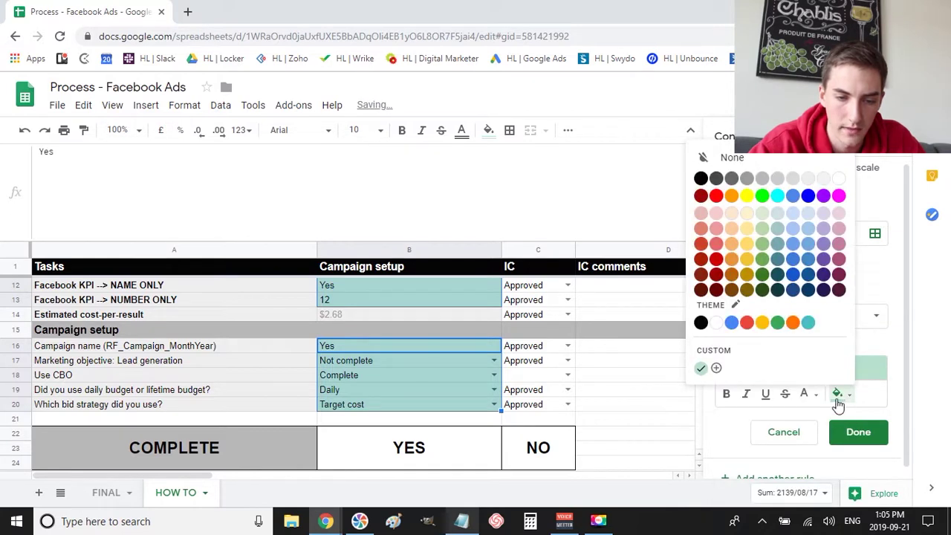
{"action": "left_click", "coordinate": [716, 230]}
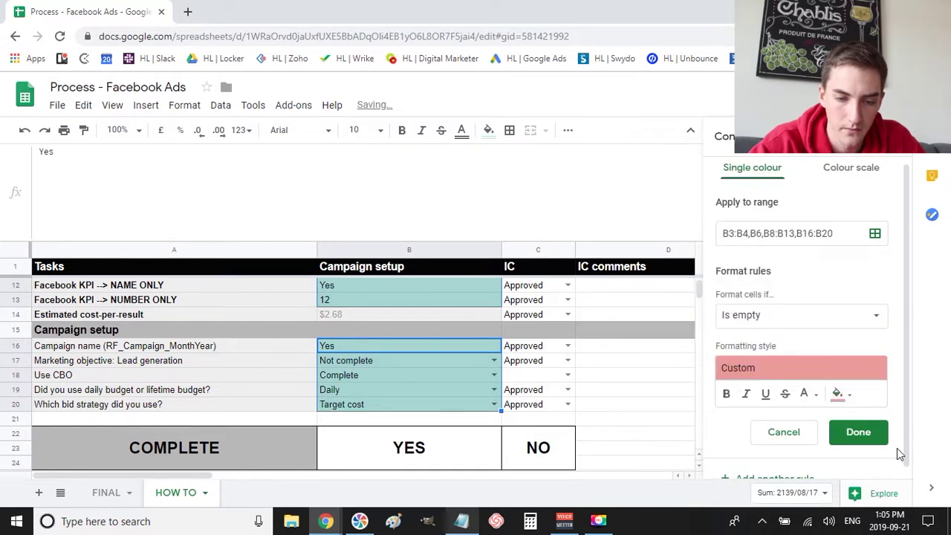
{"action": "left_click", "coordinate": [860, 433]}
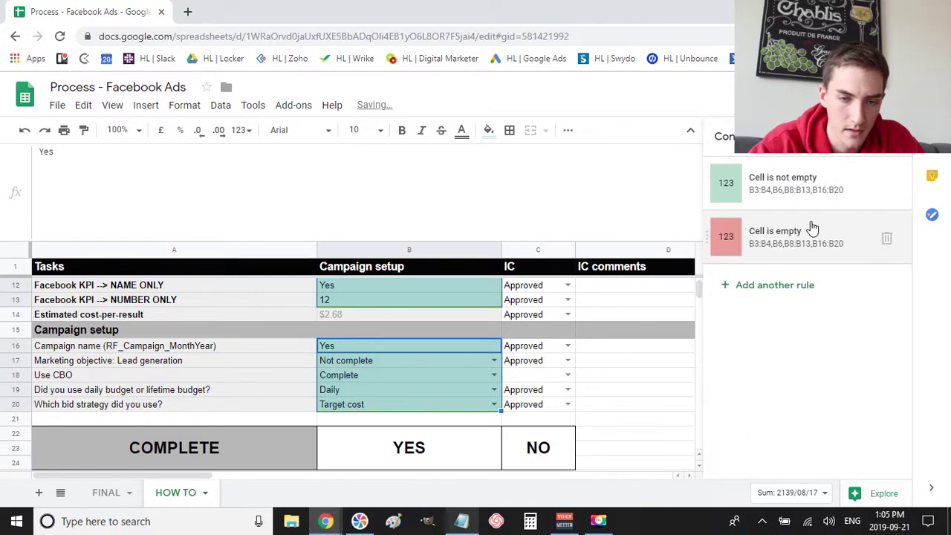
{"action": "left_click", "coordinate": [910, 136]}
{"action": "left_click", "coordinate": [651, 385]}
Test the empty-cell formatting by clearing the Facebook KPI number value in B13 and reviewing the checklist colours
{"action": "scroll", "coordinate": [651, 386], "scroll_direction": "up", "scroll_amount": 3}
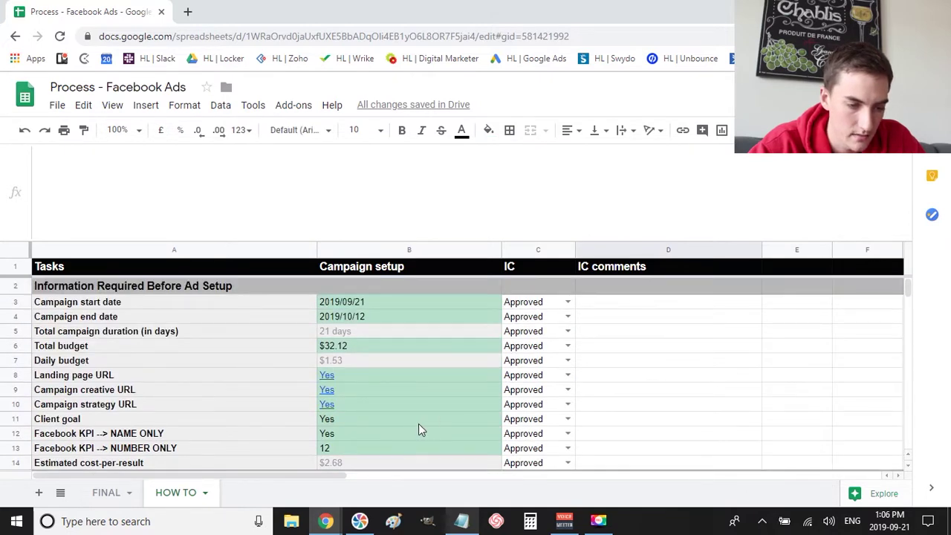
{"action": "left_click", "coordinate": [372, 452]}
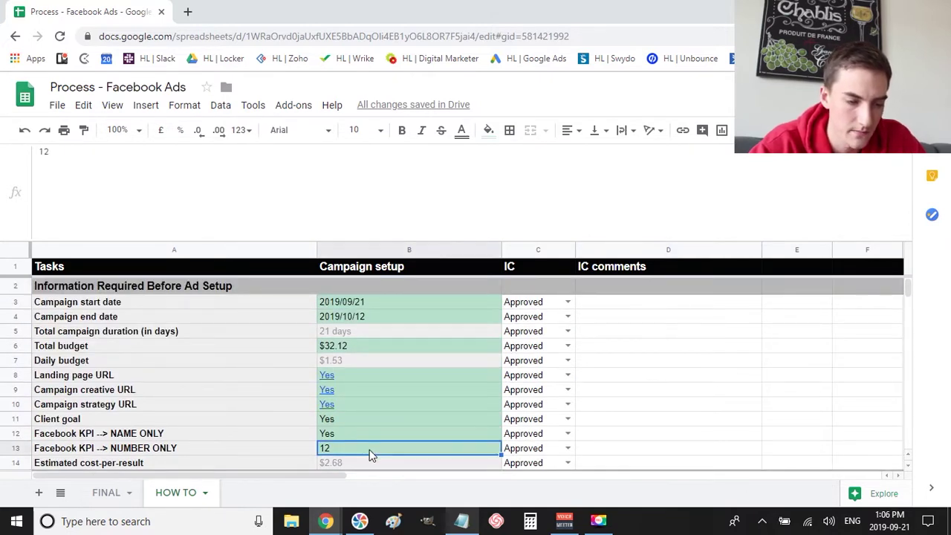
{"action": "key", "text": "Delete"}
{"action": "left_click", "coordinate": [466, 382]}
{"action": "scroll", "coordinate": [728, 371], "scroll_direction": "down", "scroll_amount": 2}
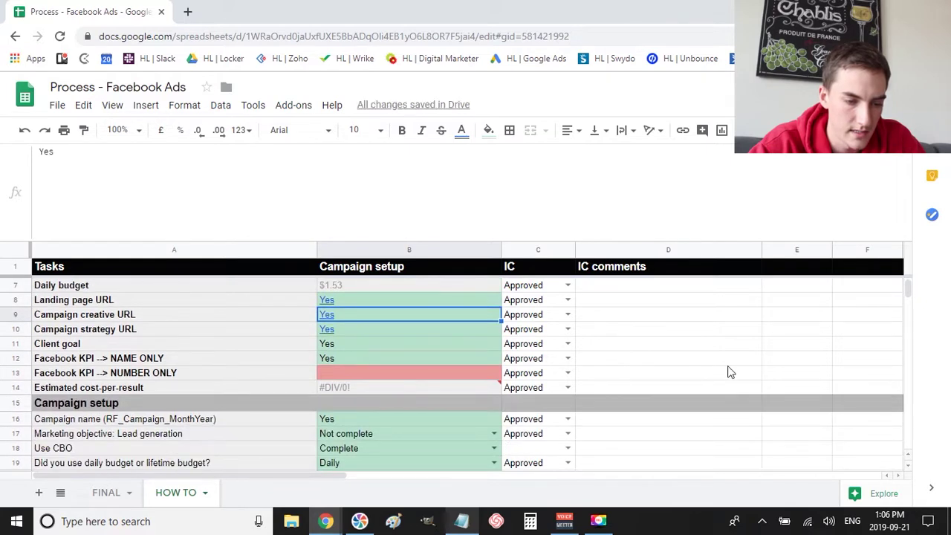
{"action": "scroll", "coordinate": [728, 371], "scroll_direction": "down", "scroll_amount": 3}
{"action": "scroll", "coordinate": [728, 371], "scroll_direction": "up", "scroll_amount": 4}
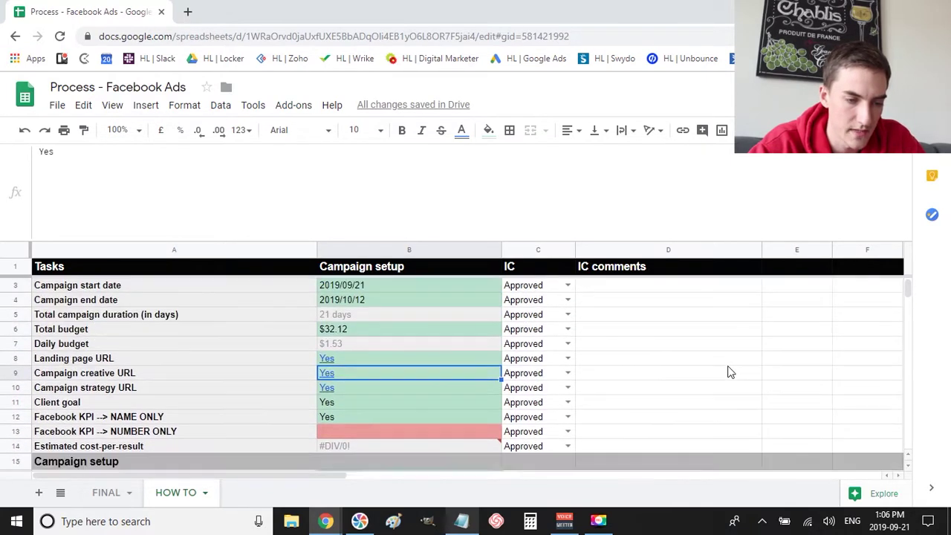
{"action": "scroll", "coordinate": [727, 371], "scroll_direction": "down", "scroll_amount": 4}
{"action": "scroll", "coordinate": [727, 371], "scroll_direction": "up", "scroll_amount": 3}
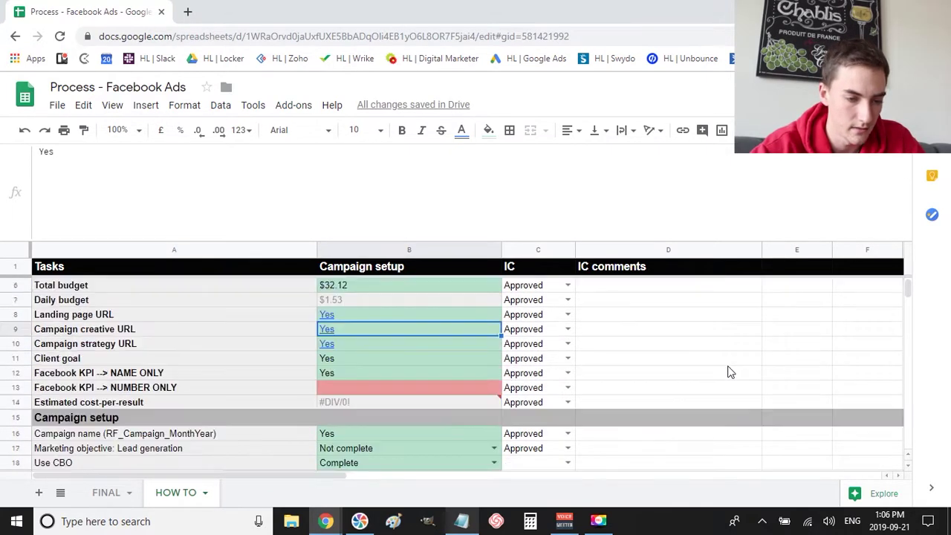
{"action": "scroll", "coordinate": [730, 372], "scroll_direction": "down", "scroll_amount": 1}
Enter 12 again as the Facebook KPI number in B13
{"action": "left_click", "coordinate": [412, 358]}
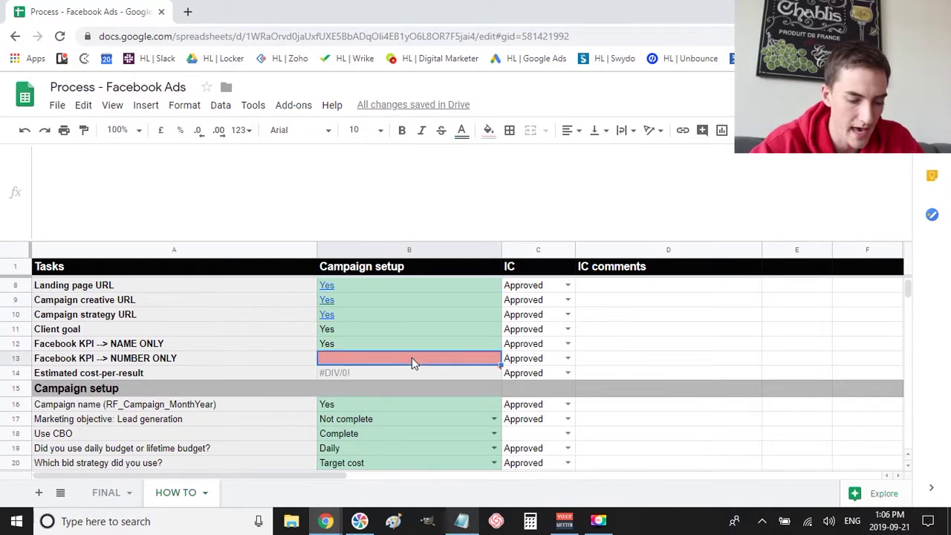
{"action": "type", "text": "12"}
{"action": "key", "text": "Return"}
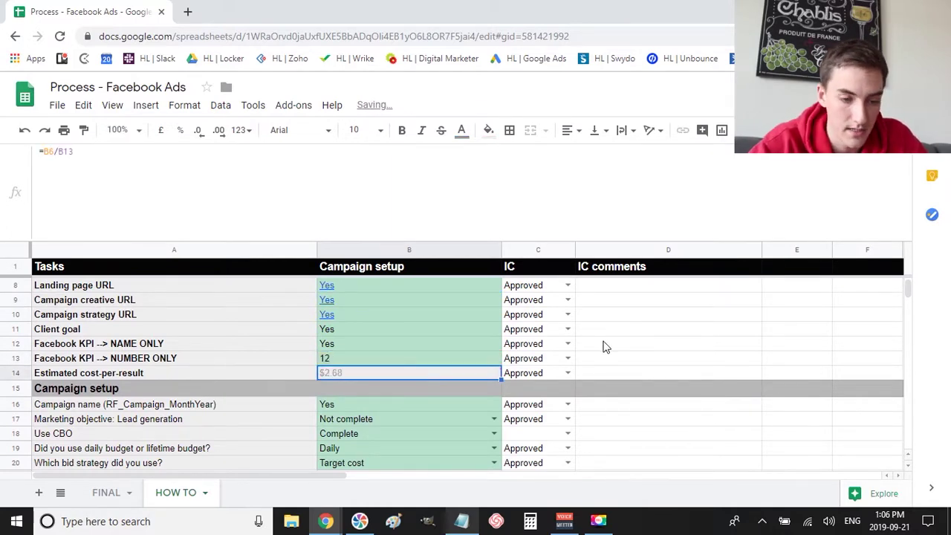
Create a conditional formatting rule on the completeness cells B22:C24 with the condition Is equal to YES and the default green style
{"action": "scroll", "coordinate": [603, 347], "scroll_direction": "down", "scroll_amount": 2}
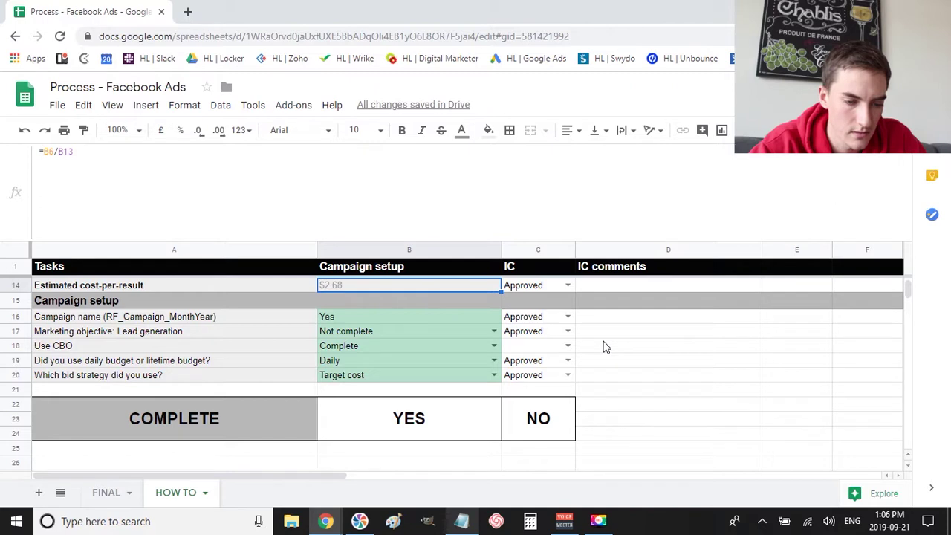
{"action": "scroll", "coordinate": [654, 361], "scroll_direction": "up", "scroll_amount": 4}
{"action": "scroll", "coordinate": [654, 361], "scroll_direction": "down", "scroll_amount": 4}
{"action": "scroll", "coordinate": [654, 360], "scroll_direction": "up", "scroll_amount": 1}
{"action": "scroll", "coordinate": [654, 361], "scroll_direction": "down", "scroll_amount": 1}
{"action": "scroll", "coordinate": [654, 359], "scroll_direction": "down", "scroll_amount": 2}
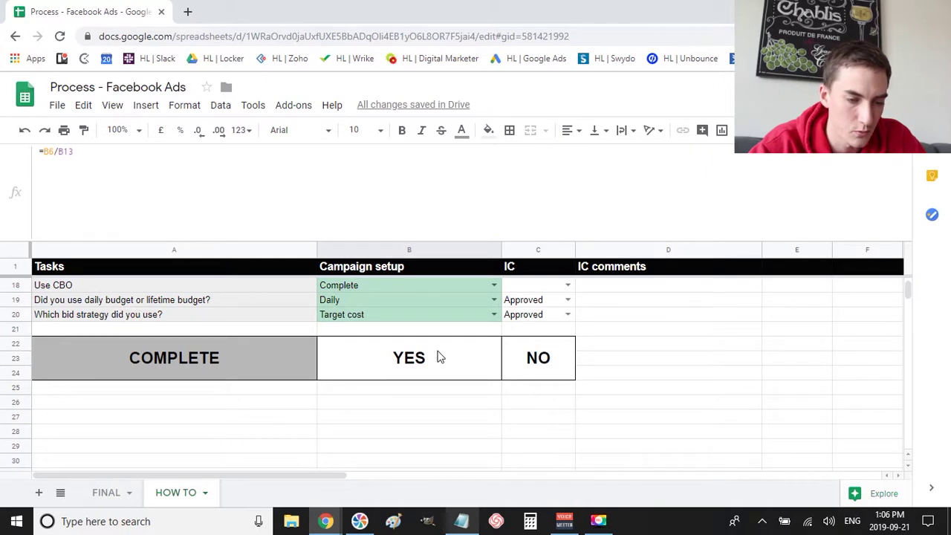
{"action": "left_click_drag", "start_coordinate": [438, 357], "coordinate": [541, 360]}
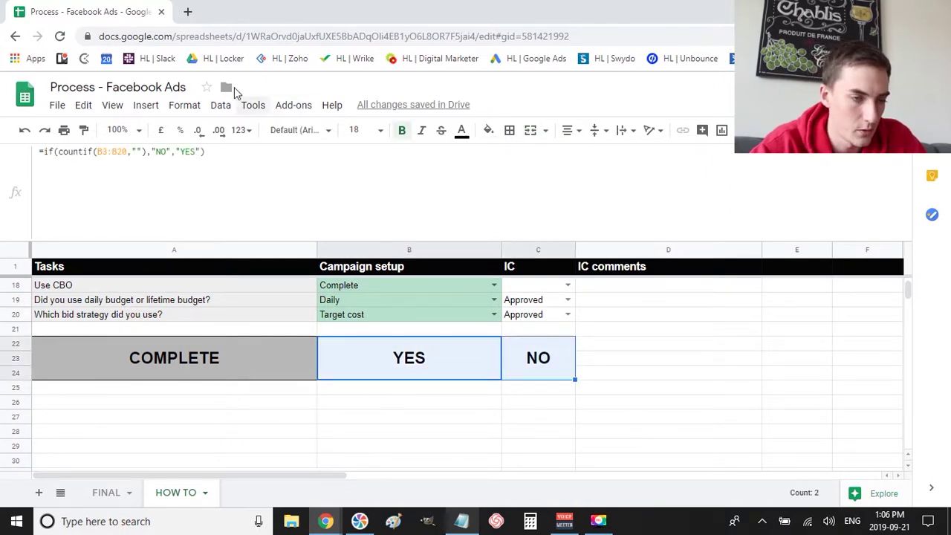
{"action": "left_click", "coordinate": [186, 104]}
{"action": "left_click", "coordinate": [252, 437]}
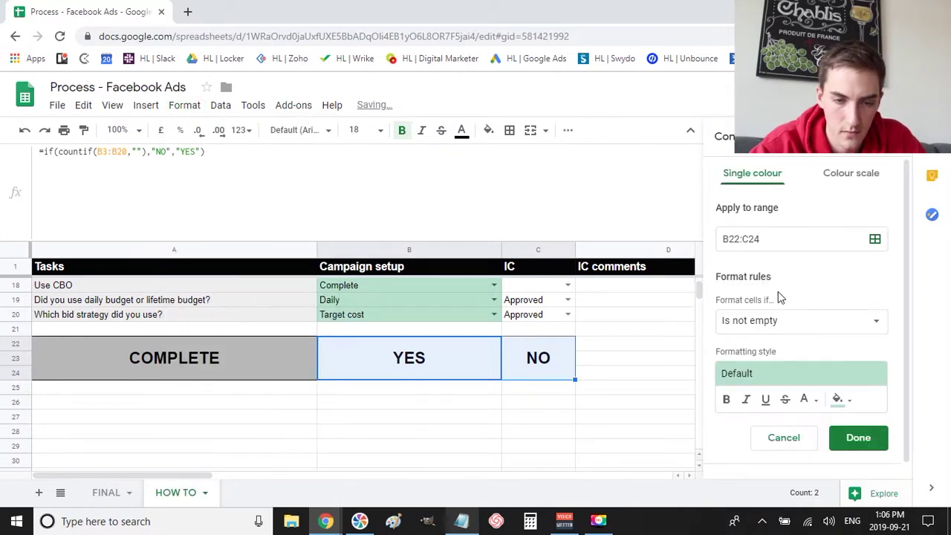
{"action": "left_click", "coordinate": [788, 320]}
{"action": "scroll", "coordinate": [786, 364], "scroll_direction": "down", "scroll_amount": 4}
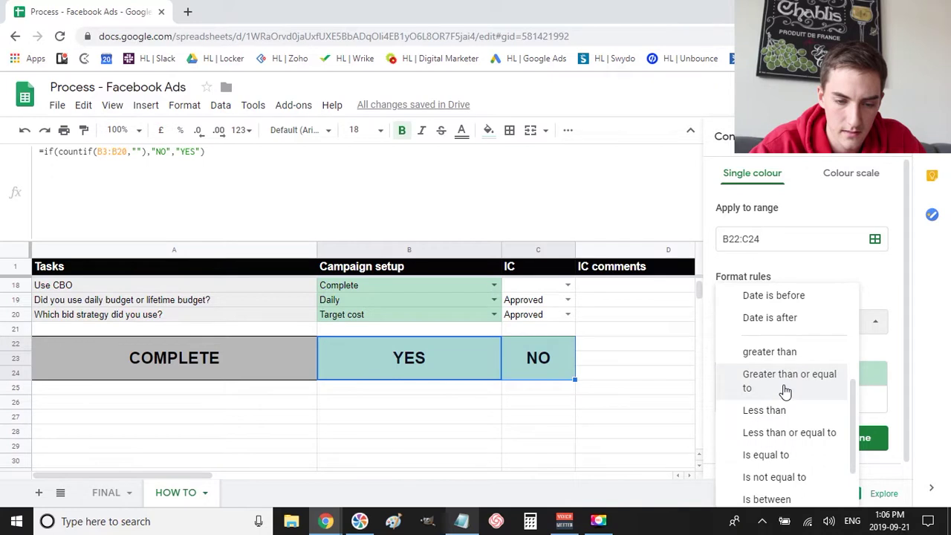
{"action": "left_click", "coordinate": [774, 455]}
{"action": "left_click", "coordinate": [774, 354]}
{"action": "type", "text": "YES"}
{"action": "scroll", "coordinate": [817, 386], "scroll_direction": "down", "scroll_amount": 1}
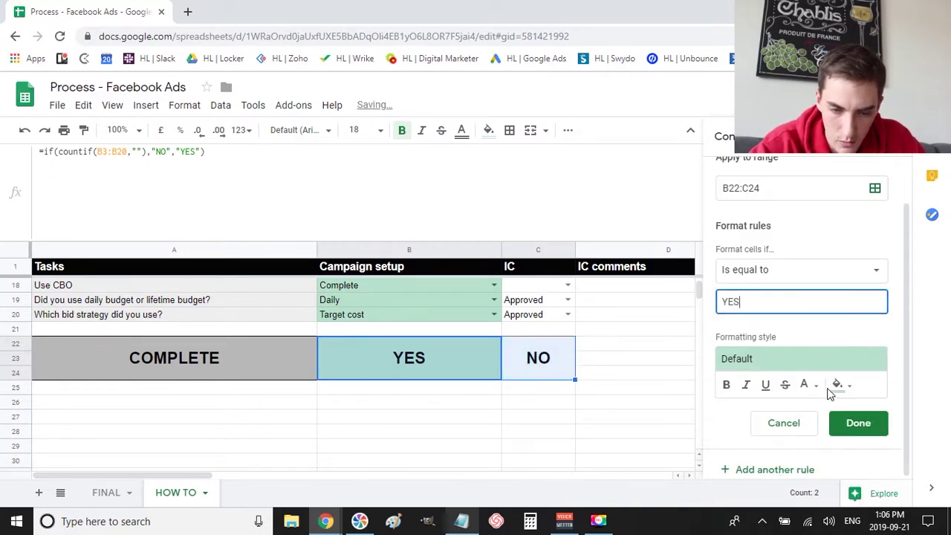
Add a second rule on B22:C24 with the condition Is equal to NO and a light red fill
{"action": "left_click", "coordinate": [759, 471]}
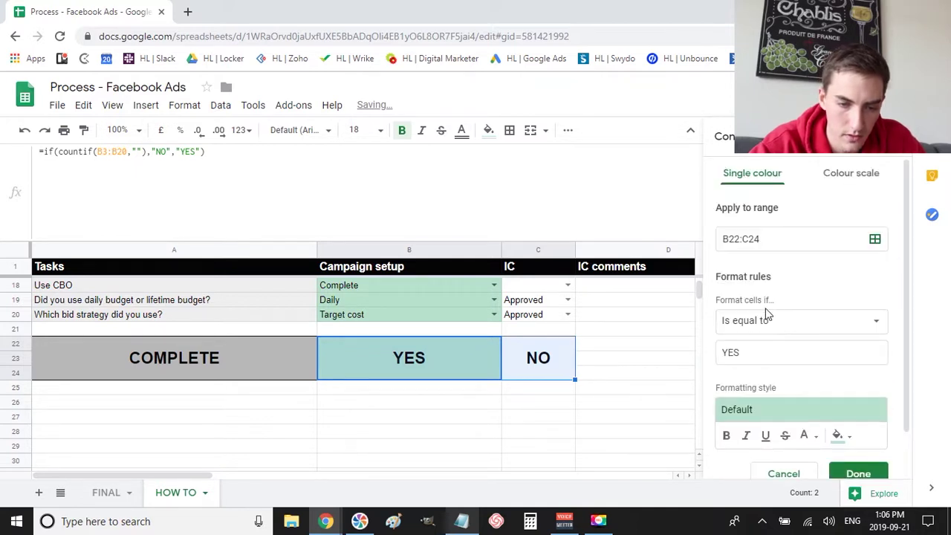
{"action": "double_click", "coordinate": [755, 352]}
{"action": "type", "text": "NO"}
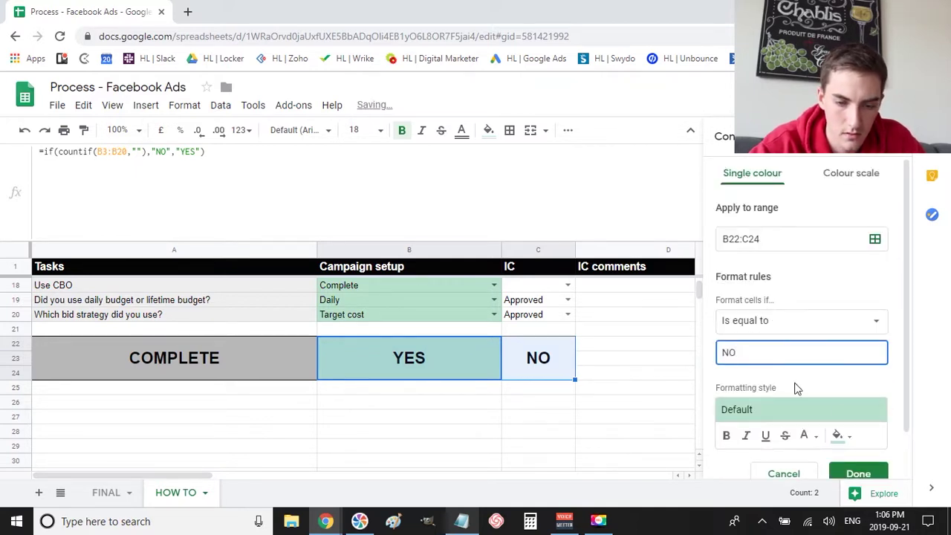
{"action": "left_click", "coordinate": [838, 435]}
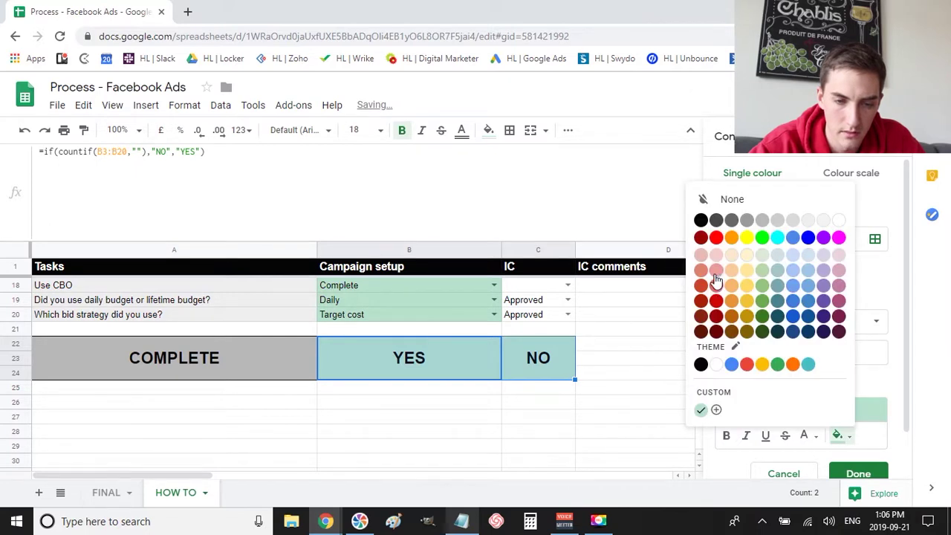
{"action": "left_click", "coordinate": [709, 286]}
{"action": "left_click", "coordinate": [858, 474]}
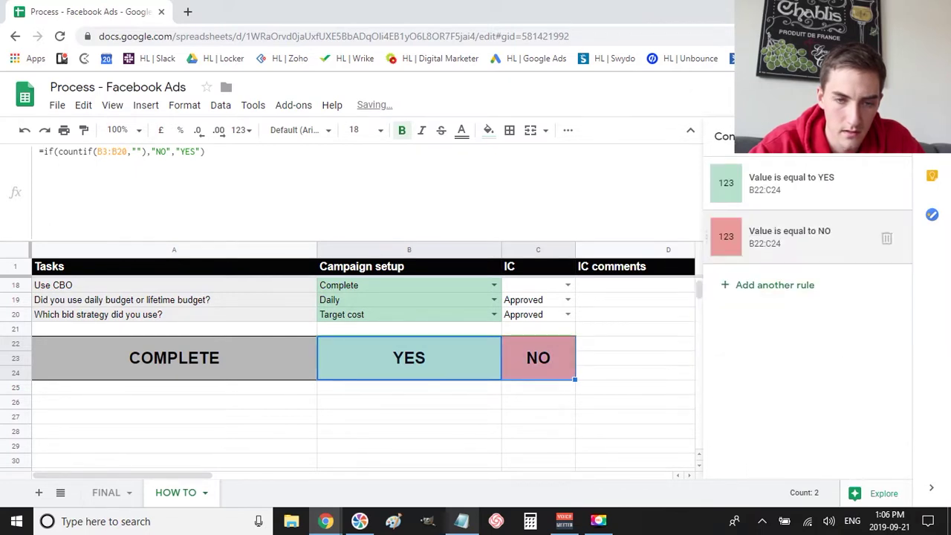
{"action": "left_click", "coordinate": [605, 366]}
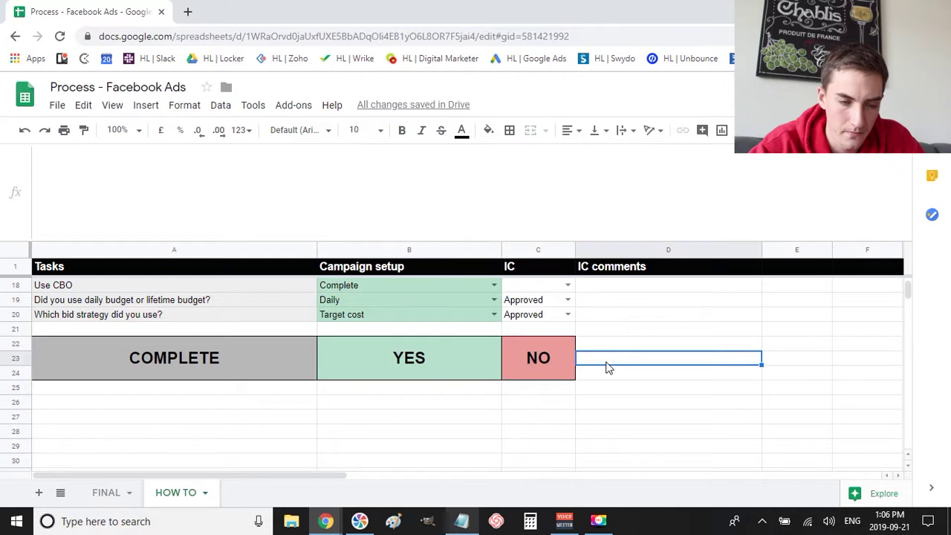
{"action": "scroll", "coordinate": [603, 368], "scroll_direction": "up", "scroll_amount": 3}
{"action": "left_click_drag", "start_coordinate": [546, 405], "coordinate": [537, 345]}
{"action": "scroll", "coordinate": [600, 390], "scroll_direction": "up", "scroll_amount": 2}
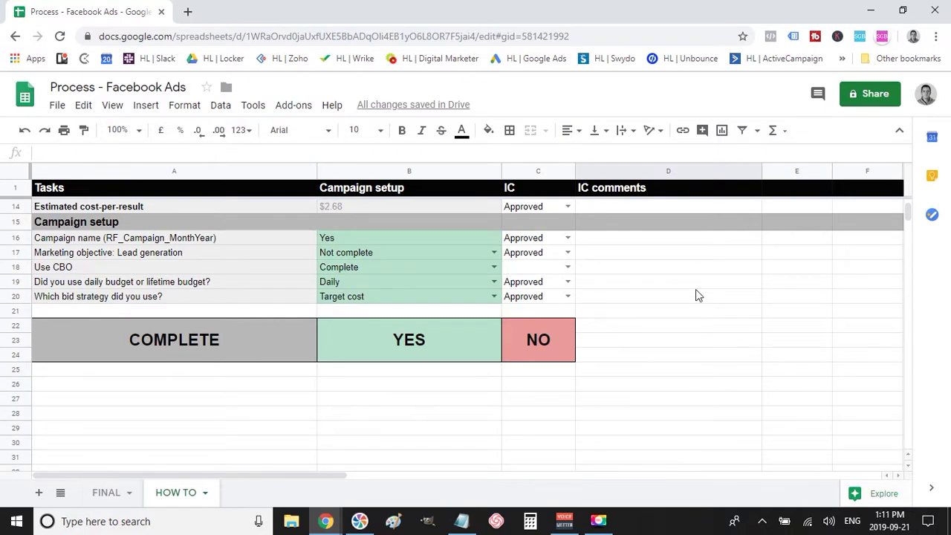
{"action": "scroll", "coordinate": [696, 289], "scroll_direction": "up", "scroll_amount": 2}
{"action": "scroll", "coordinate": [696, 295], "scroll_direction": "up", "scroll_amount": 1}
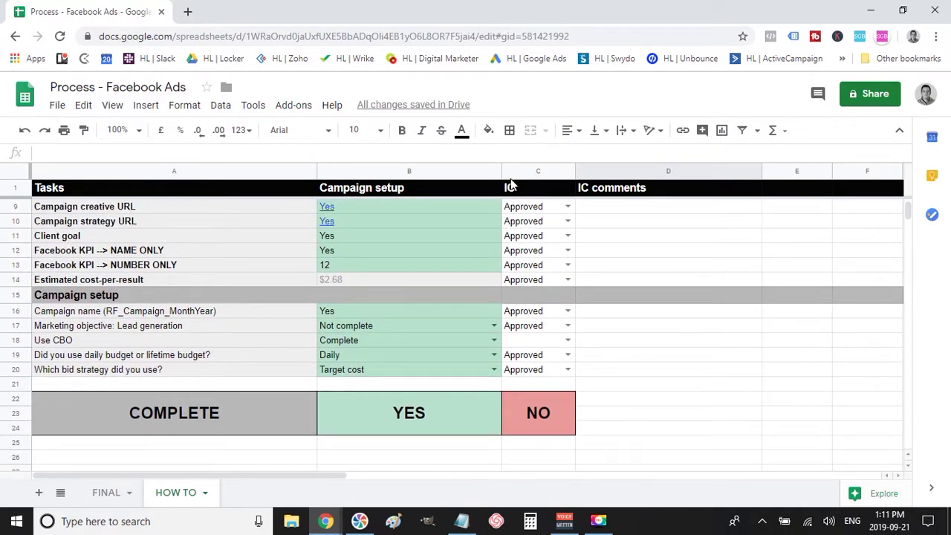
{"action": "left_click_drag", "start_coordinate": [543, 372], "coordinate": [535, 312]}
{"action": "scroll", "coordinate": [596, 325], "scroll_direction": "up", "scroll_amount": 3}
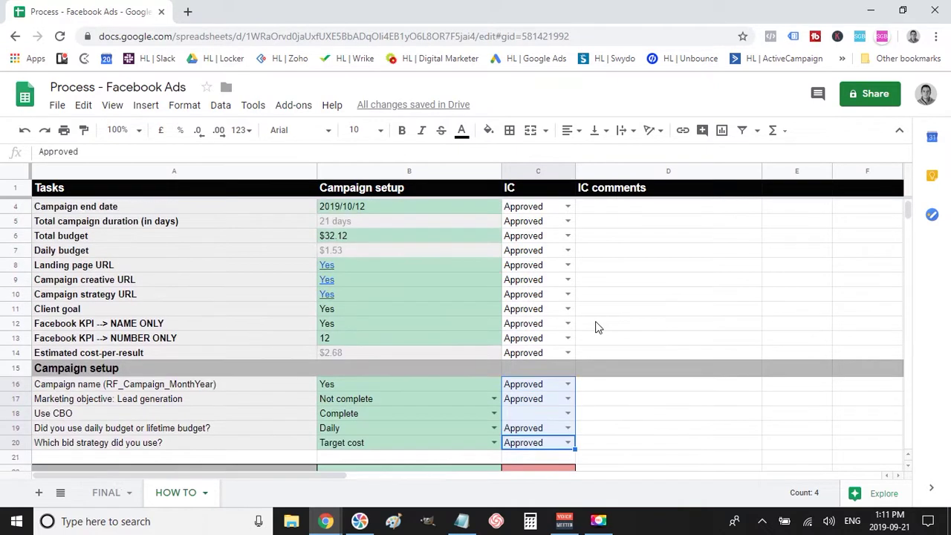
{"action": "left_click_drag", "start_coordinate": [517, 369], "coordinate": [529, 355]}
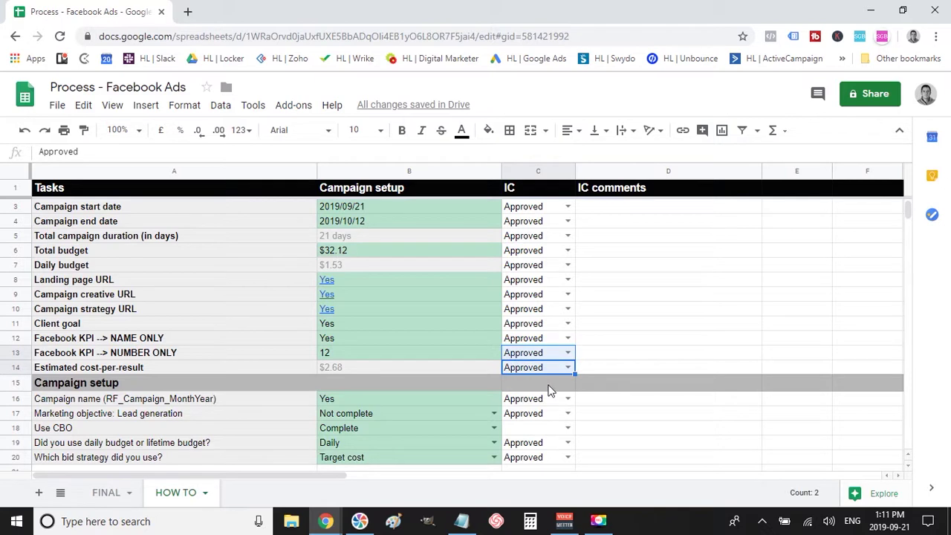
{"action": "scroll", "coordinate": [548, 390], "scroll_direction": "down", "scroll_amount": 2}
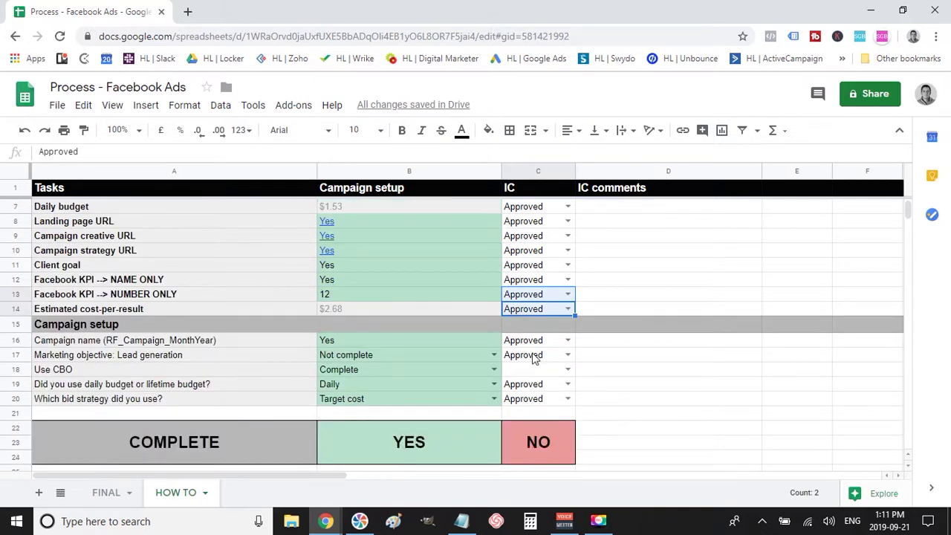
{"action": "left_click", "coordinate": [534, 356]}
Create a conditional formatting rule on IC cells C3:C14 and C16:C20 with the condition Is equal to Approved and the default green style
{"action": "left_click_drag", "start_coordinate": [538, 401], "coordinate": [536, 342]}
{"action": "left_click_drag", "start_coordinate": [532, 306], "coordinate": [530, 223]}
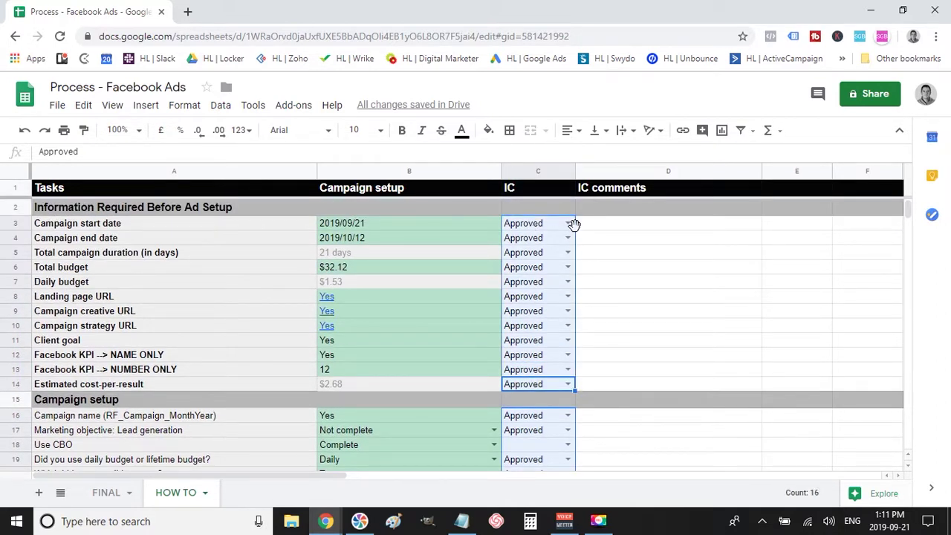
{"action": "left_click", "coordinate": [184, 105]}
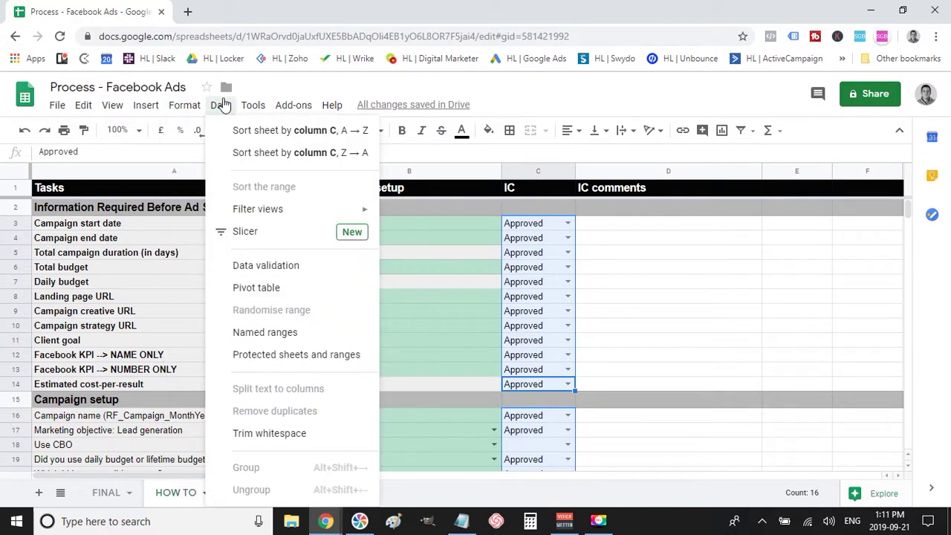
{"action": "left_click", "coordinate": [284, 440]}
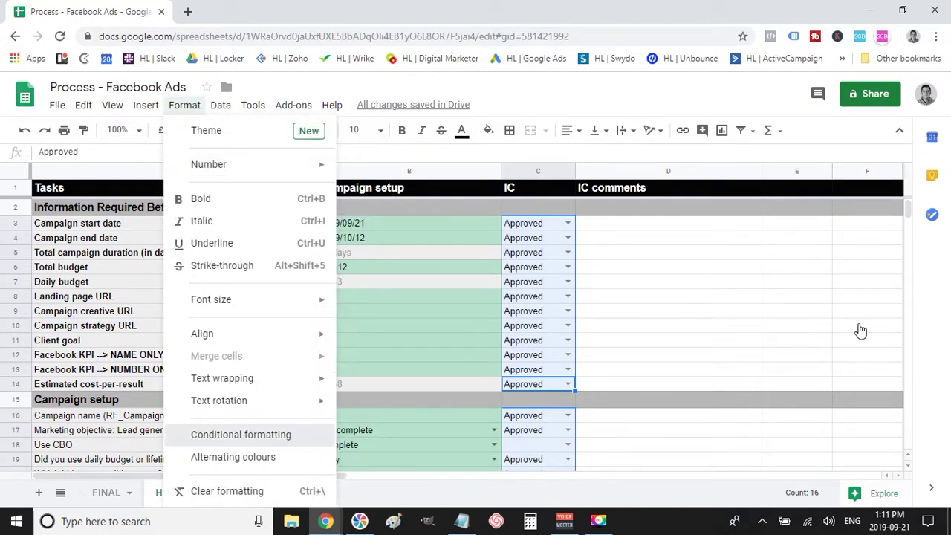
{"action": "left_click", "coordinate": [812, 321]}
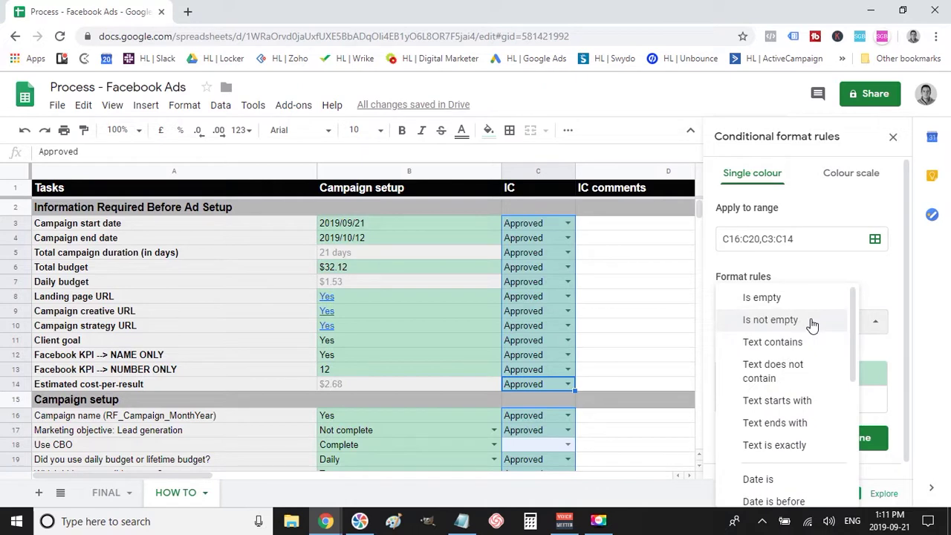
{"action": "scroll", "coordinate": [794, 375], "scroll_direction": "down", "scroll_amount": 3}
{"action": "scroll", "coordinate": [795, 375], "scroll_direction": "down", "scroll_amount": 1}
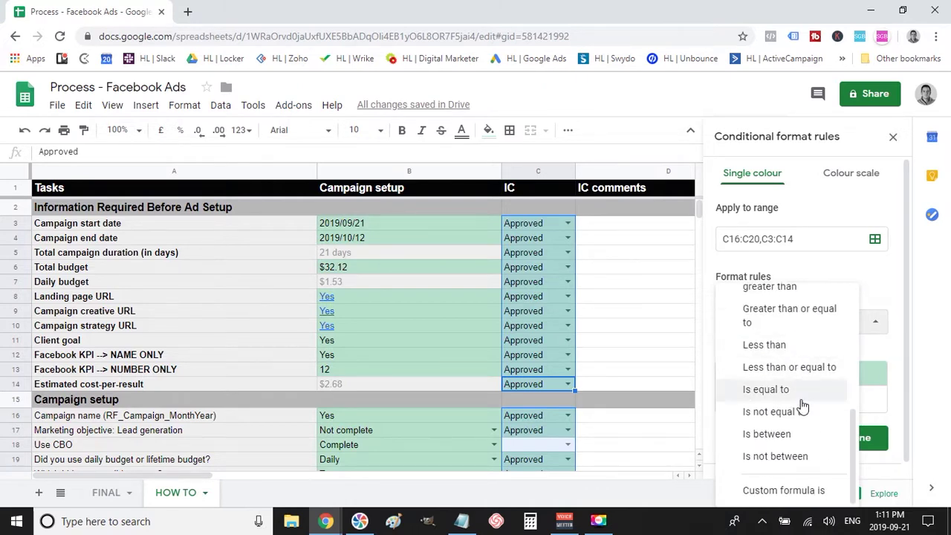
{"action": "left_click", "coordinate": [747, 390]}
{"action": "left_click", "coordinate": [785, 350]}
{"action": "type", "text": "Ap"}
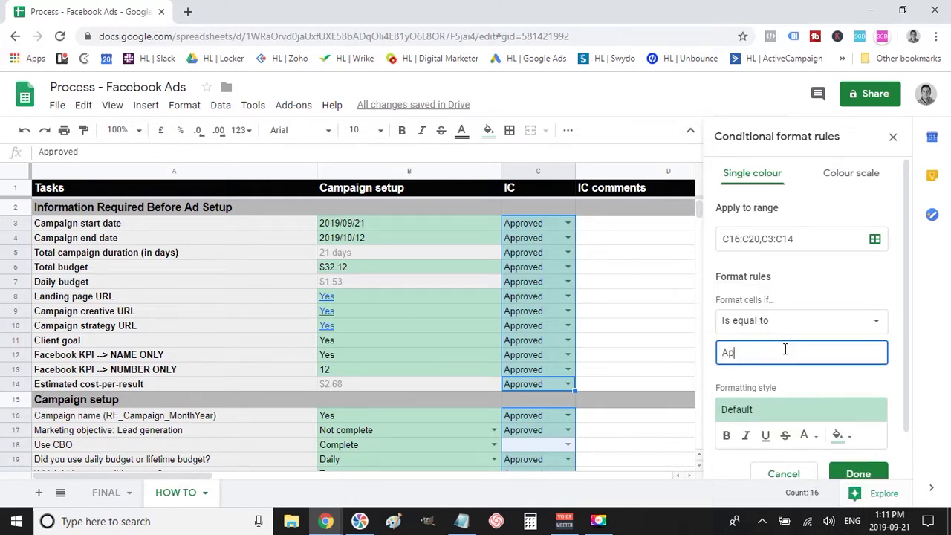
{"action": "type", "text": "proved"}
{"action": "scroll", "coordinate": [785, 350], "scroll_direction": "down", "scroll_amount": 1}
Add a second rule on IC cells C3:C14 and C16:C20 with the condition Is equal to Not approved and a light red fill
{"action": "left_click", "coordinate": [709, 467]}
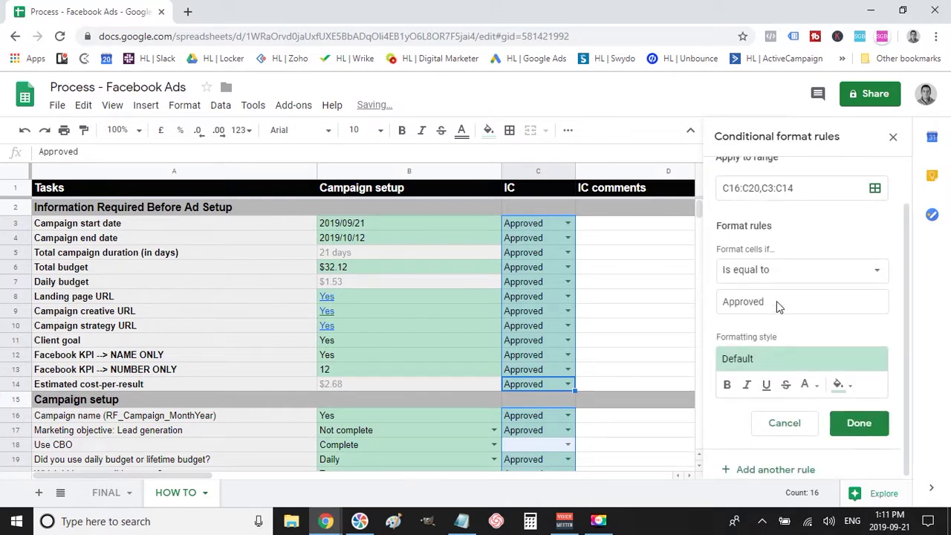
{"action": "scroll", "coordinate": [776, 301], "scroll_direction": "up", "scroll_amount": 1}
{"action": "left_click", "coordinate": [728, 352]}
{"action": "type", "text": "Not a"}
{"action": "scroll", "coordinate": [777, 360], "scroll_direction": "down", "scroll_amount": 1}
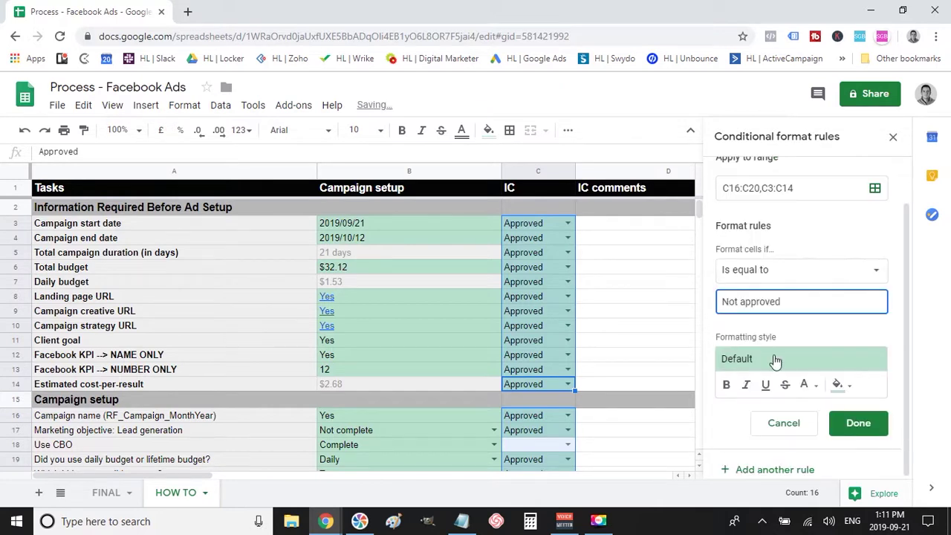
{"action": "left_click", "coordinate": [847, 385]}
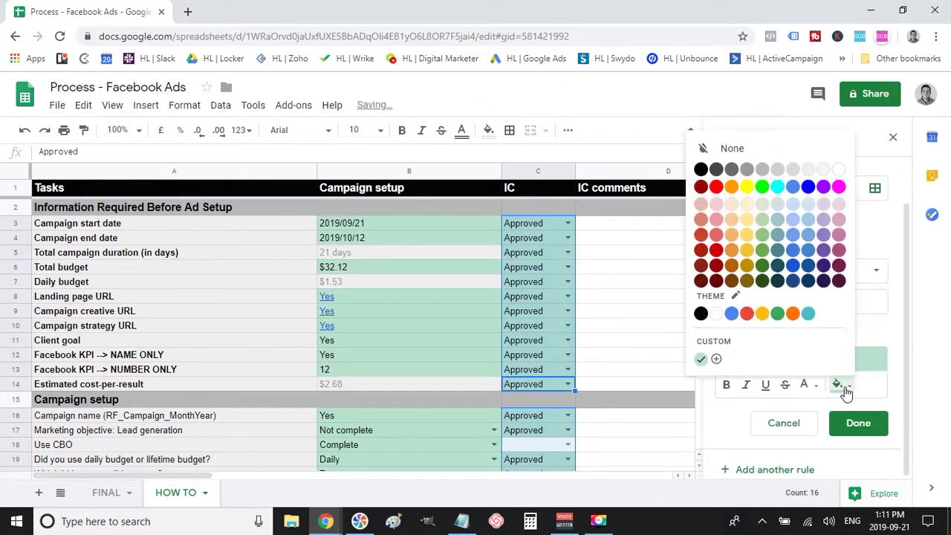
{"action": "left_click", "coordinate": [716, 219]}
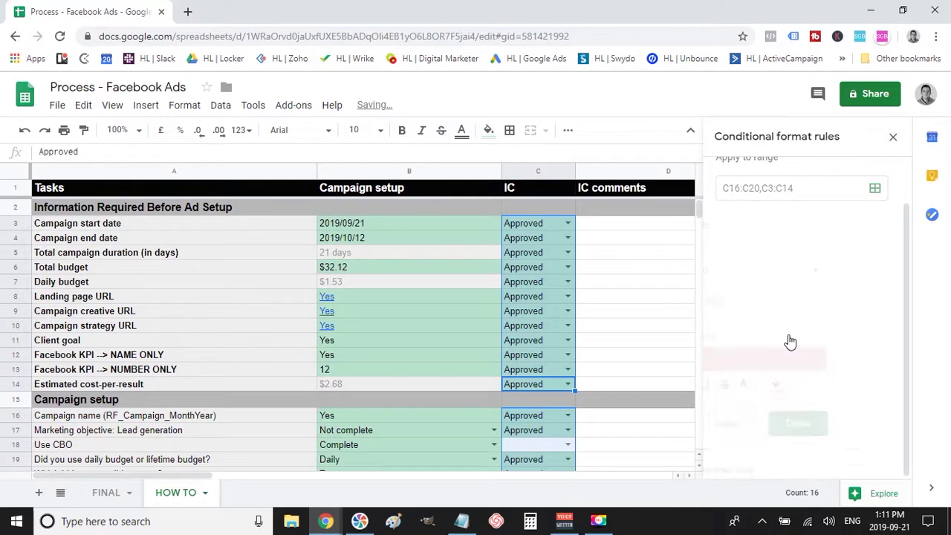
Add a third rule on the same IC cells with the condition Is empty and a light yellow fill, and close the rules
{"action": "scroll", "coordinate": [767, 274], "scroll_direction": "up", "scroll_amount": 1}
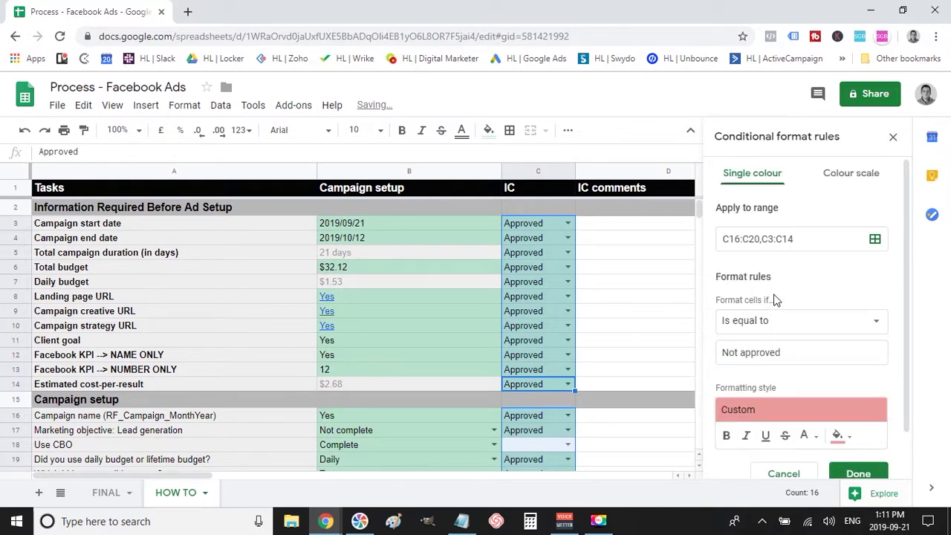
{"action": "left_click", "coordinate": [767, 330]}
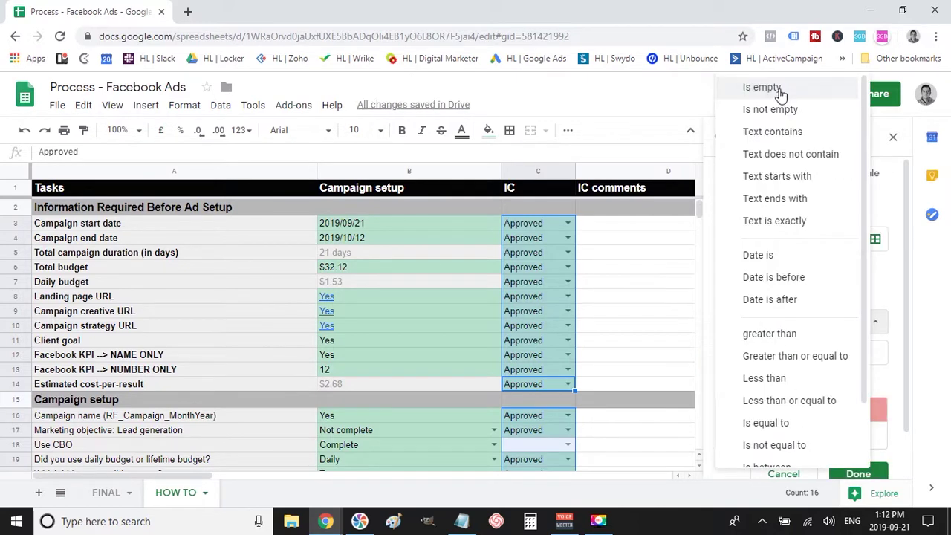
{"action": "left_click", "coordinate": [778, 89]}
{"action": "left_click", "coordinate": [839, 398]}
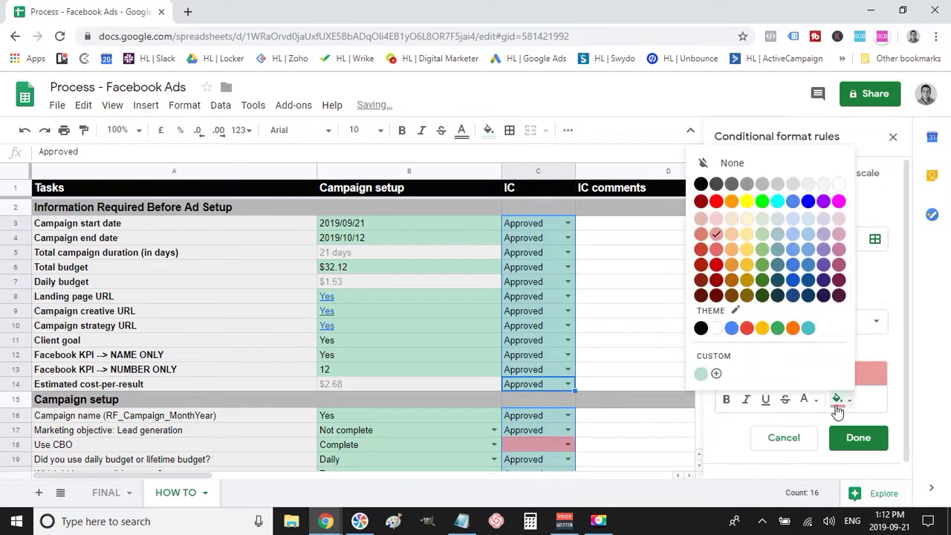
{"action": "left_click", "coordinate": [748, 236]}
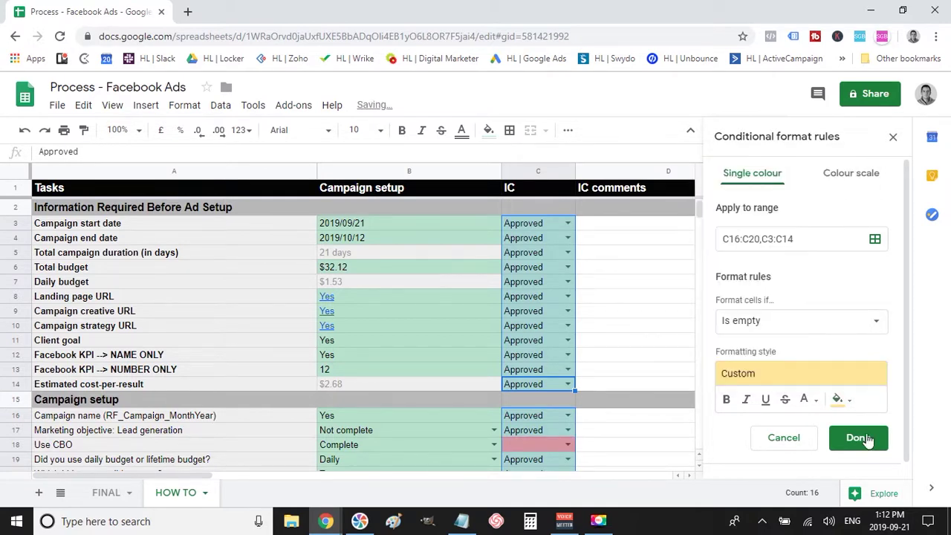
{"action": "left_click", "coordinate": [858, 437]}
{"action": "left_click", "coordinate": [893, 137]}
{"action": "left_click", "coordinate": [653, 309]}
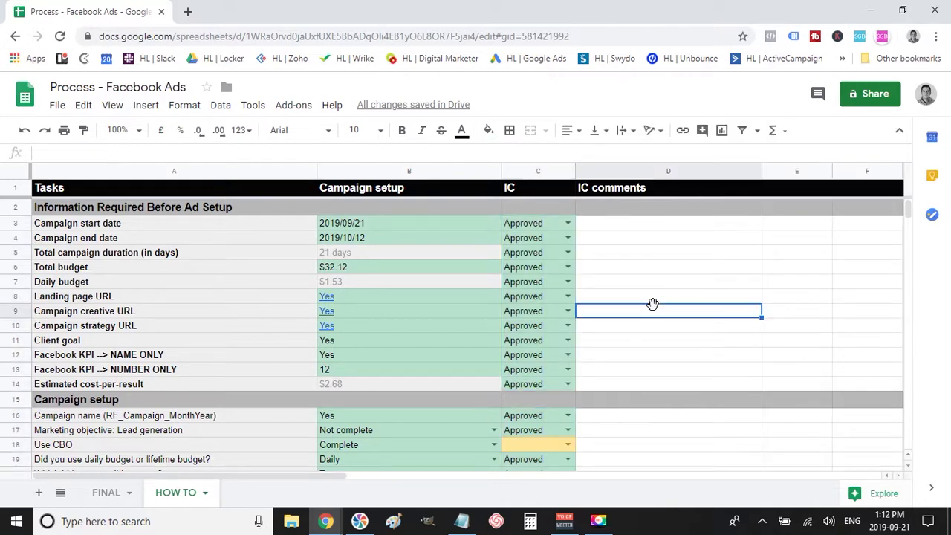
Set the IC status of the Use CBO task in C18 to Not approved and check the IC completeness cell
{"action": "scroll", "coordinate": [652, 304], "scroll_direction": "down", "scroll_amount": 1}
{"action": "scroll", "coordinate": [652, 304], "scroll_direction": "up", "scroll_amount": 1}
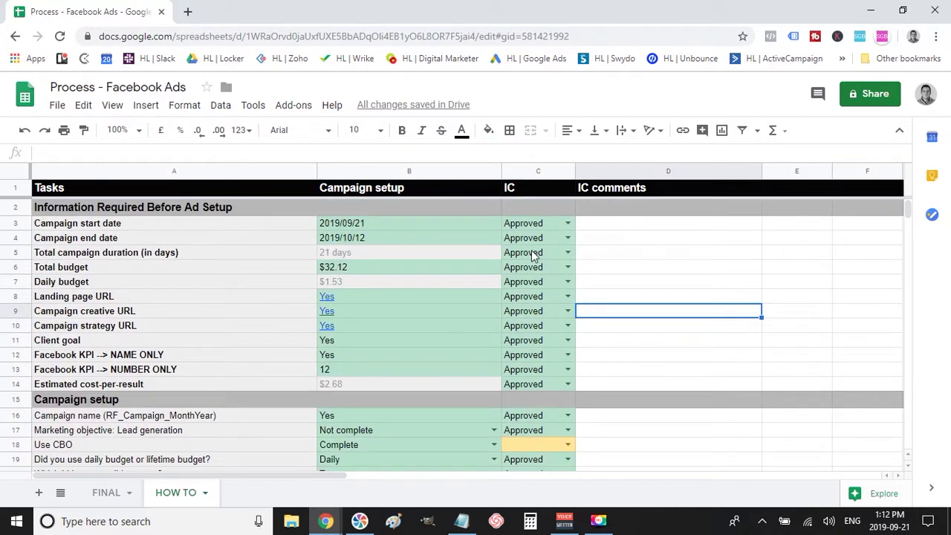
{"action": "scroll", "coordinate": [564, 338], "scroll_direction": "down", "scroll_amount": 2}
{"action": "left_click", "coordinate": [534, 383]}
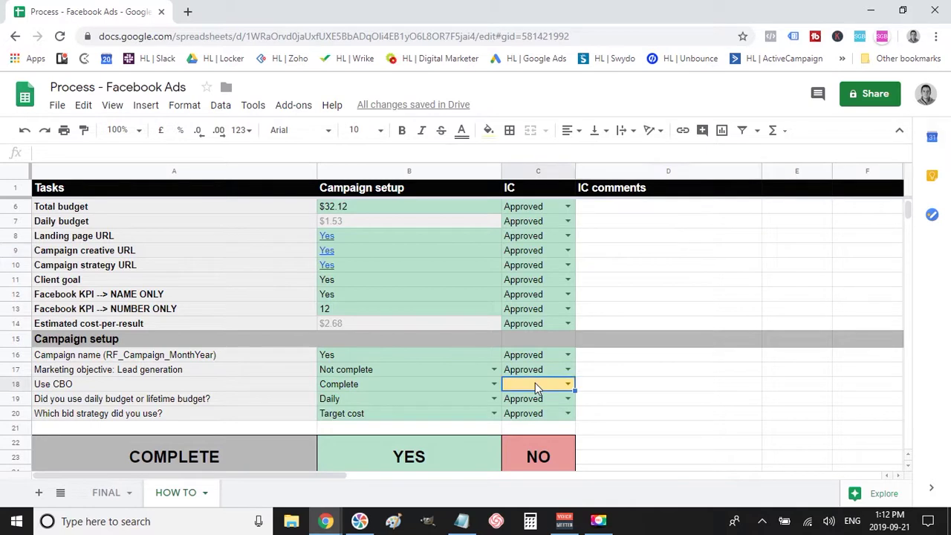
{"action": "left_click", "coordinate": [568, 384]}
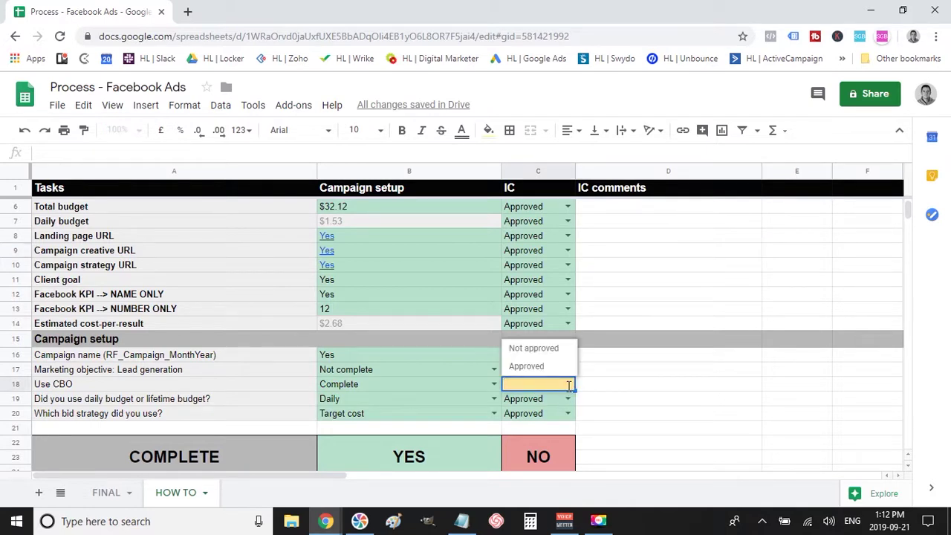
{"action": "left_click", "coordinate": [542, 349]}
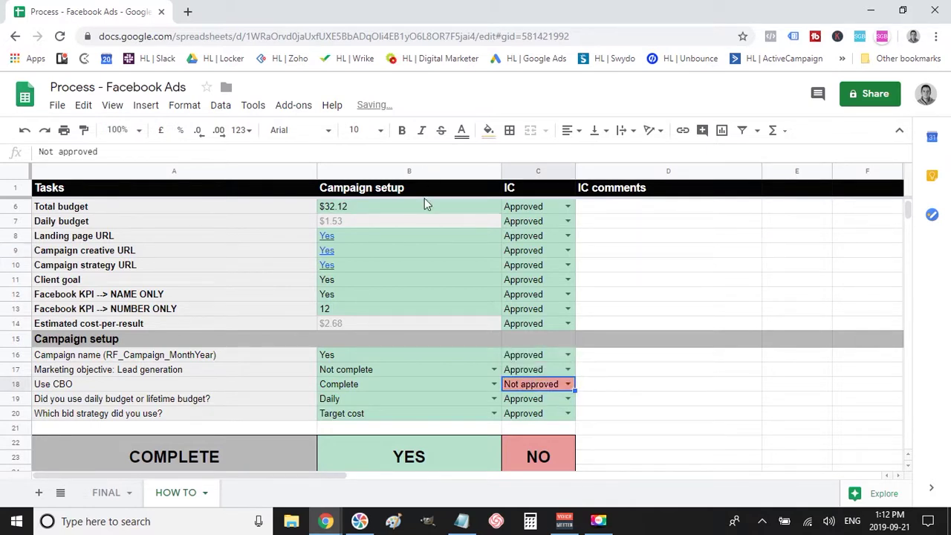
{"action": "left_click", "coordinate": [663, 386]}
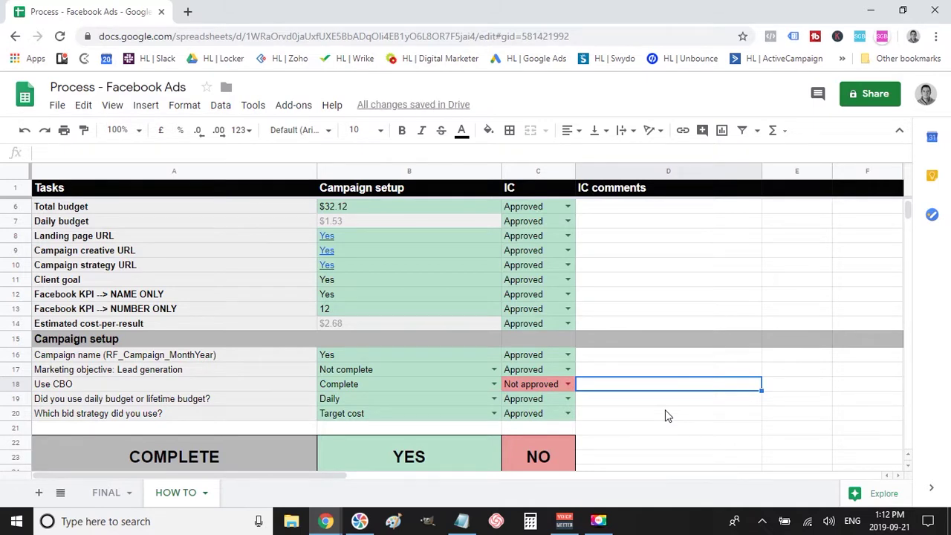
{"action": "scroll", "coordinate": [665, 416], "scroll_direction": "down", "scroll_amount": 1}
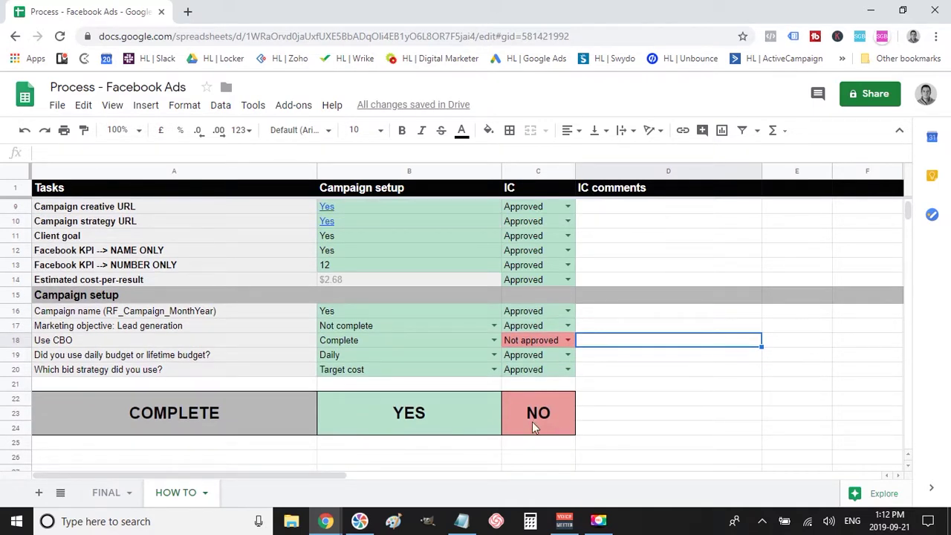
{"action": "left_click", "coordinate": [532, 421]}
Set the IC status of the Use CBO task in C18 to Approved and review the formatting across the checklist
{"action": "left_click", "coordinate": [567, 340]}
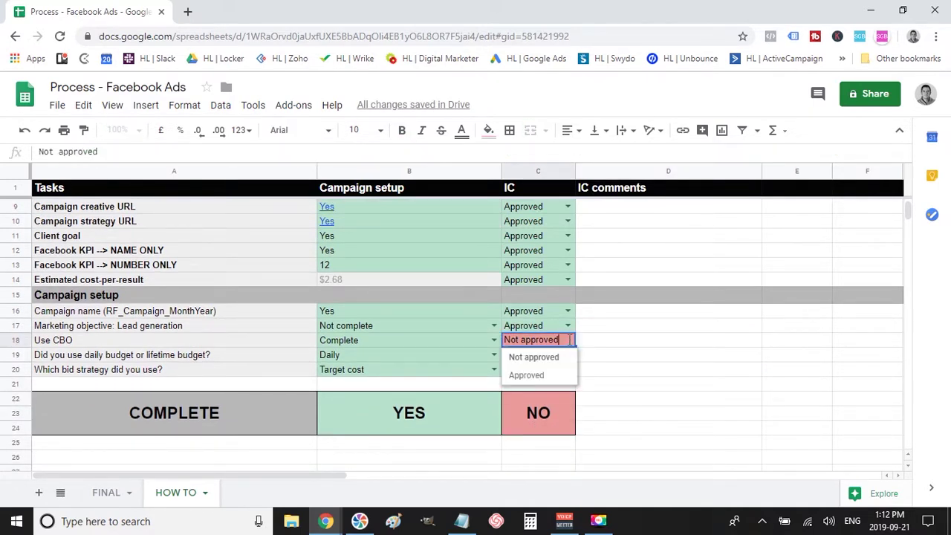
{"action": "left_click", "coordinate": [541, 376]}
{"action": "left_click", "coordinate": [666, 371]}
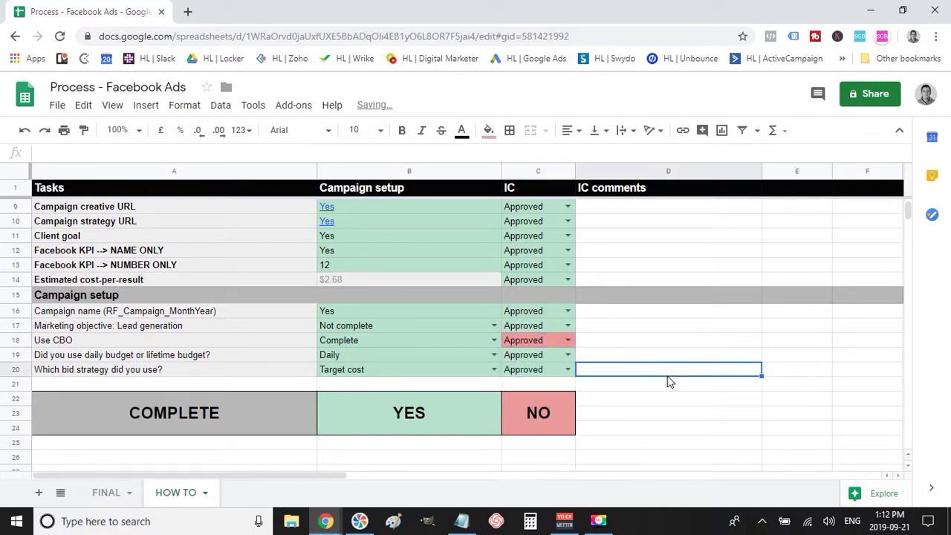
{"action": "left_click", "coordinate": [604, 428]}
{"action": "scroll", "coordinate": [605, 430], "scroll_direction": "up", "scroll_amount": 2}
{"action": "scroll", "coordinate": [630, 330], "scroll_direction": "down", "scroll_amount": 1}
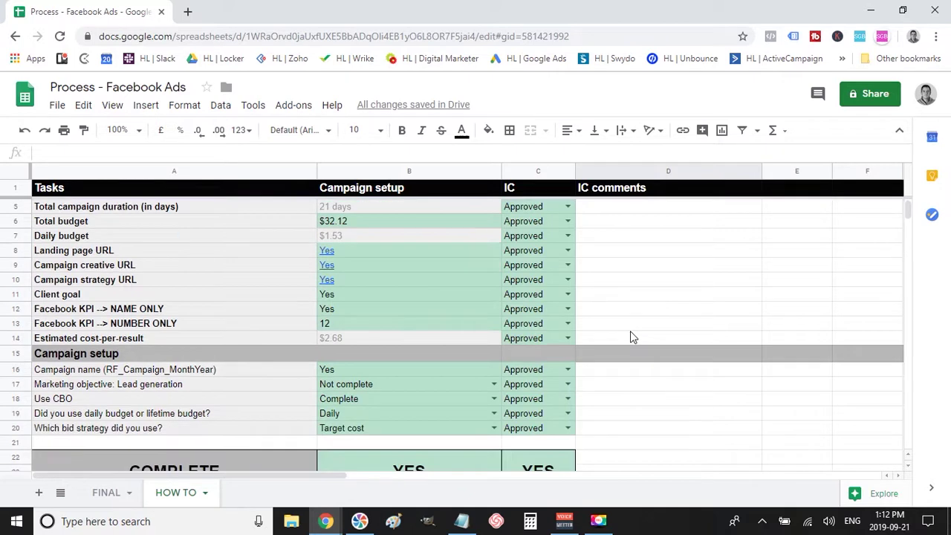